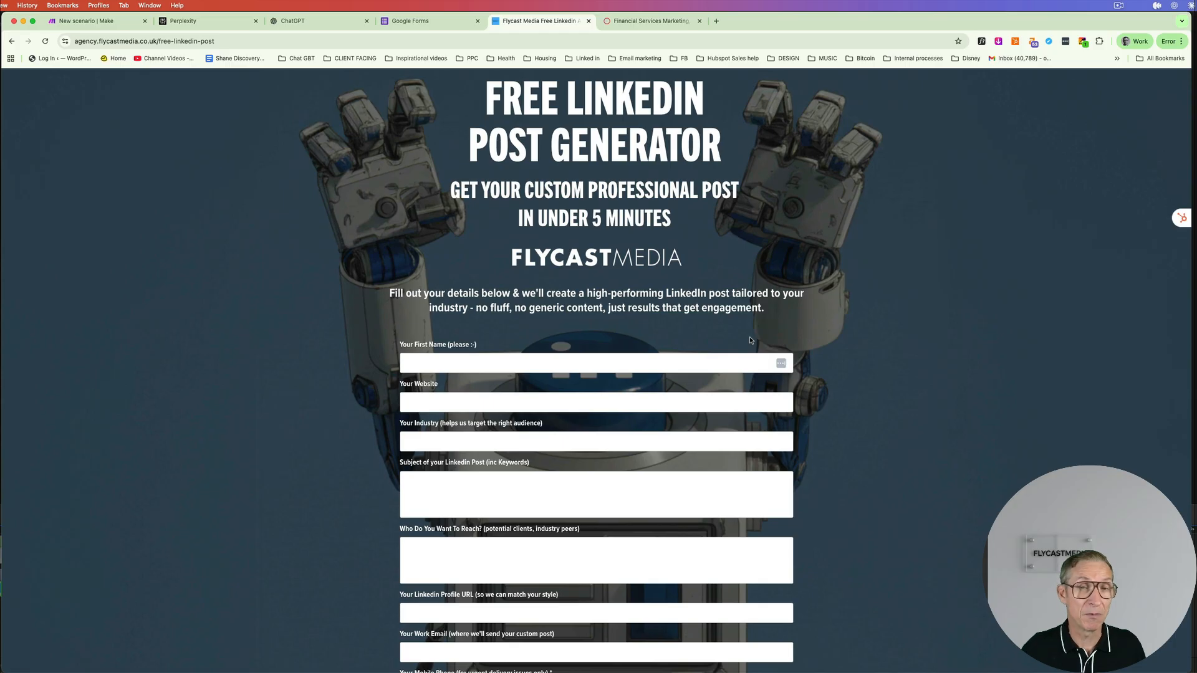
# - Look over the Make, Perplexity and ChatGPT tabs, then bring up the Google Forms home page
pyautogui.click(72, 22)
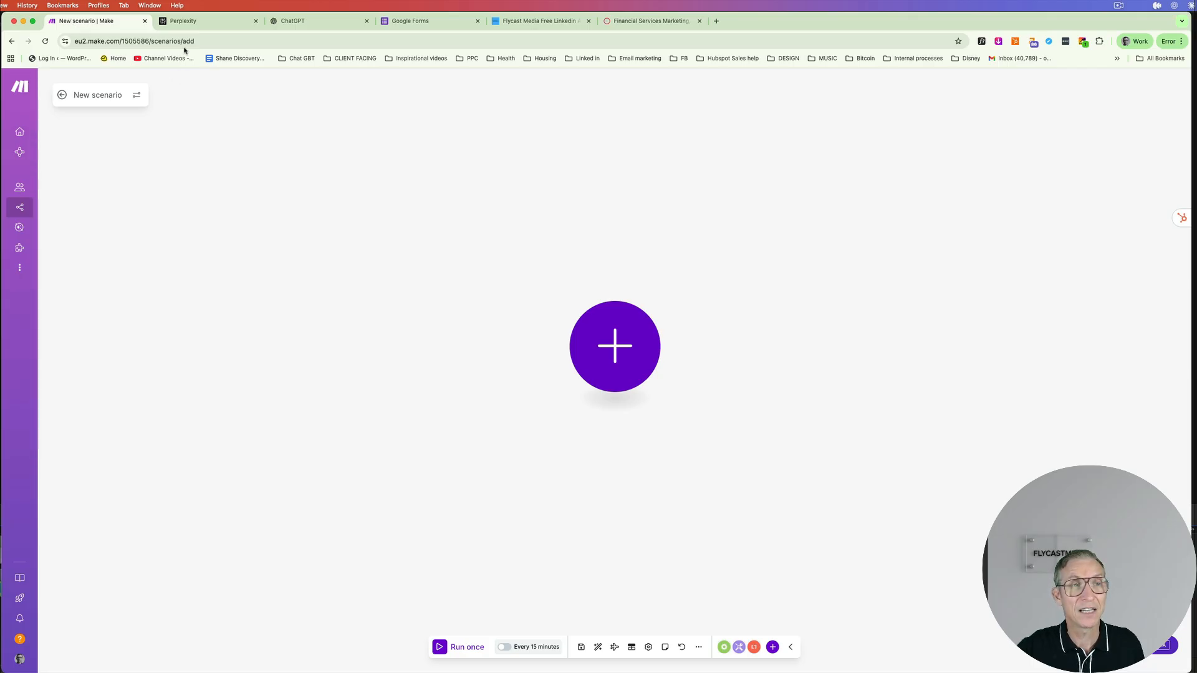
pyautogui.click(191, 23)
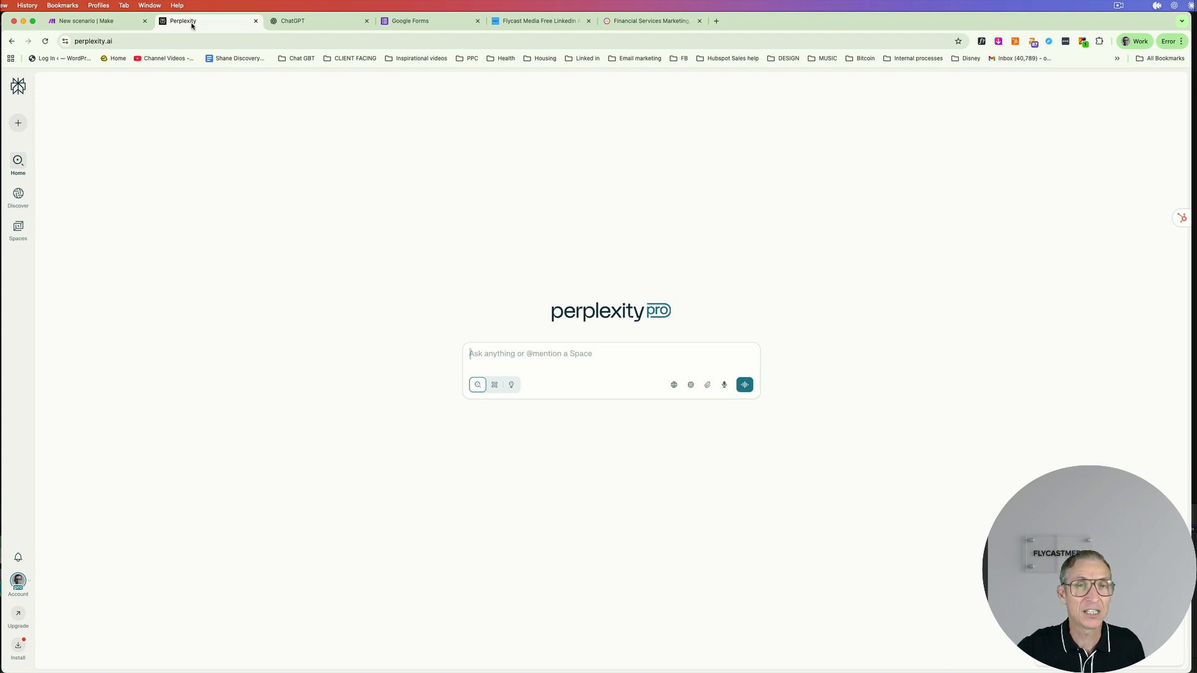
pyautogui.click(322, 26)
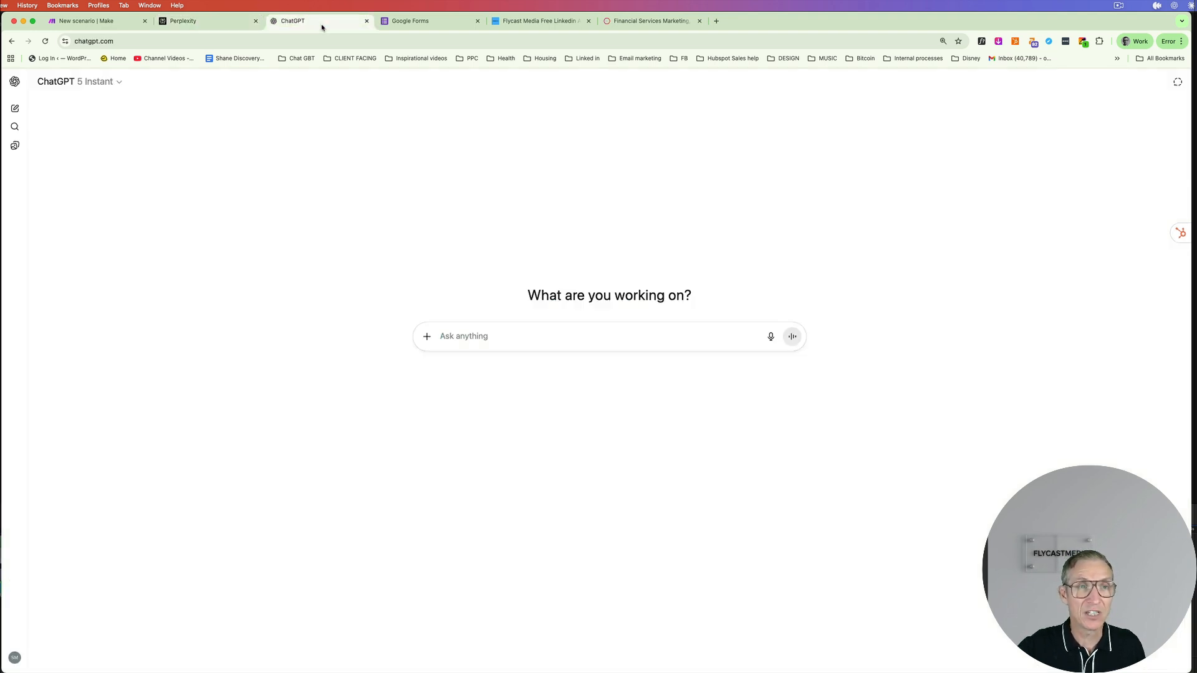
pyautogui.click(436, 22)
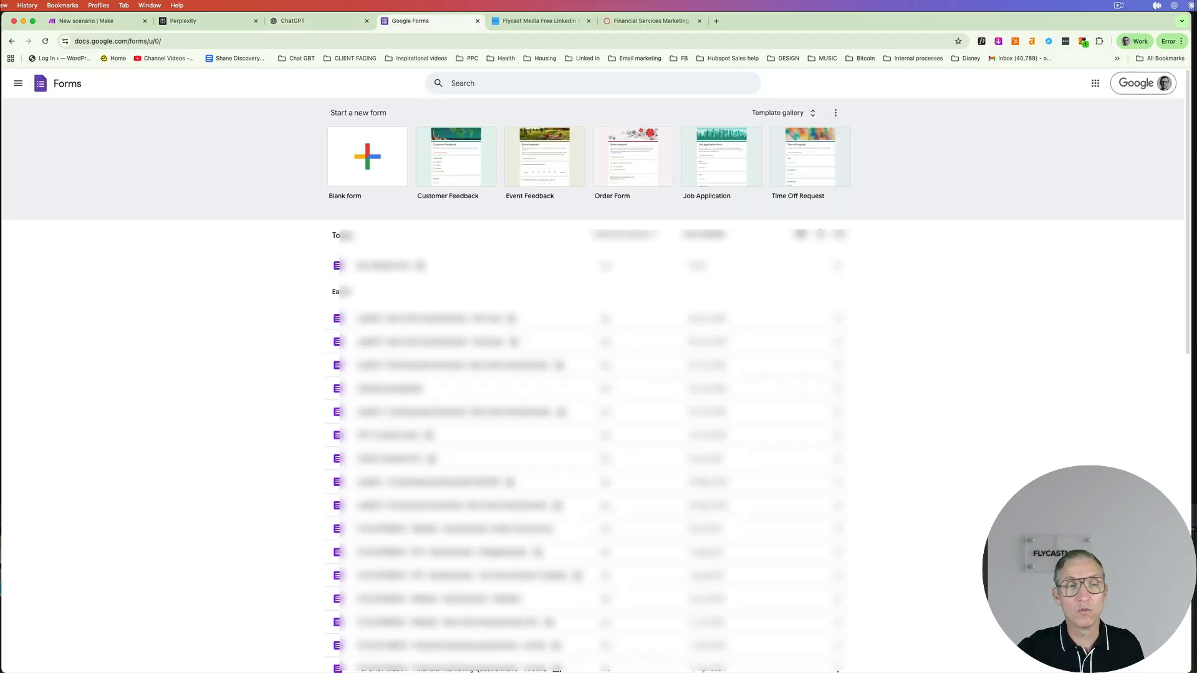
# - Create a blank form titled 'My linkedin automation 1'
pyautogui.click(377, 160)
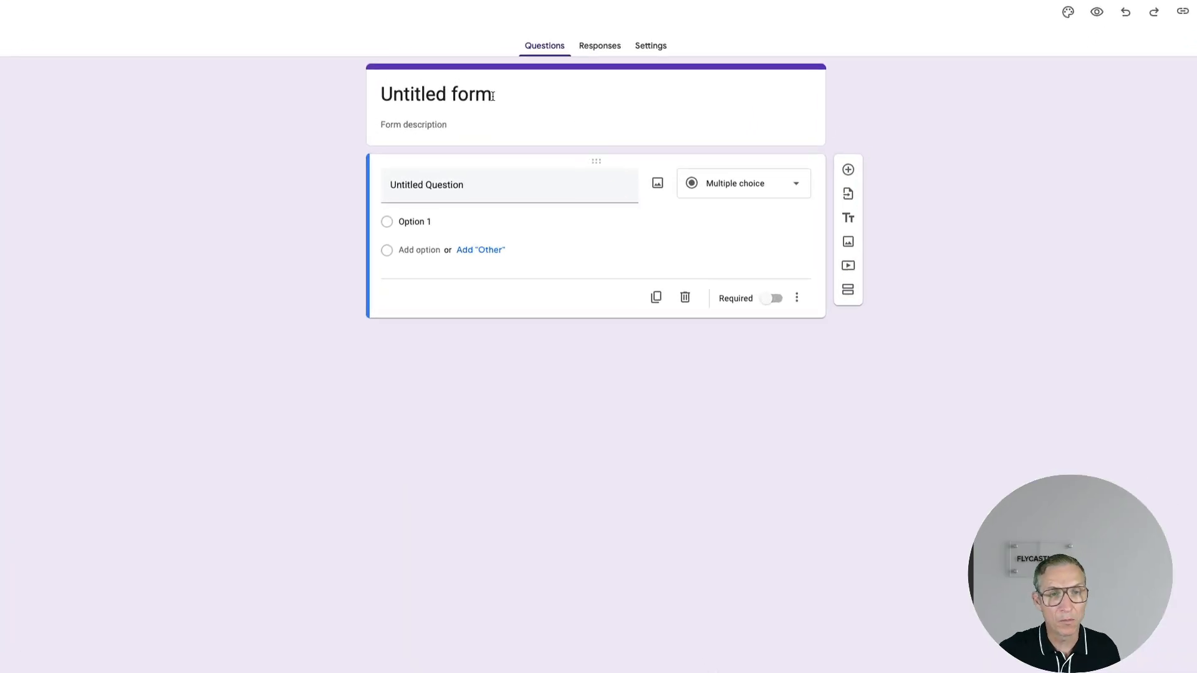
pyautogui.click(492, 97)
pyautogui.moveTo(493, 97); pyautogui.dragTo(383, 92)
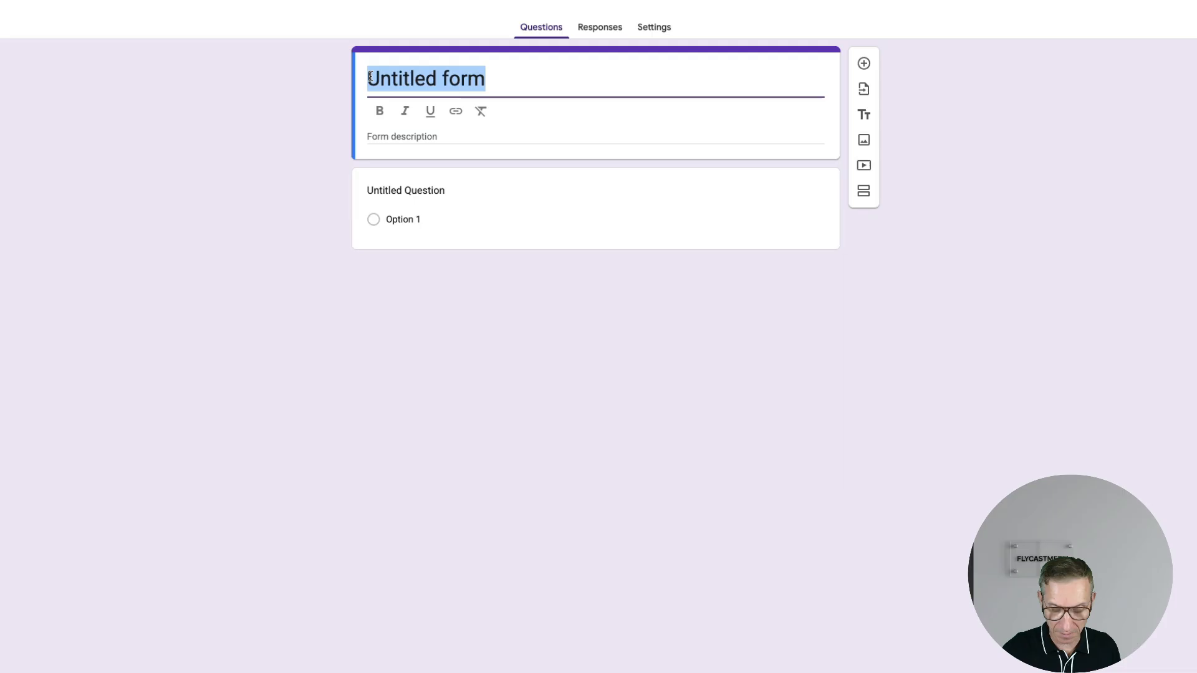
pyautogui.write('My ')
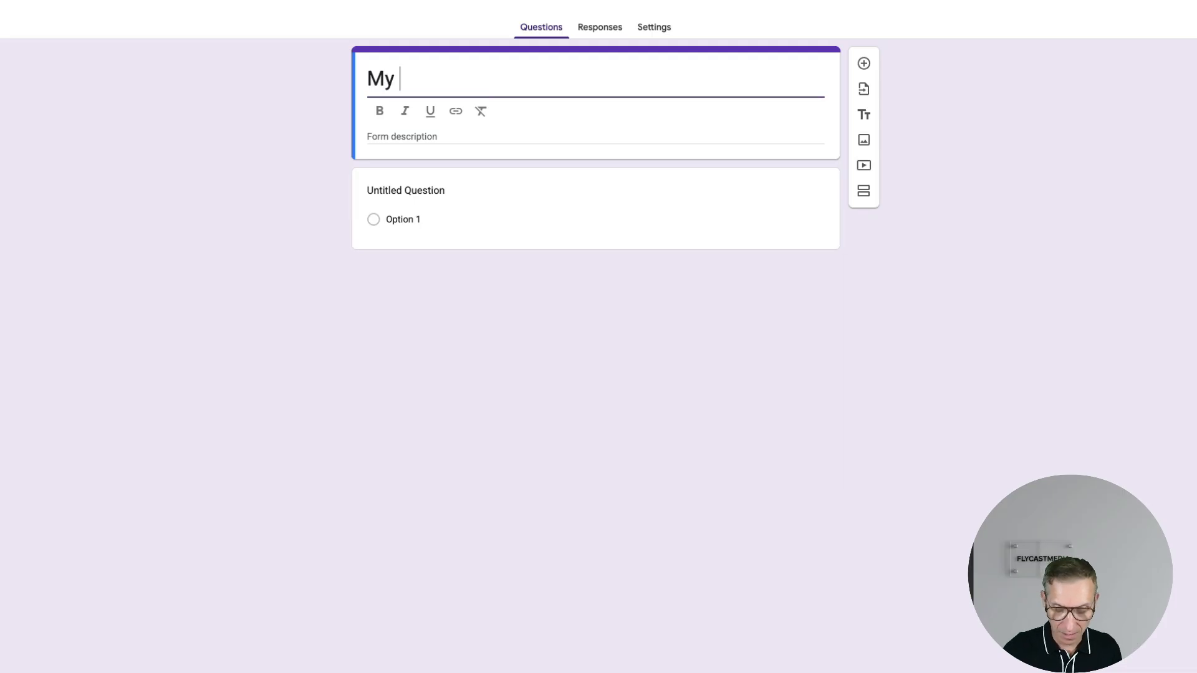
pyautogui.write('linkedin ')
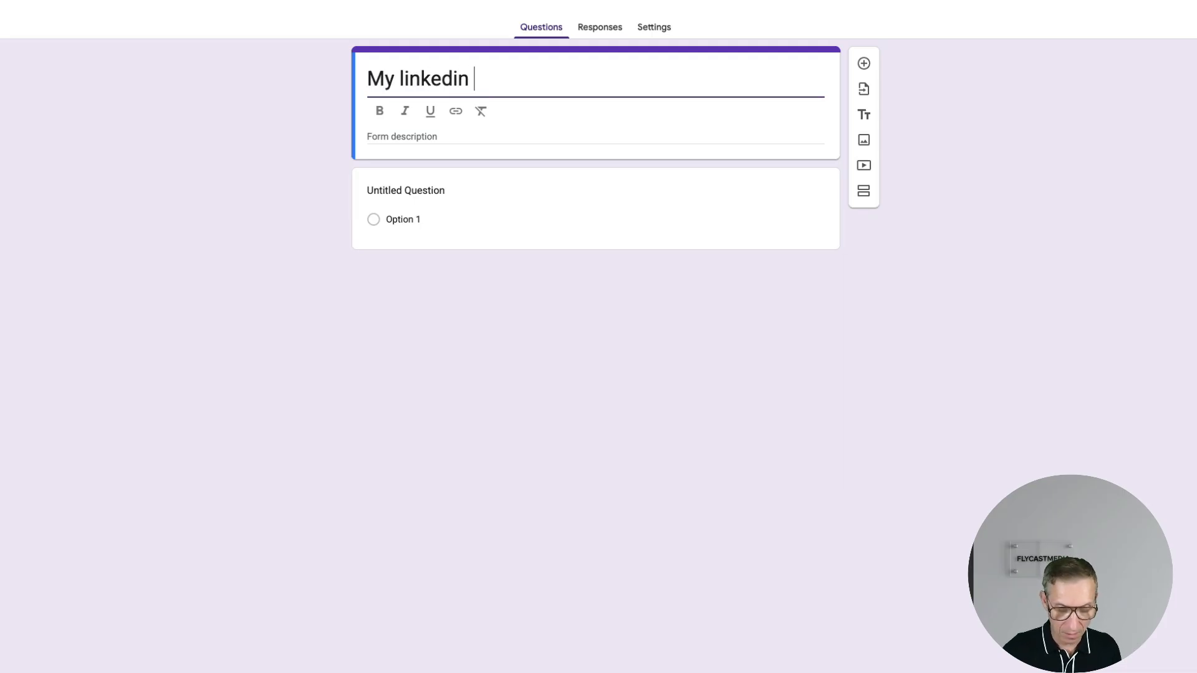
pyautogui.write('autom')
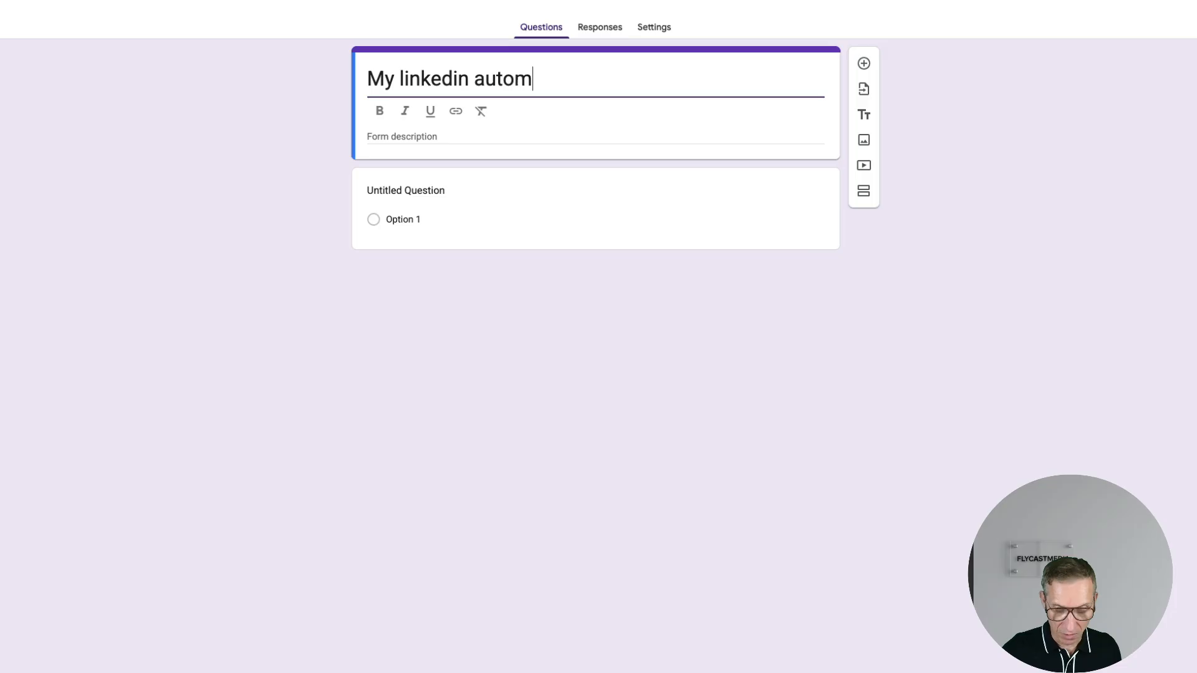
pyautogui.write('ation 1')
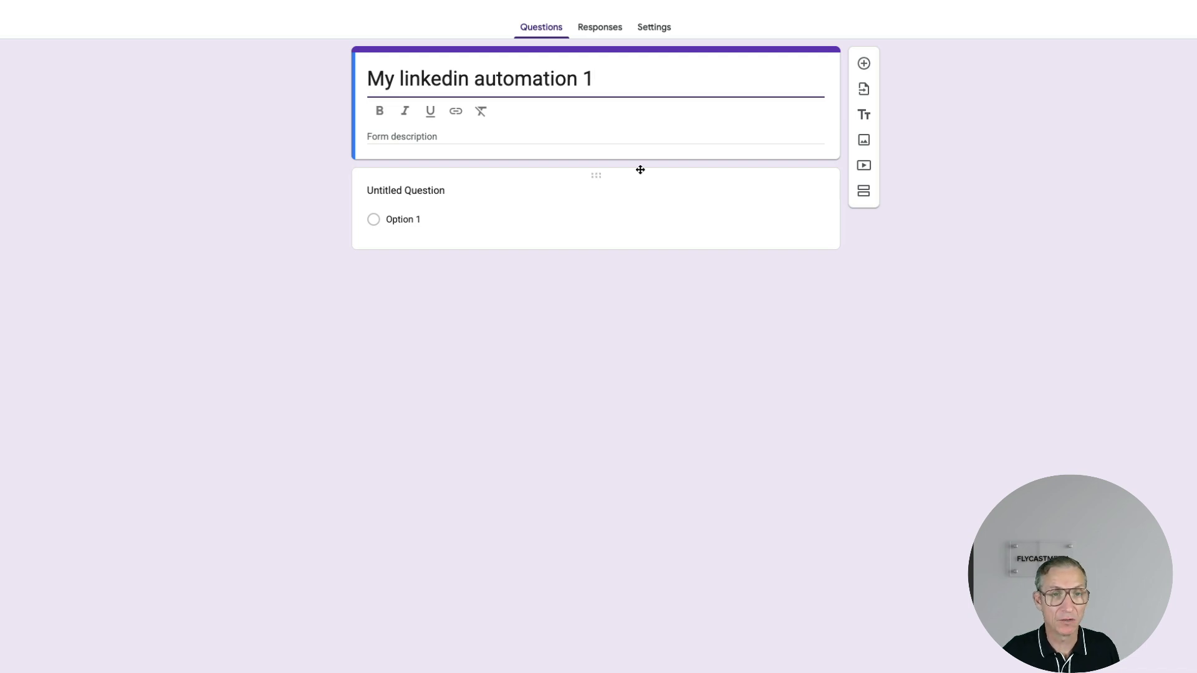
# - Make the first question 'First name' with a short-answer type
pyautogui.click(467, 212)
pyautogui.write('First')
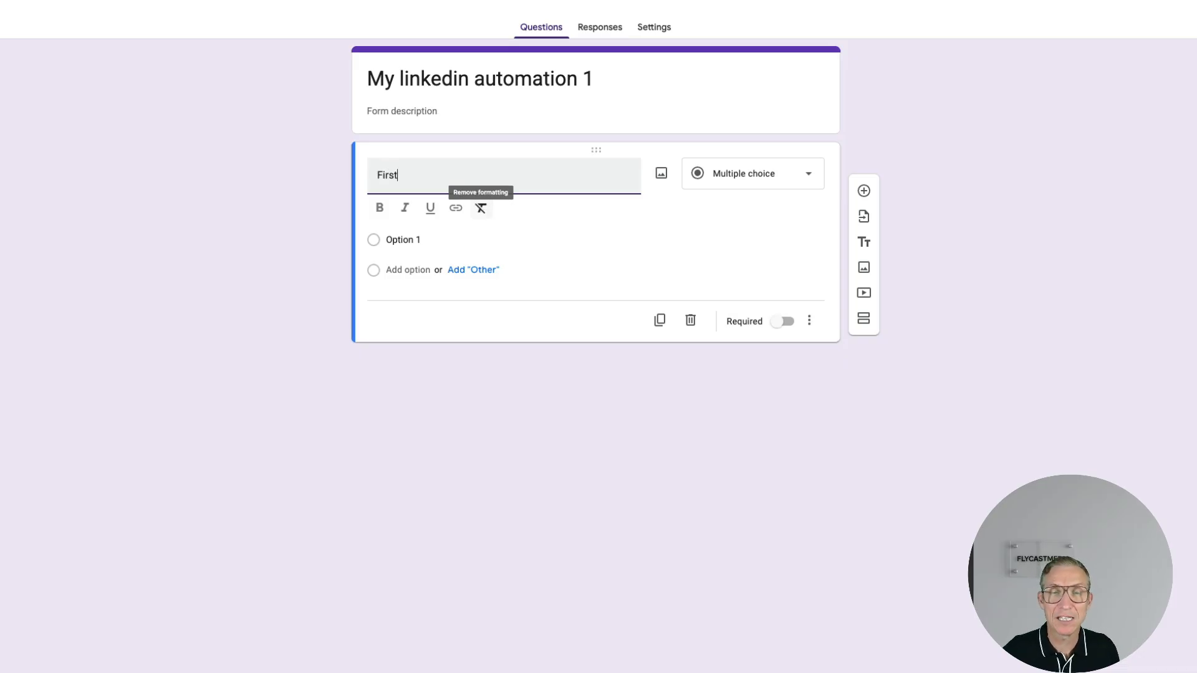
pyautogui.click(763, 185)
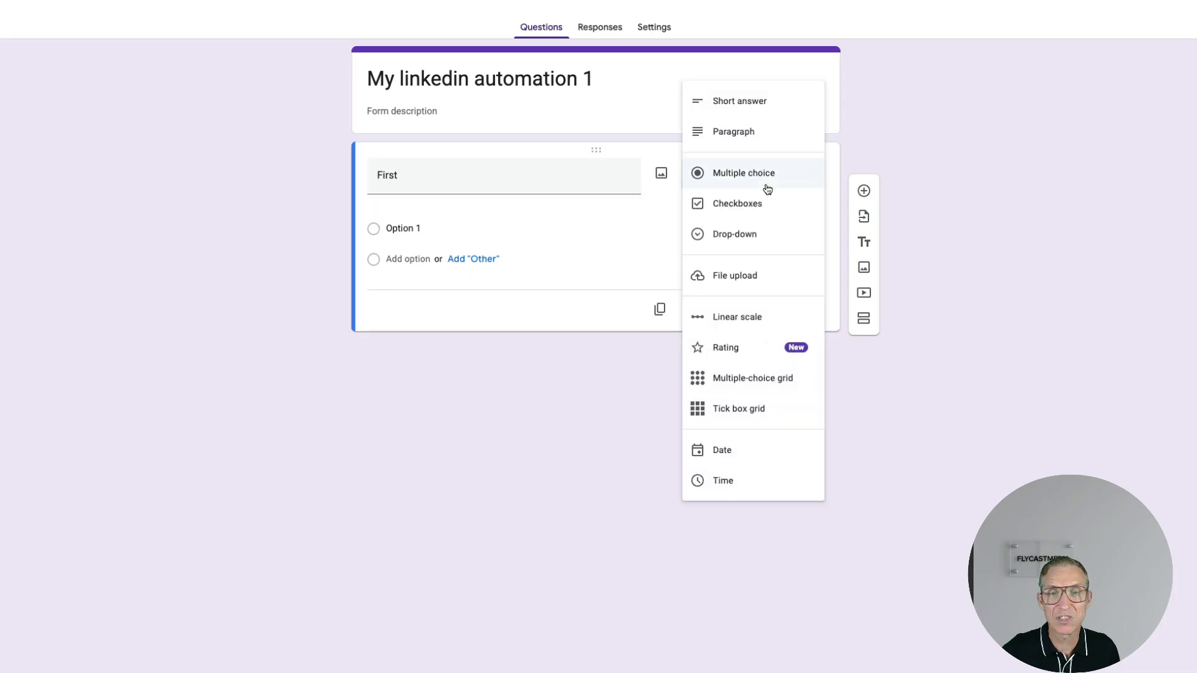
pyautogui.click(755, 101)
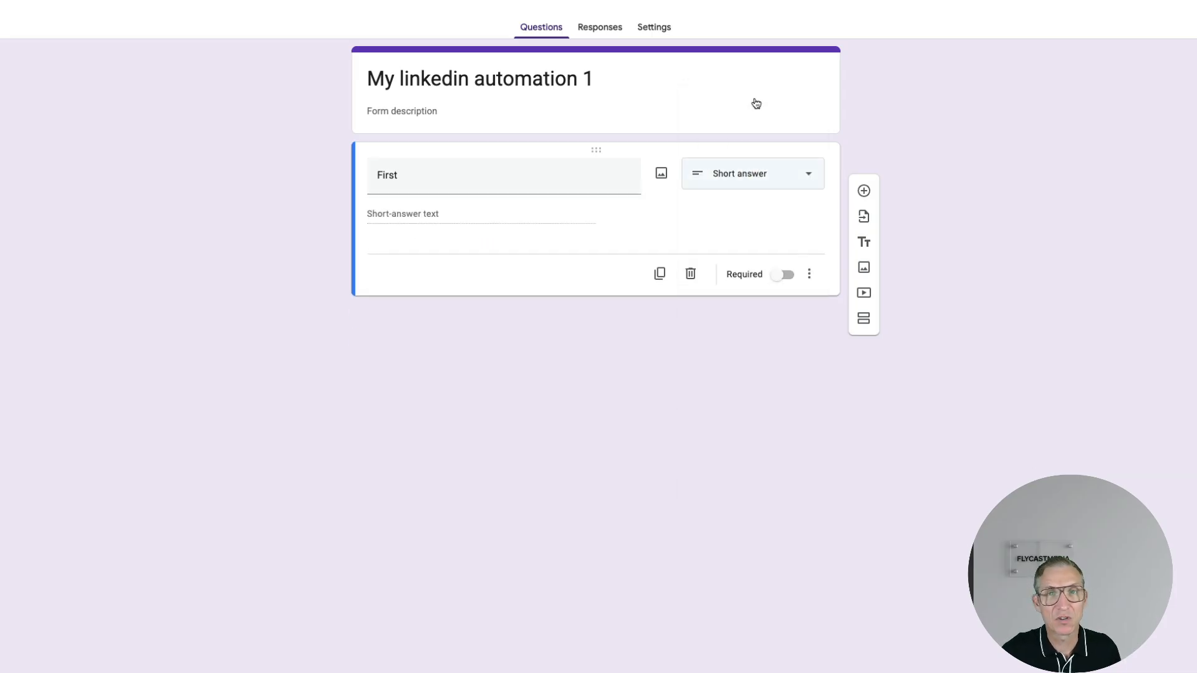
pyautogui.click(492, 172)
pyautogui.click(491, 173)
pyautogui.write('name')
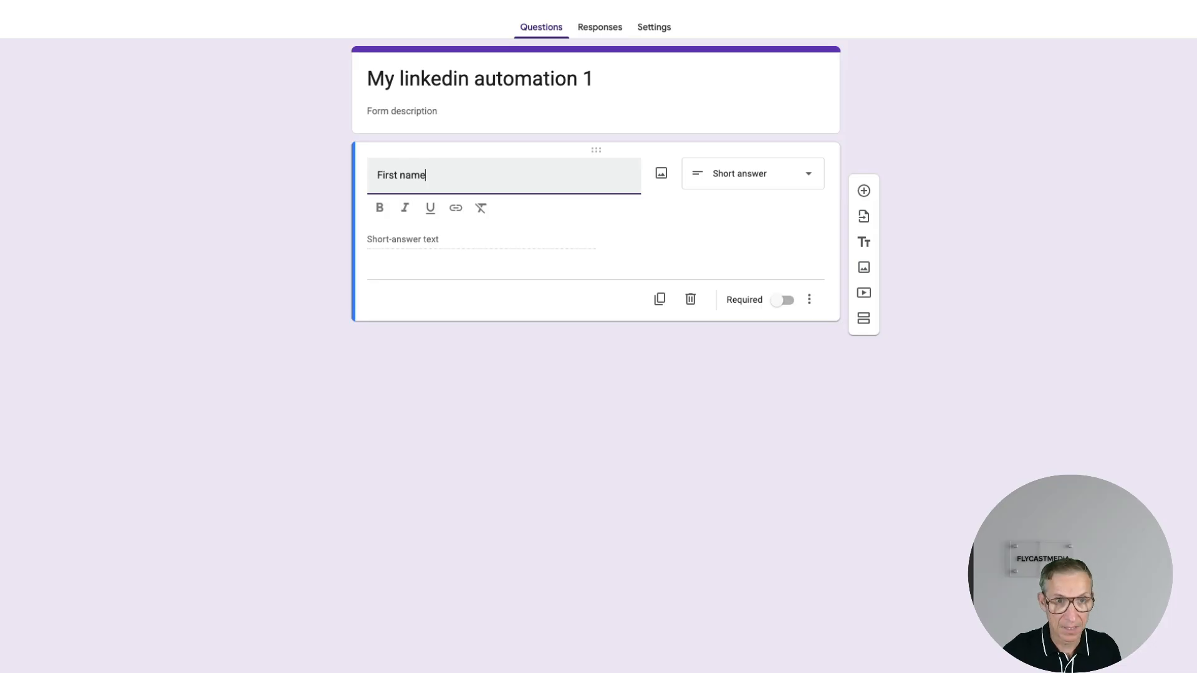
# - Add short-answer questions 'Website' and 'Your linkedin profile', then one more blank question
pyautogui.click(863, 191)
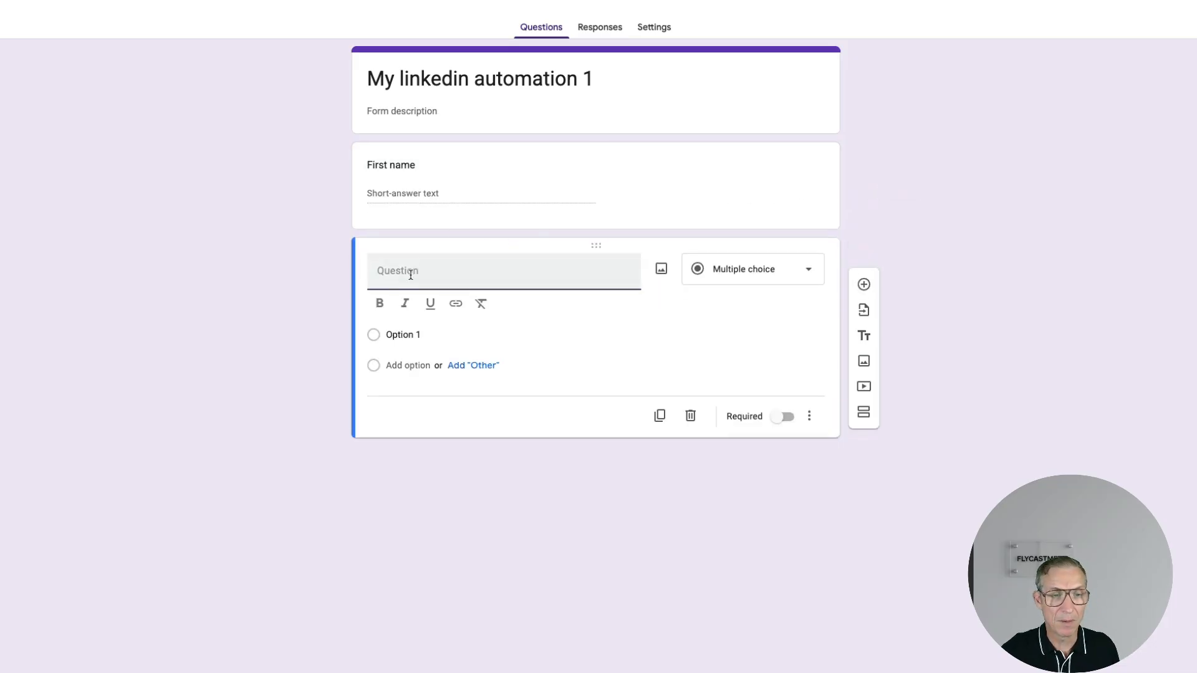
pyautogui.write('Website')
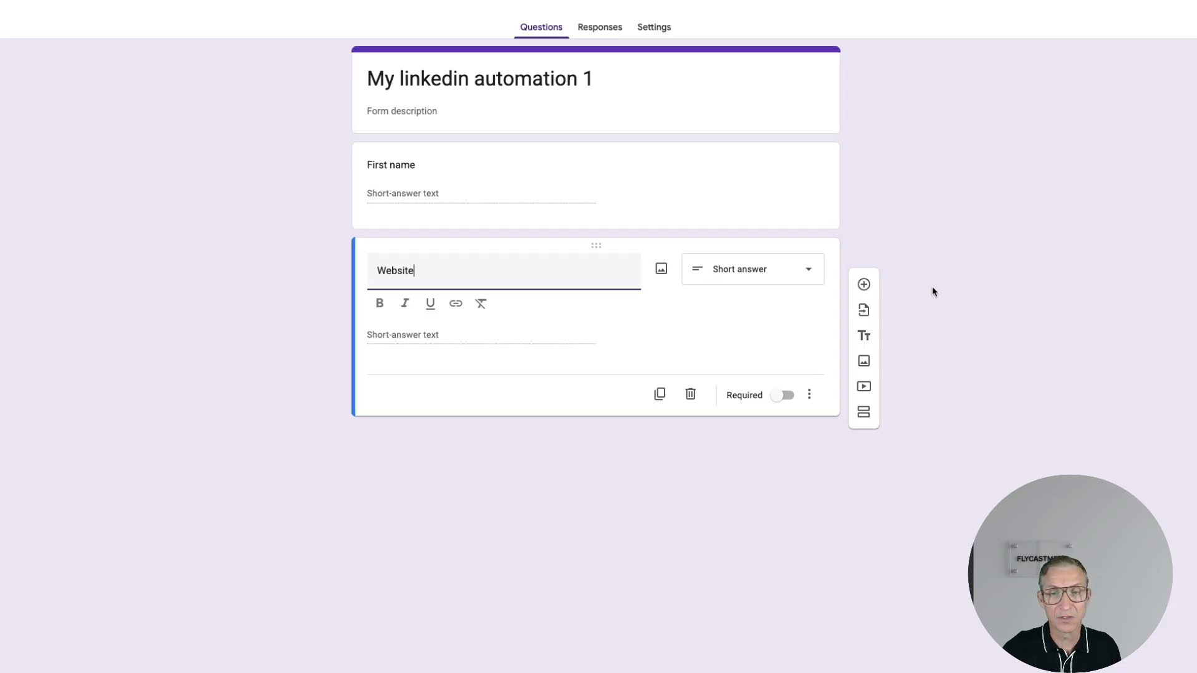
pyautogui.click(864, 284)
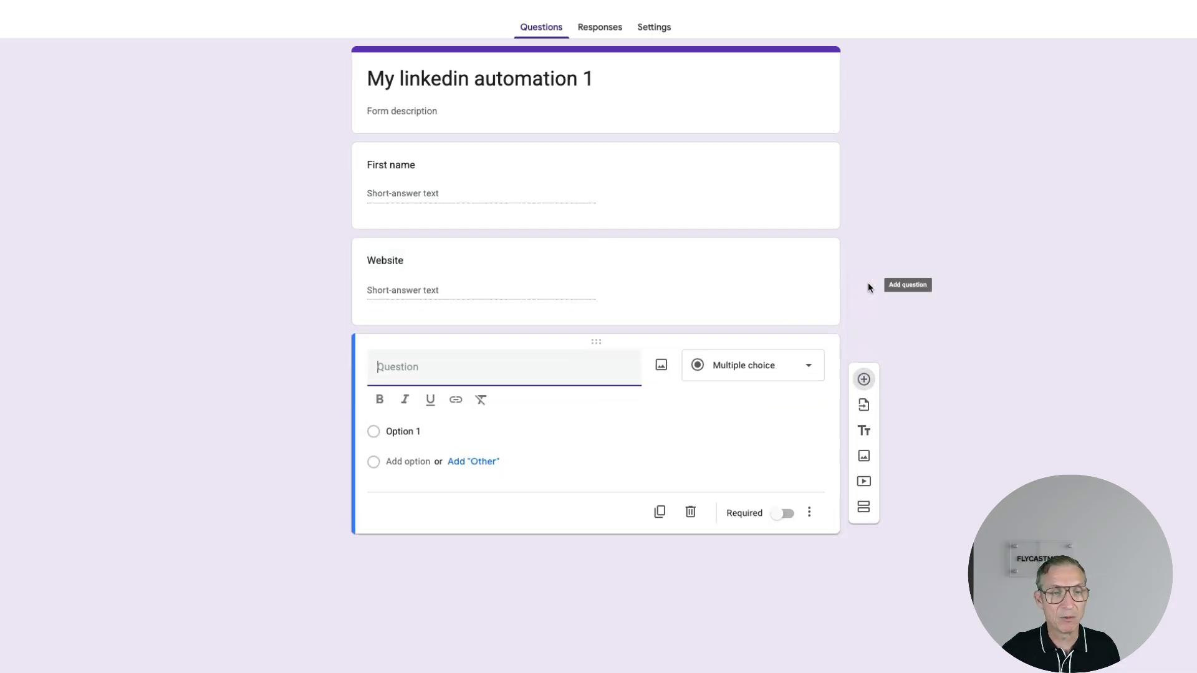
pyautogui.write('y')
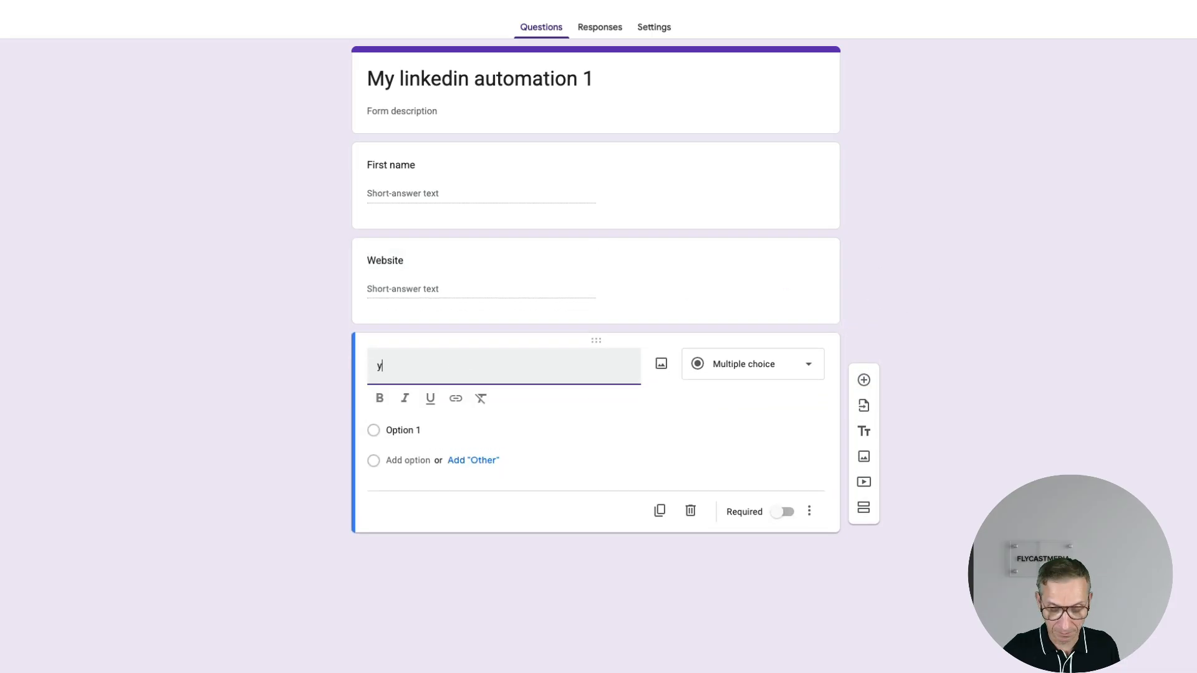
pyautogui.write('our linked')
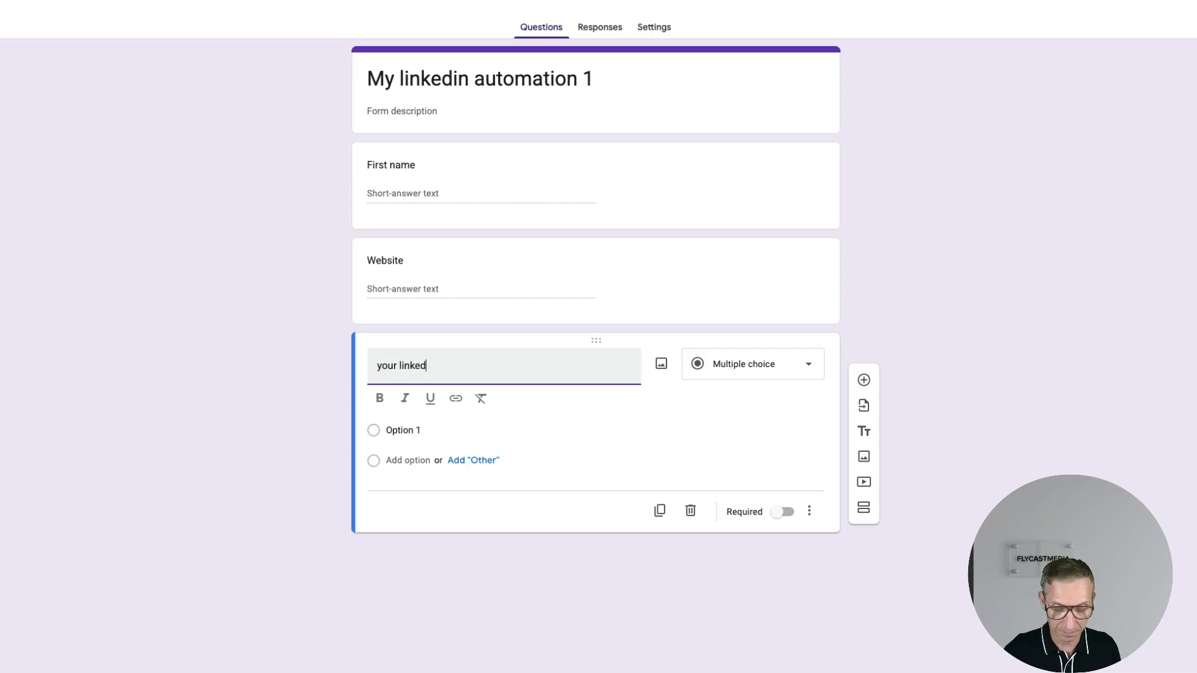
pyautogui.write('in profile')
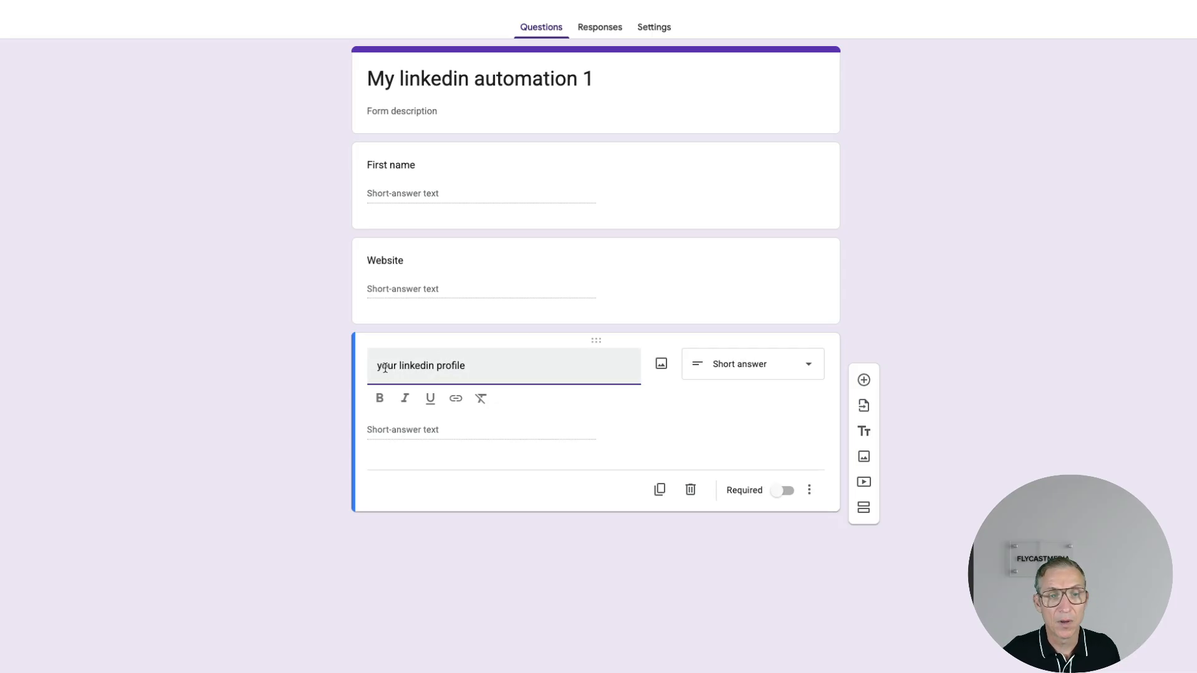
pyautogui.press('Home')
pyautogui.press('Delete')
pyautogui.write('Y')
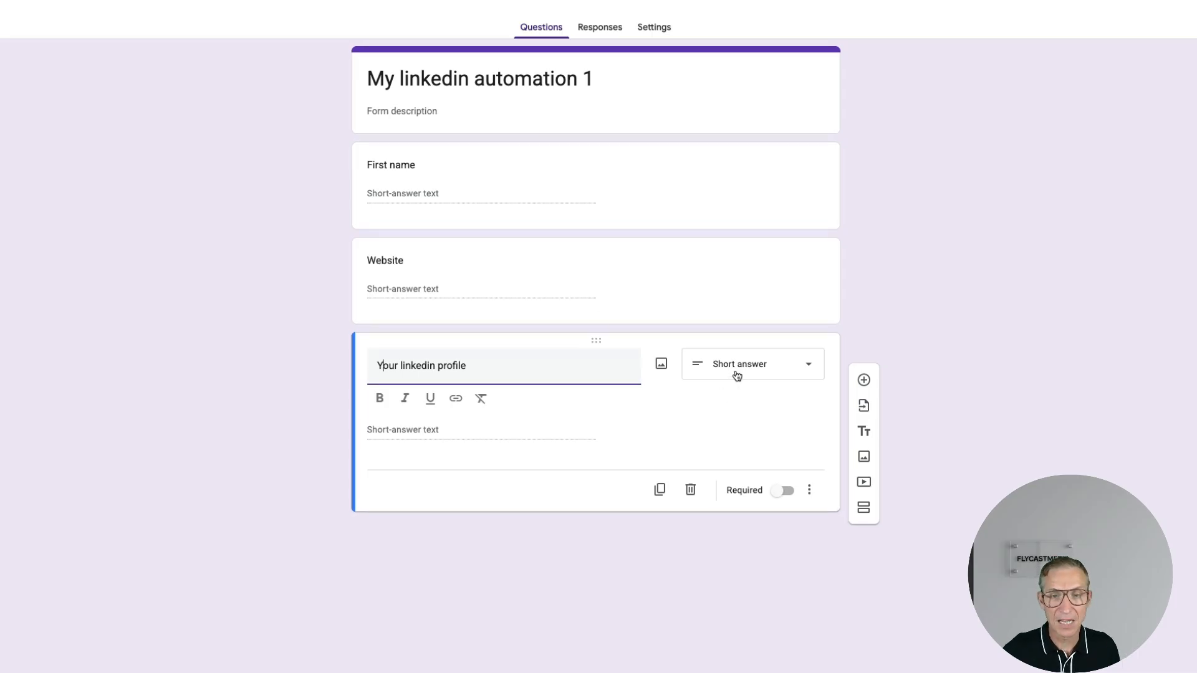
pyautogui.click(792, 580)
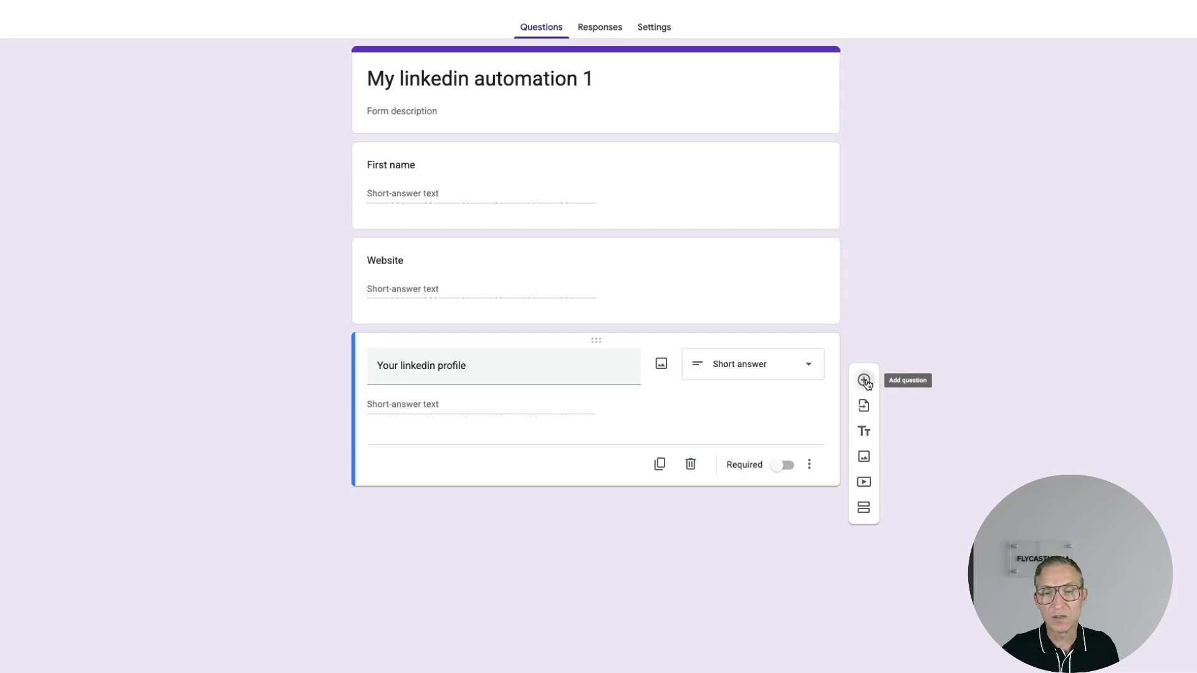
pyautogui.click(864, 381)
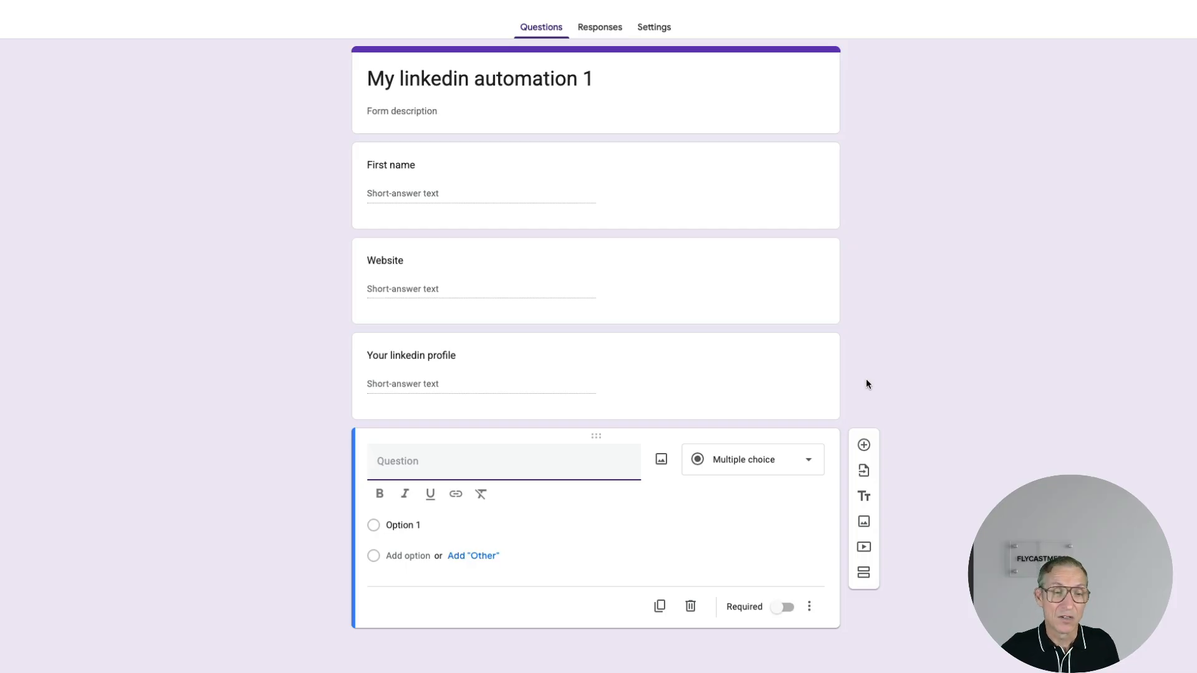
# - Make the new question 'Theme of linkedin post' a paragraph answer
pyautogui.click(761, 464)
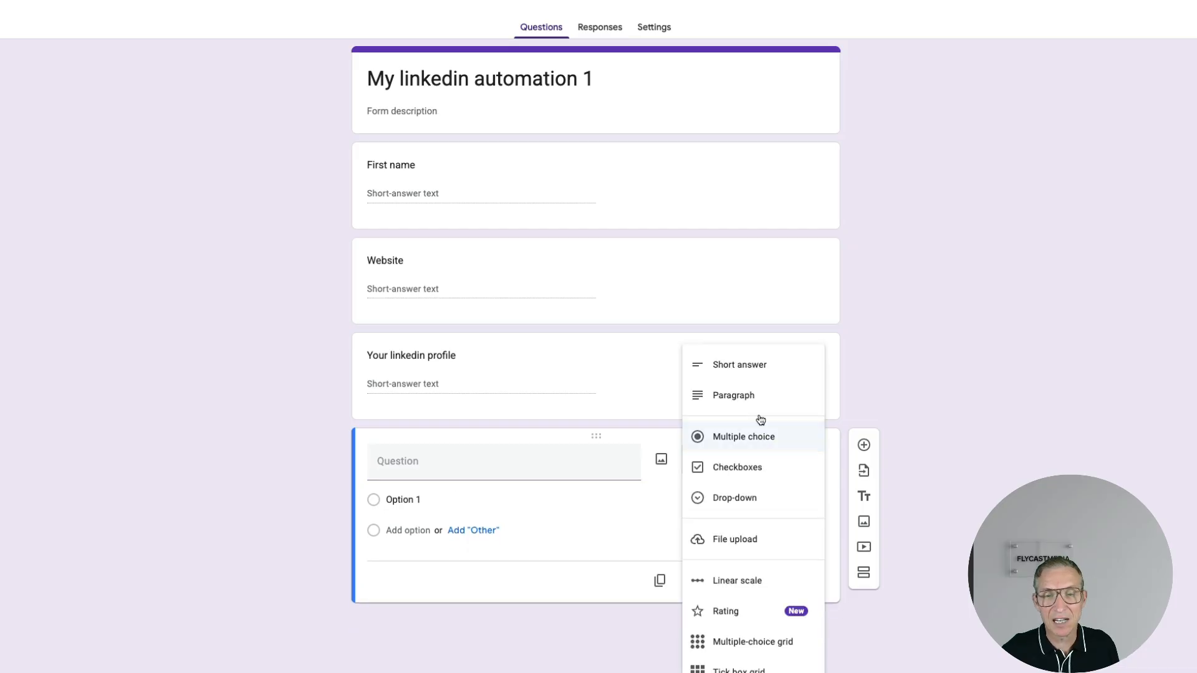
pyautogui.click(753, 373)
pyautogui.click(409, 471)
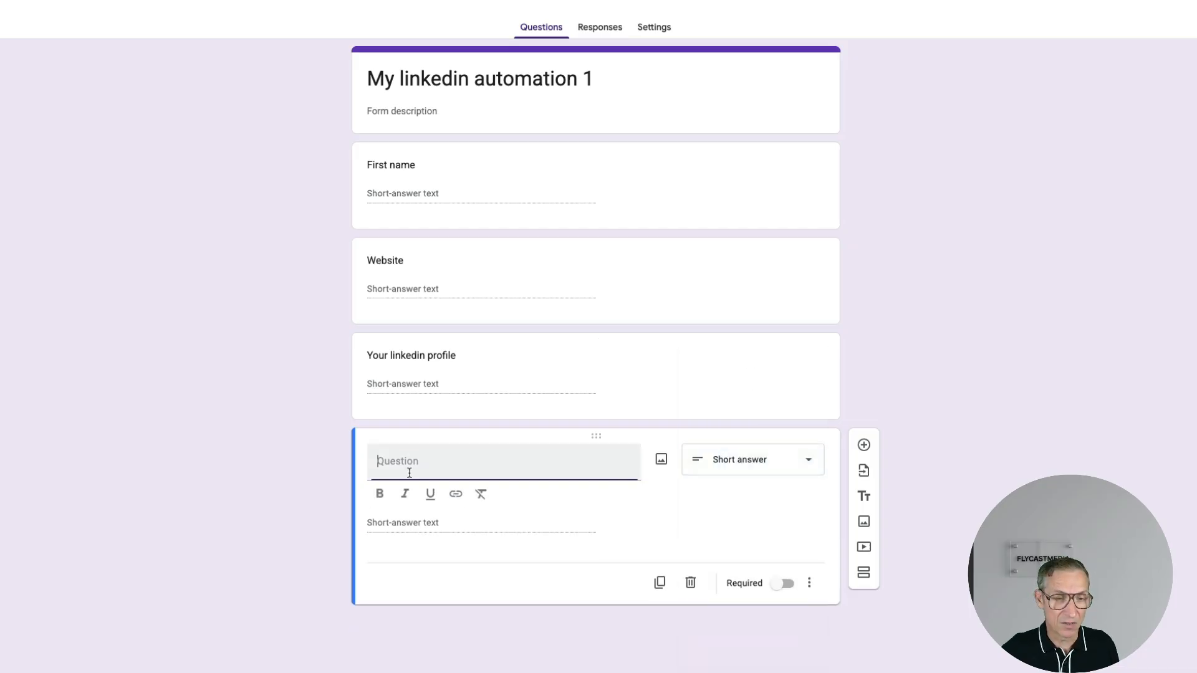
pyautogui.write('Theme of linkedin post')
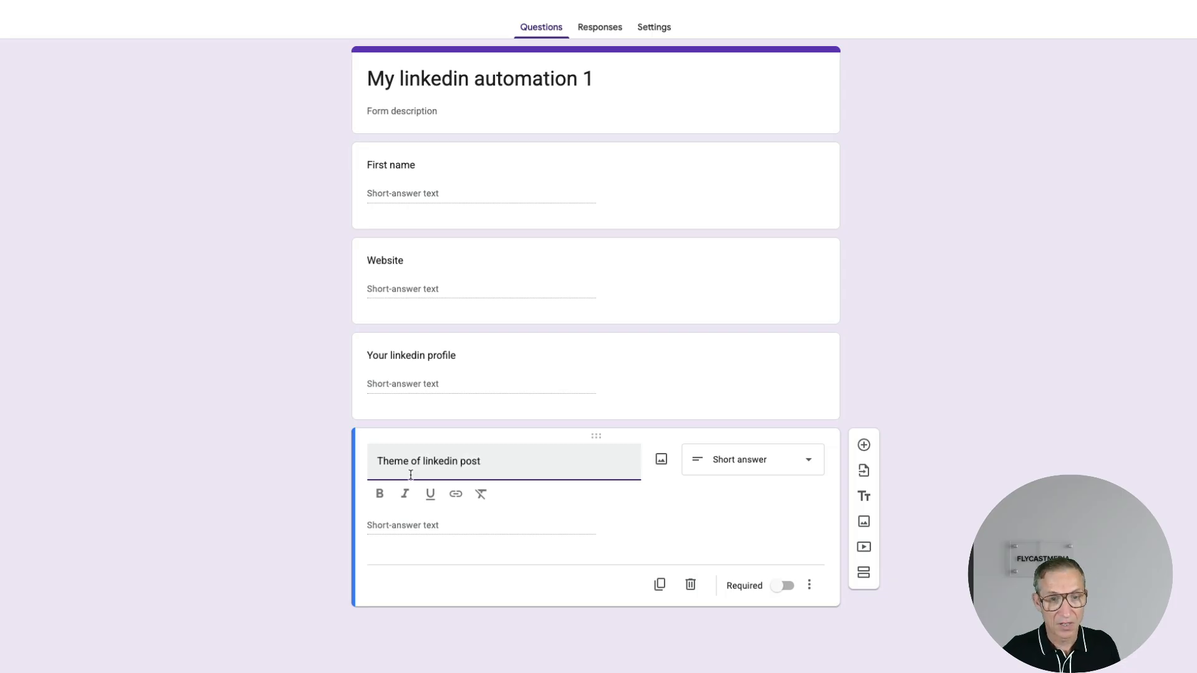
pyautogui.click(711, 460)
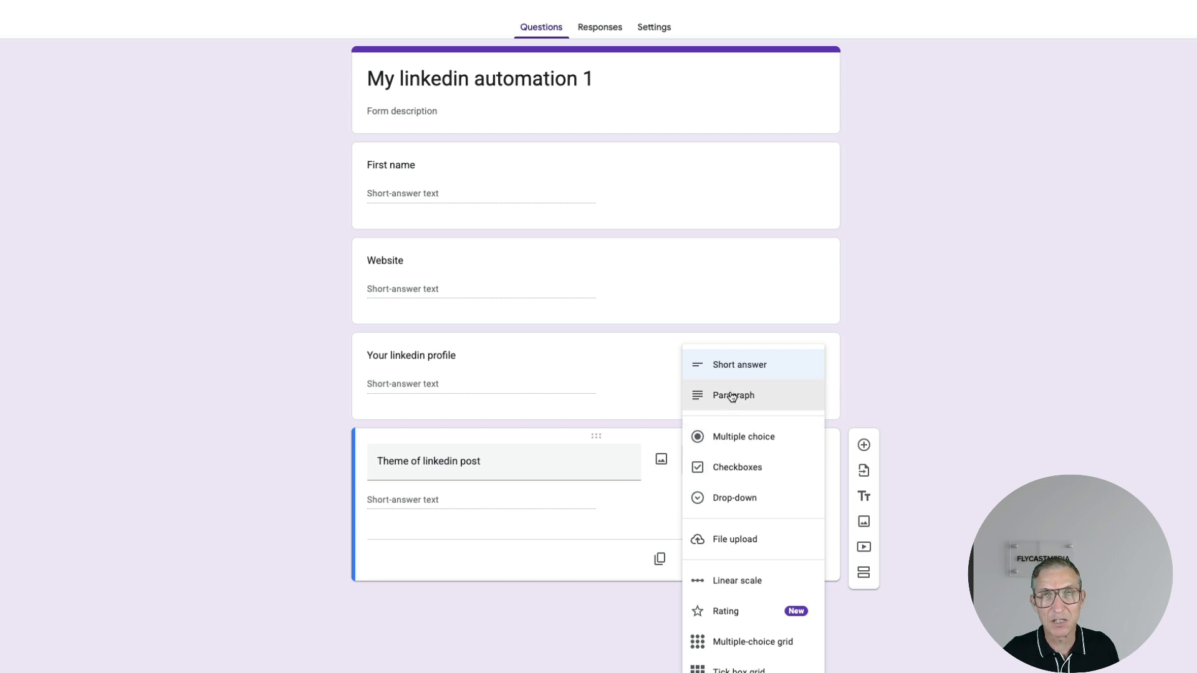
pyautogui.click(733, 397)
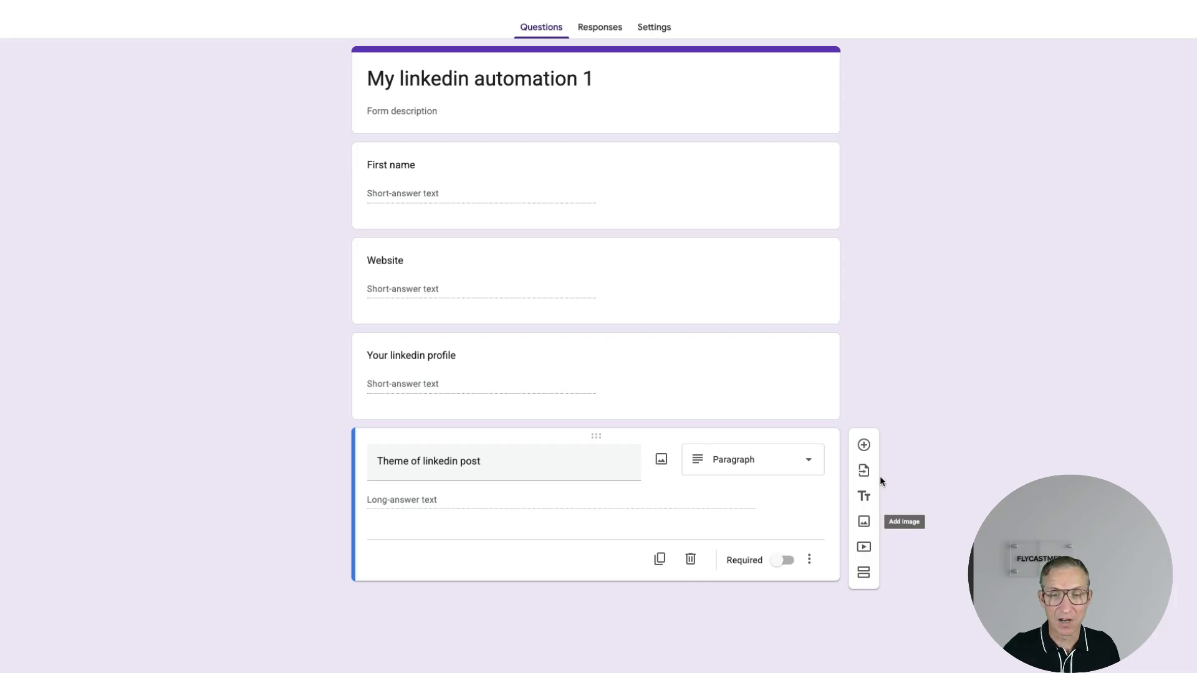
# - Add an 'Audience profile' question and confirm the title 'My linkedin automation 1'
pyautogui.click(864, 446)
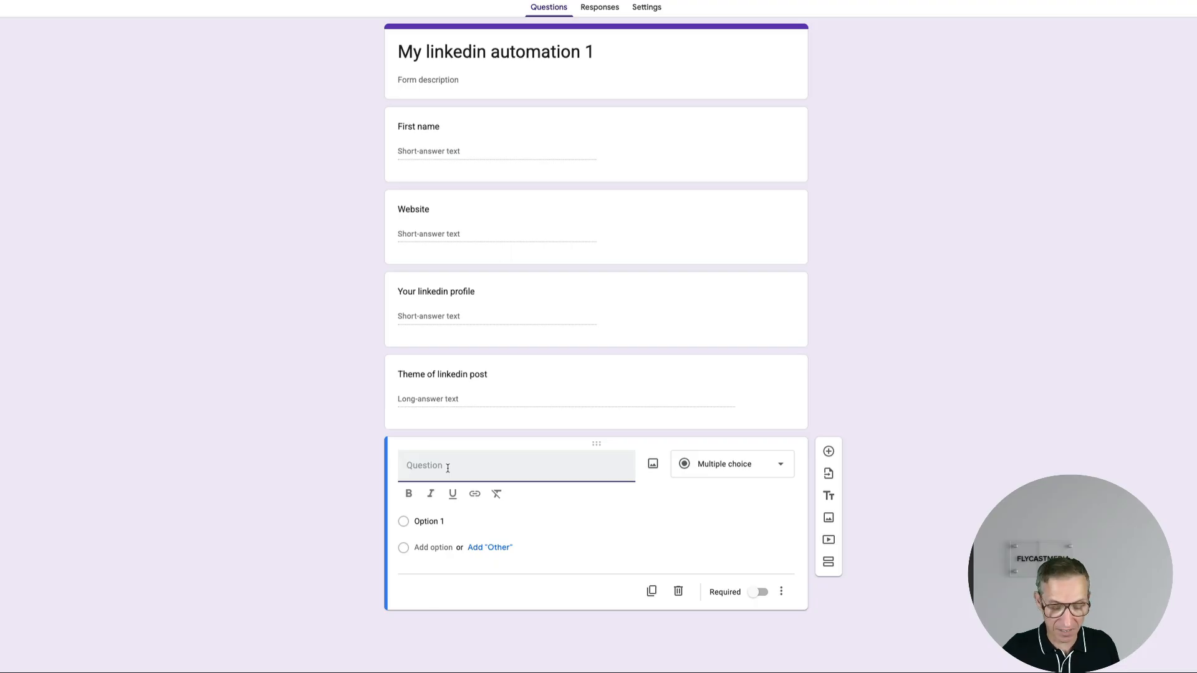
pyautogui.write('Audien')
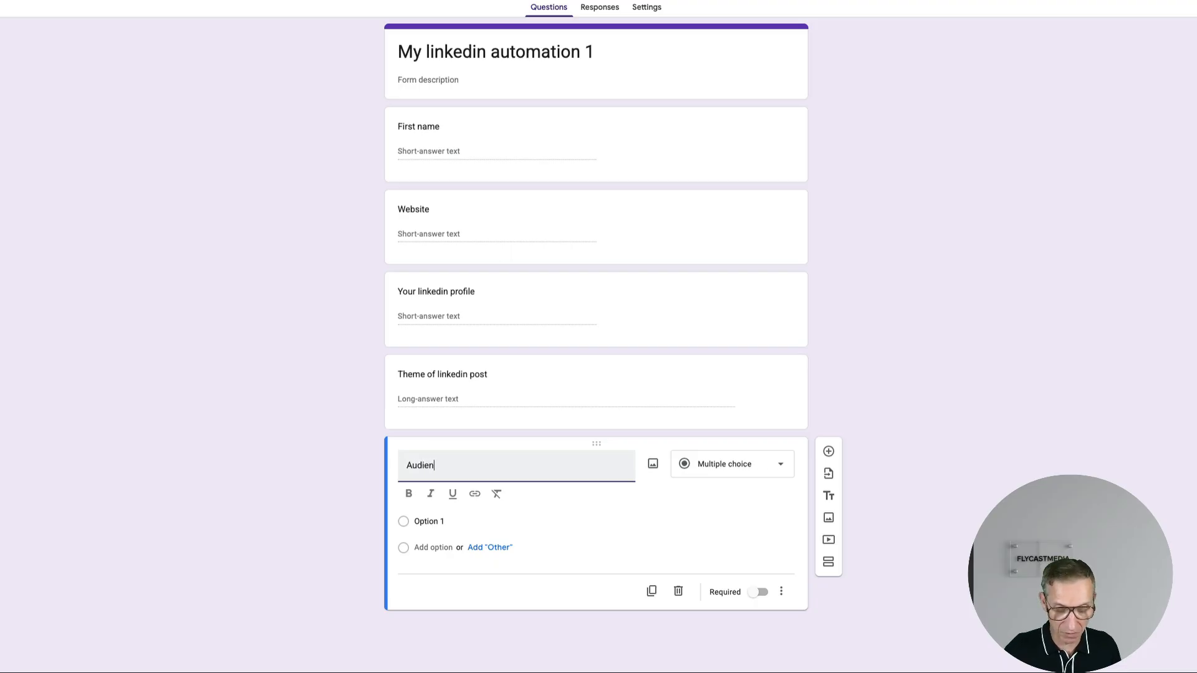
pyautogui.write('ce profile')
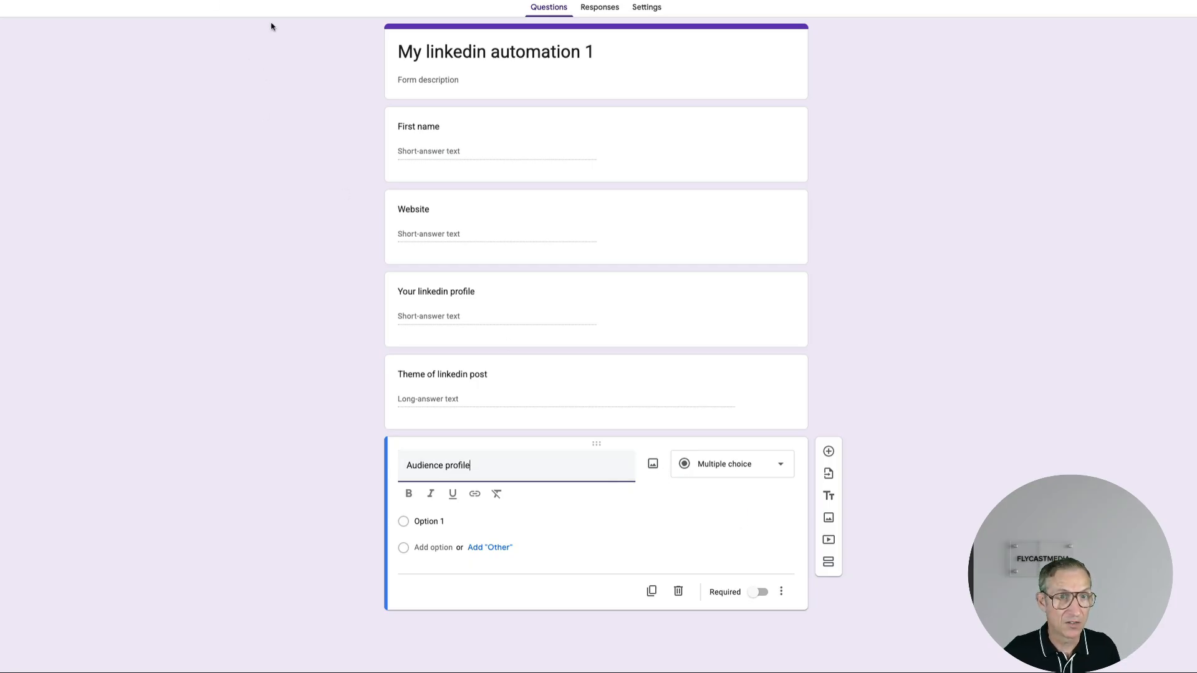
pyautogui.moveTo(594, 51); pyautogui.dragTo(371, 55)
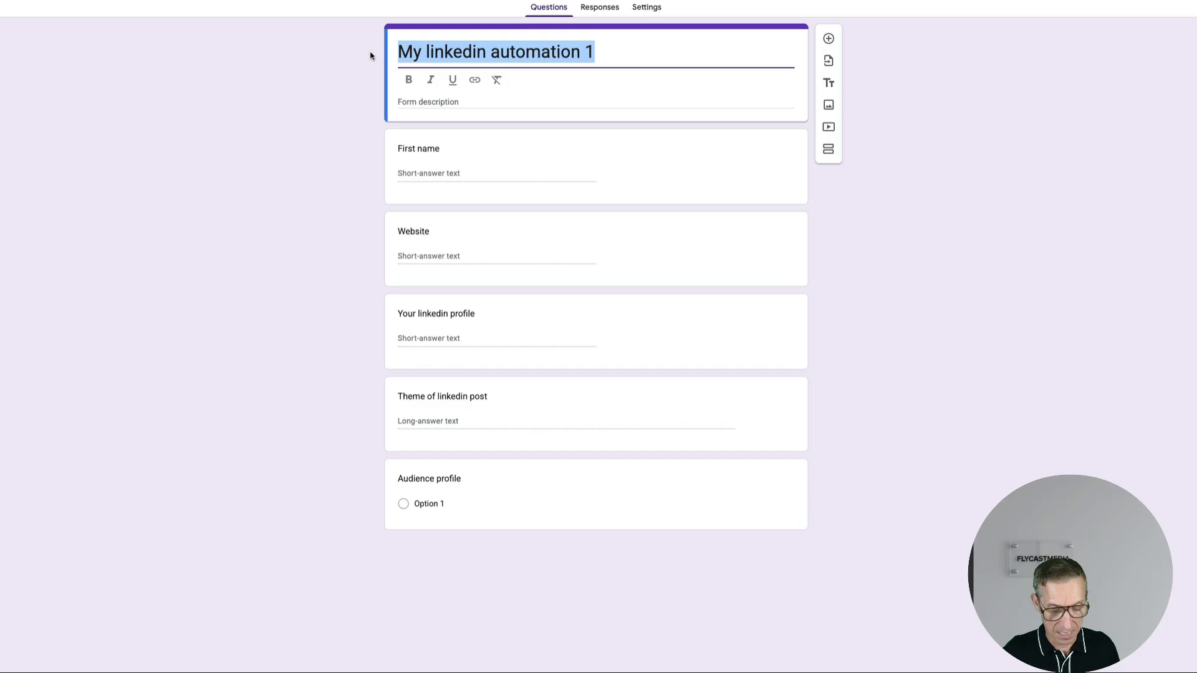
pyautogui.click(134, 15)
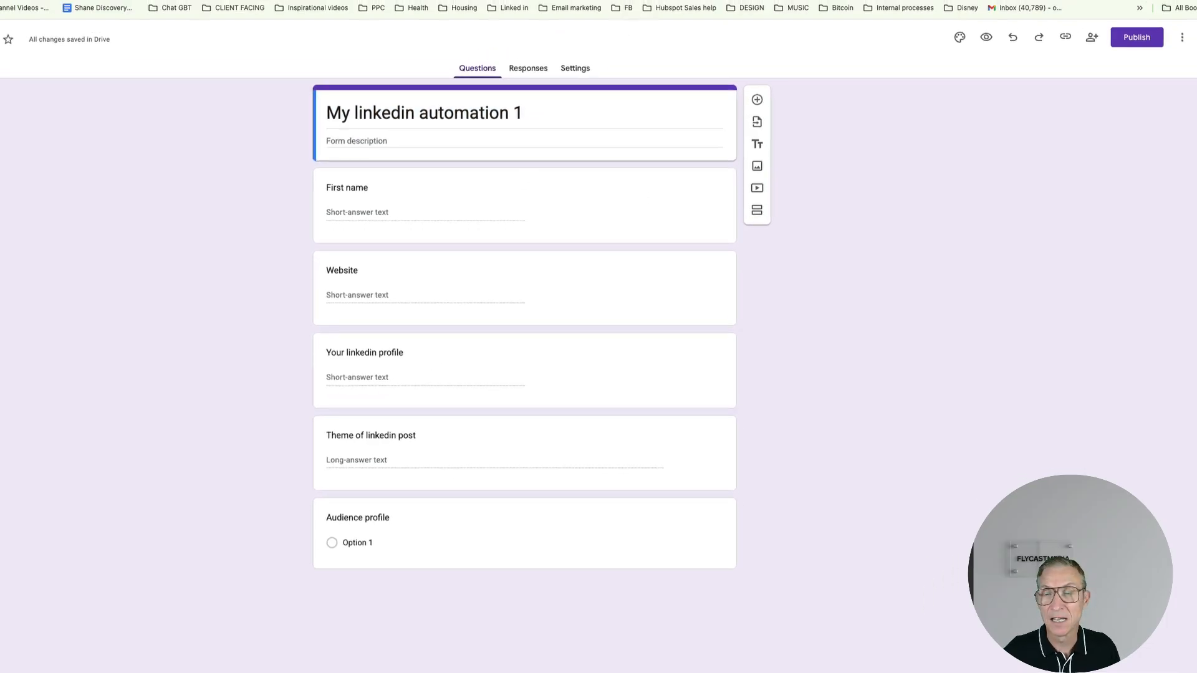
# - Set responder access to Anyone with the link and publish the form
pyautogui.click(1142, 40)
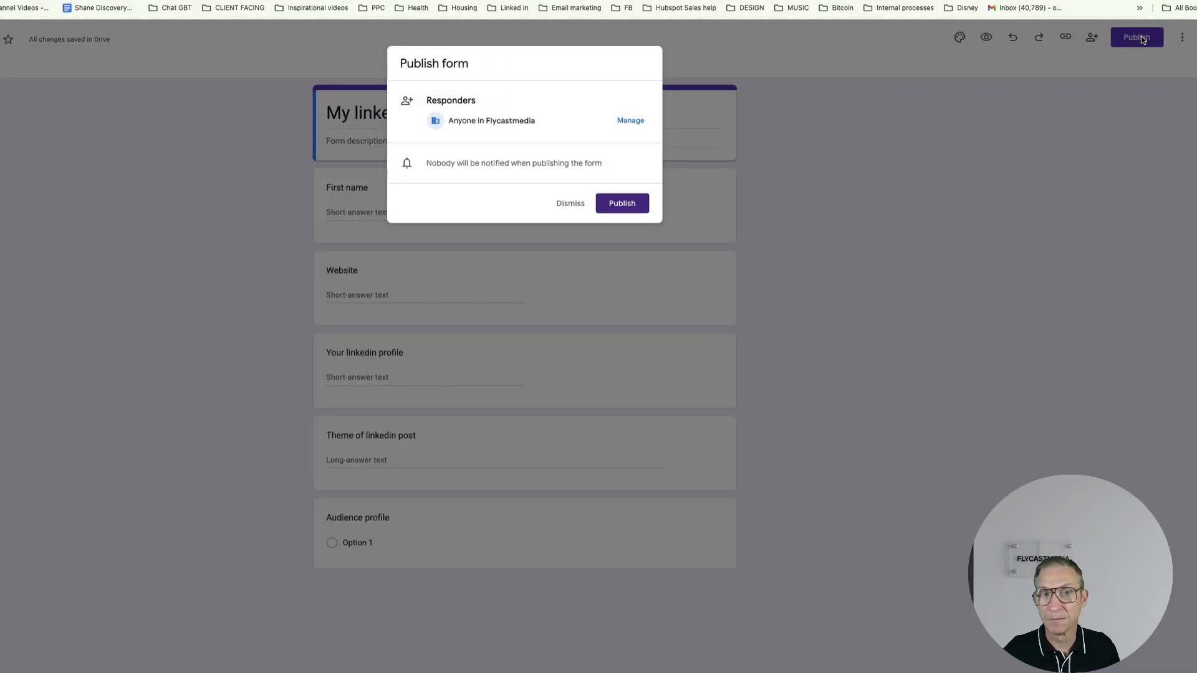
pyautogui.click(630, 120)
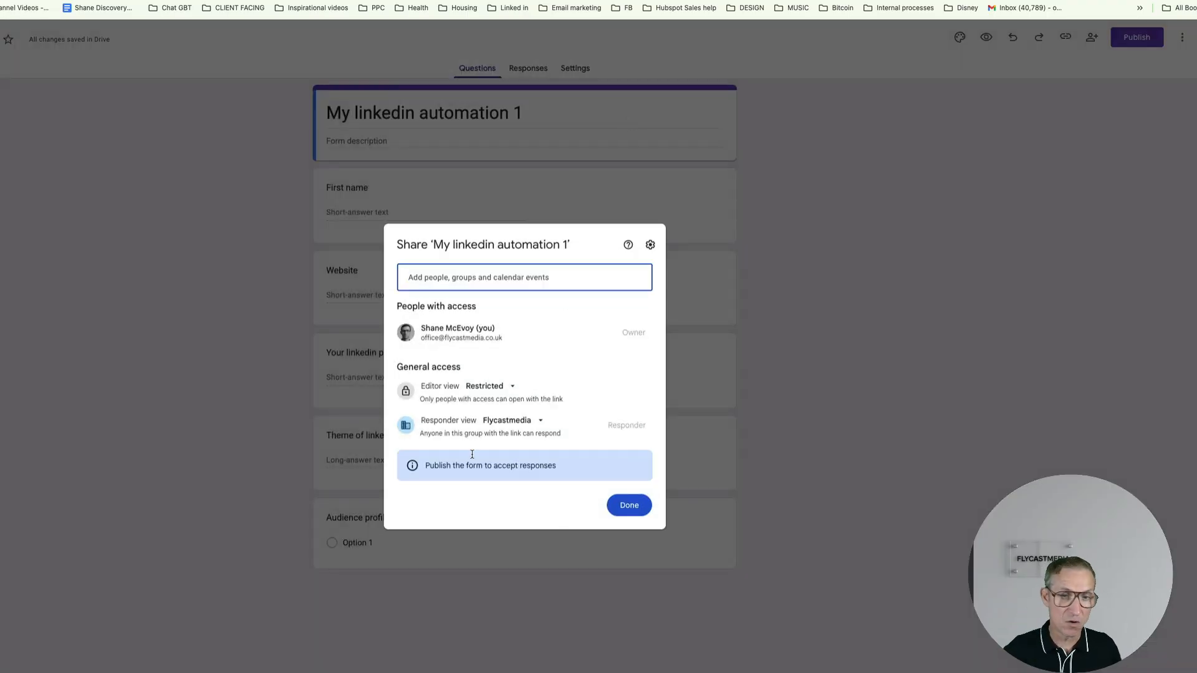
pyautogui.click(534, 421)
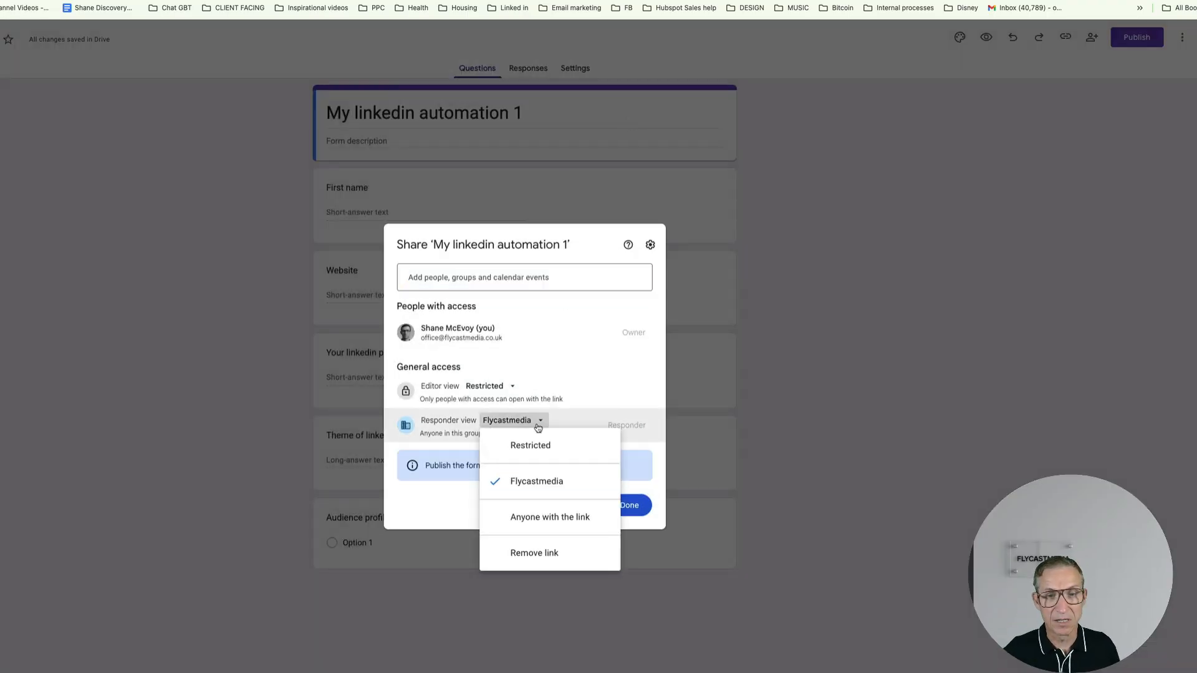
pyautogui.click(538, 526)
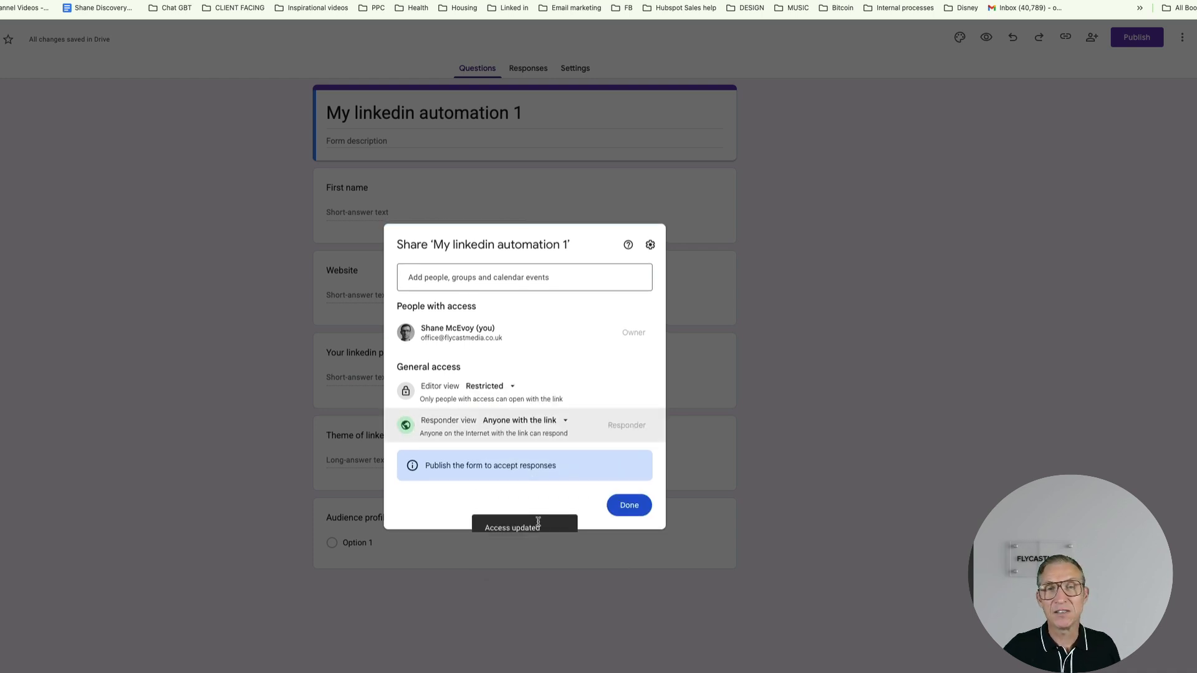
pyautogui.click(626, 508)
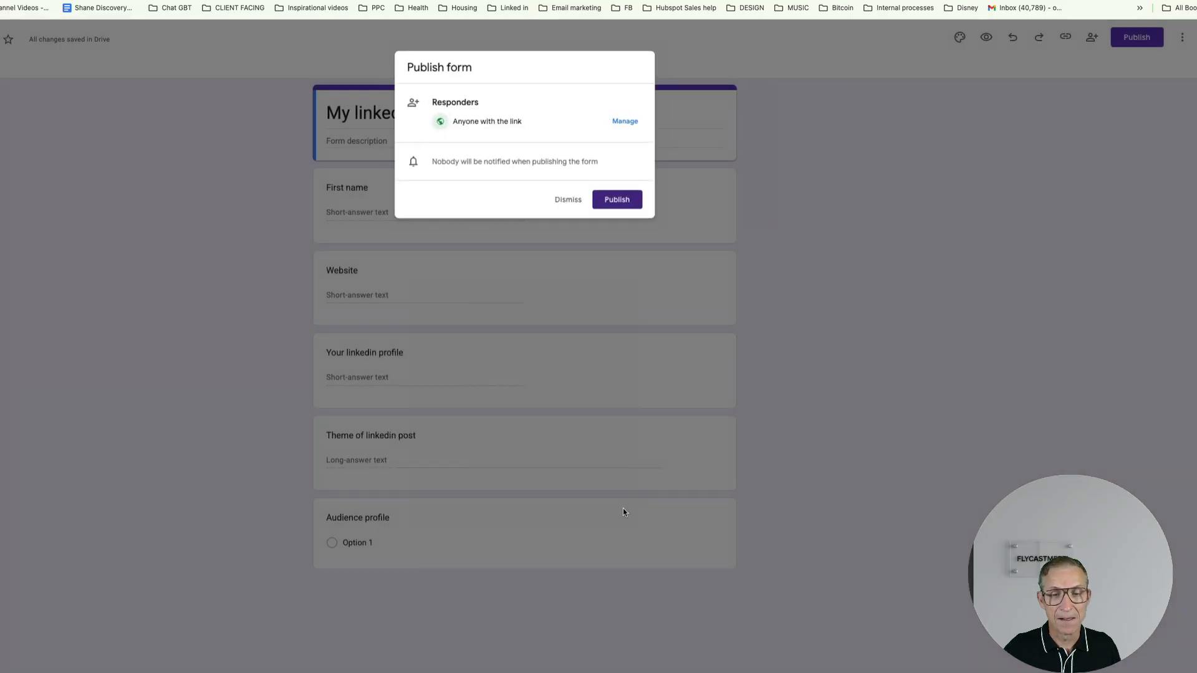
pyautogui.click(641, 207)
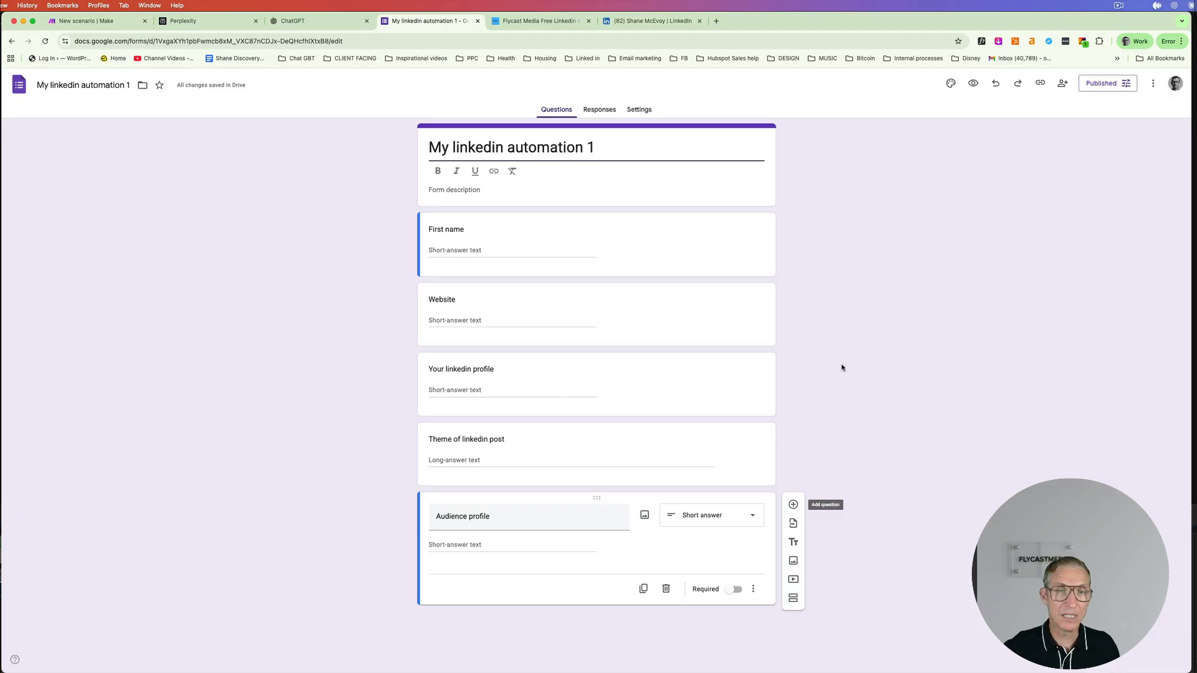
# - Copy the form's responder link and load it in a new tab
pyautogui.click(1043, 86)
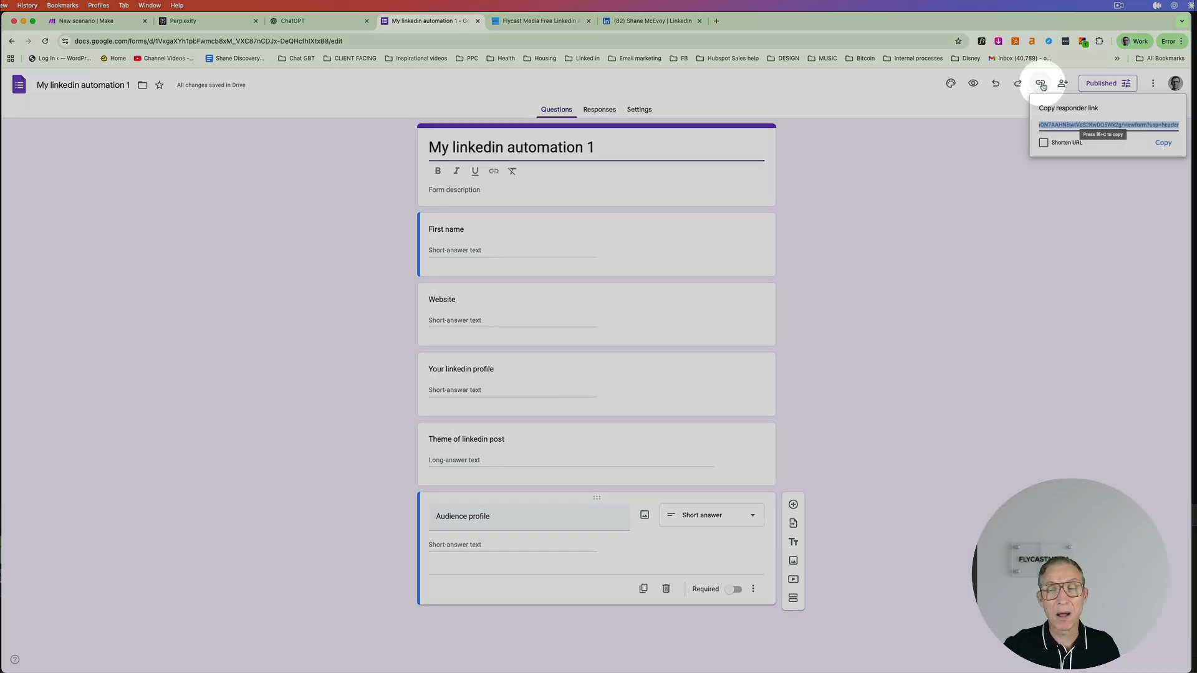
pyautogui.click(1161, 143)
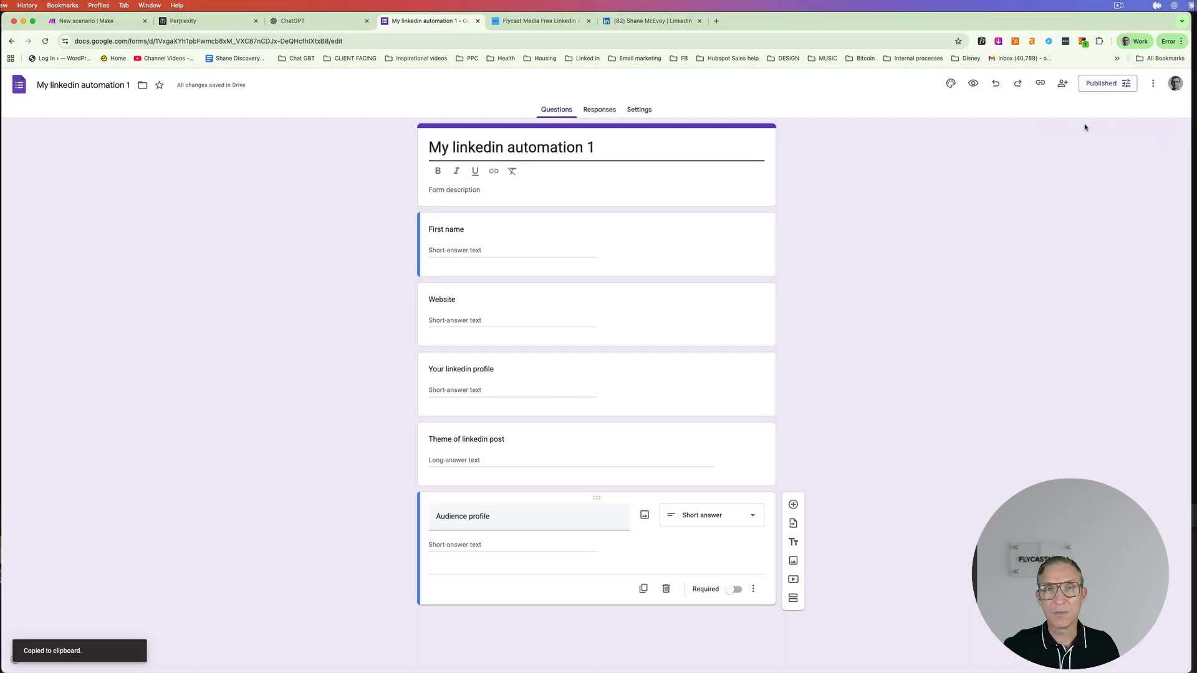
pyautogui.click(716, 21)
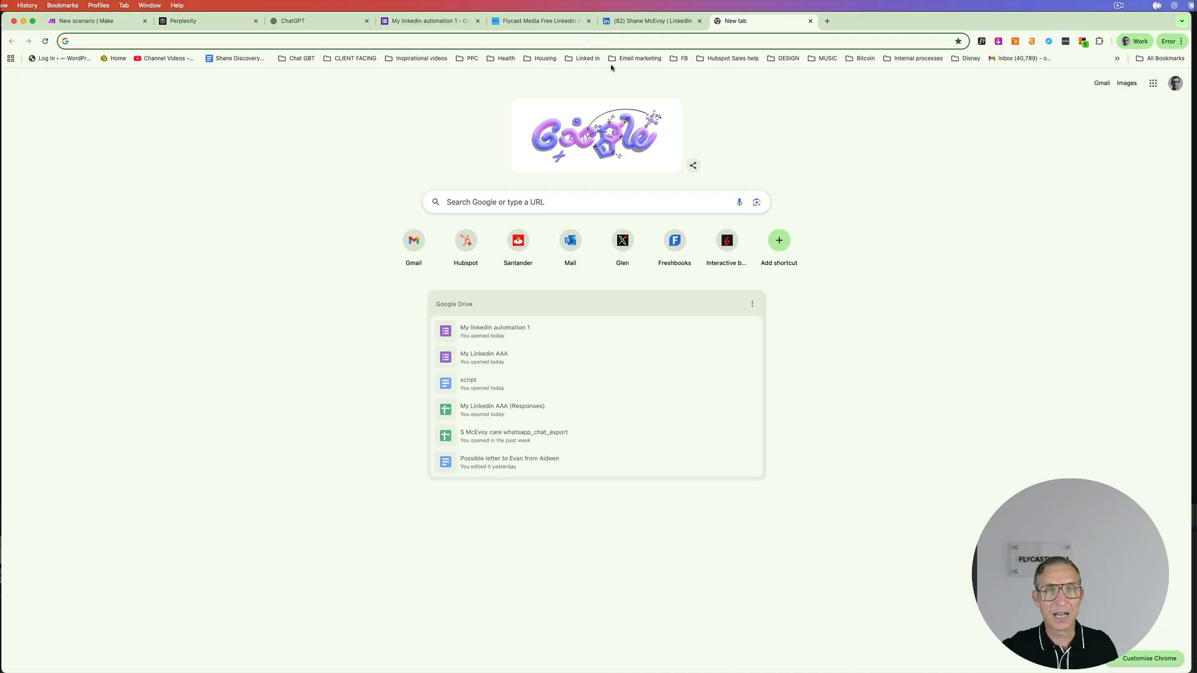
pyautogui.press('super+v')
pyautogui.press('Return')
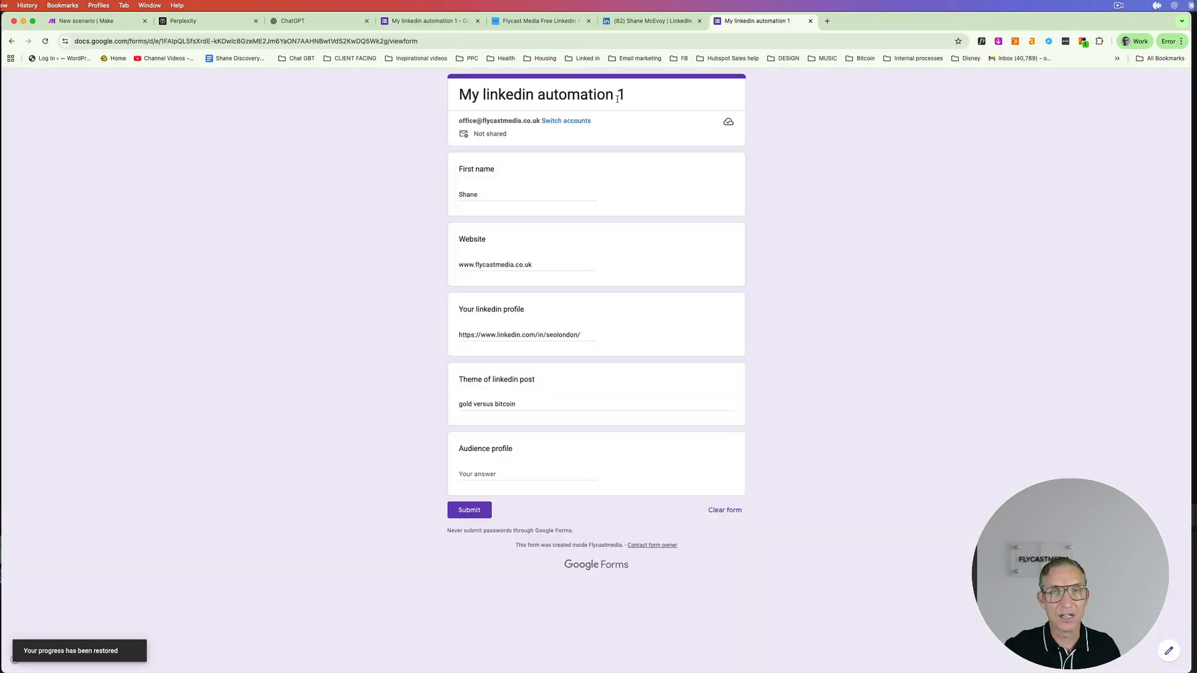
# - Close the editor tab and submit a test response with audience 'IFAs and fund managers'
pyautogui.click(477, 21)
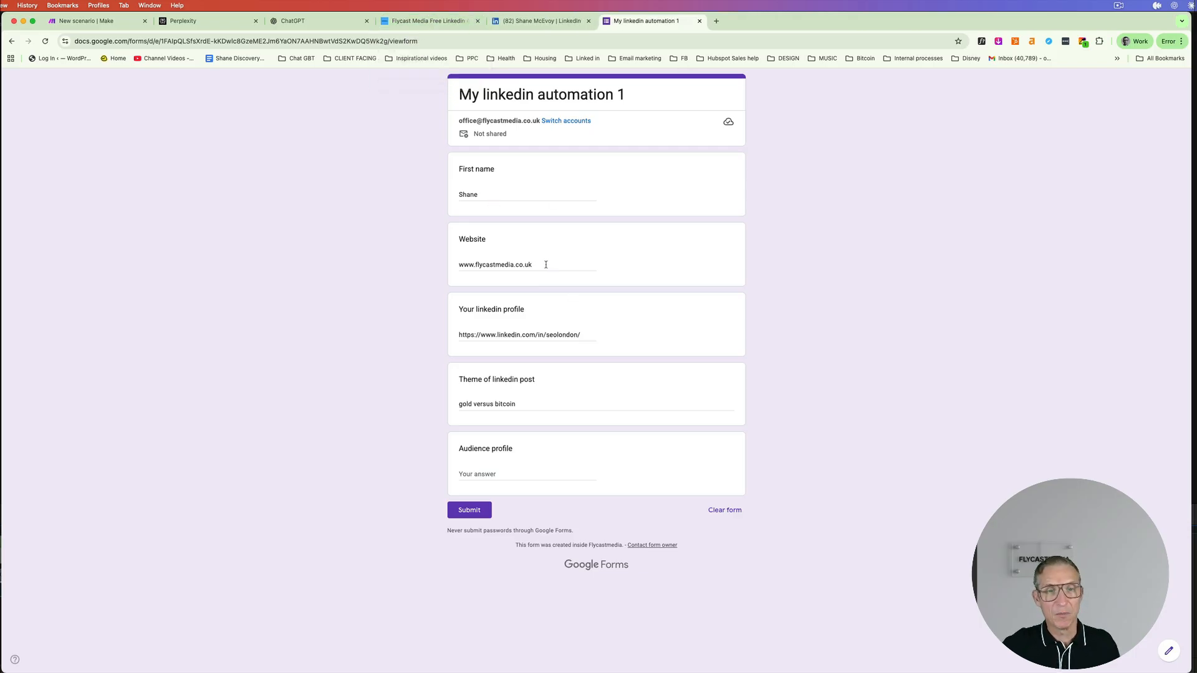
pyautogui.click(556, 21)
pyautogui.click(646, 22)
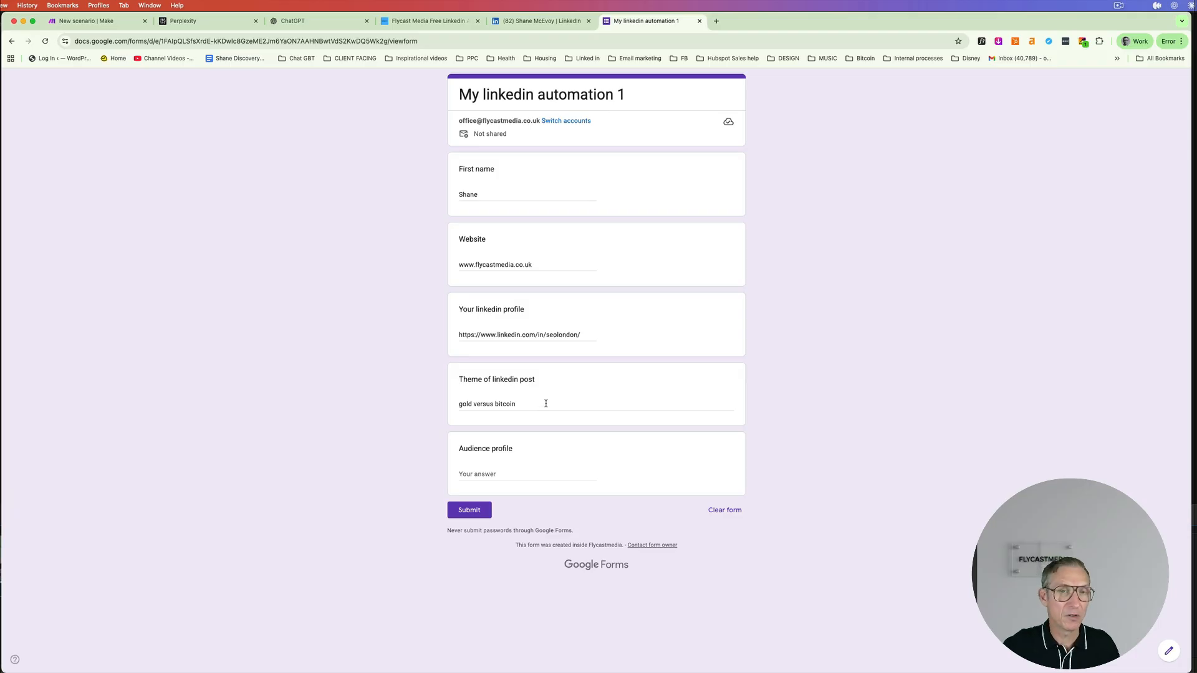
pyautogui.click(513, 473)
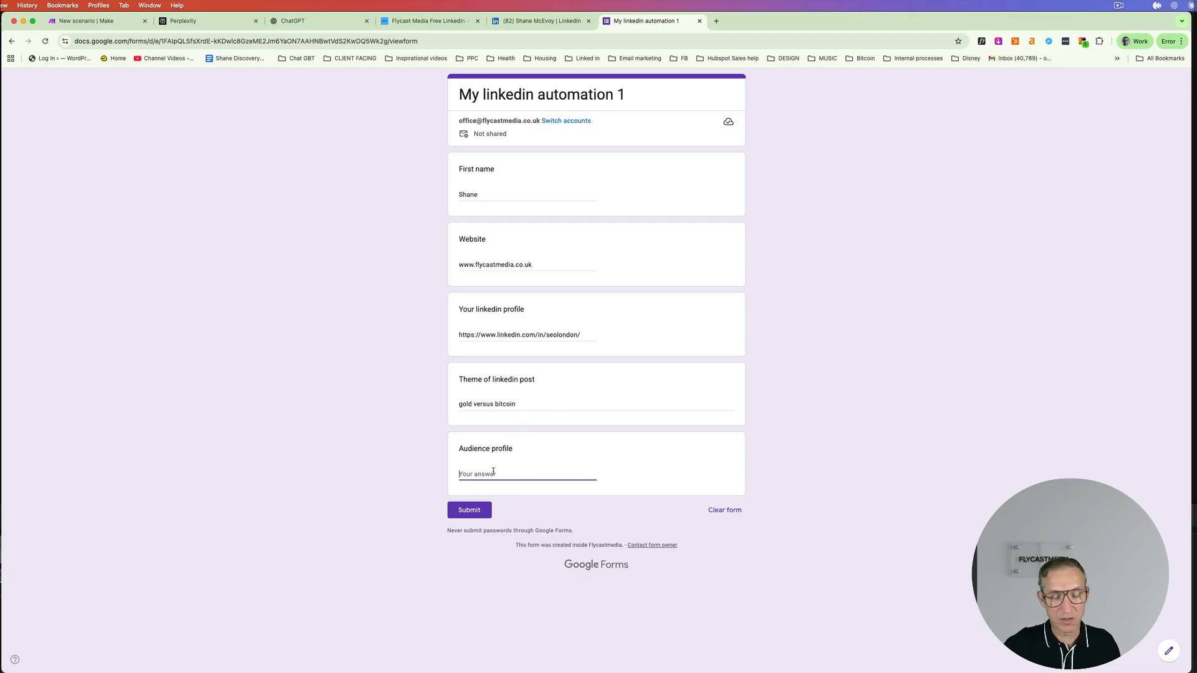
pyautogui.write('IFA')
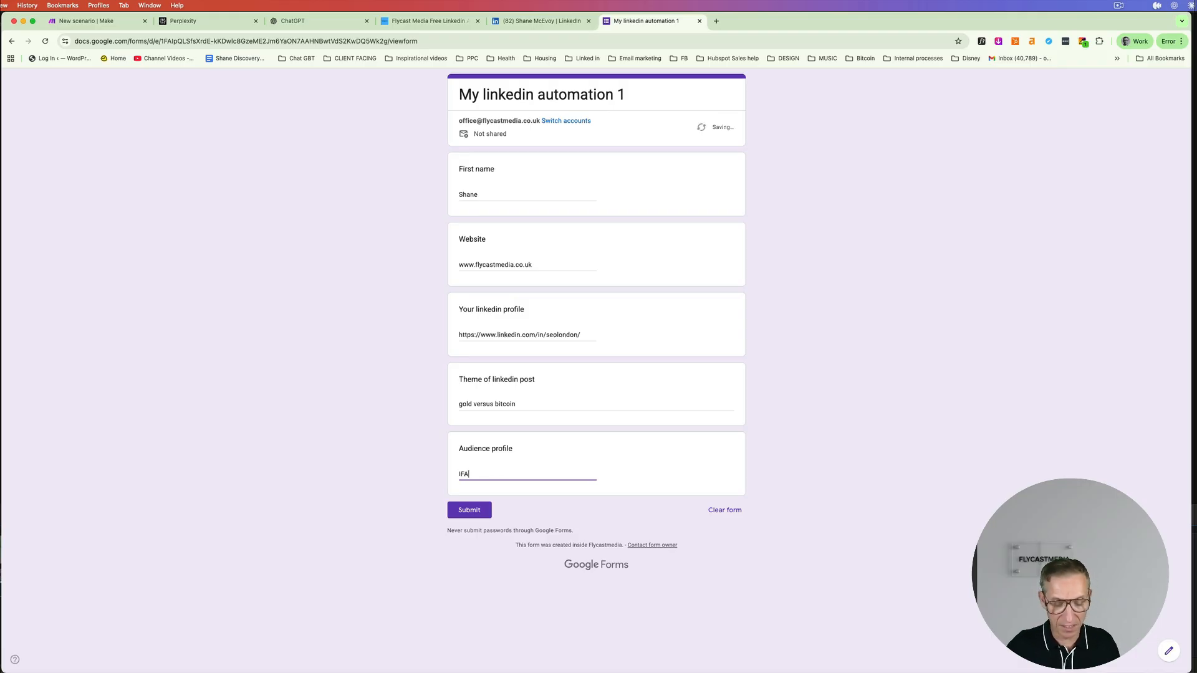
pyautogui.write('s and fund managers')
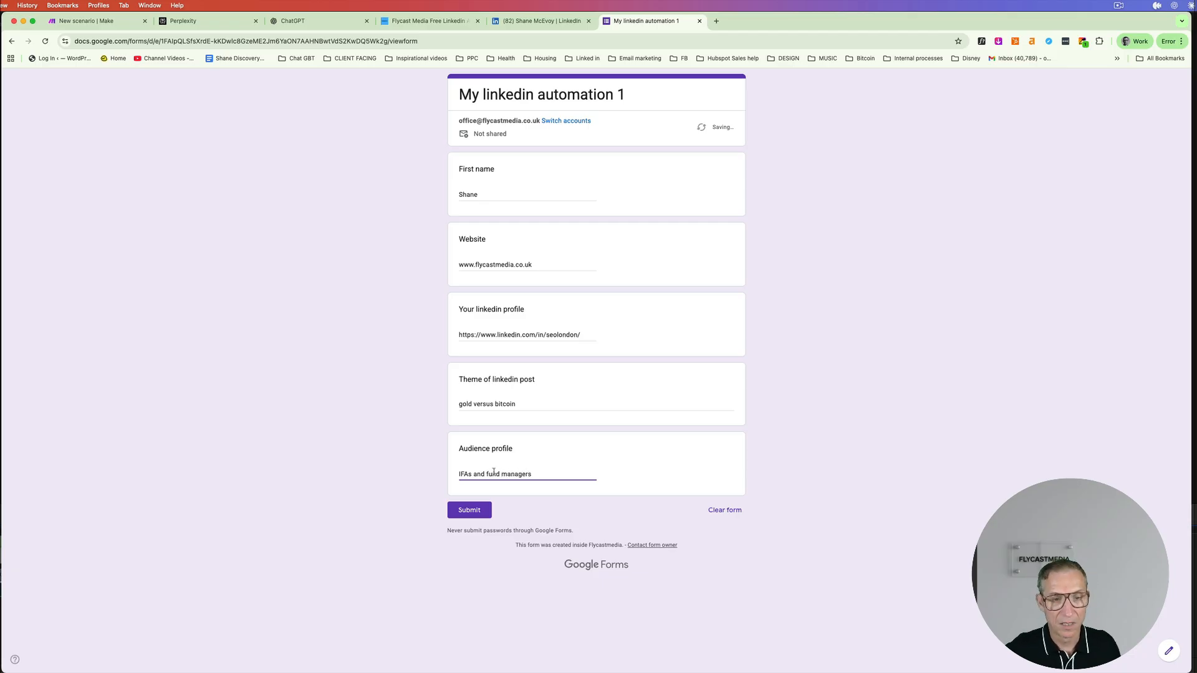
pyautogui.click(470, 511)
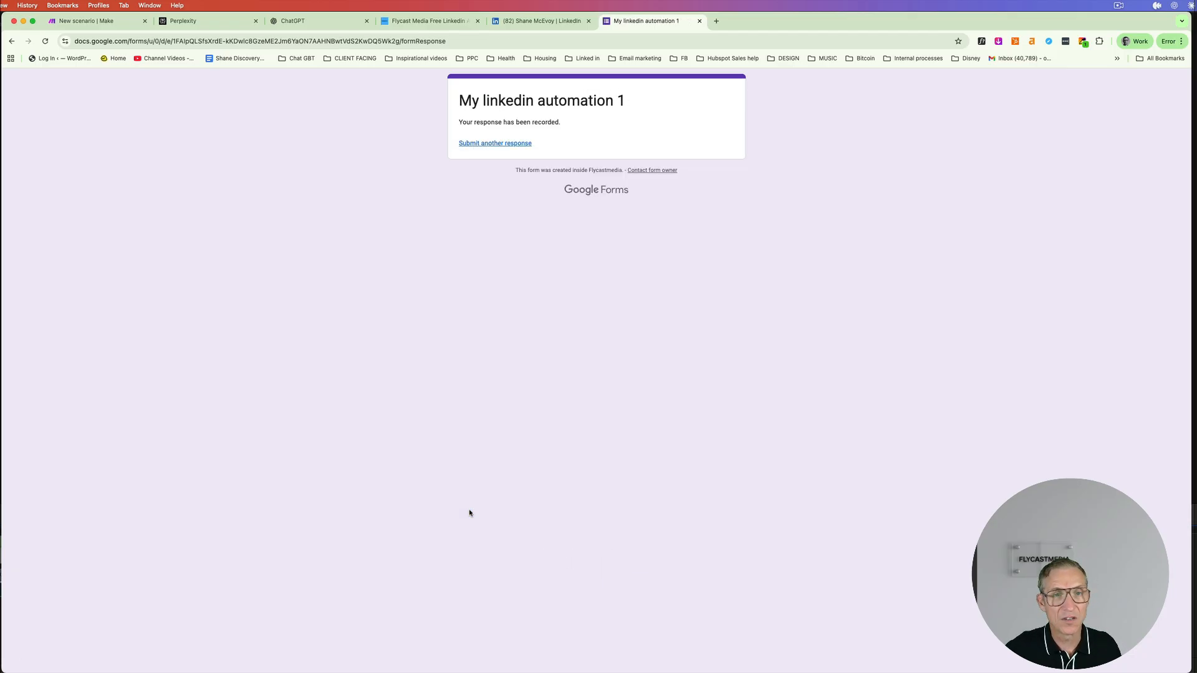
# - Reopen the form editor from history, view its one response, and start linking to Sheets
pyautogui.press('super+t')
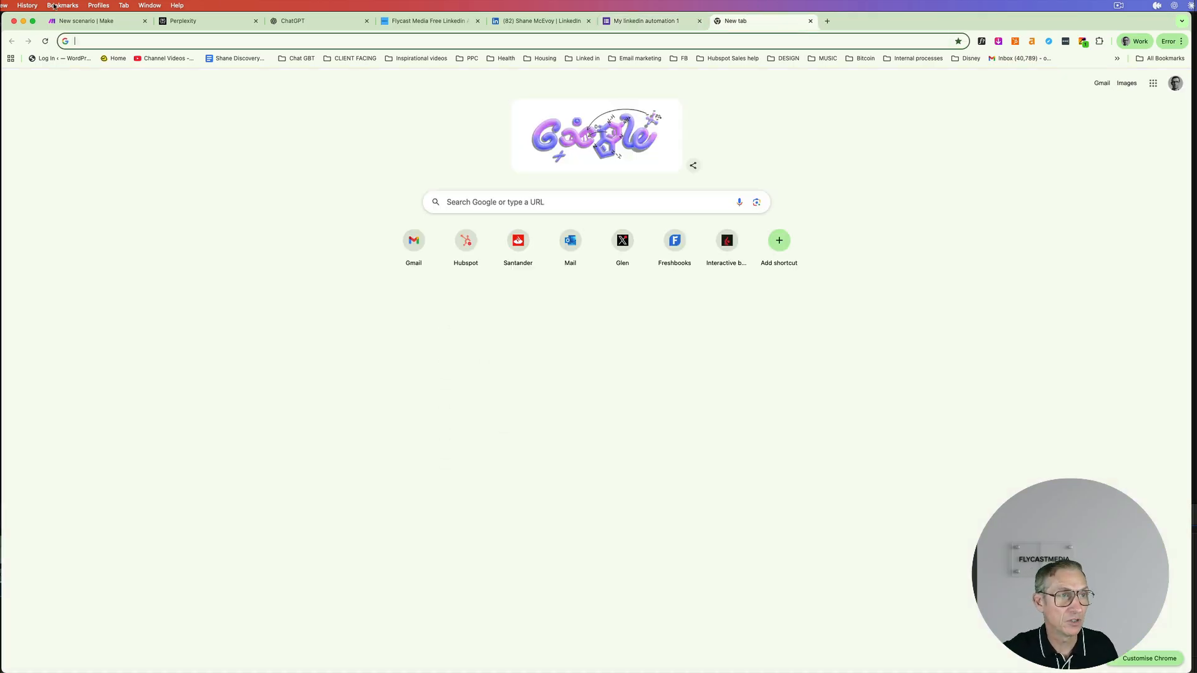
pyautogui.click(27, 5)
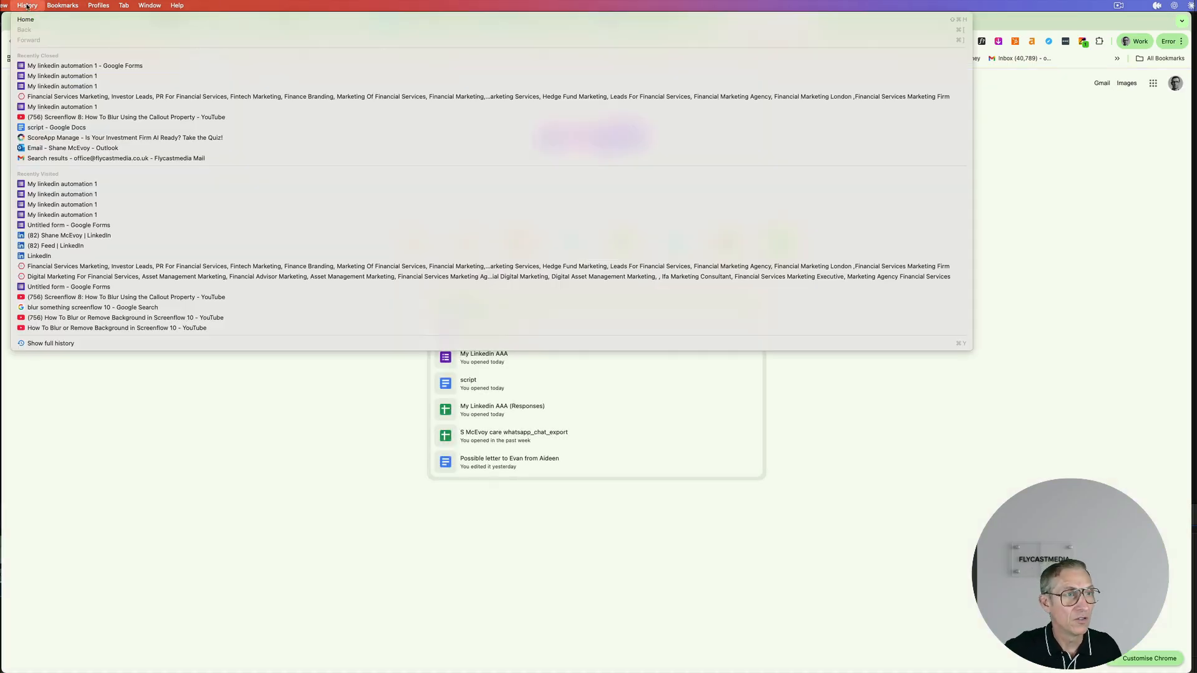
pyautogui.click(85, 66)
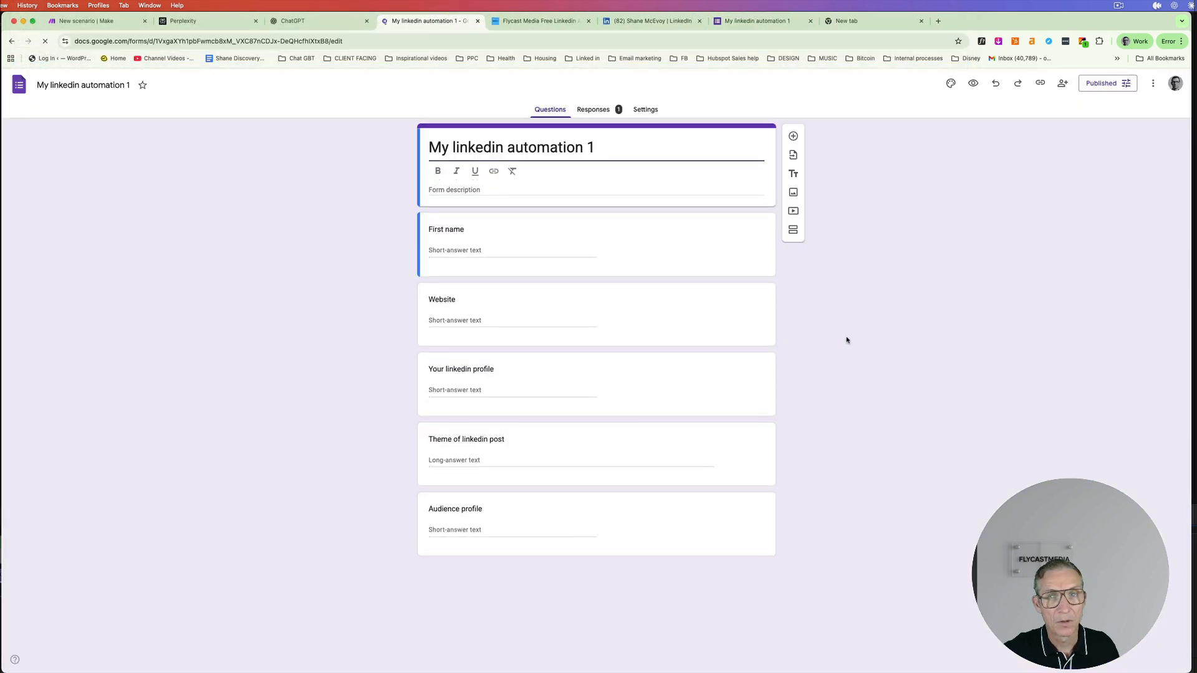
pyautogui.click(586, 112)
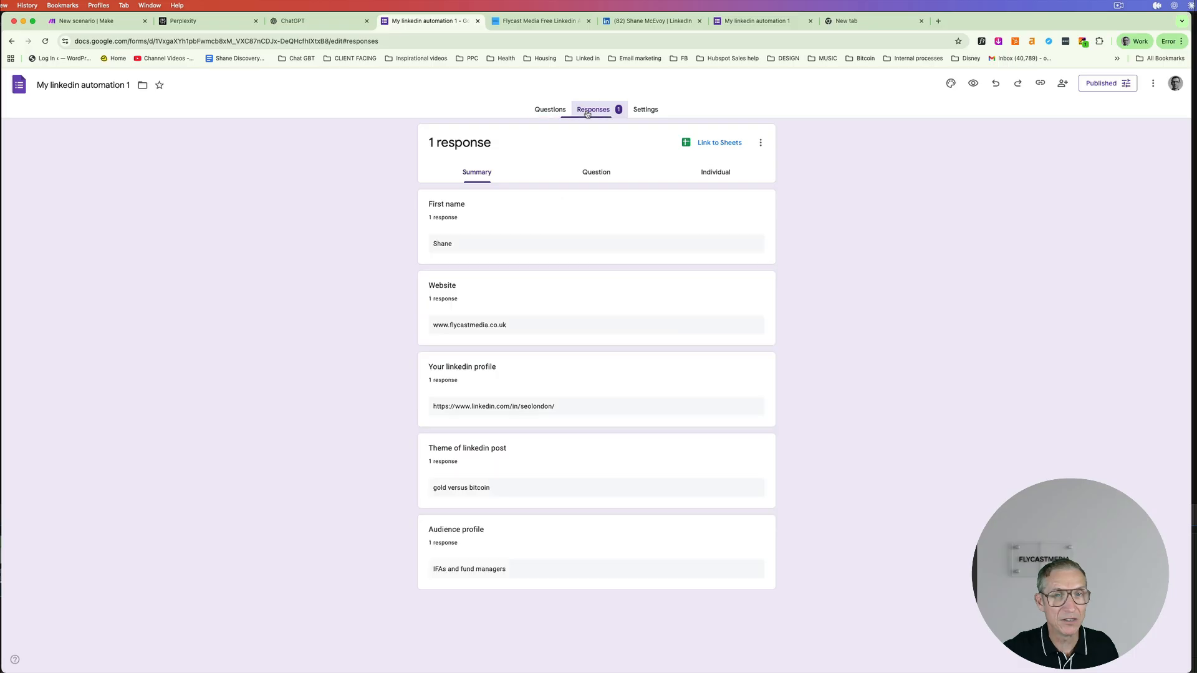
pyautogui.click(692, 146)
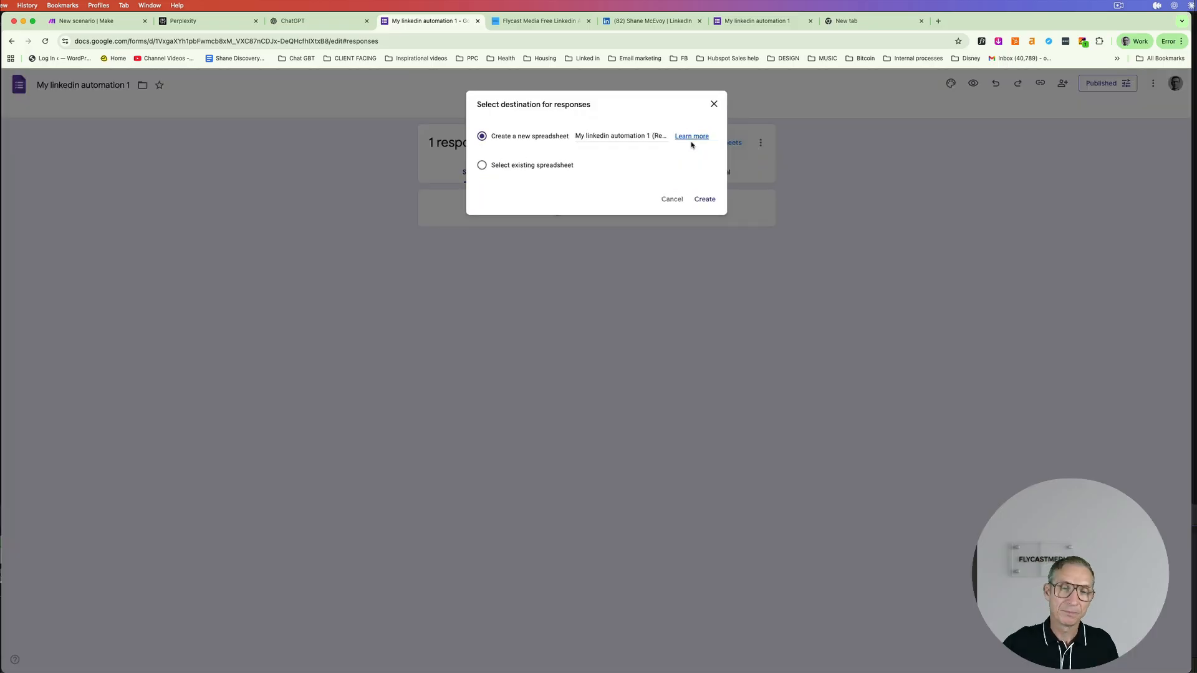
# - Create a new responses spreadsheet, review the test row, and return to the Make tab
pyautogui.click(709, 201)
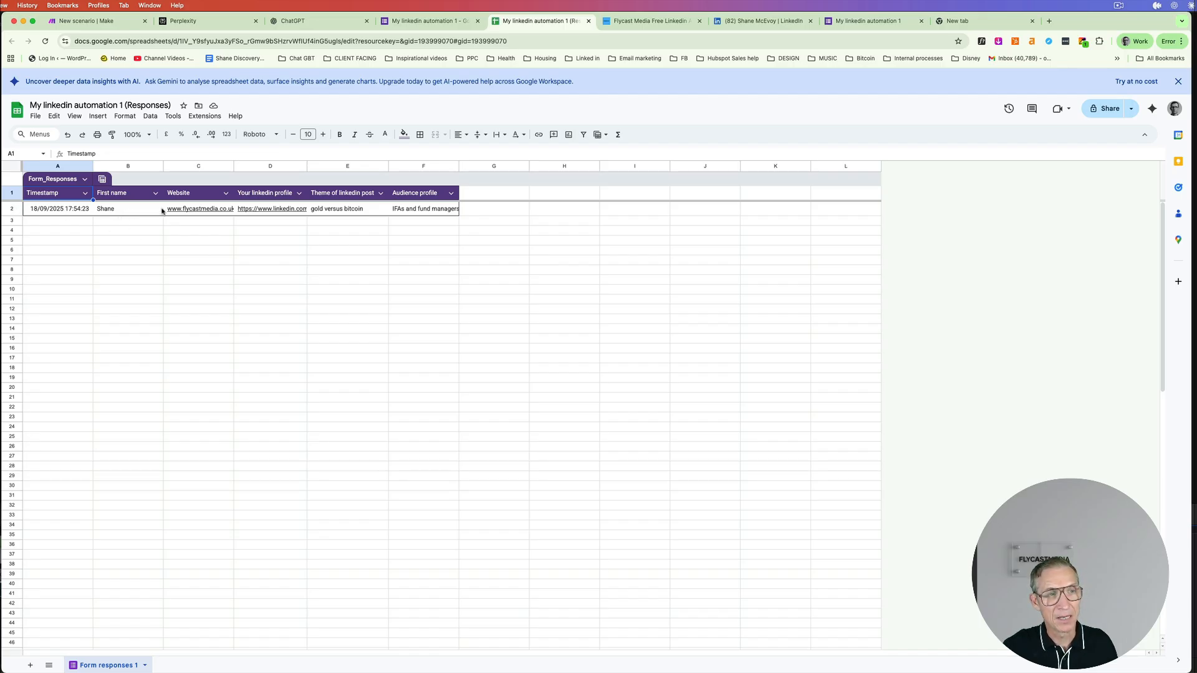
pyautogui.moveTo(207, 212)
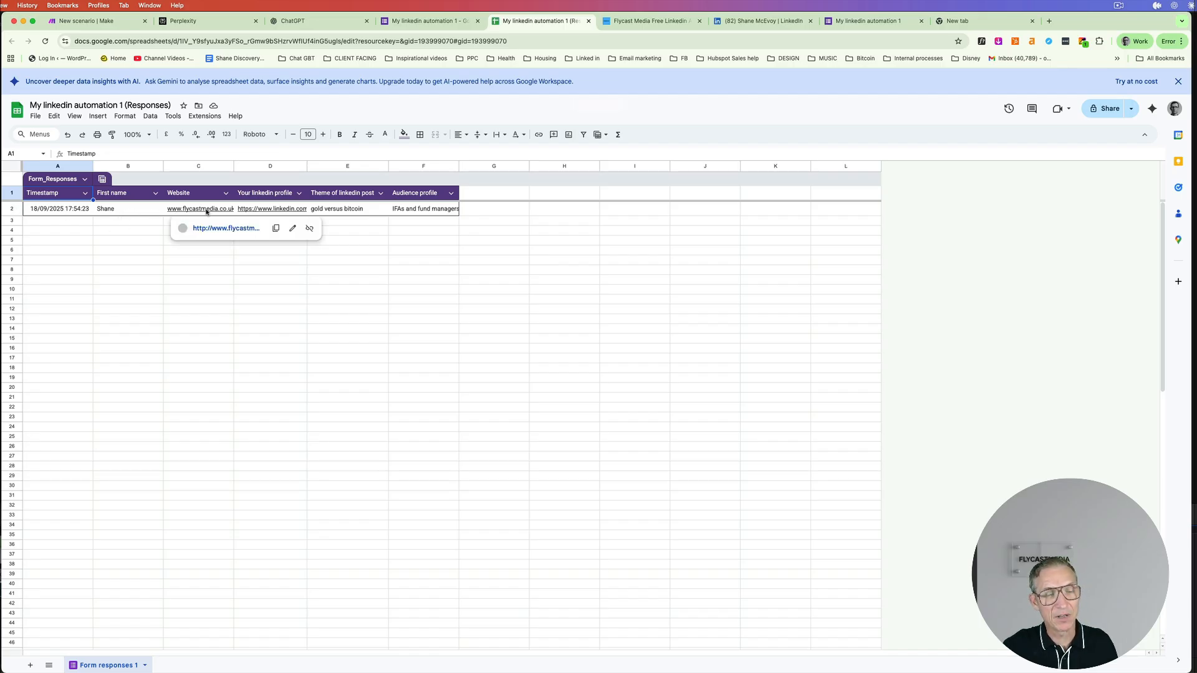
pyautogui.moveTo(271, 211)
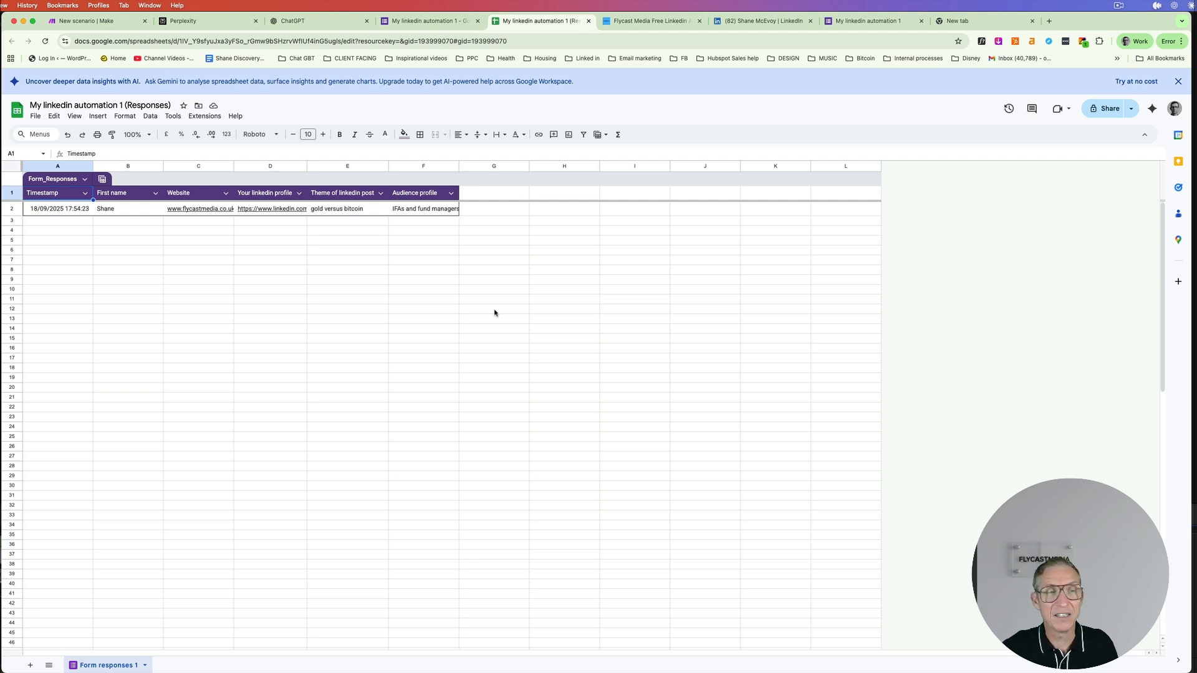
pyautogui.click(116, 18)
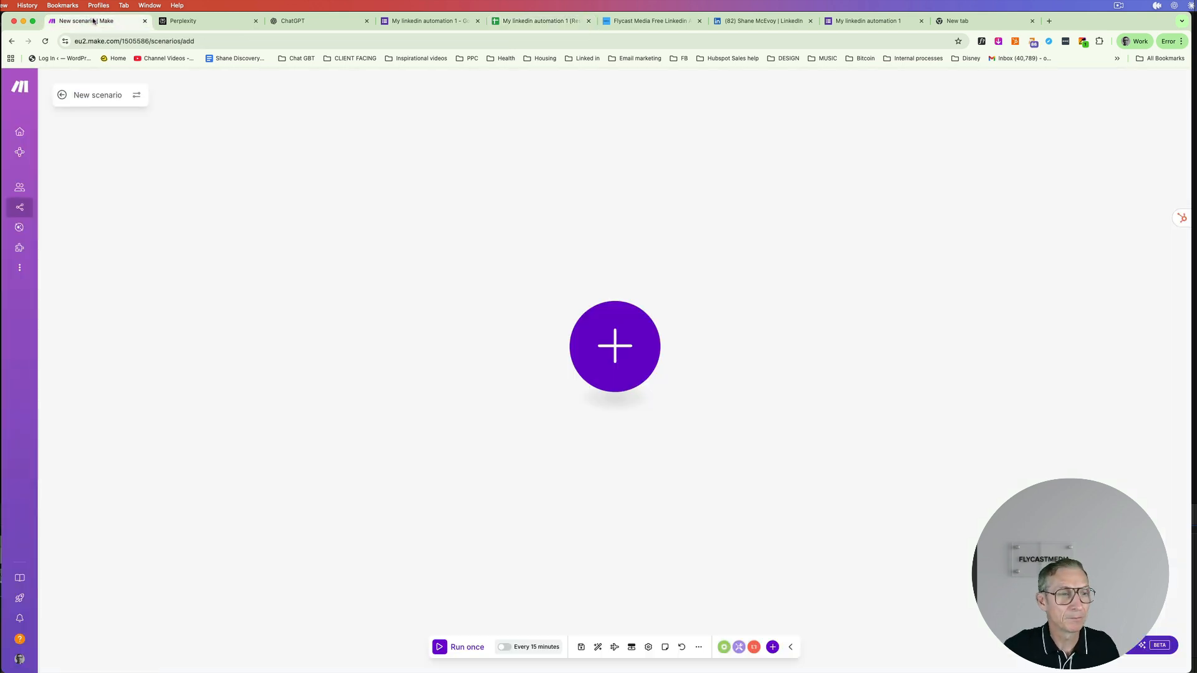
# - From the organization dashboard, open the Scenarios list and create a new scenario
pyautogui.moveTo(27, 151)
pyautogui.click(43, 130)
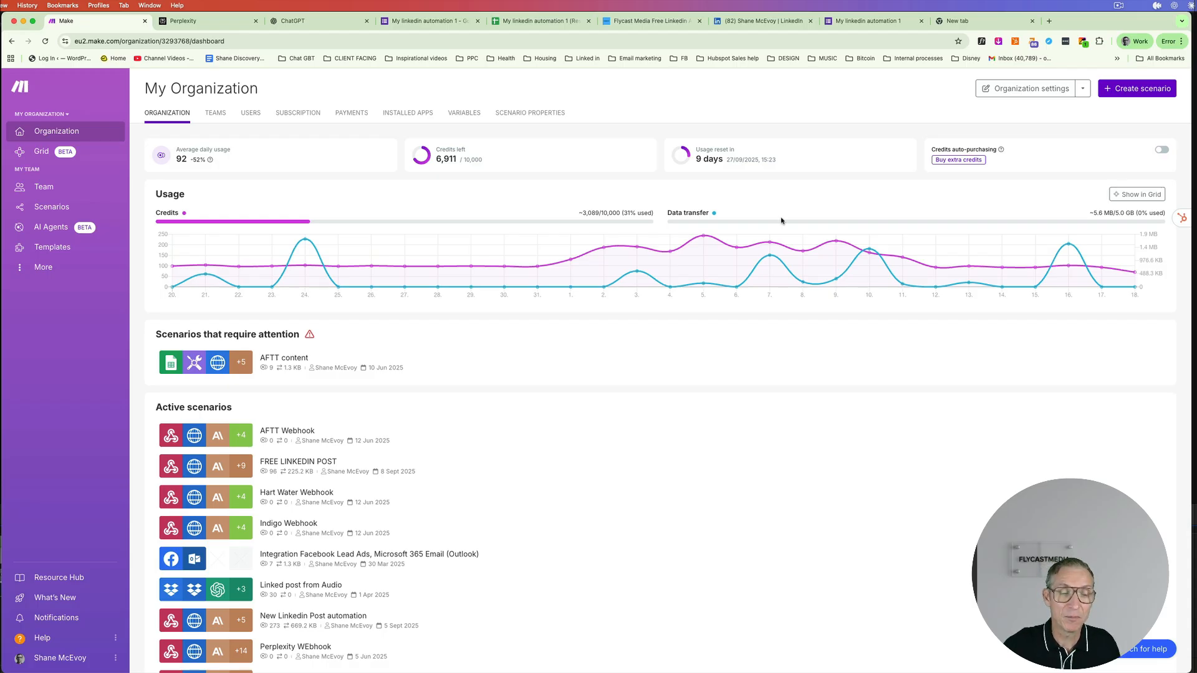
pyautogui.scroll(-5, 356, 455)
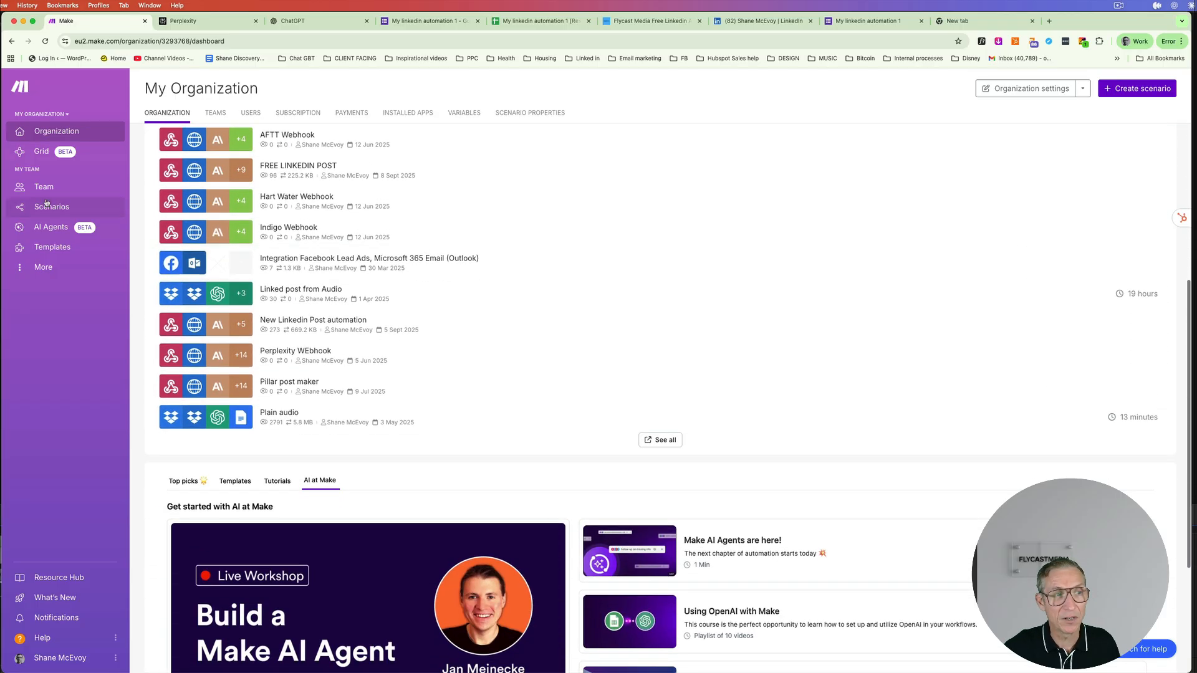
pyautogui.click(49, 206)
pyautogui.scroll(5, 306, 280)
pyautogui.moveTo(44, 156)
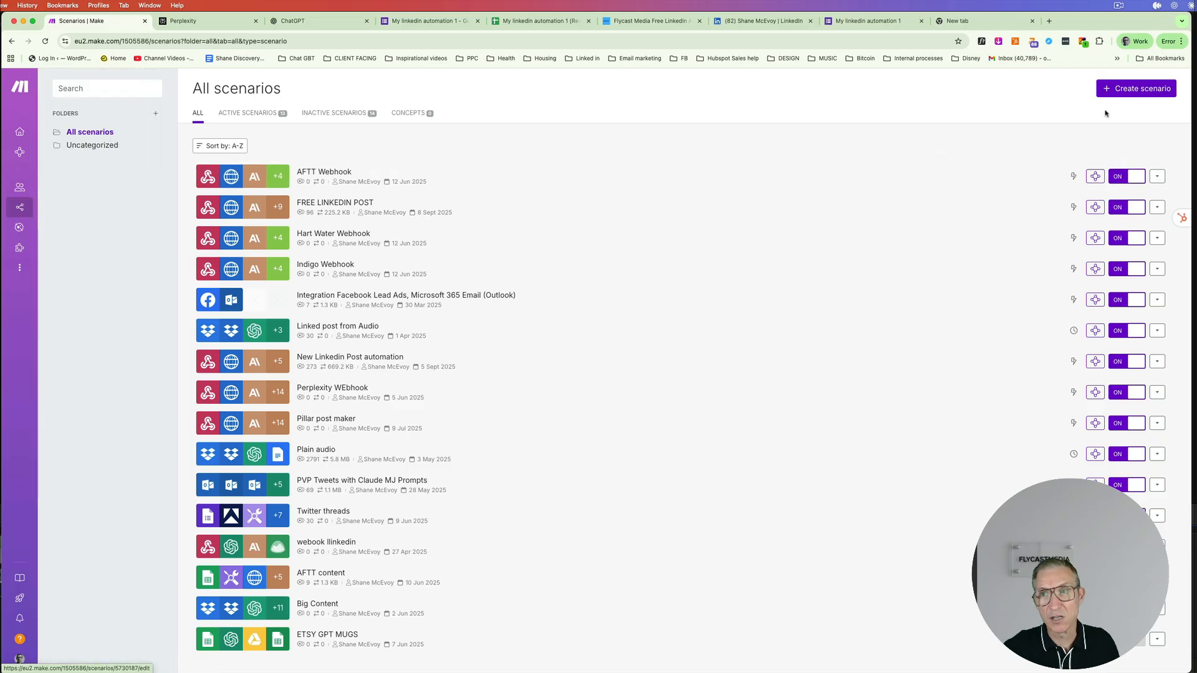
pyautogui.click(1145, 92)
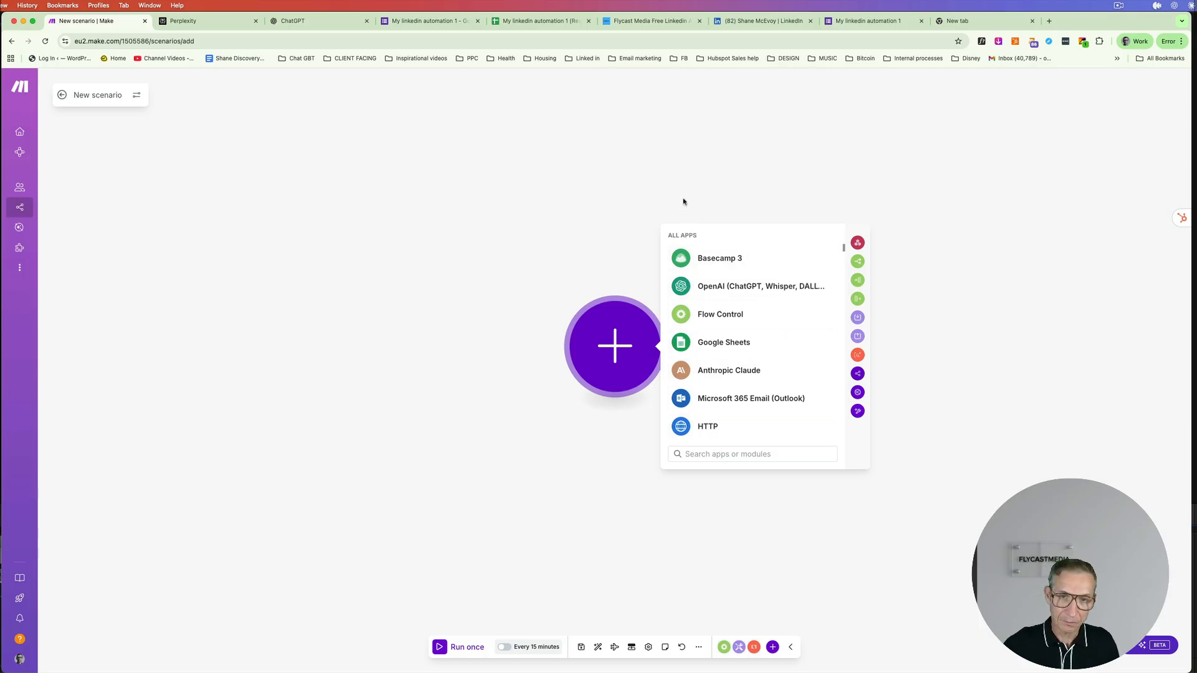
# - Search 'form' and add the Google Forms Legacy 'Watch Responses in Google Sheets' trigger
pyautogui.scroll(-2, 730, 258)
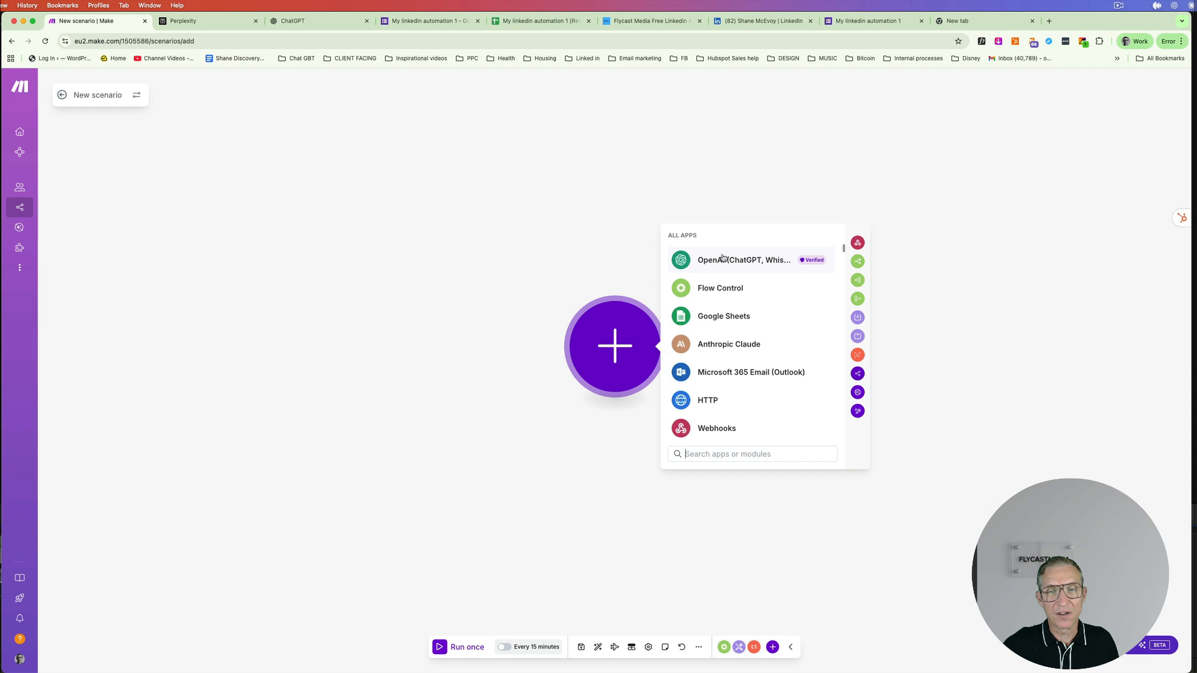
pyautogui.scroll(-4, 723, 258)
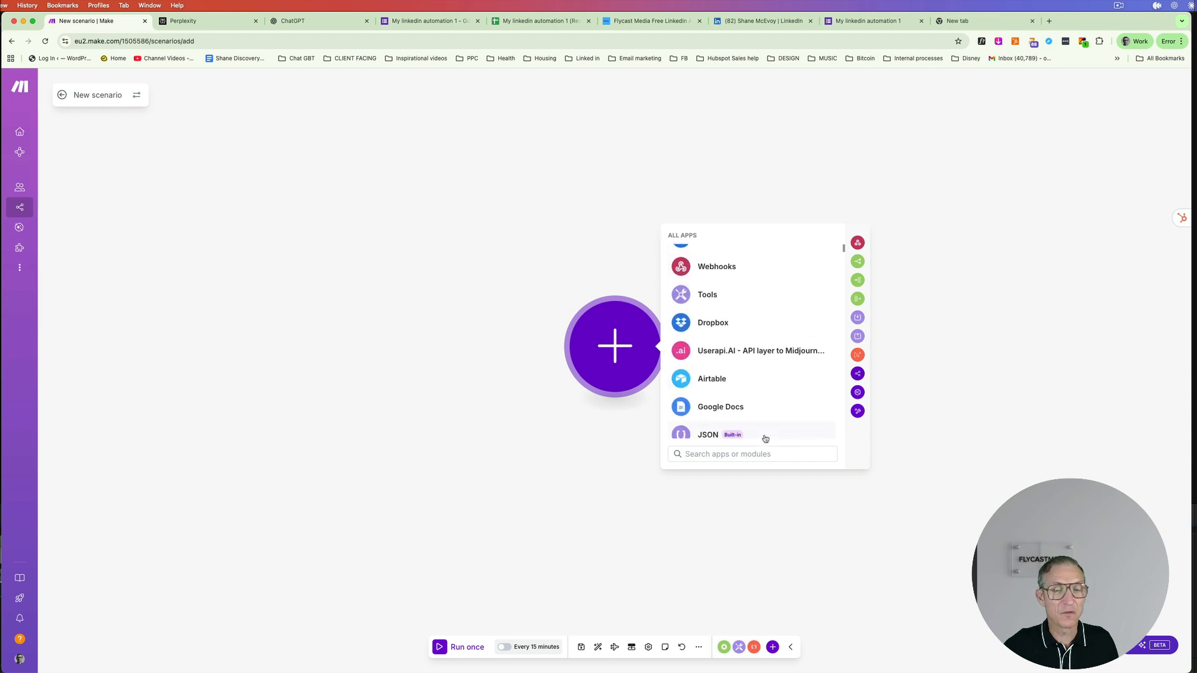
pyautogui.scroll(6, 748, 312)
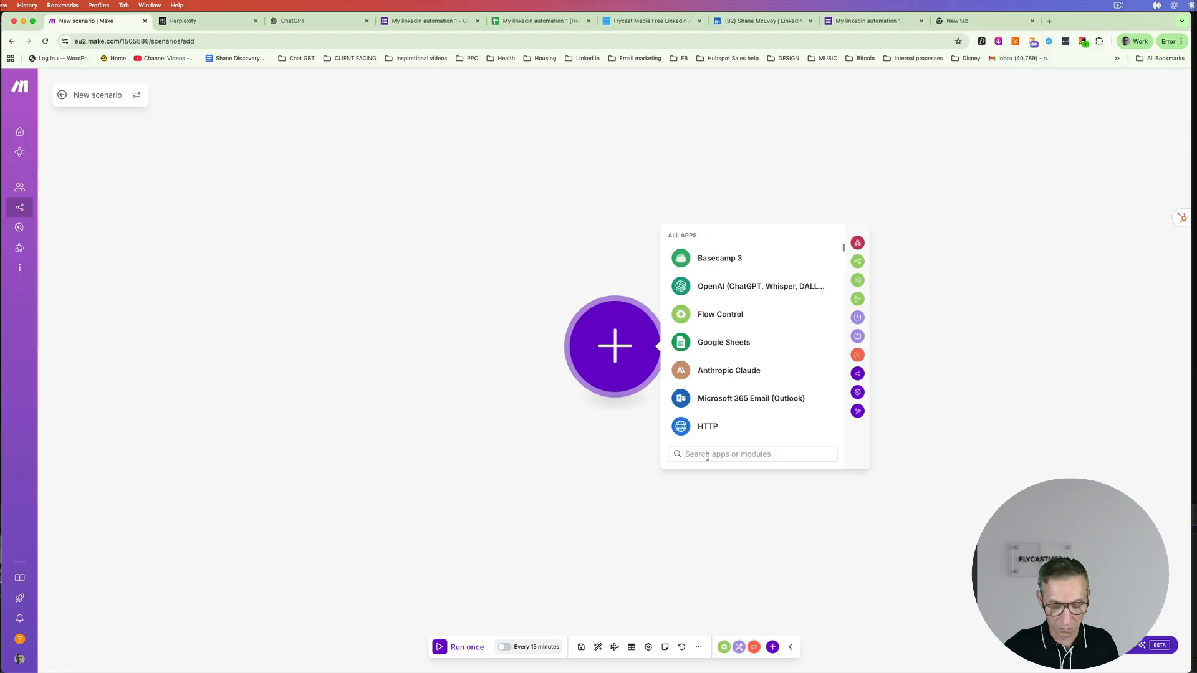
pyautogui.write('form')
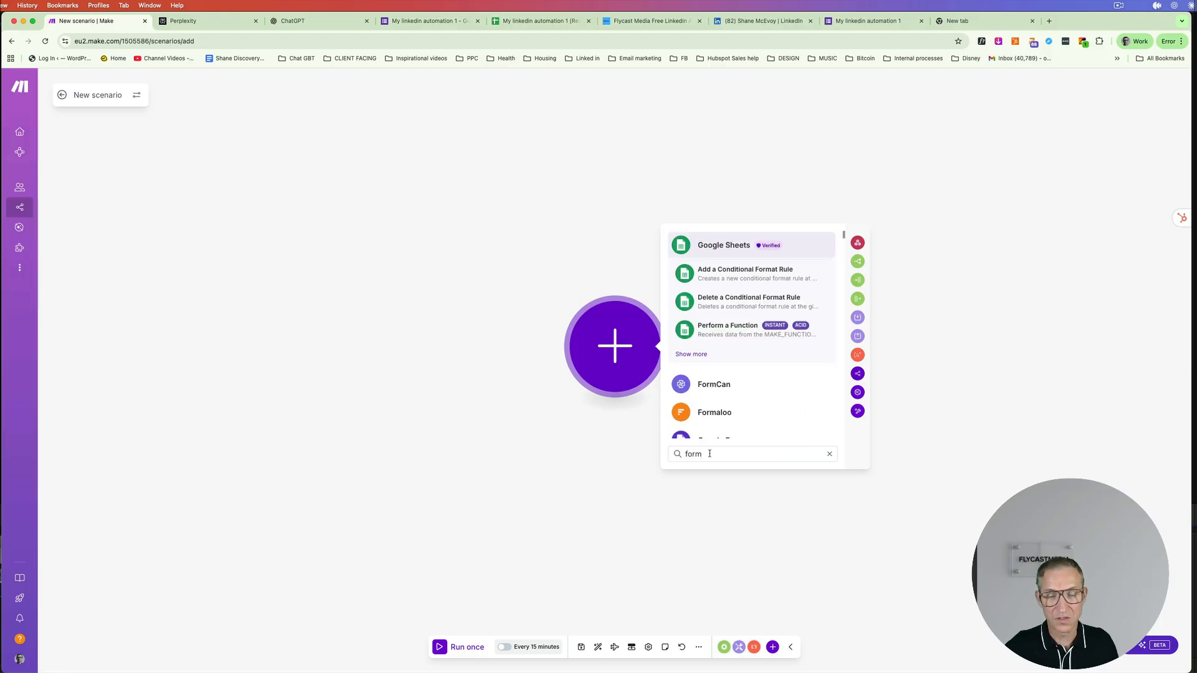
pyautogui.scroll(-2, 740, 356)
pyautogui.scroll(-1, 741, 358)
pyautogui.click(736, 375)
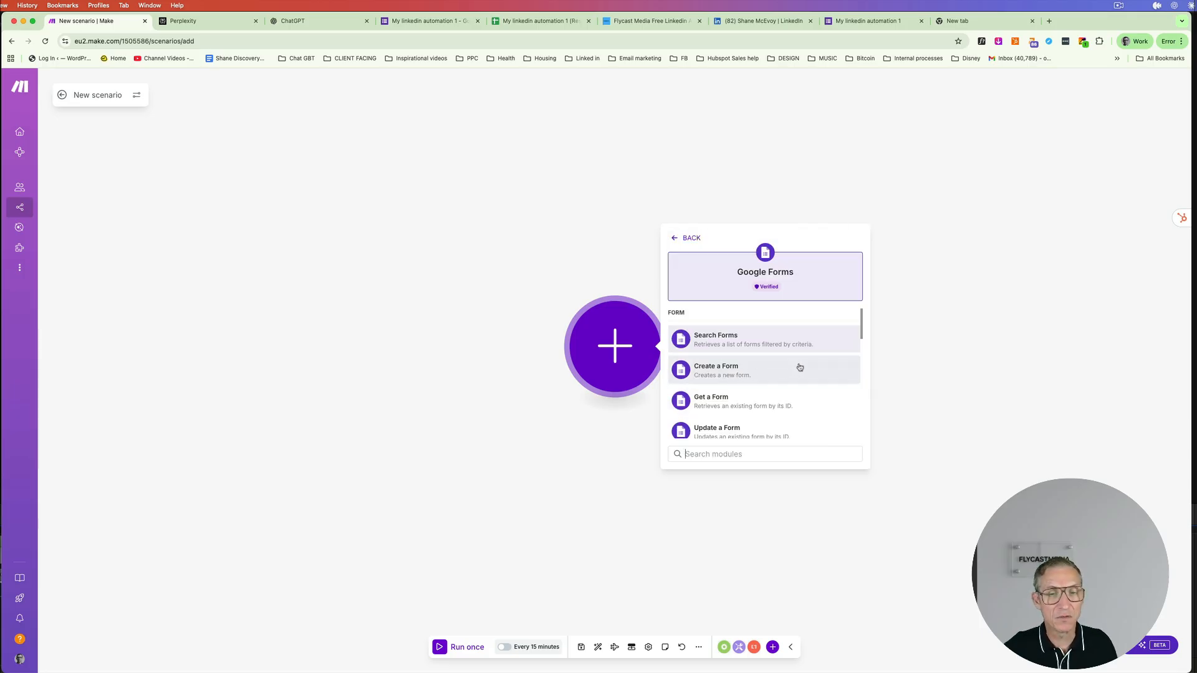
pyautogui.scroll(-3, 800, 368)
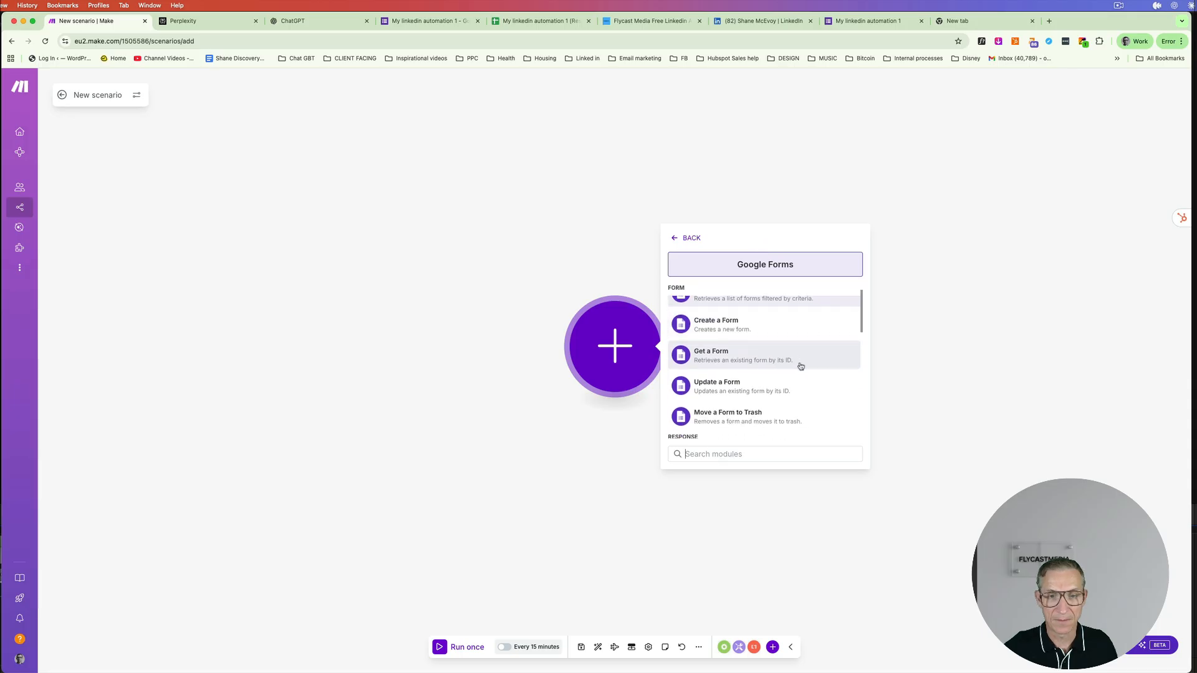
pyautogui.scroll(-3, 800, 367)
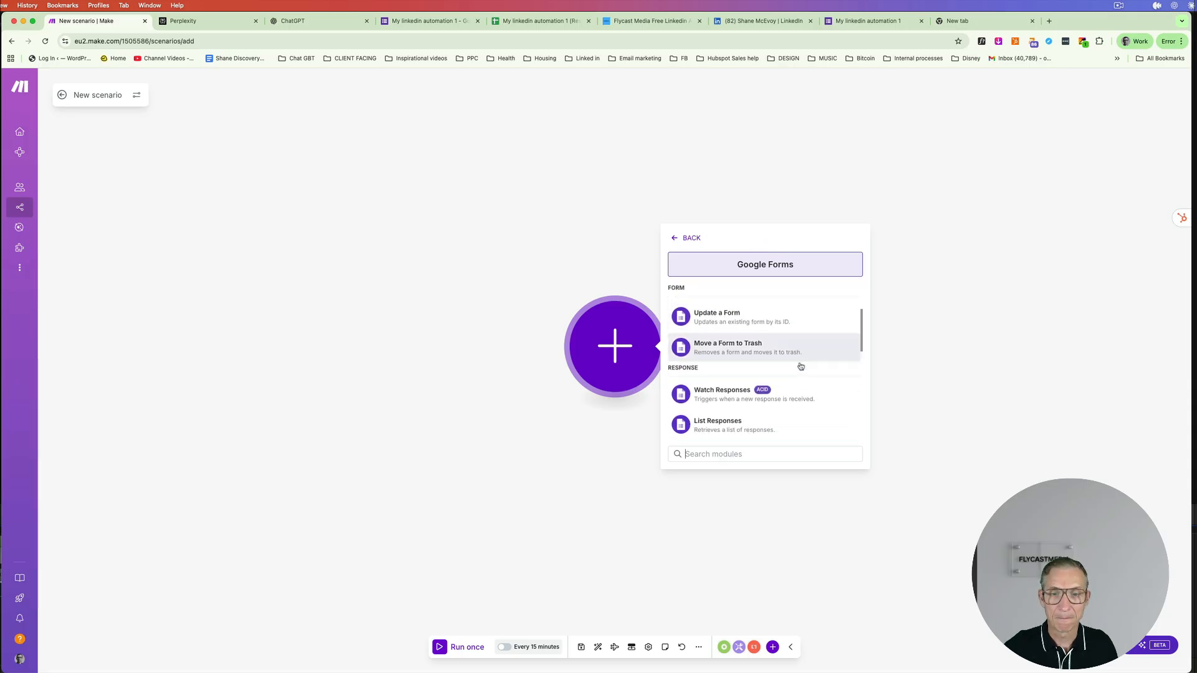
pyautogui.scroll(-2, 800, 366)
pyautogui.scroll(-2, 800, 367)
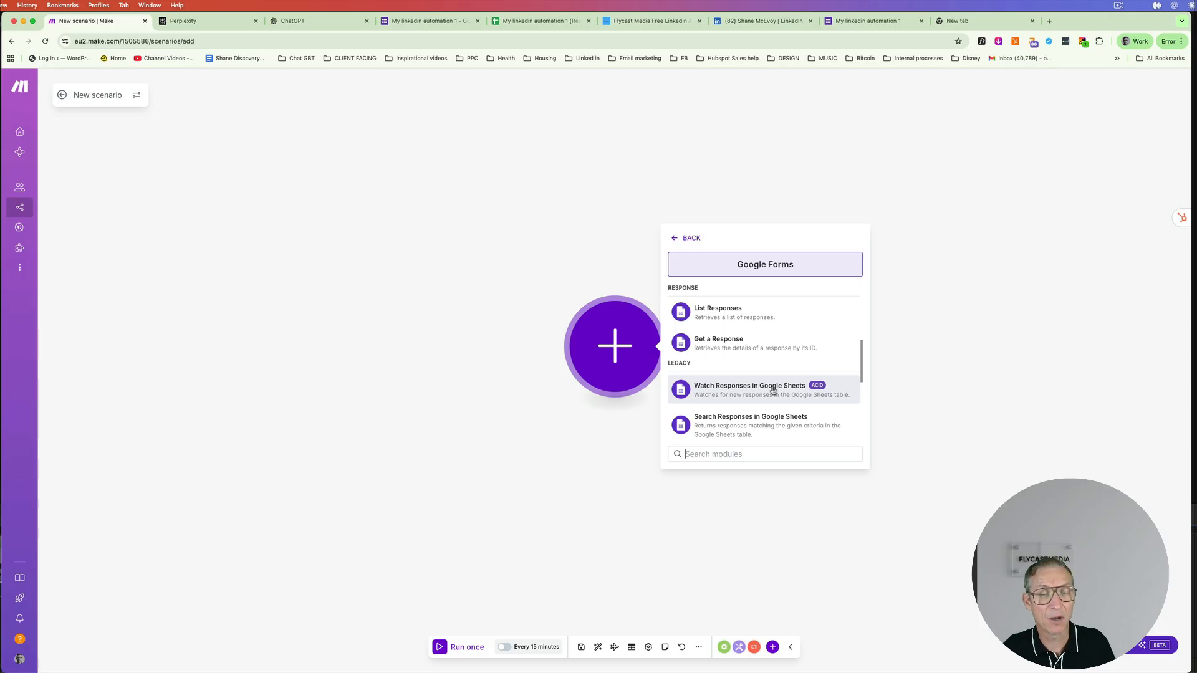
pyautogui.click(772, 390)
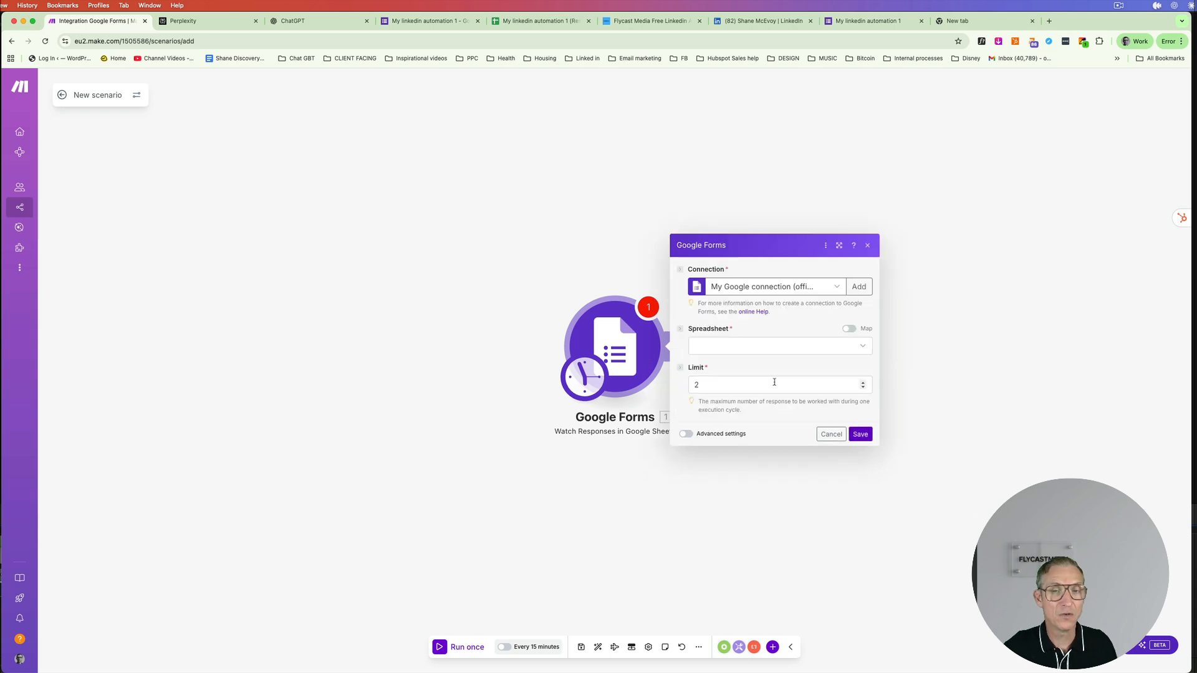
# - Keep the existing Google connection and select the 'My linkedin automation 1 (Responses)' spreadsheet
pyautogui.click(855, 291)
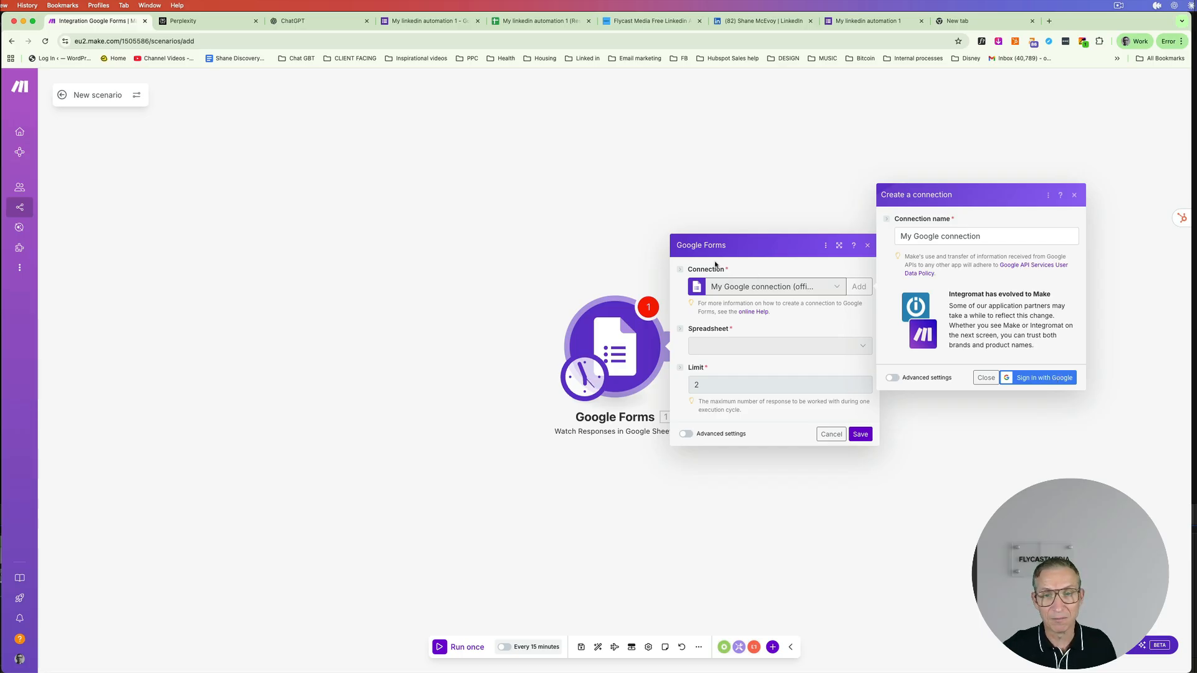
pyautogui.click(984, 379)
pyautogui.click(796, 351)
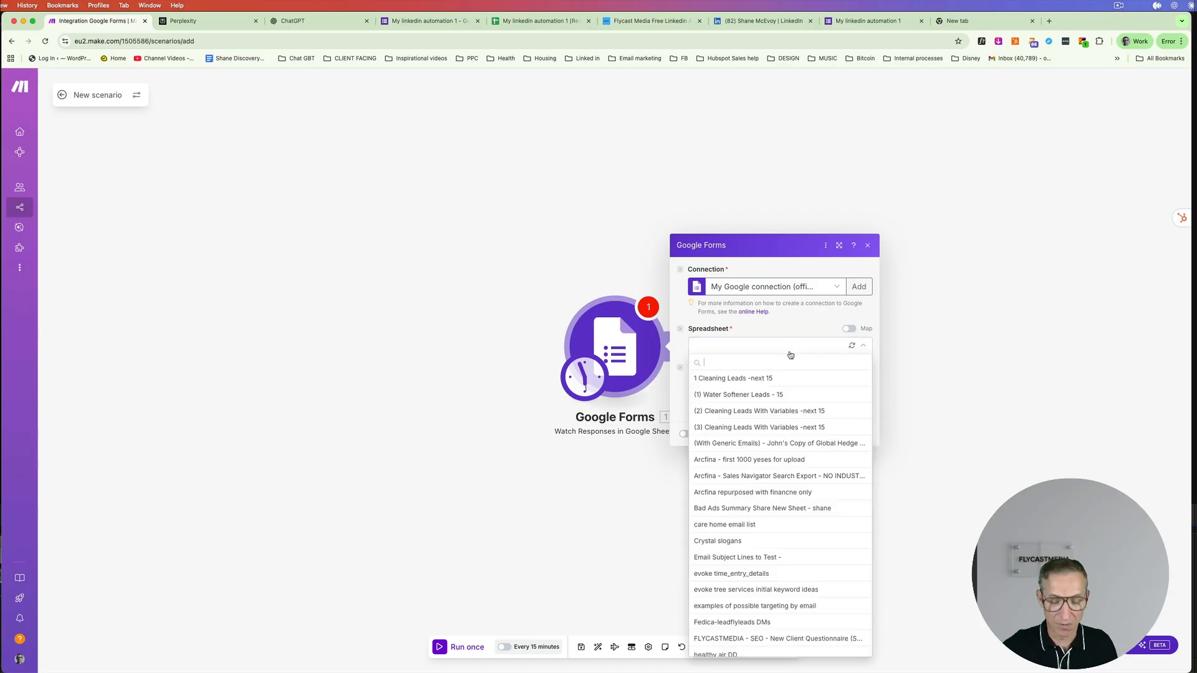
pyautogui.write('linked')
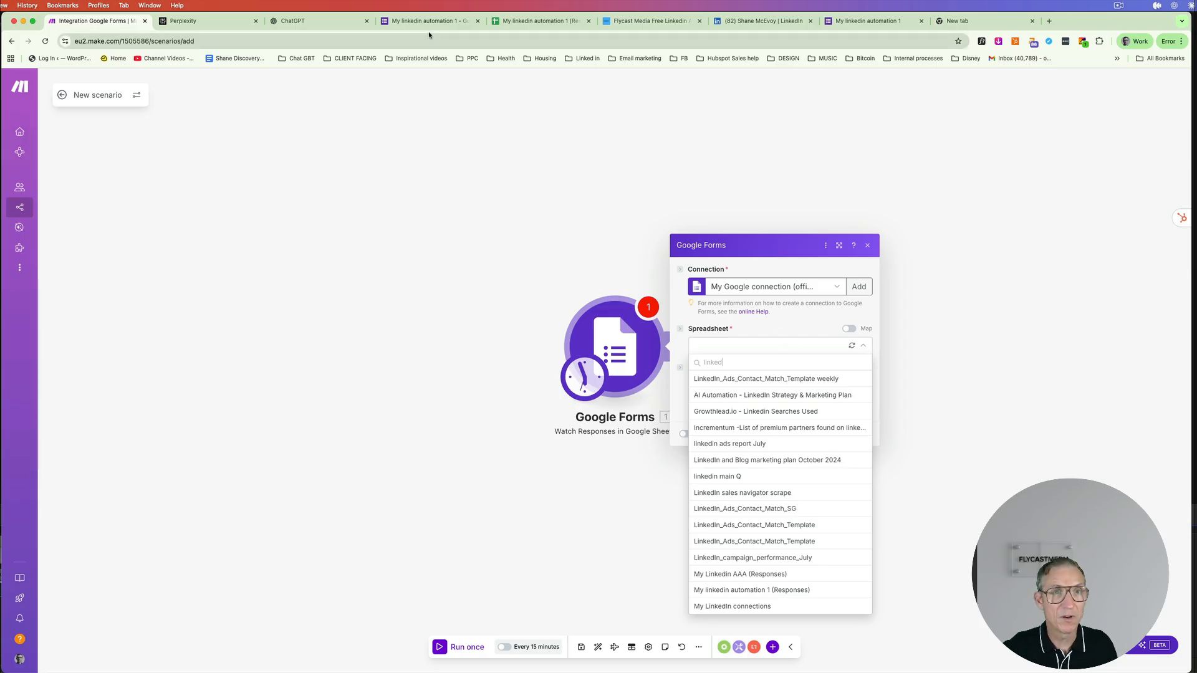
pyautogui.moveTo(724, 362); pyautogui.dragTo(702, 362)
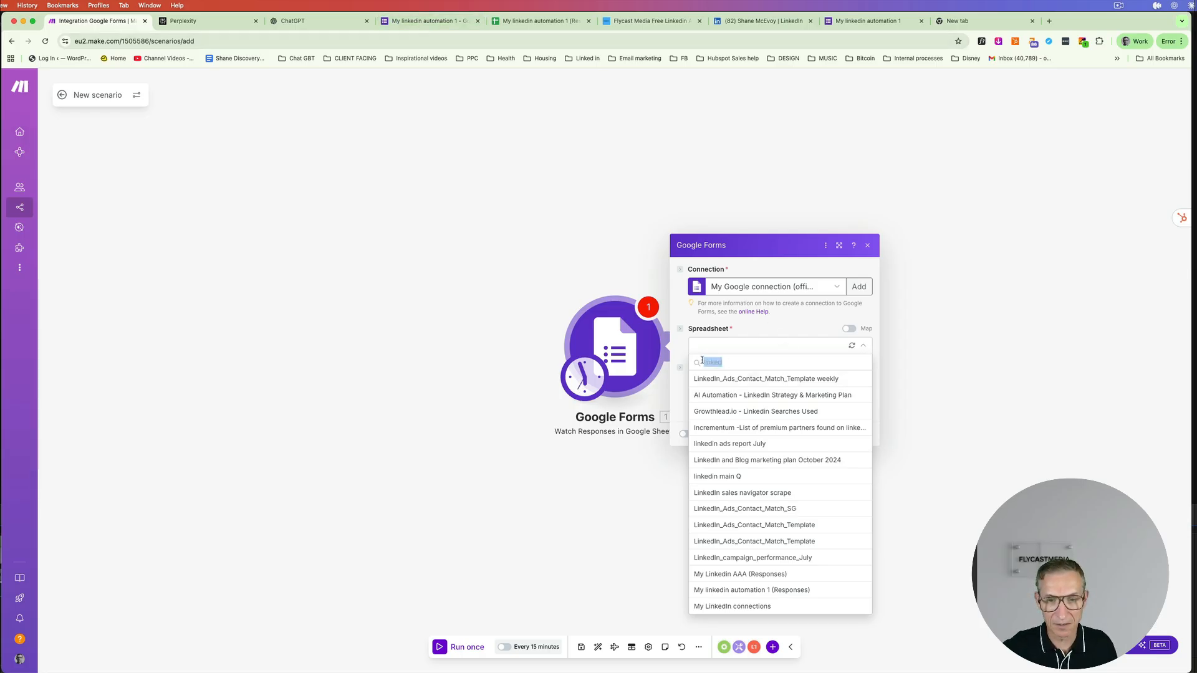
pyautogui.write('my l')
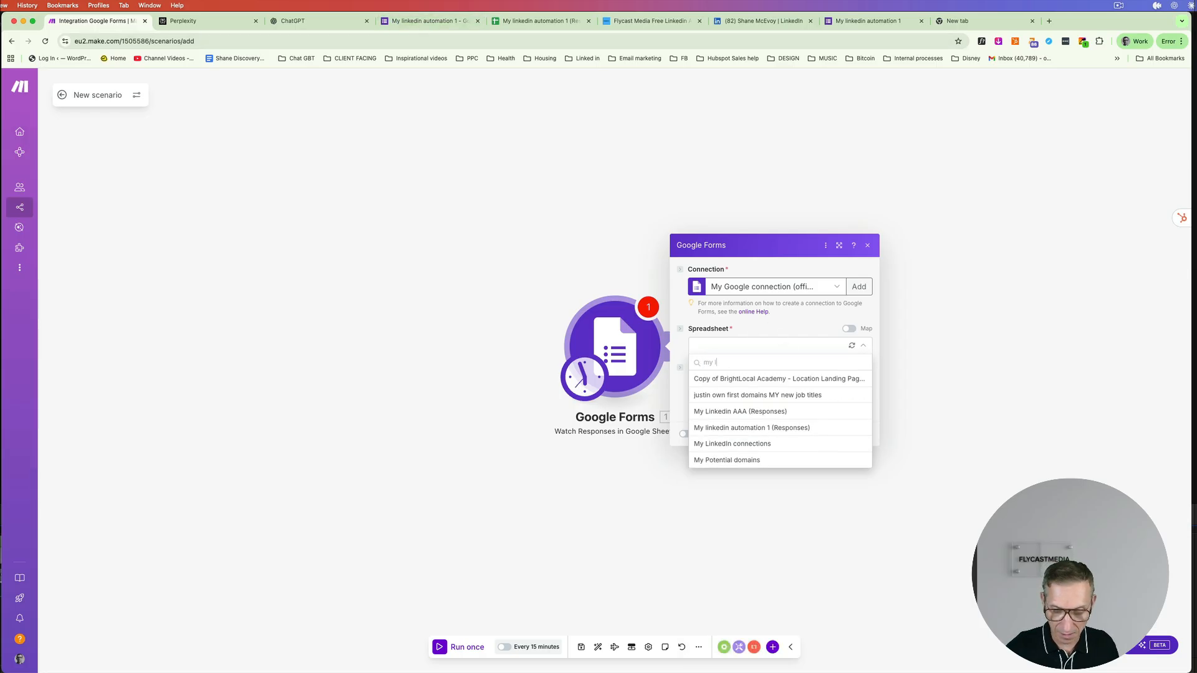
pyautogui.write('inke')
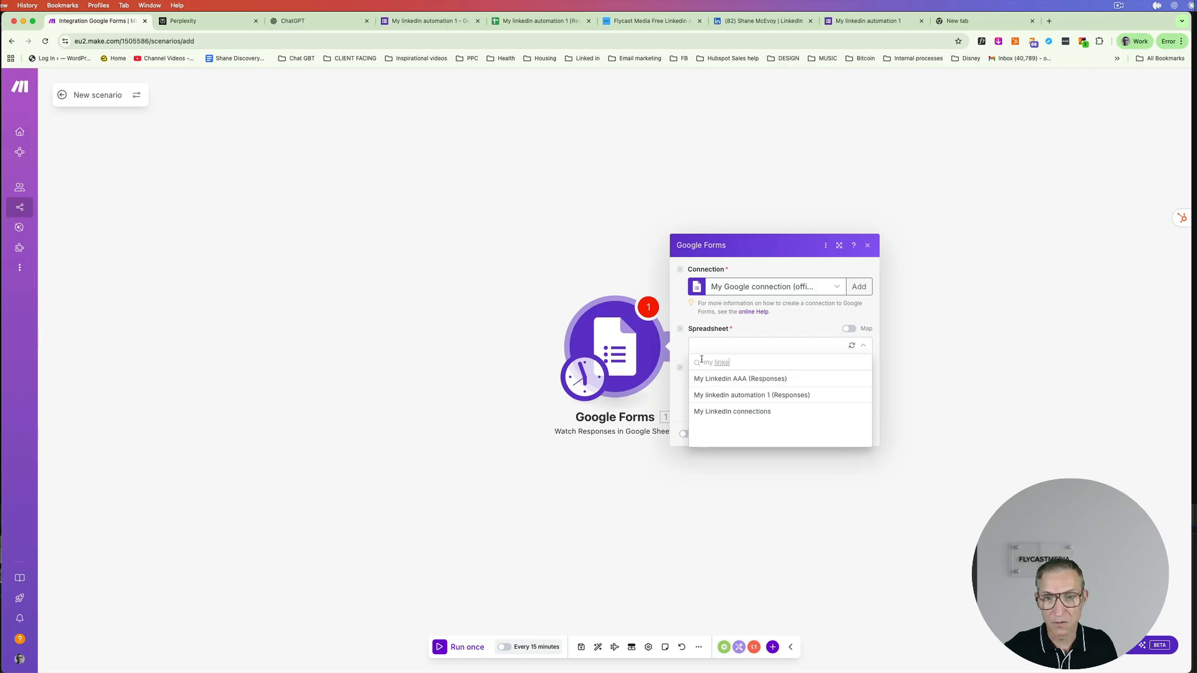
pyautogui.click(741, 397)
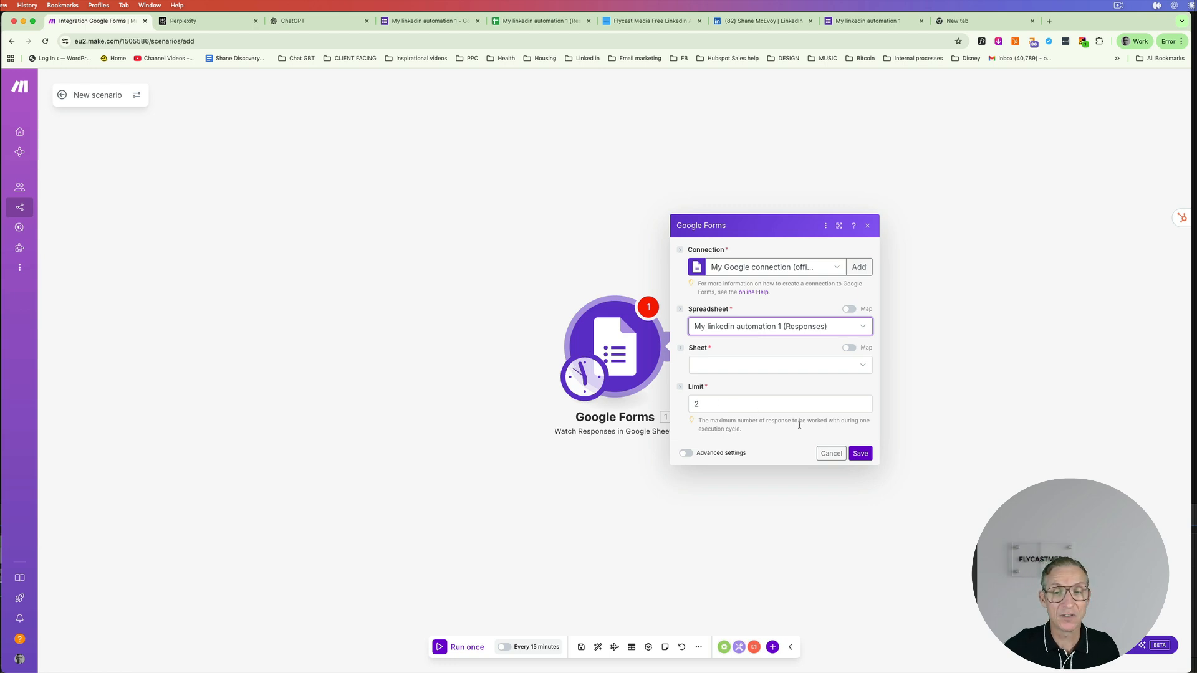
# - Set the watched sheet to 'Form responses 1' and switch to the responses spreadsheet
pyautogui.click(858, 456)
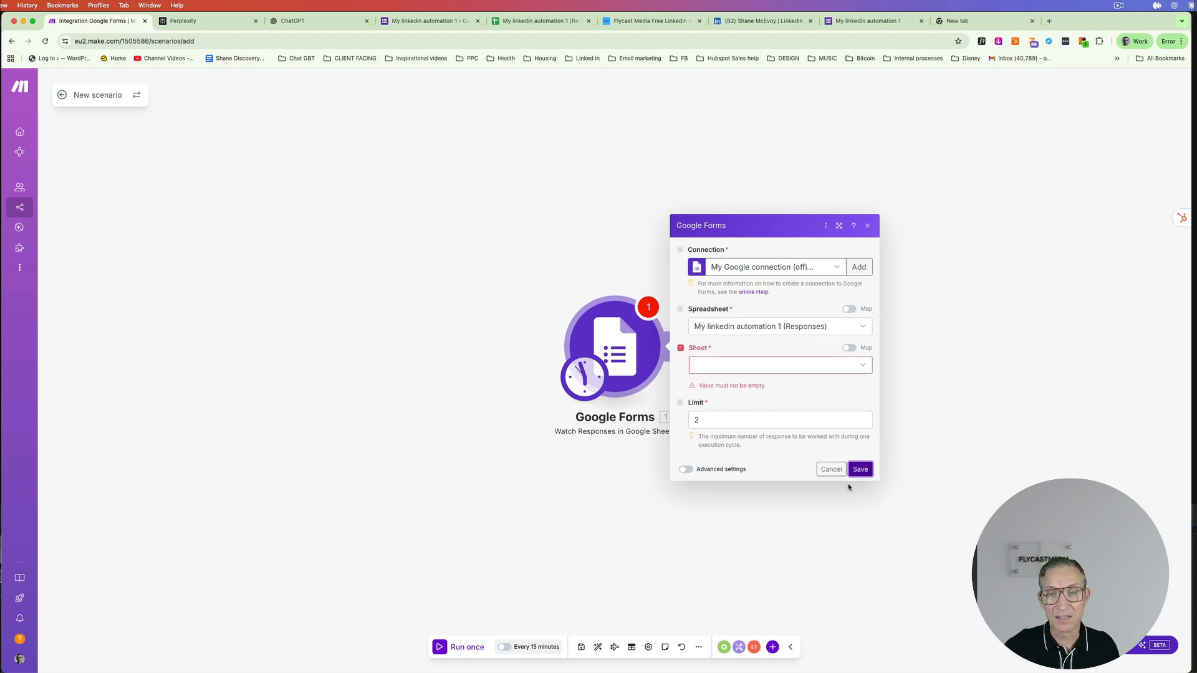
pyautogui.click(858, 369)
pyautogui.click(785, 378)
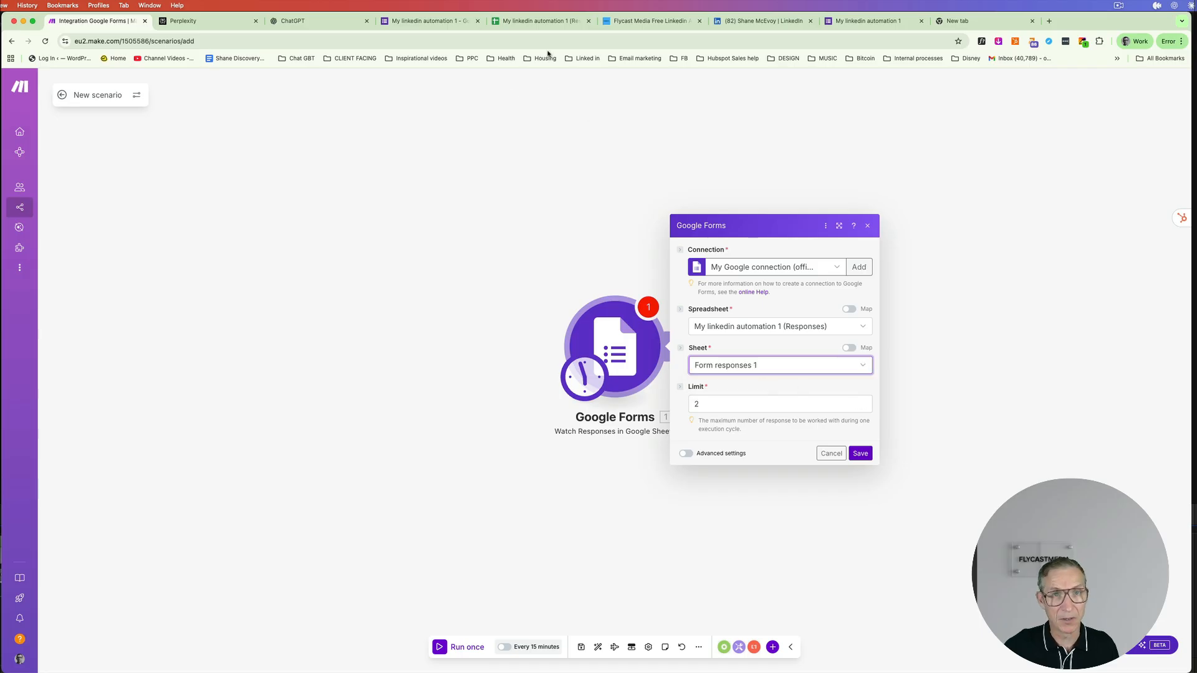
pyautogui.click(545, 23)
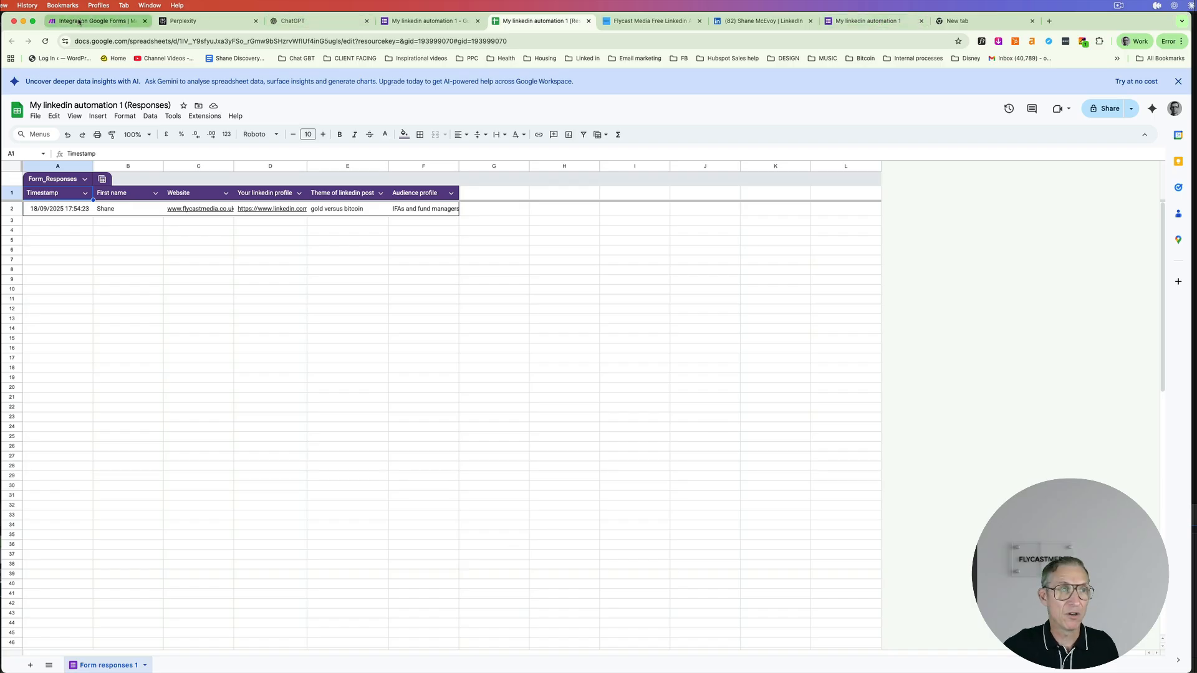
# - Save the trigger, manually choosing the 18/09/2025 17:54:23 response as its starting point
pyautogui.click(97, 21)
pyautogui.click(864, 456)
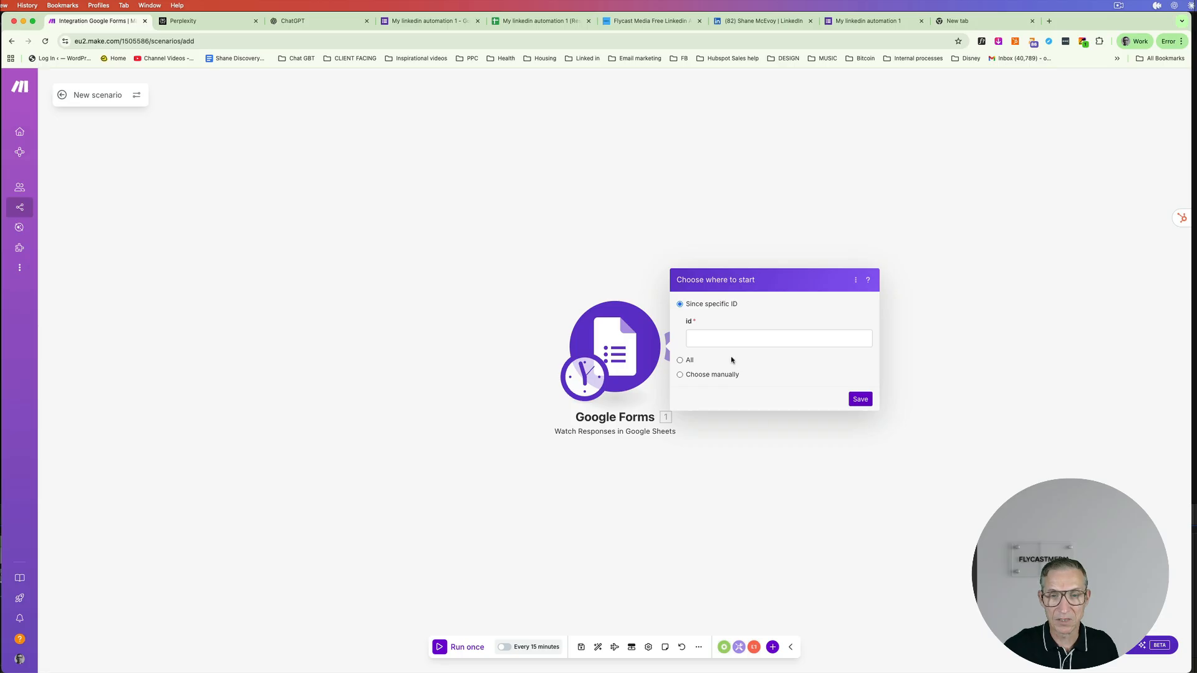
pyautogui.click(693, 376)
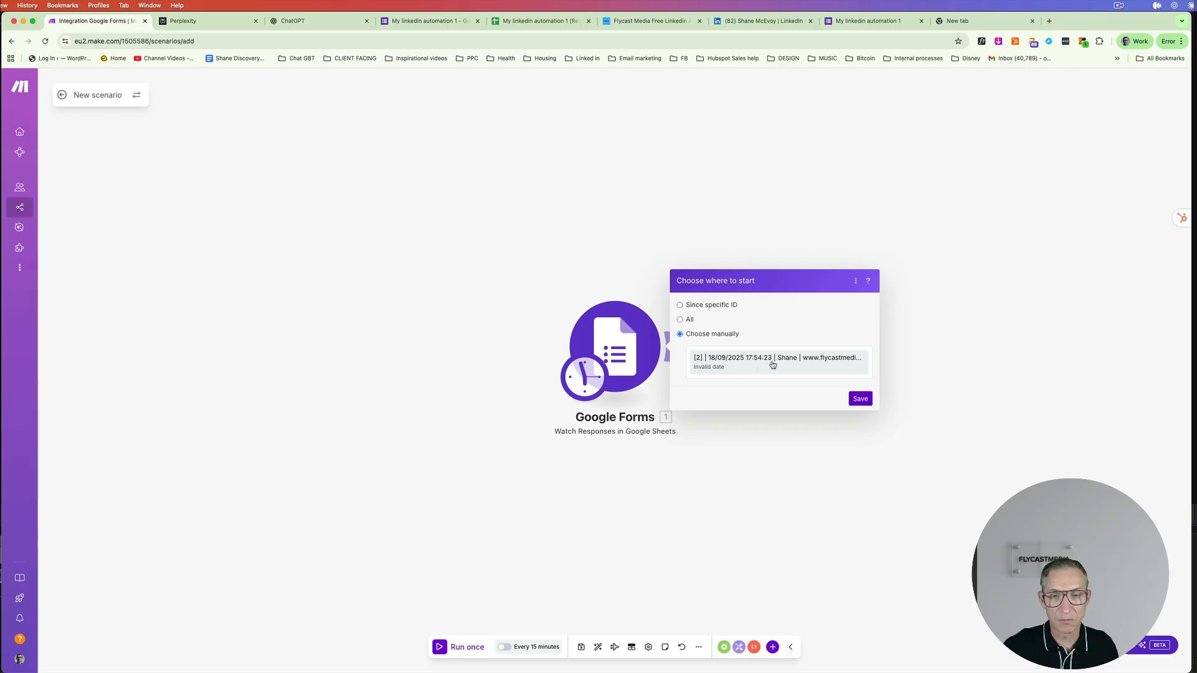
pyautogui.click(859, 399)
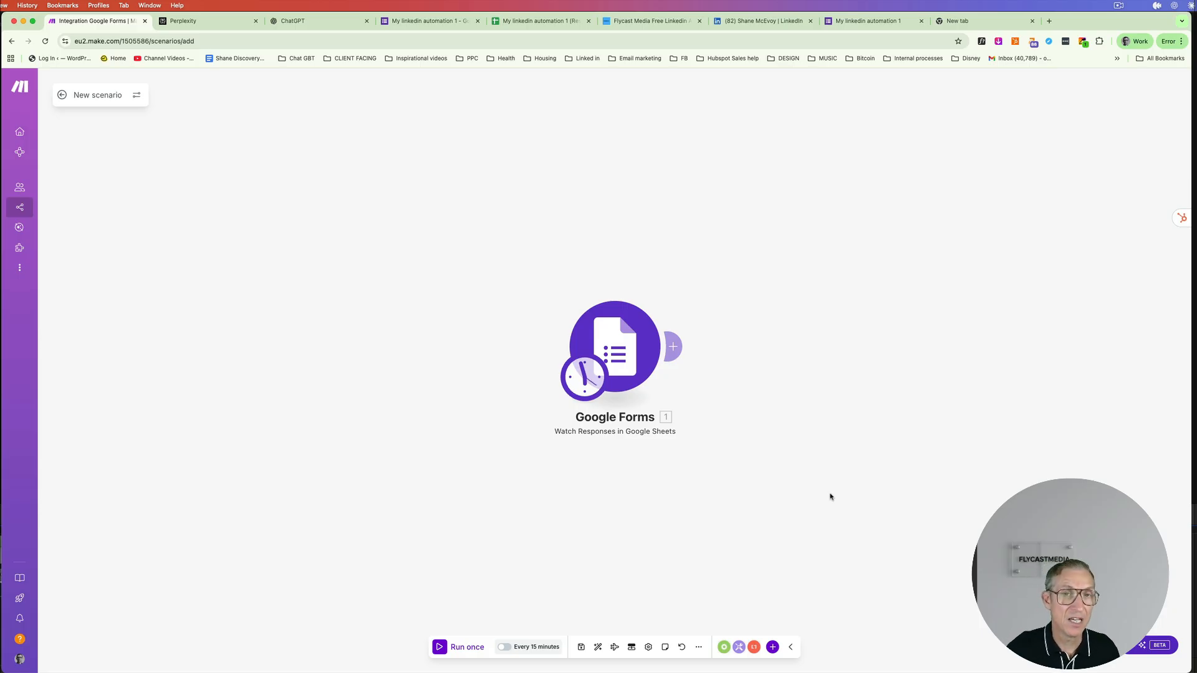
# - Glance at the Perplexity home page, then come back to the Make scenario
pyautogui.click(187, 21)
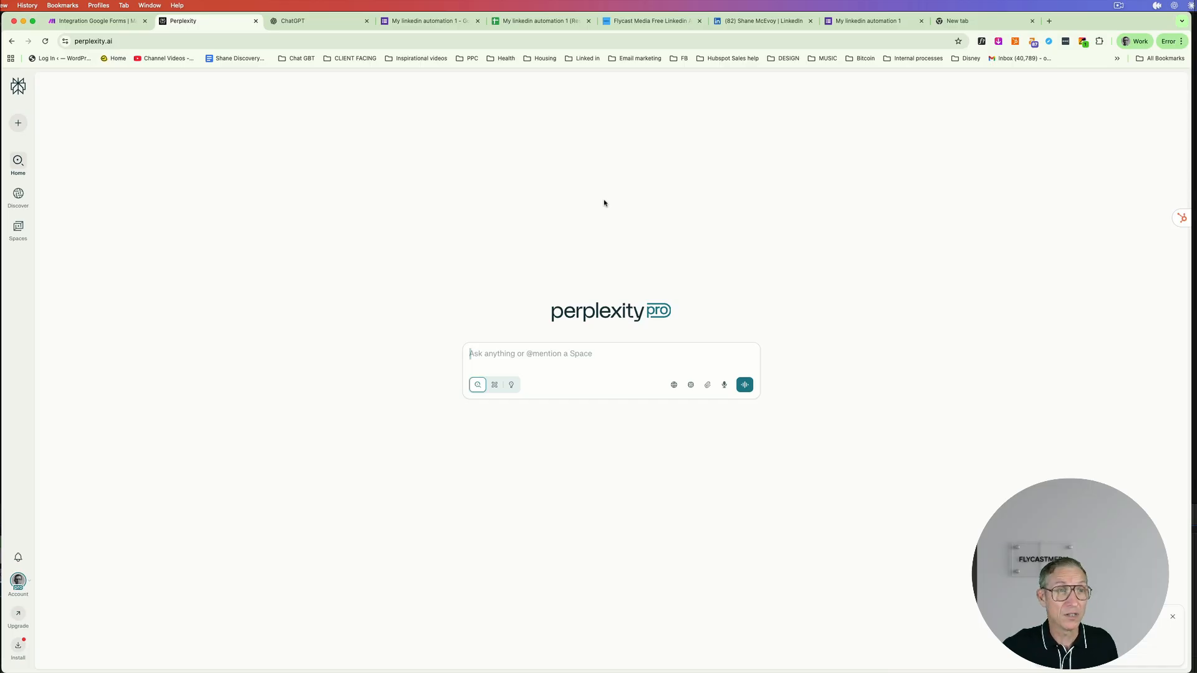
pyautogui.click(71, 22)
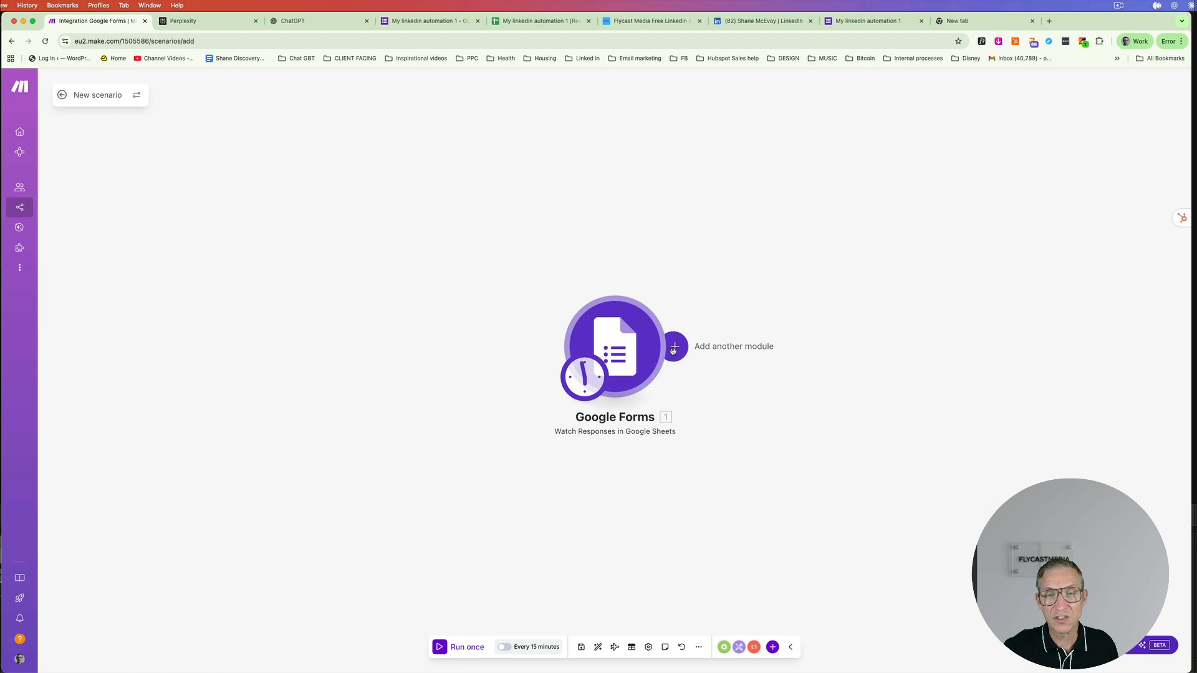
# - Add a Perplexity AI 'Create a Chat Completion' module after the trigger and start its connection
pyautogui.click(673, 350)
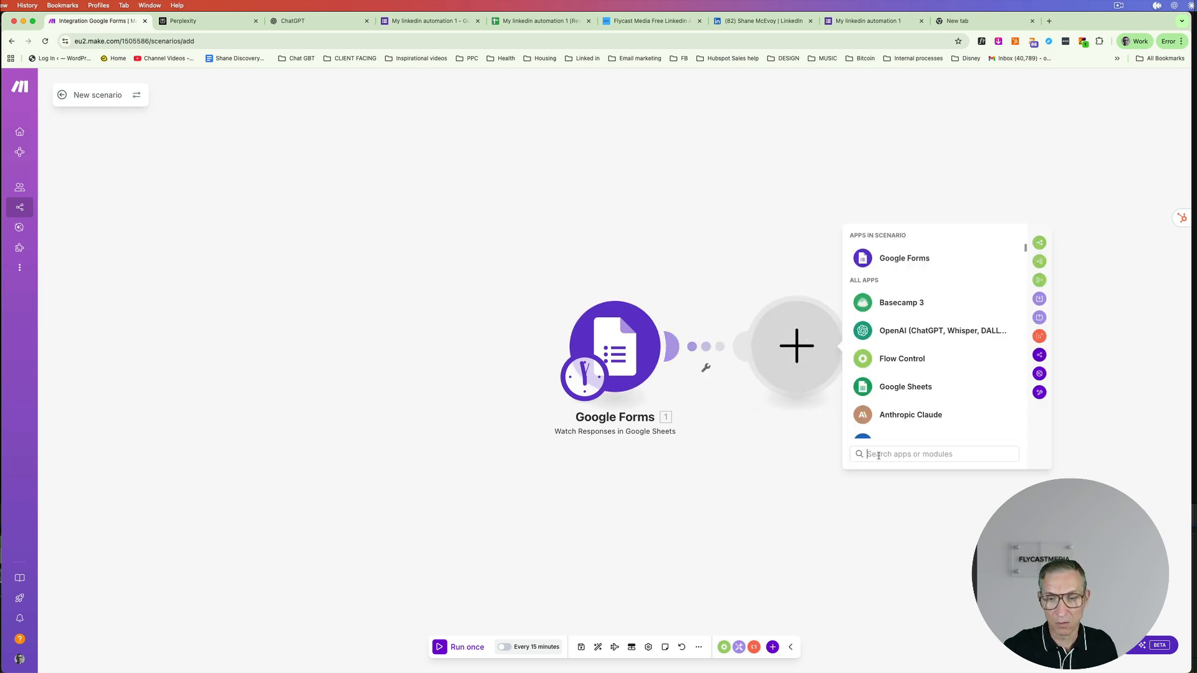
pyautogui.write('perpl')
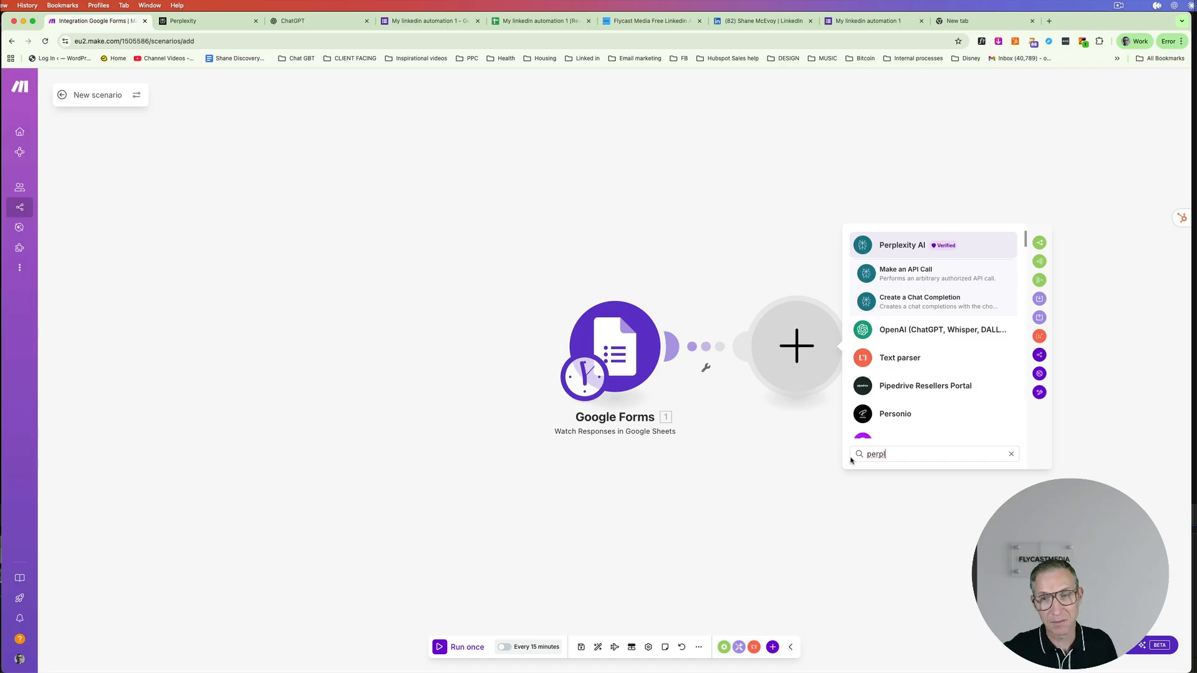
pyautogui.click(896, 246)
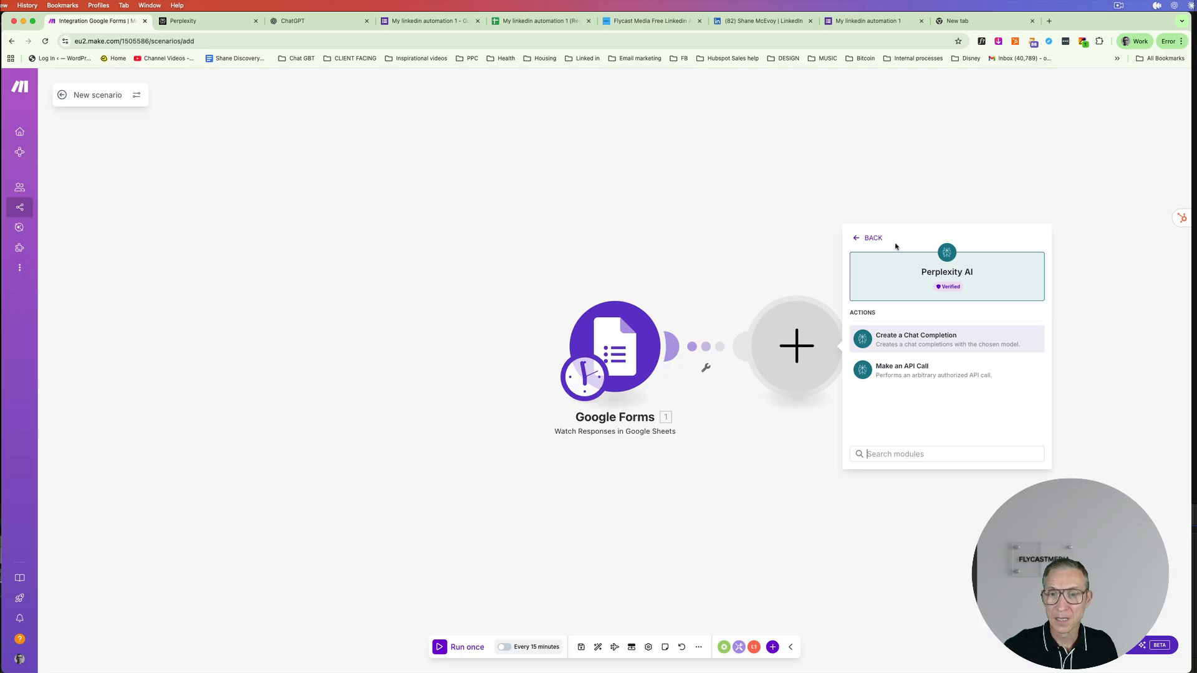
pyautogui.click(910, 338)
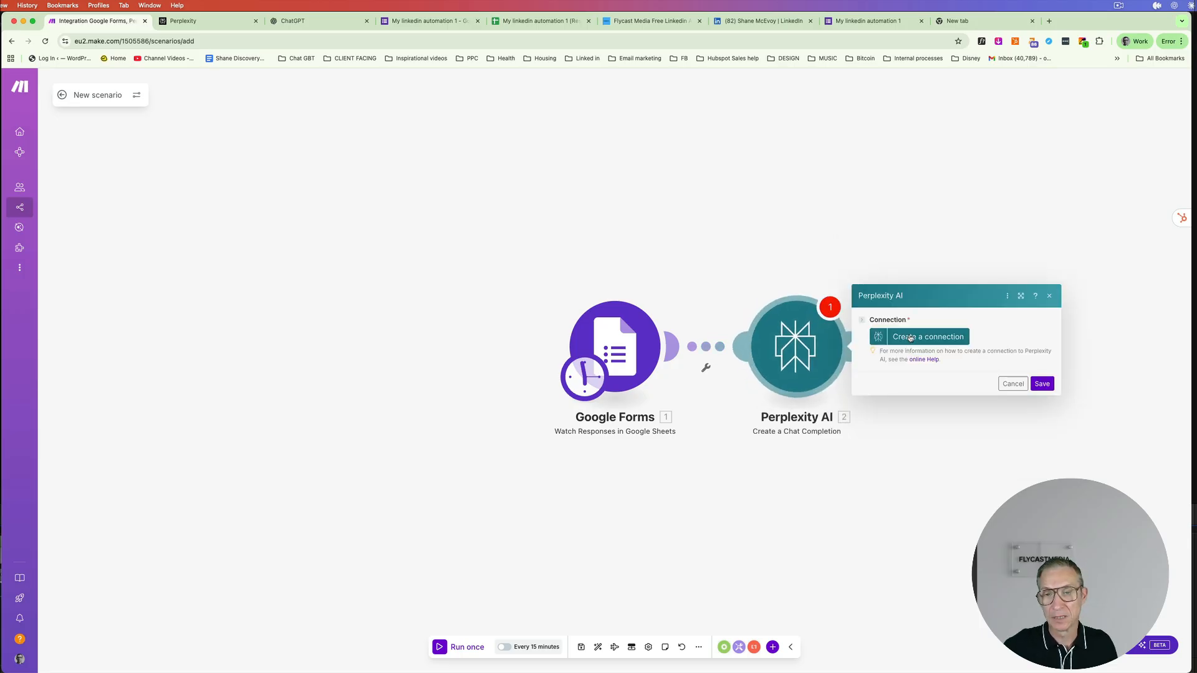
pyautogui.moveTo(614, 346); pyautogui.dragTo(229, 290)
pyautogui.moveTo(780, 345); pyautogui.dragTo(525, 272)
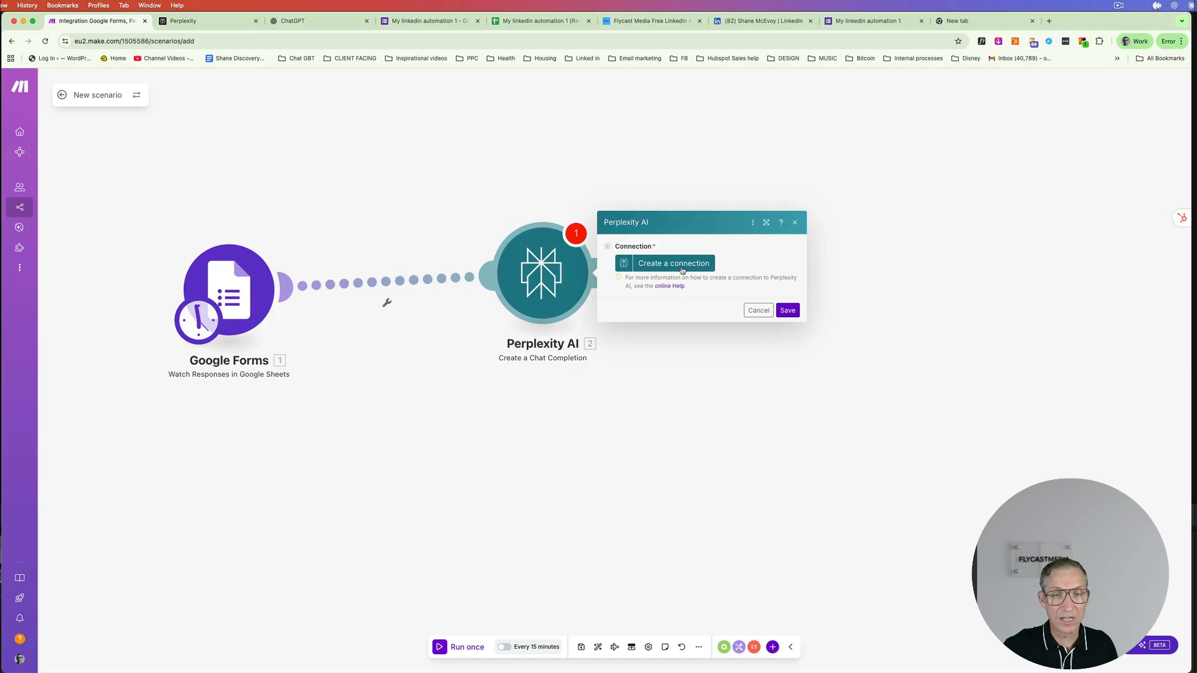
pyautogui.click(683, 270)
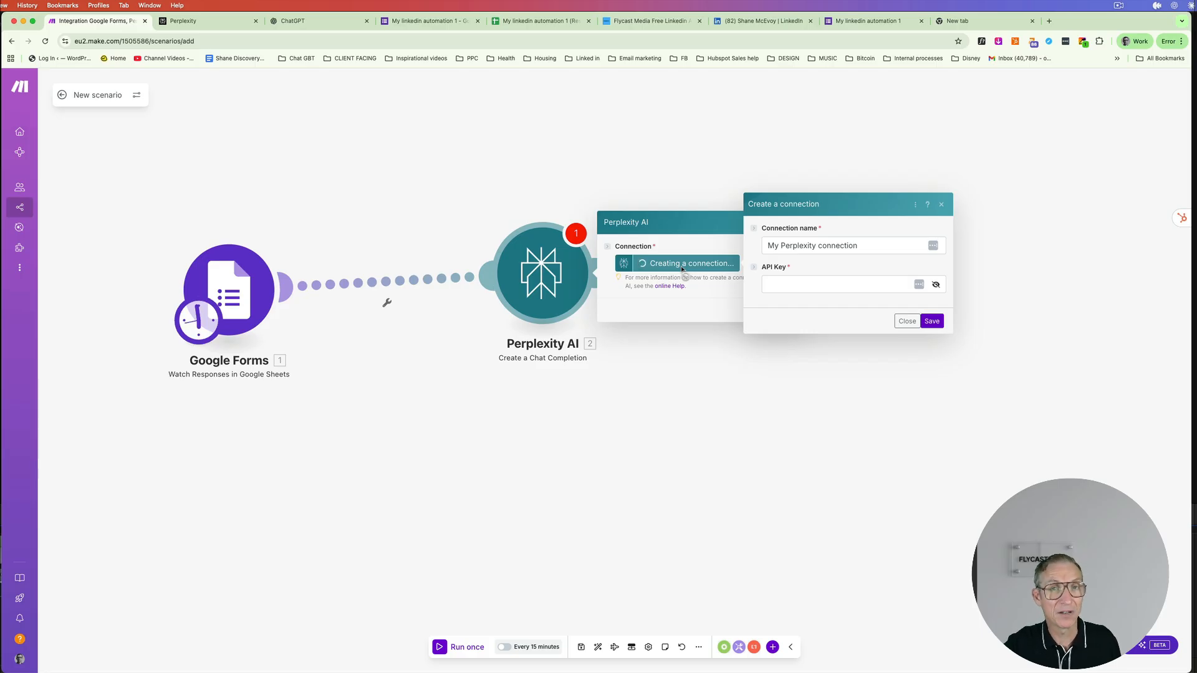
pyautogui.click(187, 22)
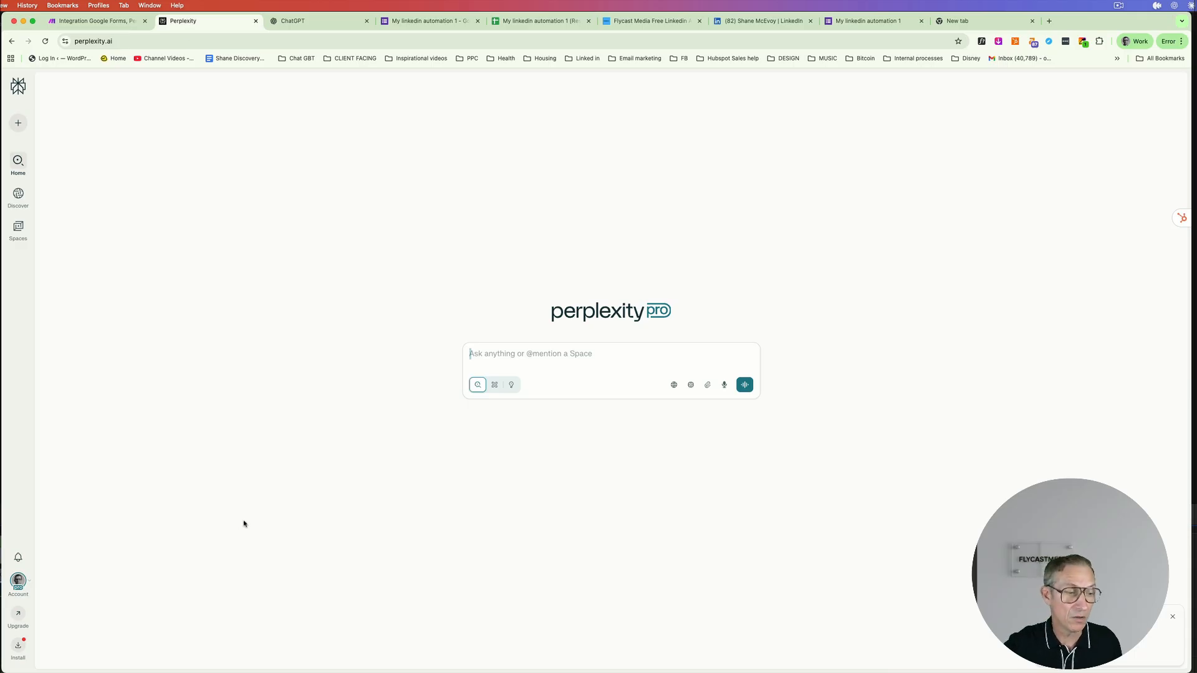
# - In Perplexity's API settings, create a new API key named 'linkedin 3'
pyautogui.click(19, 590)
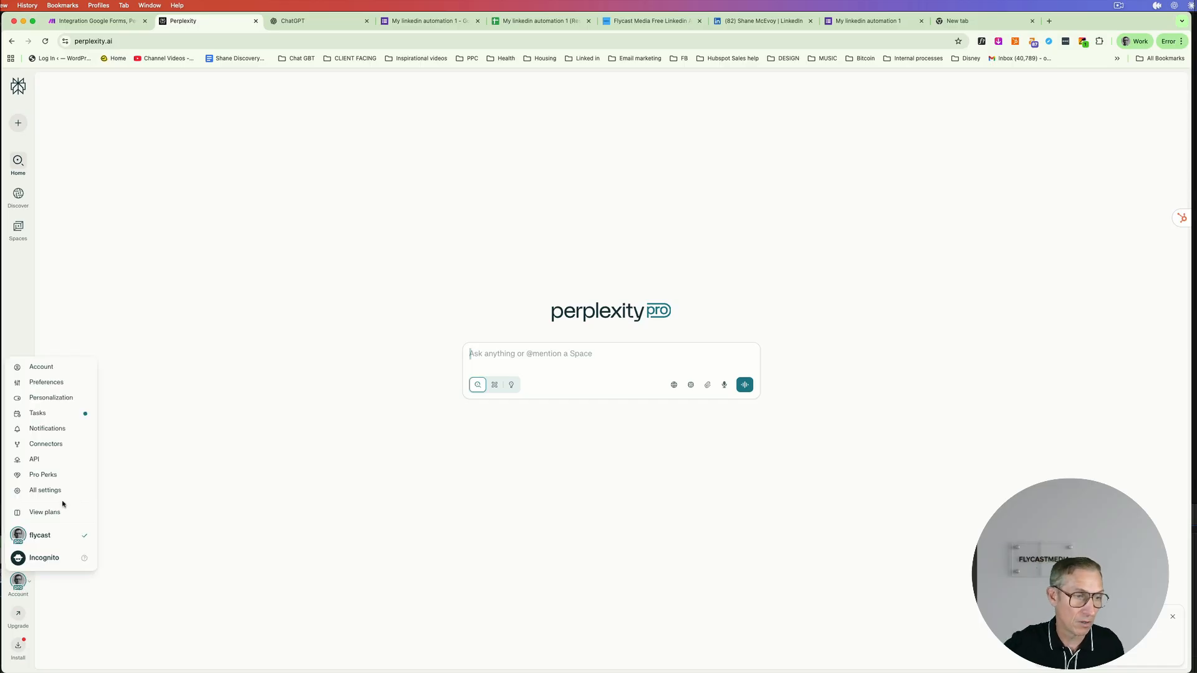
pyautogui.click(34, 459)
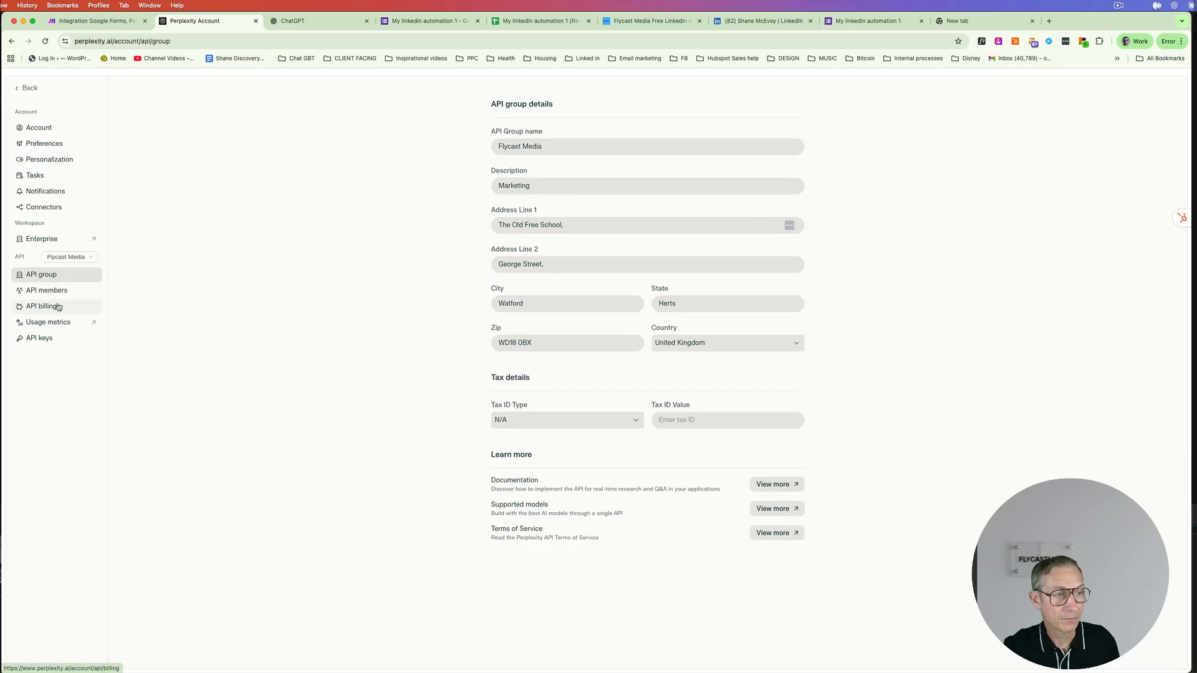
pyautogui.click(63, 345)
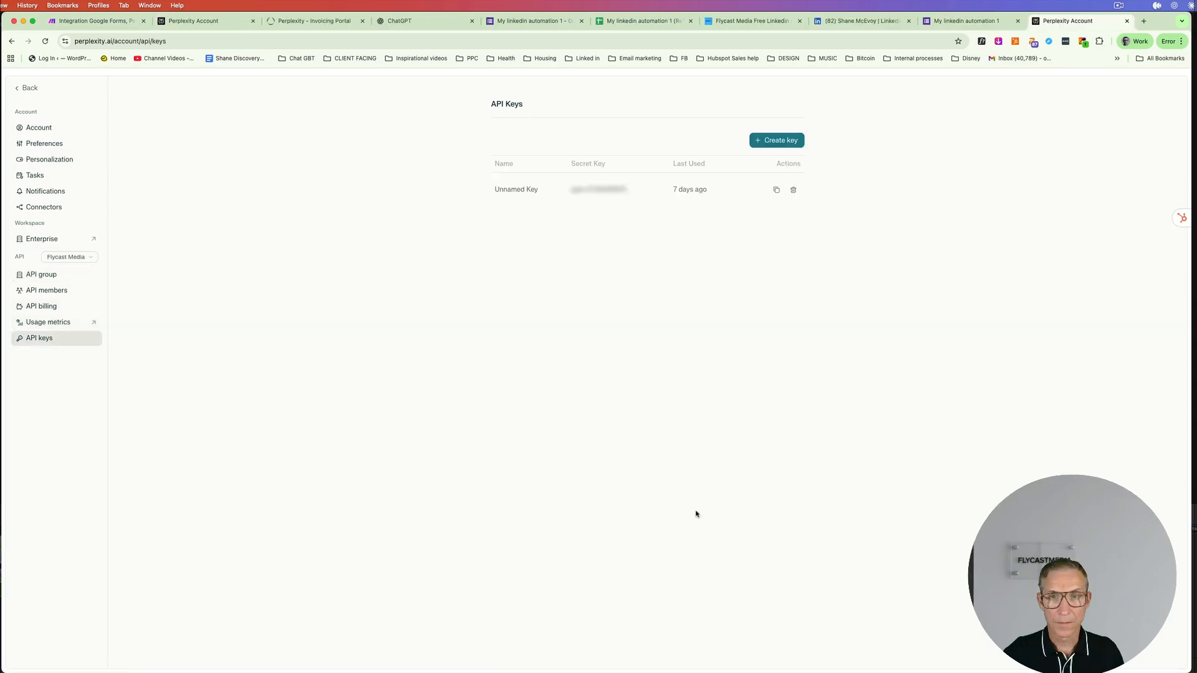
pyautogui.click(779, 142)
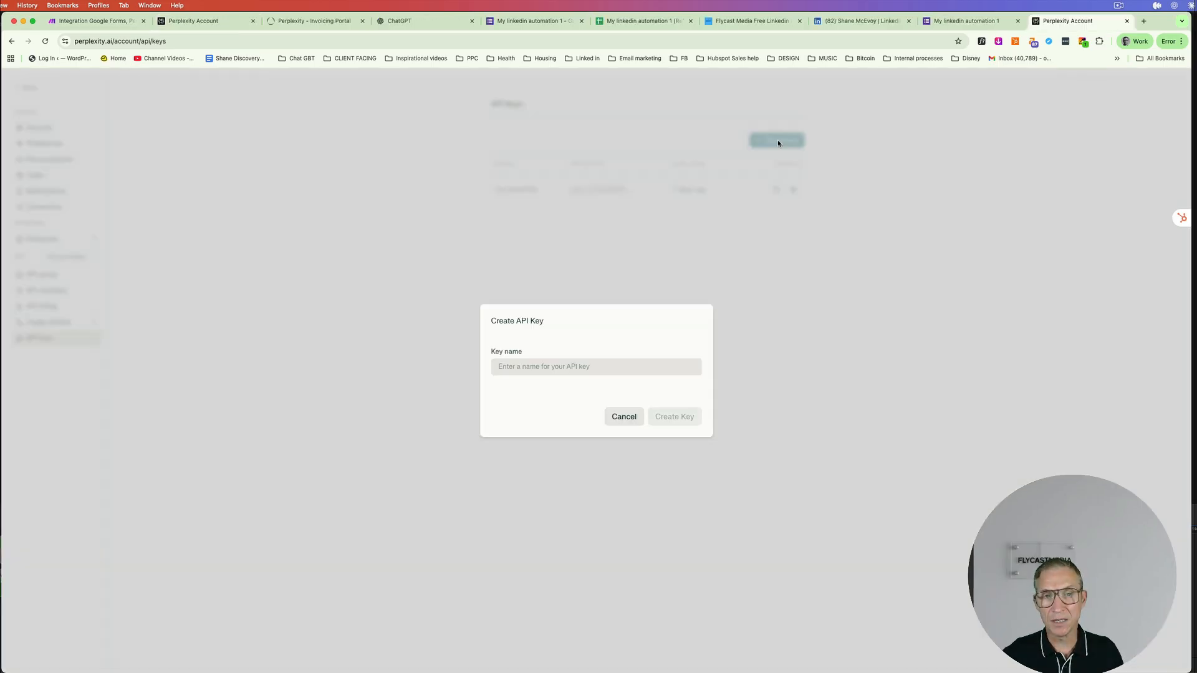
pyautogui.write('linkedin')
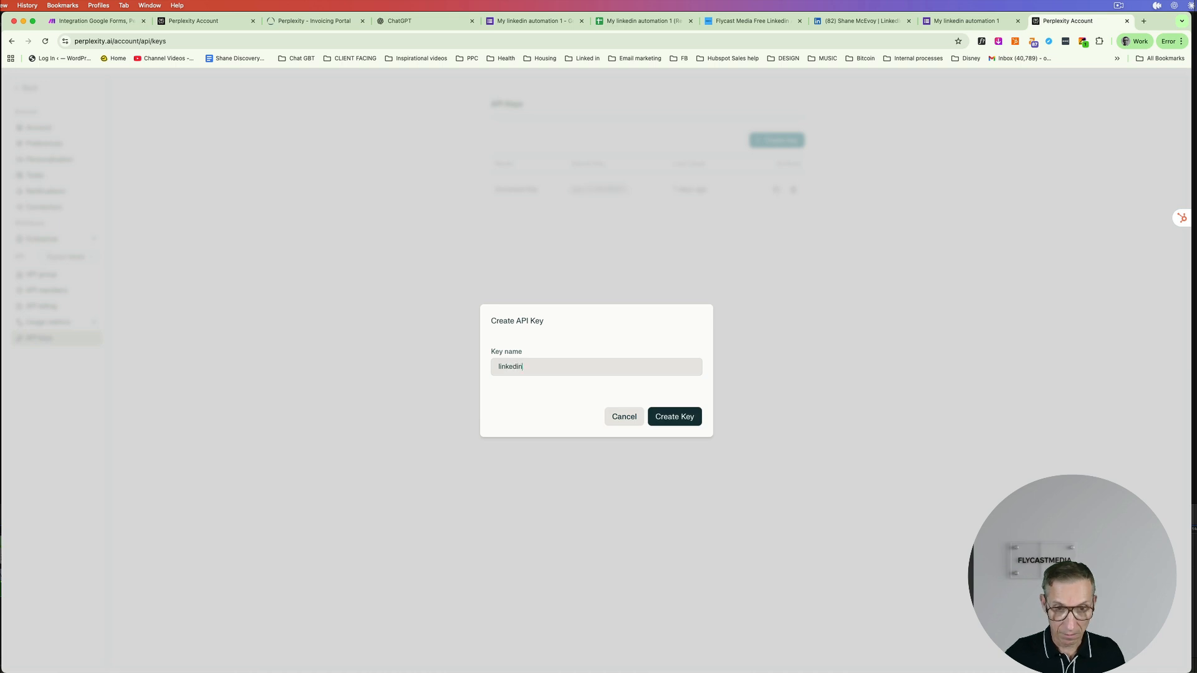
pyautogui.click(678, 414)
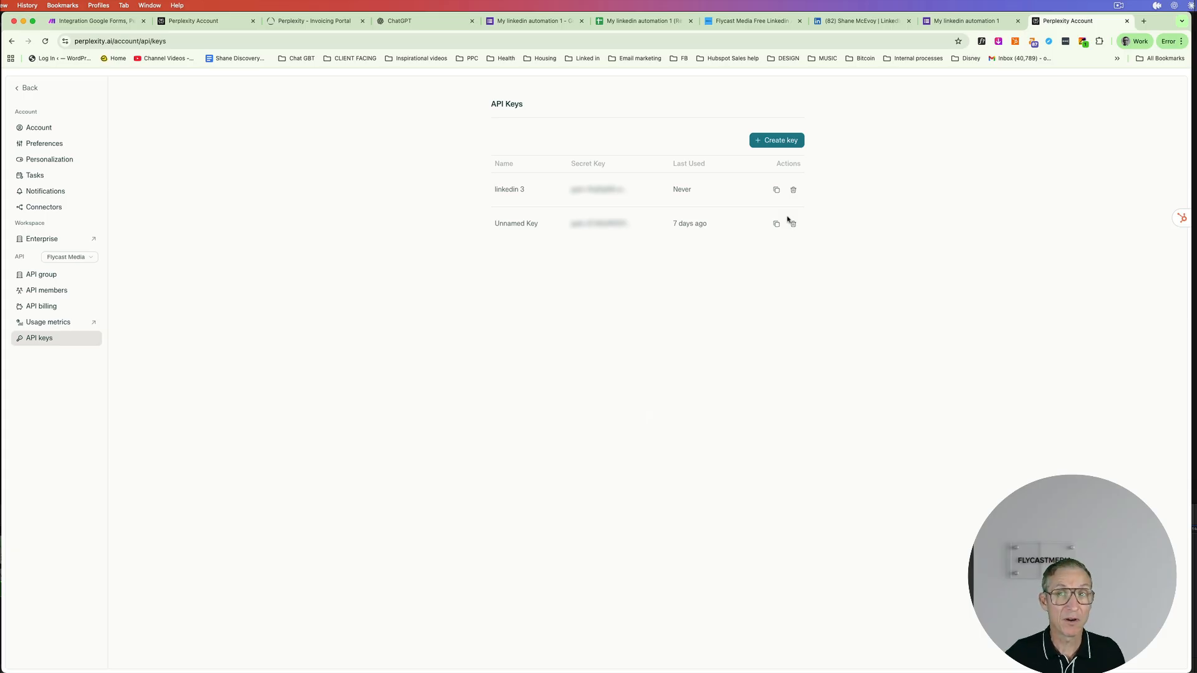
# - Review invoices and API credit balance, then copy the Unnamed Key and return to Make
pyautogui.click(329, 21)
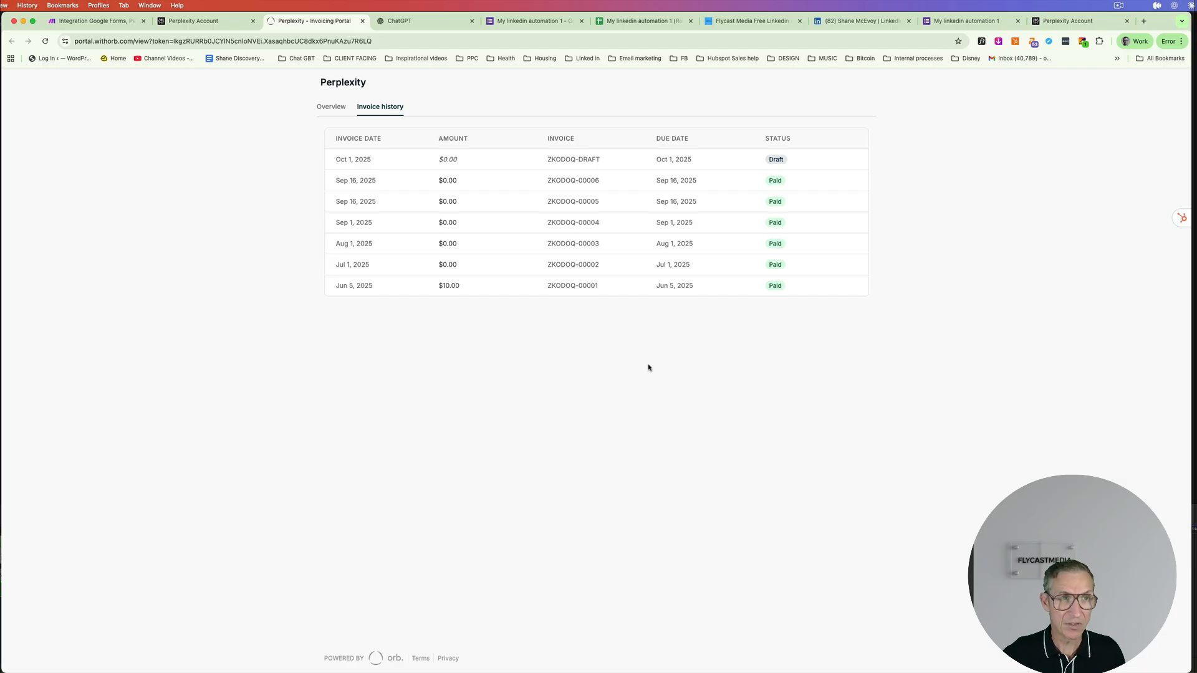
pyautogui.click(201, 24)
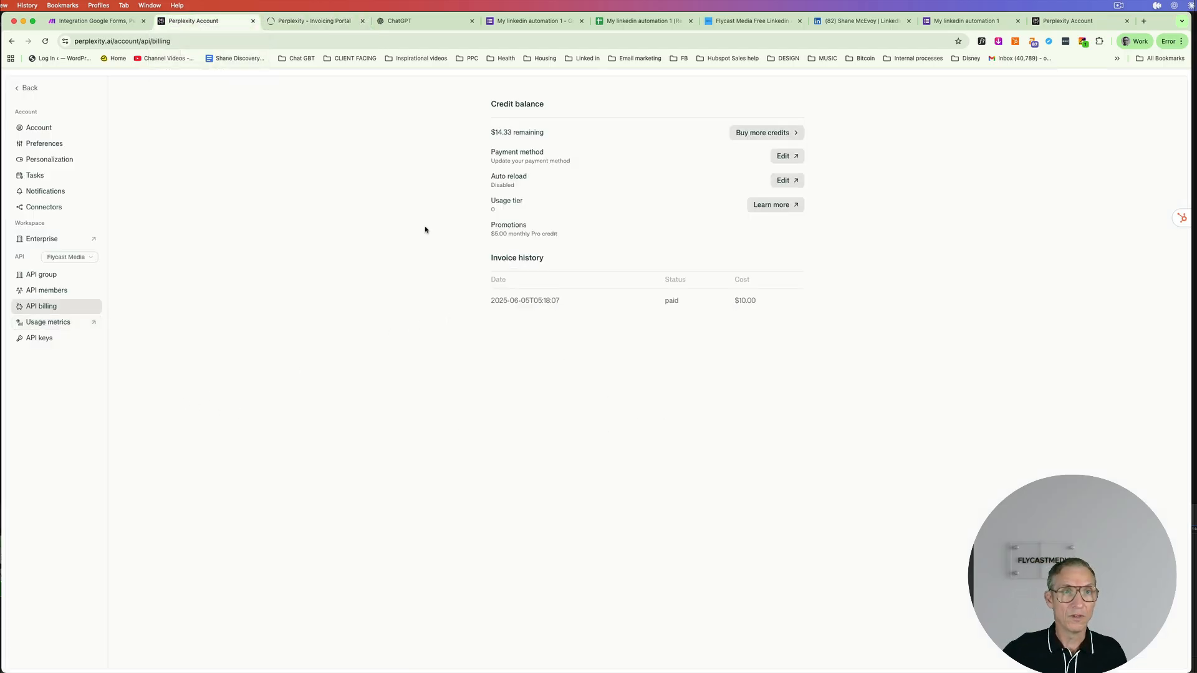
pyautogui.click(1071, 22)
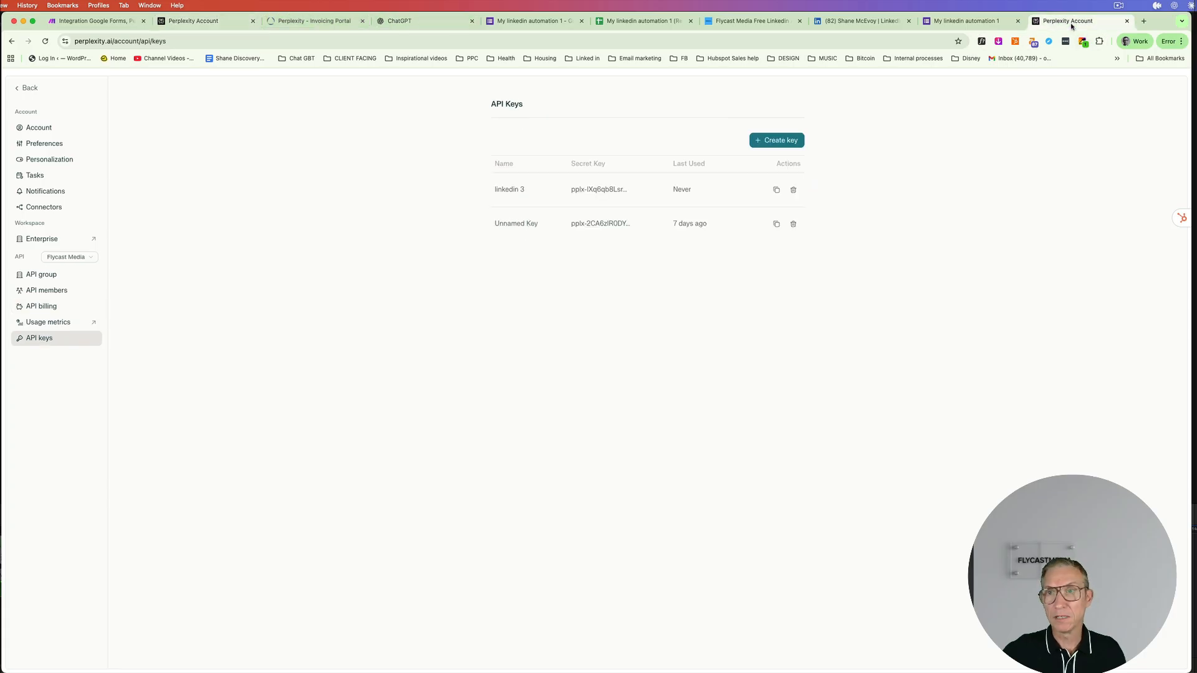
pyautogui.click(777, 226)
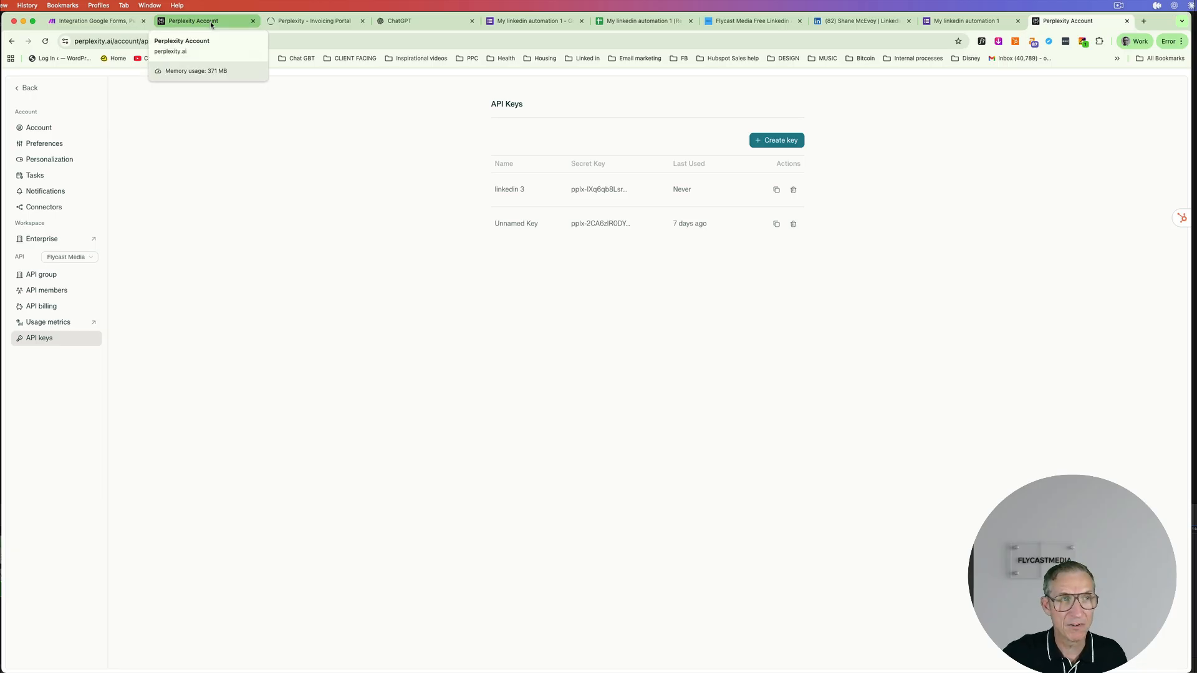
pyautogui.click(94, 20)
# - Paste the copied API key and save it as 'My Perplexity connection'
pyautogui.click(793, 285)
pyautogui.press('super+v')
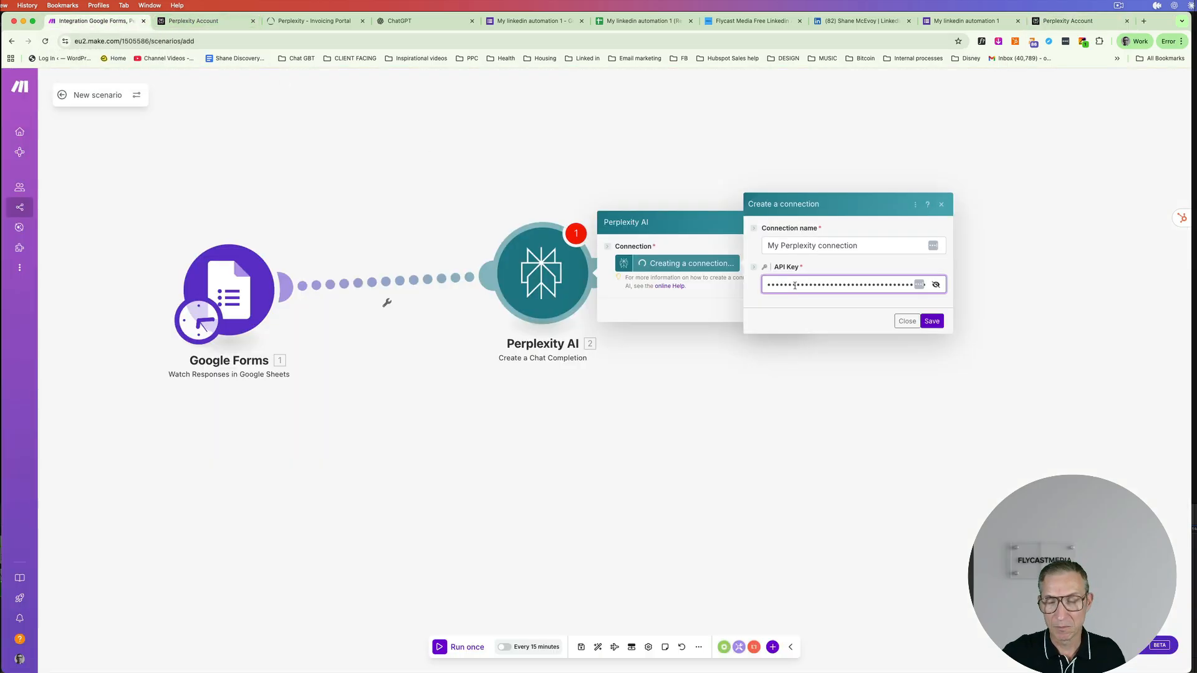
pyautogui.click(932, 327)
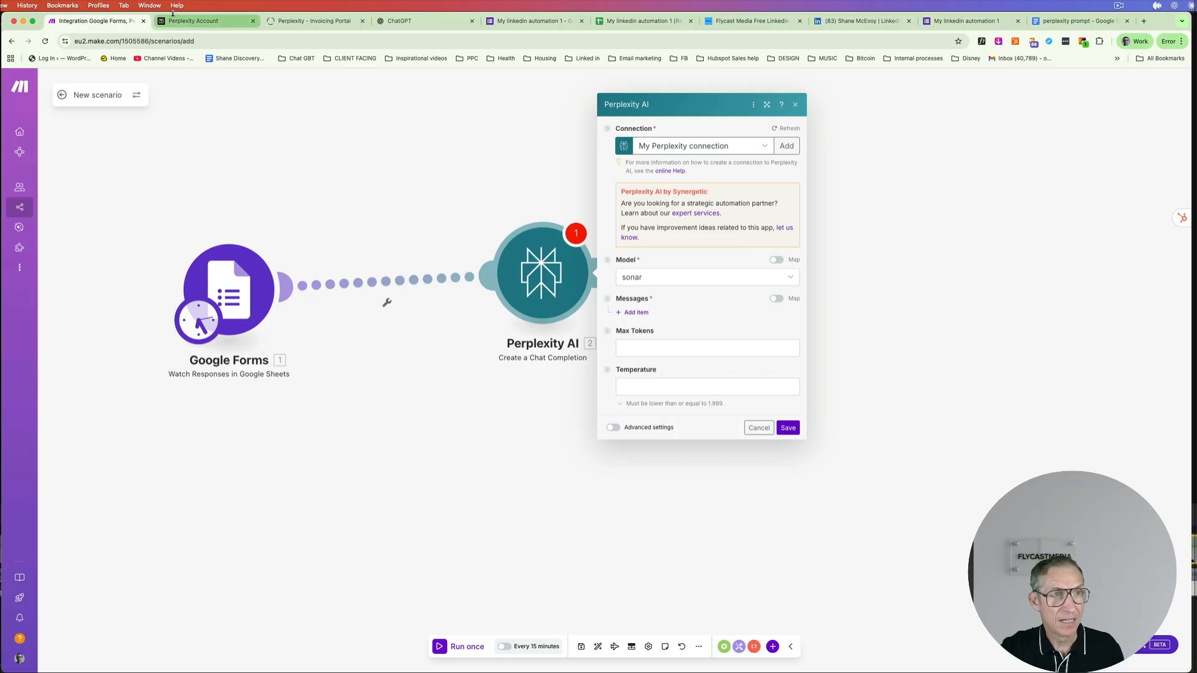
pyautogui.click(401, 24)
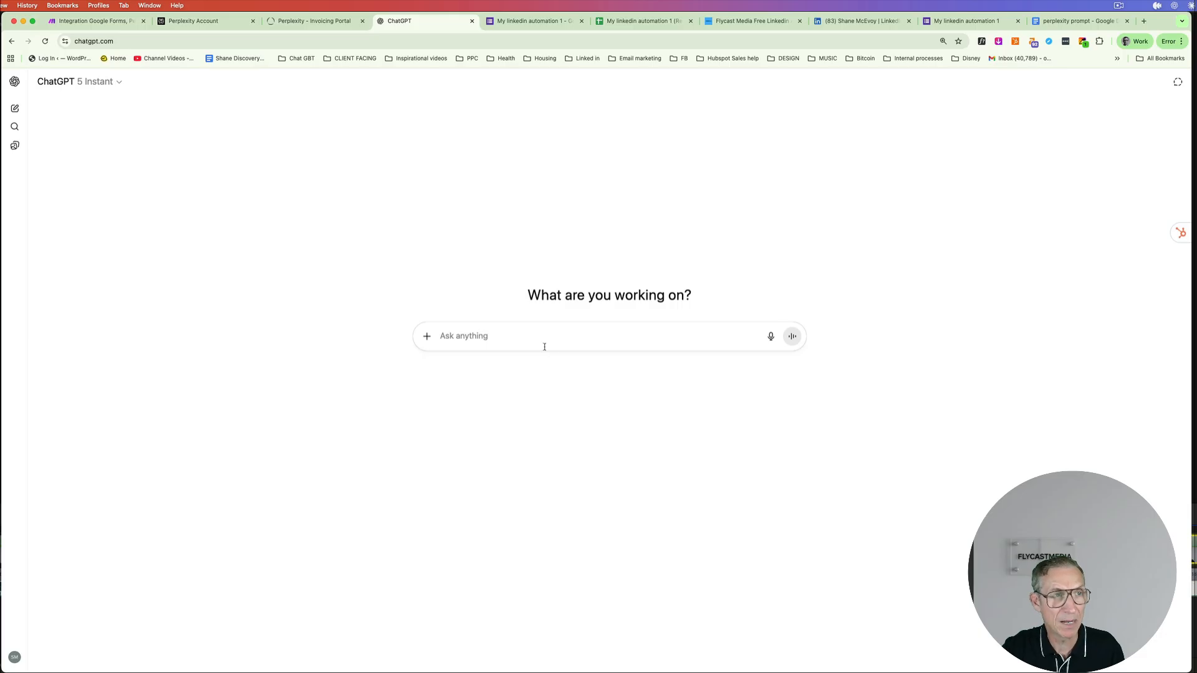
pyautogui.click(95, 19)
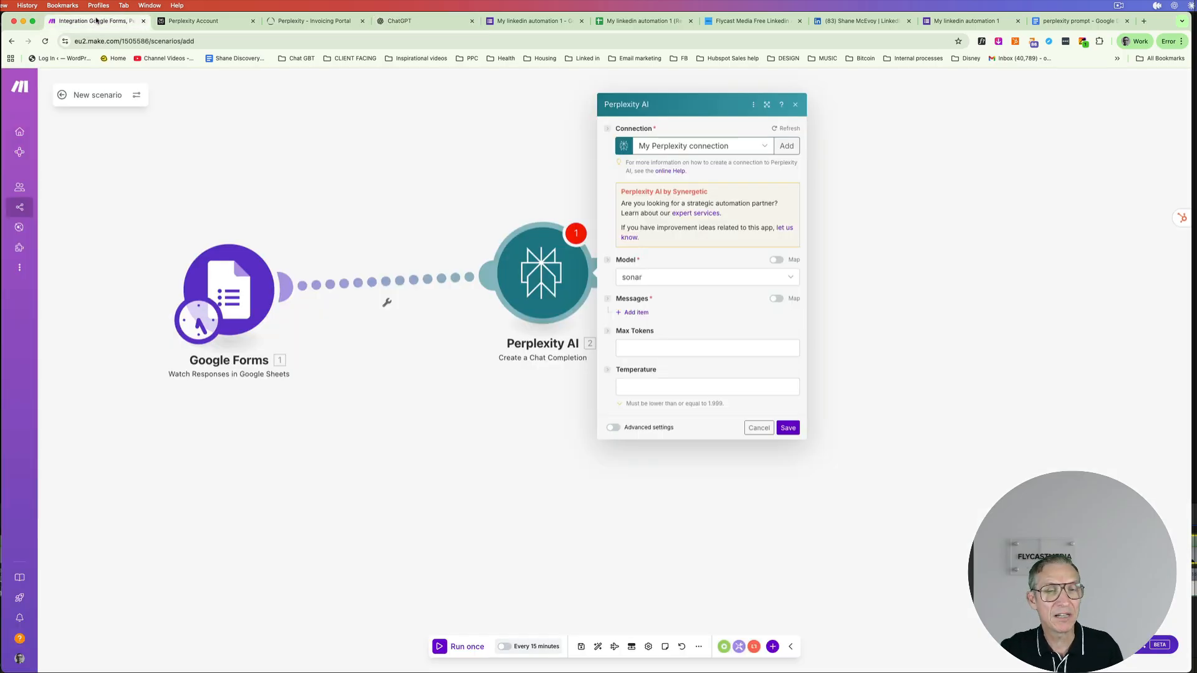
# - Add a first message with the User role to the Perplexity module, then open 'perplexity prompt'
pyautogui.click(636, 313)
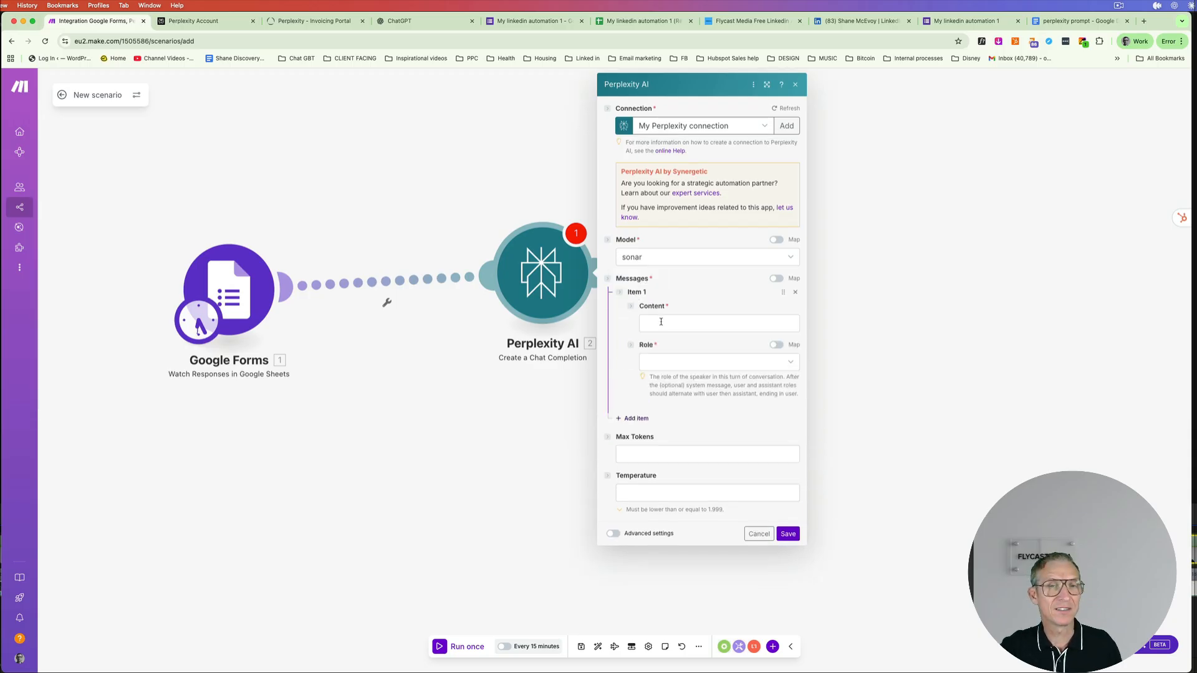
pyautogui.click(767, 85)
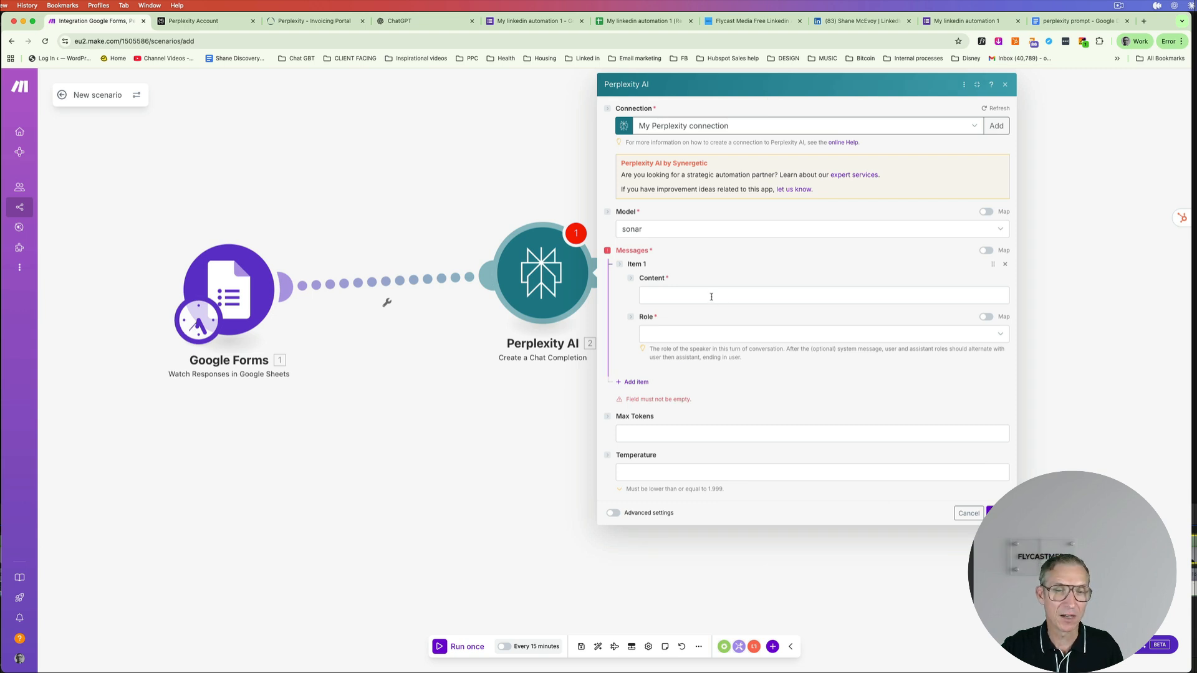
pyautogui.click(690, 335)
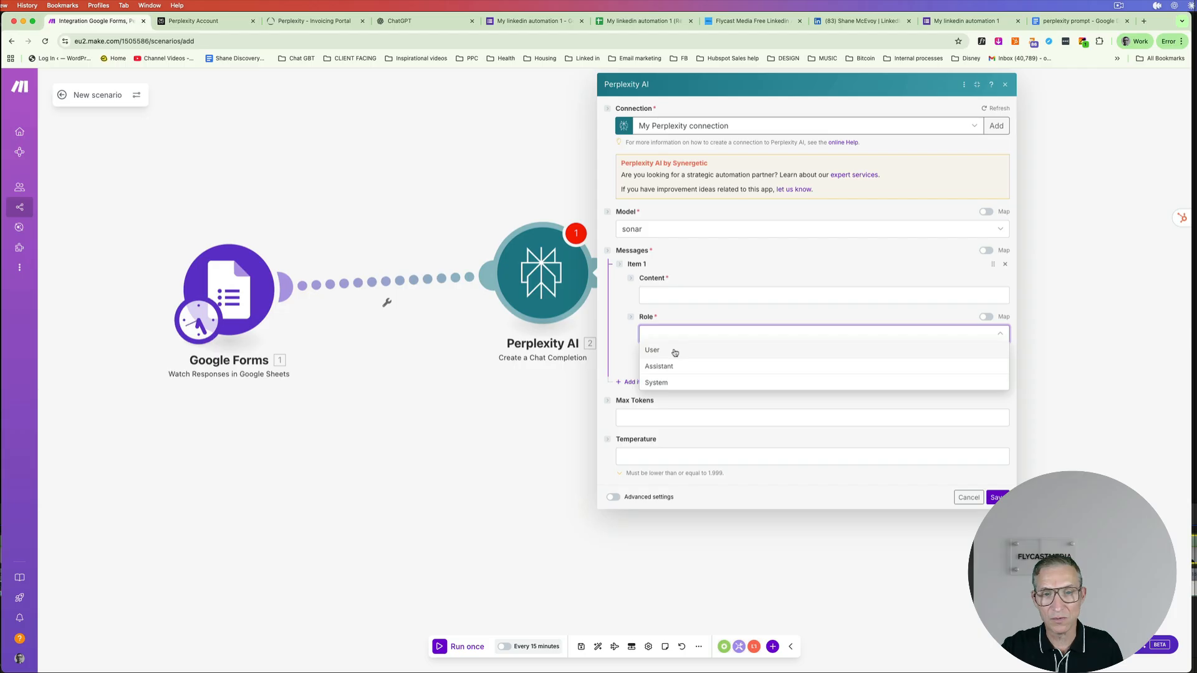
pyautogui.click(675, 351)
pyautogui.click(686, 294)
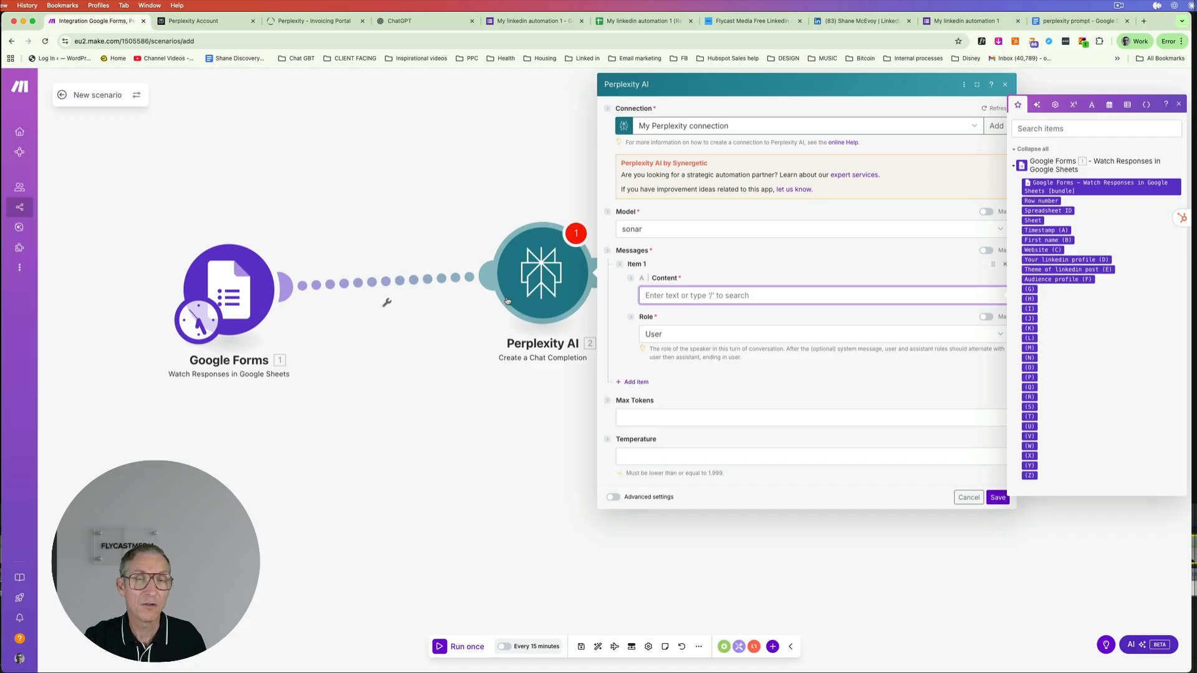
pyautogui.click(1085, 26)
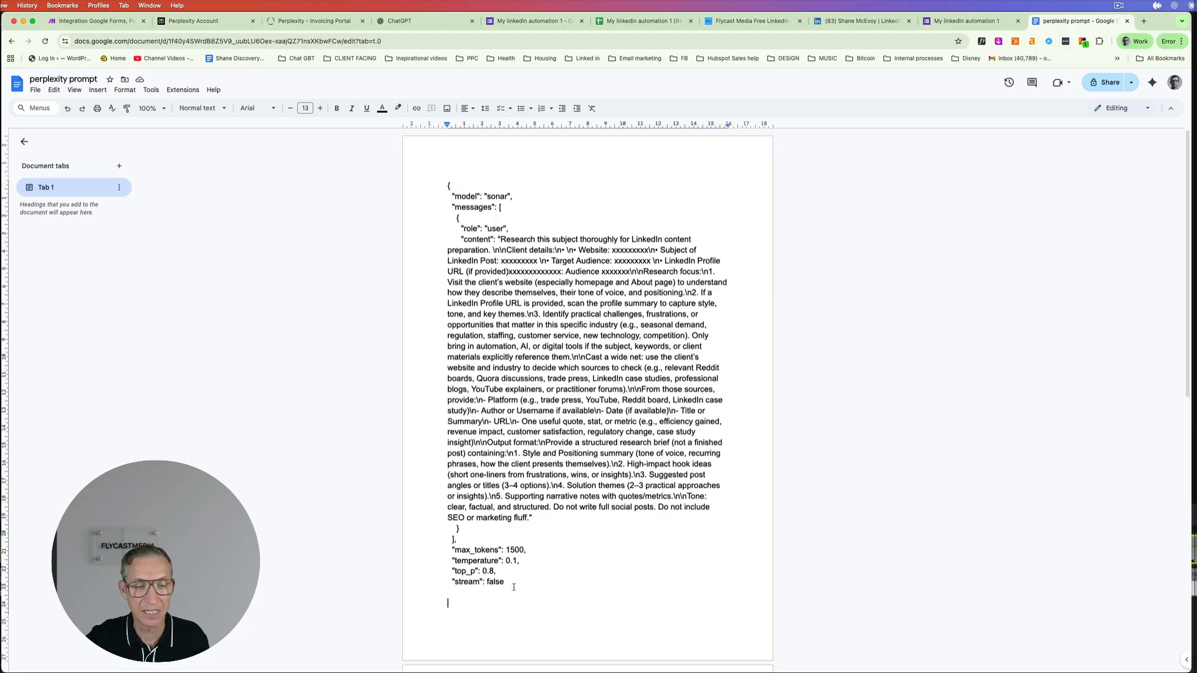
# - Select and copy the whole JSON prompt in 'perplexity prompt', then return to Make
pyautogui.scroll(-5, 509, 588)
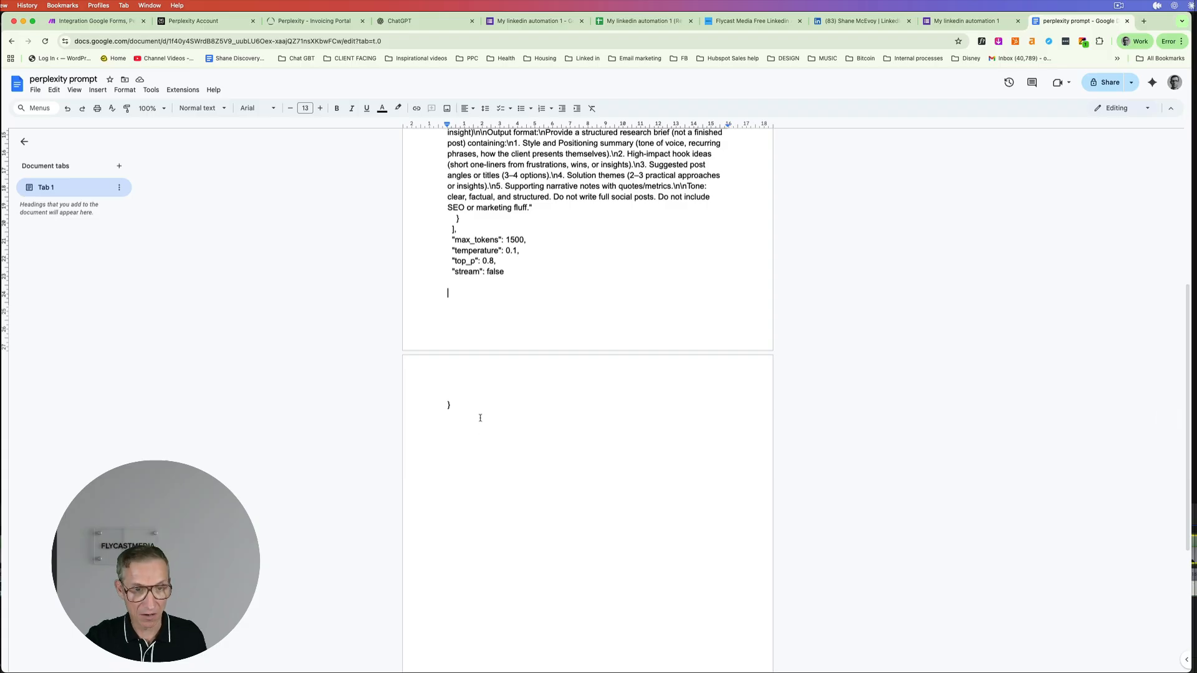
pyautogui.press('super+a')
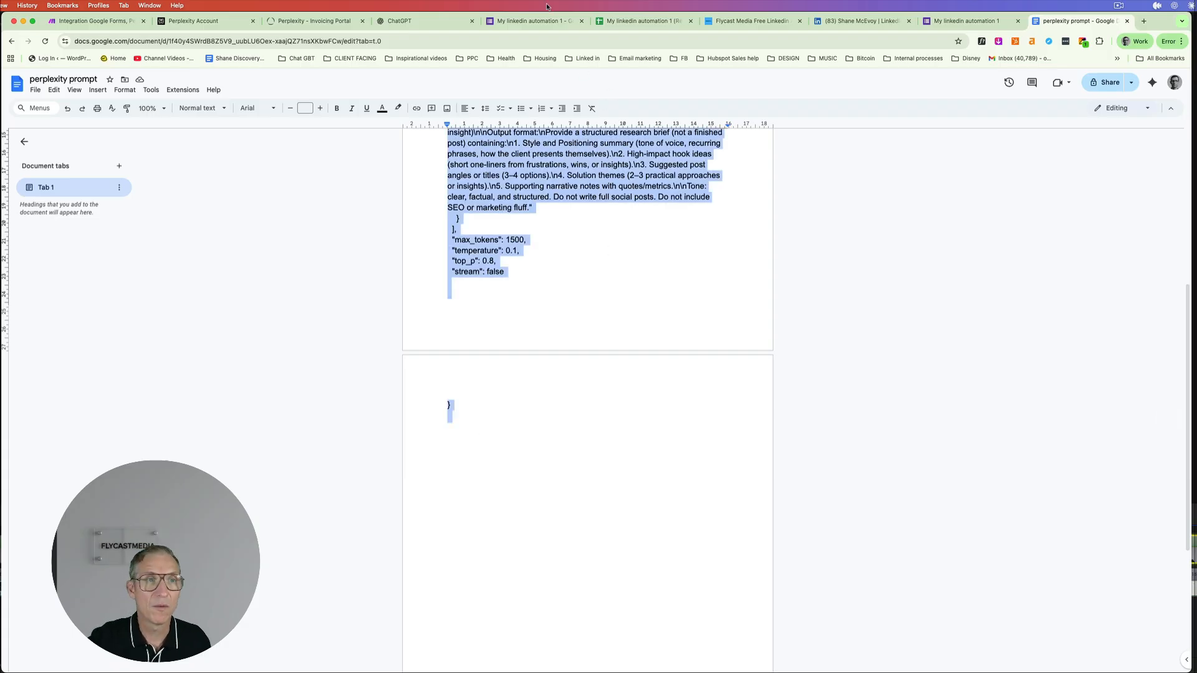
pyautogui.click(94, 21)
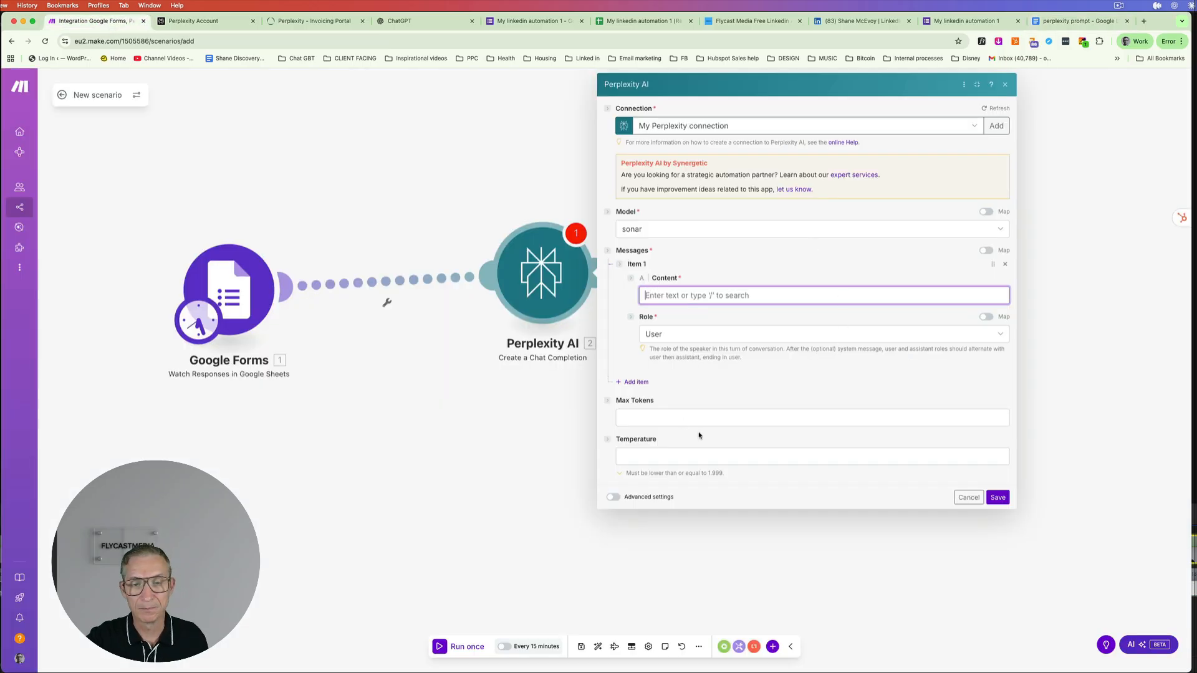
# - Paste the sonar JSON LinkedIn research prompt into the first message's Content field
pyautogui.click(703, 294)
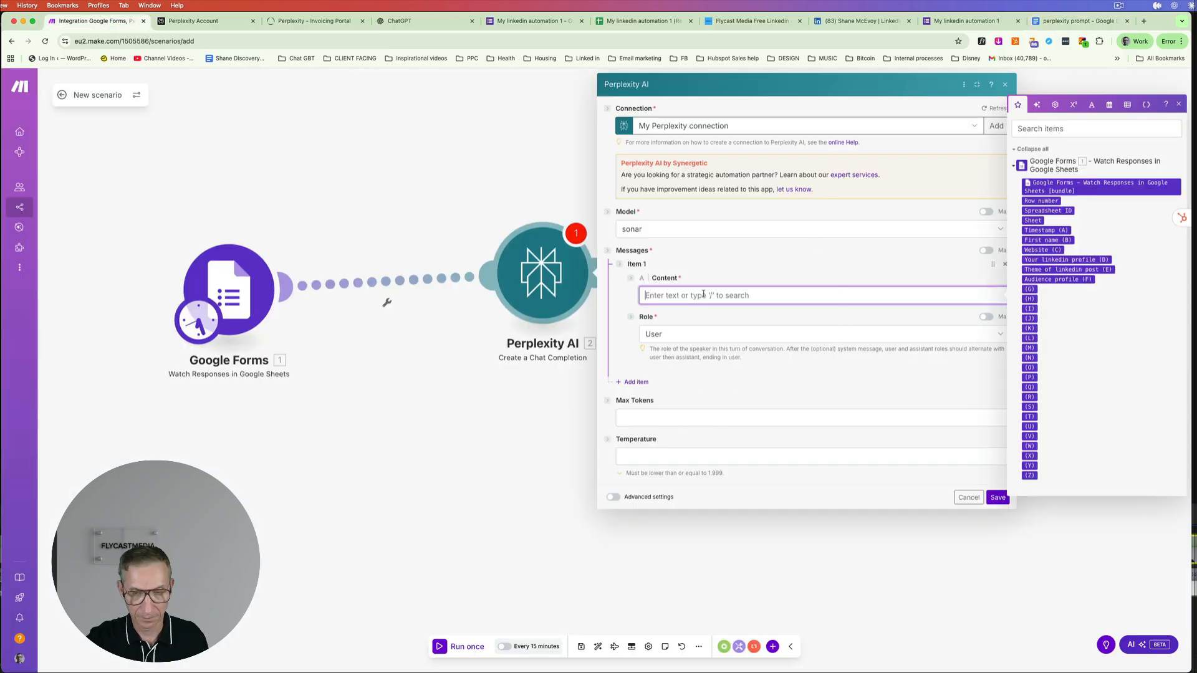
pyautogui.press('super+v')
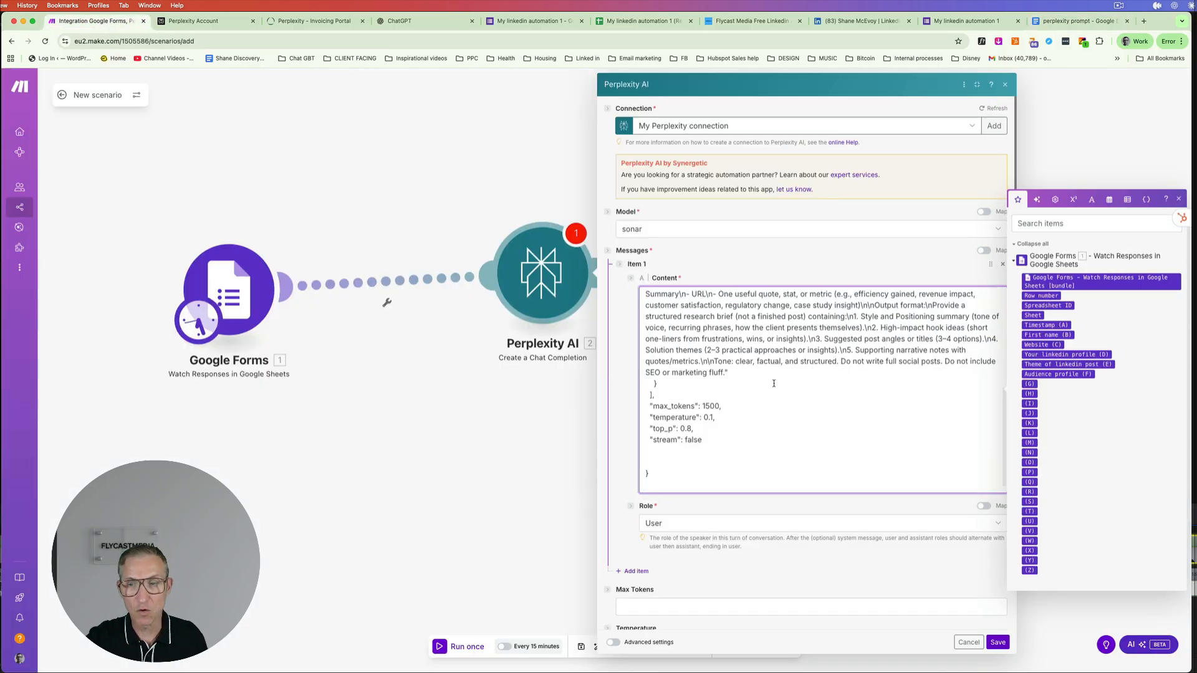
pyautogui.scroll(10, 835, 439)
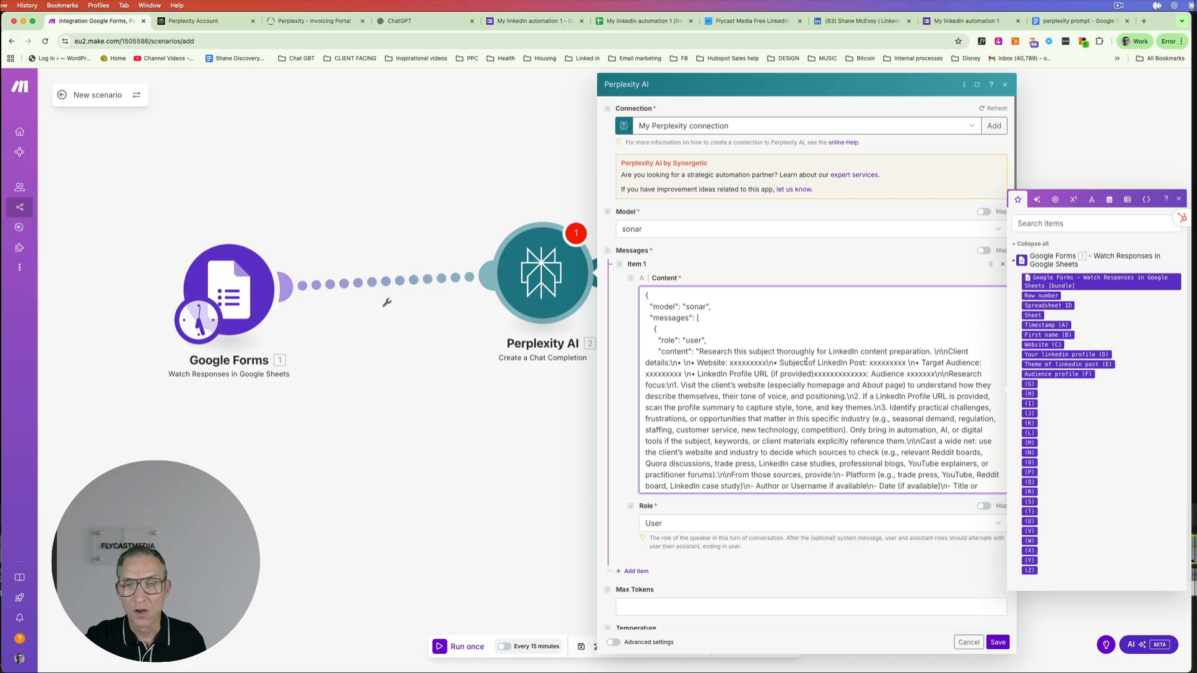
# - Replace the Website and post-subject placeholders with the Website (C) and Theme of linkedin post (E) answers
pyautogui.click(765, 365)
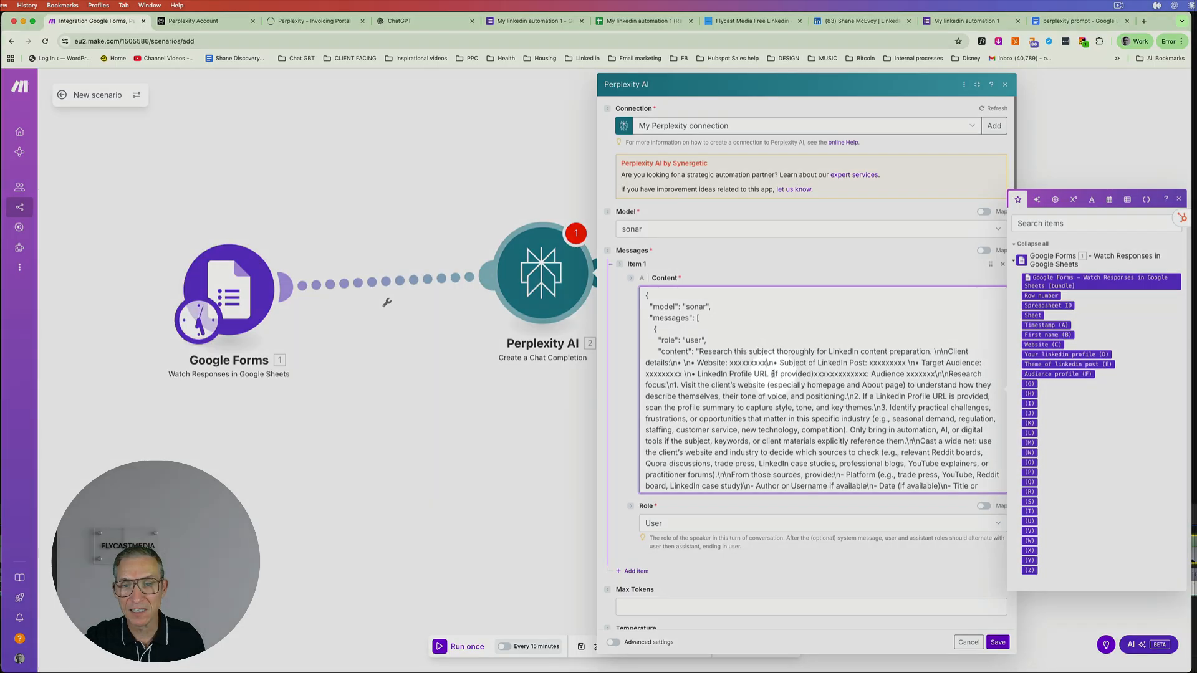
pyautogui.press('BackSpace')
pyautogui.press('BackSpace')
pyautogui.press('BackSpace')
pyautogui.press('BackSpace')
pyautogui.press('BackSpace')
pyautogui.press('BackSpace')
pyautogui.press('BackSpace')
pyautogui.press('BackSpace')
pyautogui.press('BackSpace')
pyautogui.press('BackSpace')
pyautogui.press('BackSpace')
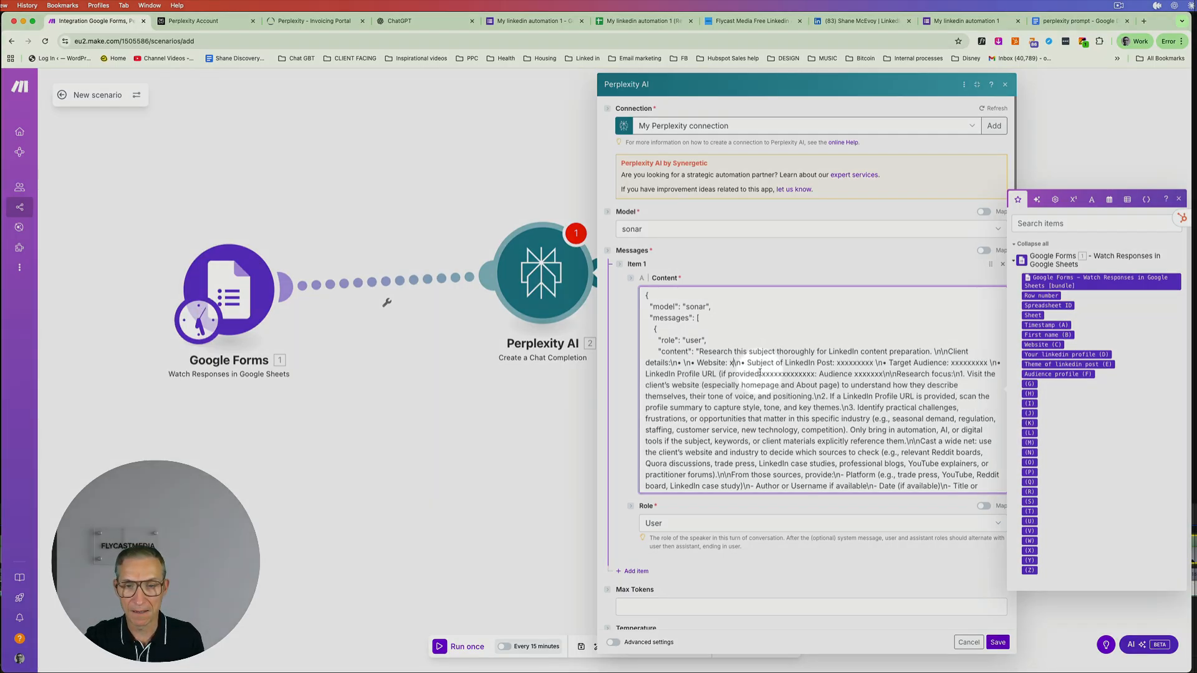
pyautogui.write(':')
pyautogui.click(1046, 345)
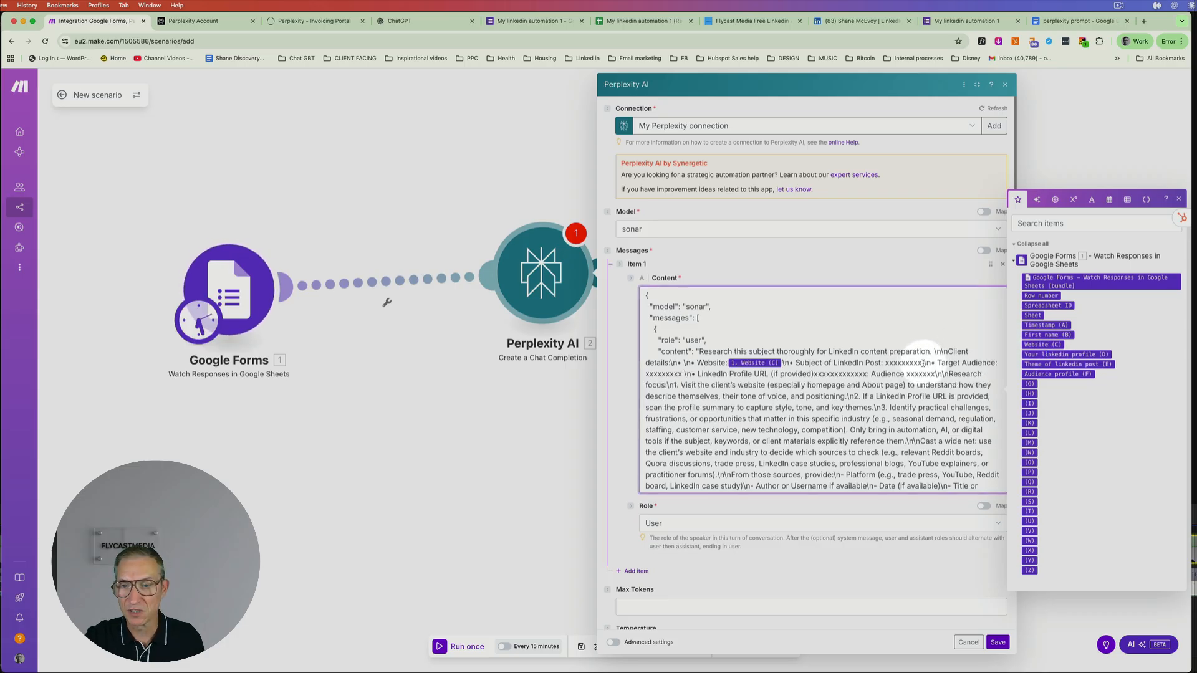
pyautogui.press('BackSpace')
pyautogui.press('BackSpace')
pyautogui.press('BackSpace')
pyautogui.press('BackSpace')
pyautogui.press('BackSpace')
pyautogui.press('BackSpace')
pyautogui.press('BackSpace')
pyautogui.press('BackSpace')
pyautogui.press('BackSpace')
pyautogui.press('BackSpace')
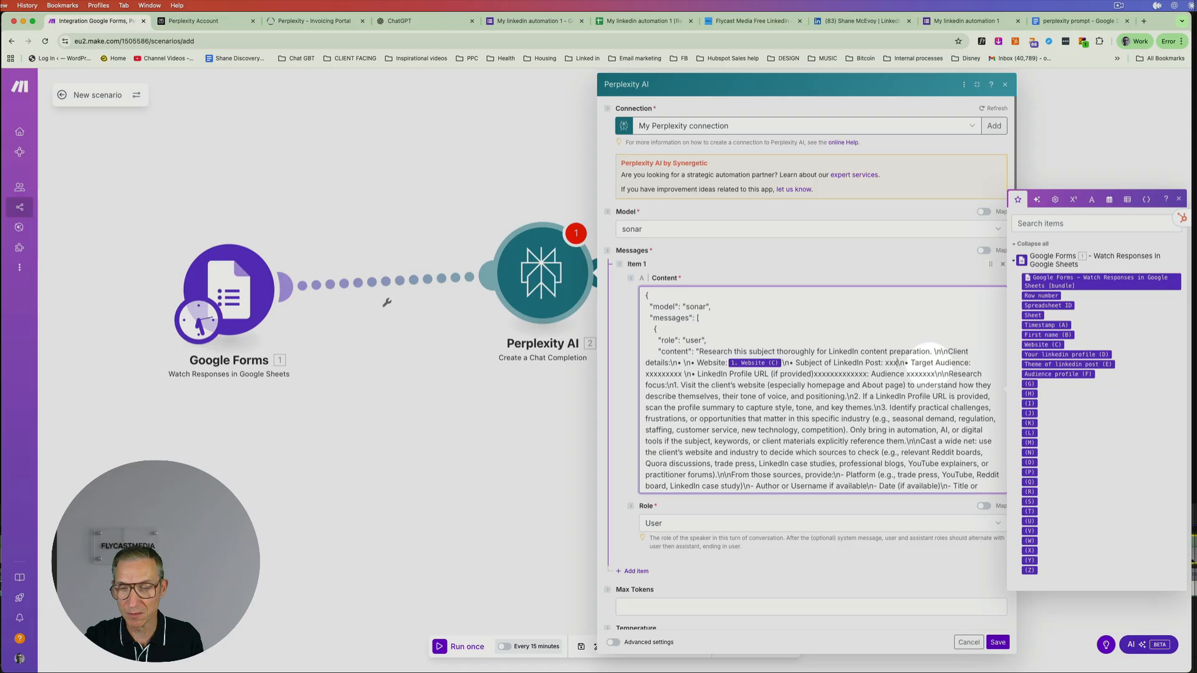
pyautogui.click(1058, 364)
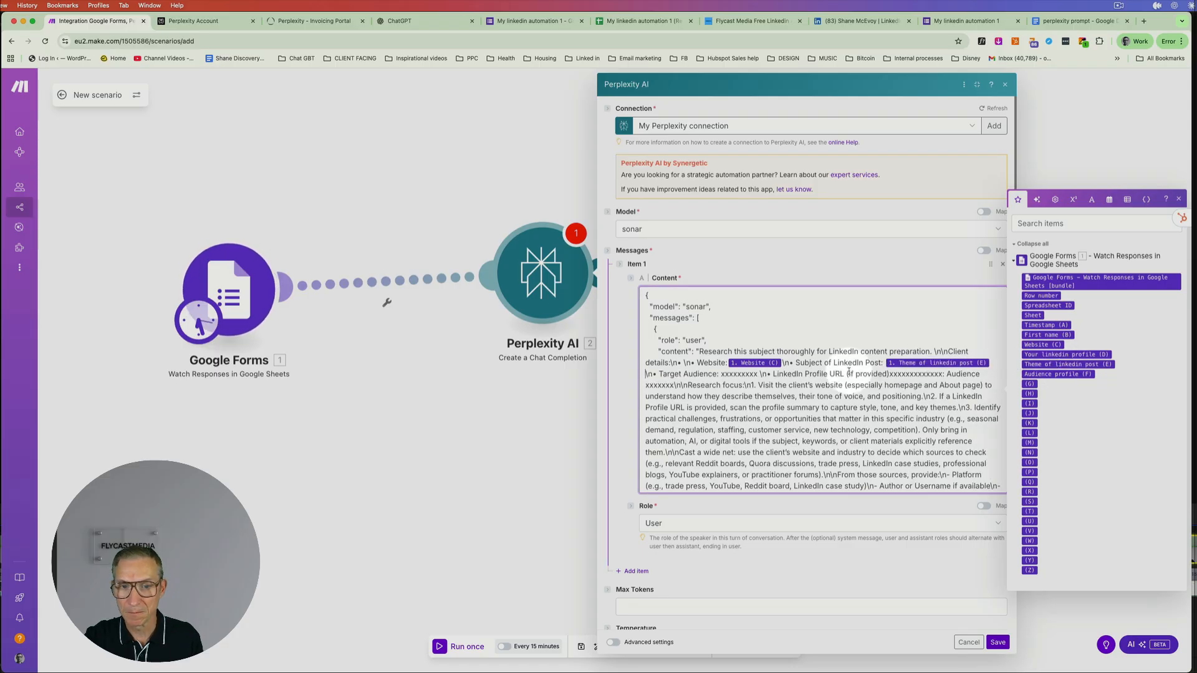
# - Map Audience profile (F) and Your linkedin profile (D) into the prompt, deleting leftover placeholder text
pyautogui.click(756, 374)
pyautogui.press('BackSpace')
pyautogui.press('BackSpace')
pyautogui.press('BackSpace')
pyautogui.press('BackSpace')
pyautogui.press('BackSpace')
pyautogui.press('BackSpace')
pyautogui.press('BackSpace')
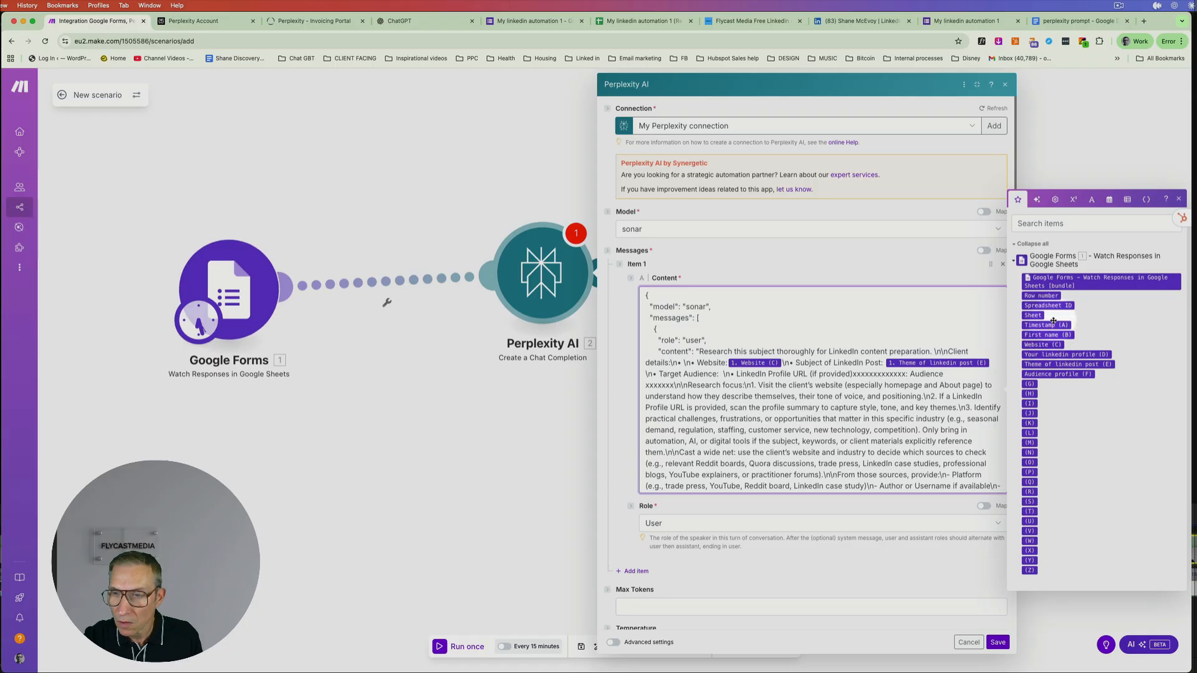
pyautogui.click(1061, 375)
pyautogui.moveTo(991, 374); pyautogui.dragTo(938, 374)
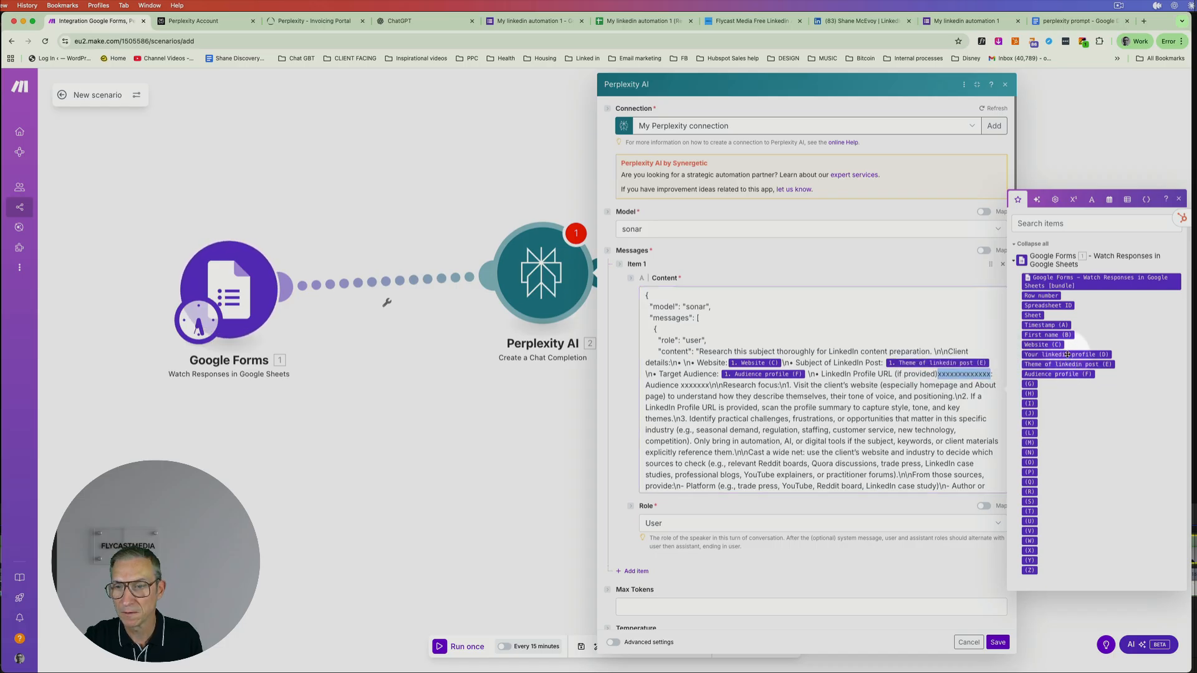
pyautogui.click(1067, 354)
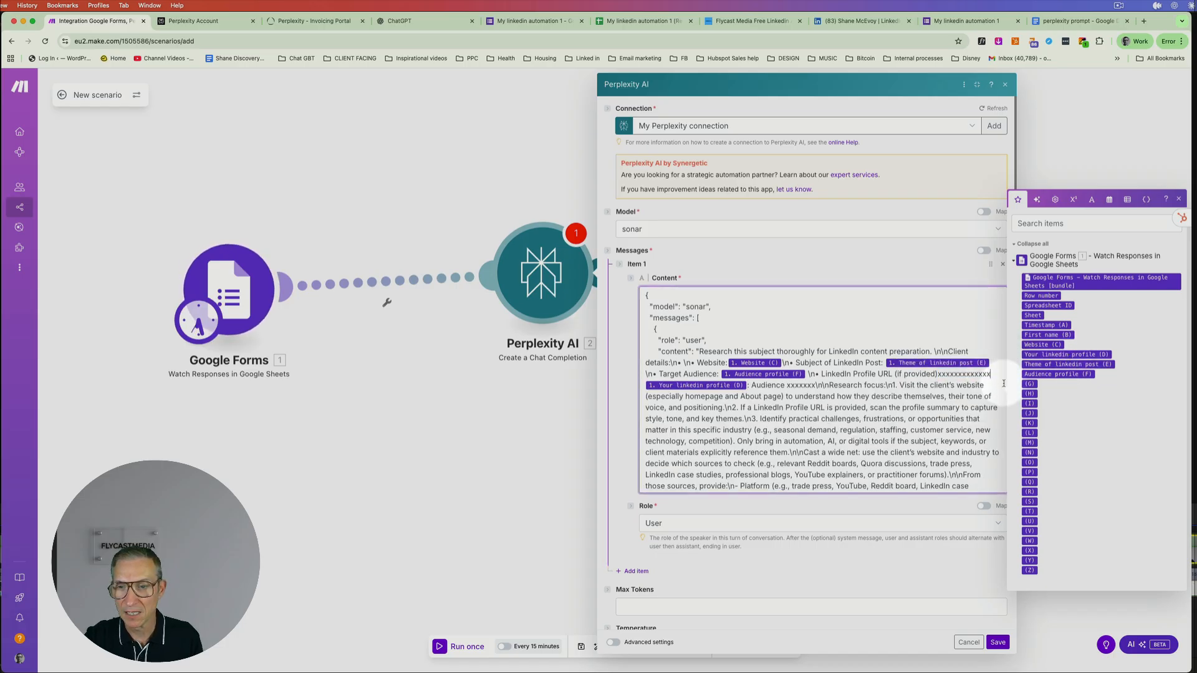
pyautogui.press('BackSpace')
pyautogui.press('BackSpace')
pyautogui.press('BackSpace')
pyautogui.press('BackSpace')
pyautogui.press('BackSpace')
pyautogui.press('BackSpace')
pyautogui.press('BackSpace')
pyautogui.press('BackSpace')
pyautogui.press('BackSpace')
pyautogui.press('BackSpace')
pyautogui.press('BackSpace')
pyautogui.press('BackSpace')
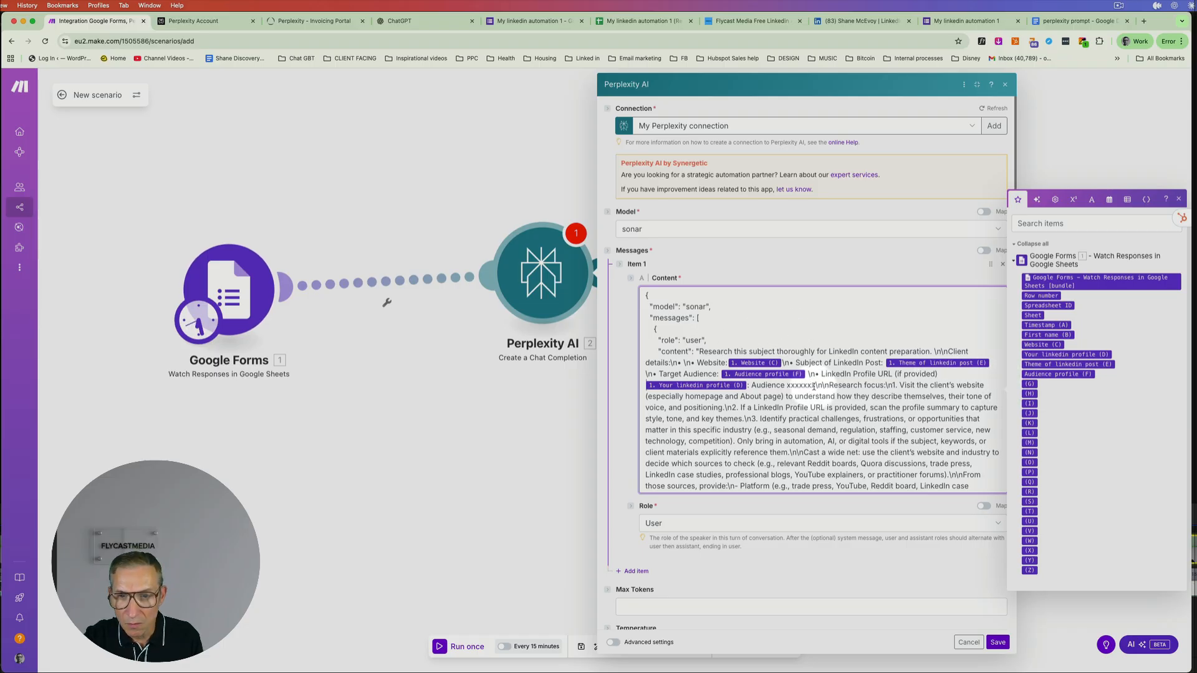
pyautogui.moveTo(814, 386); pyautogui.dragTo(748, 388)
pyautogui.press('BackSpace')
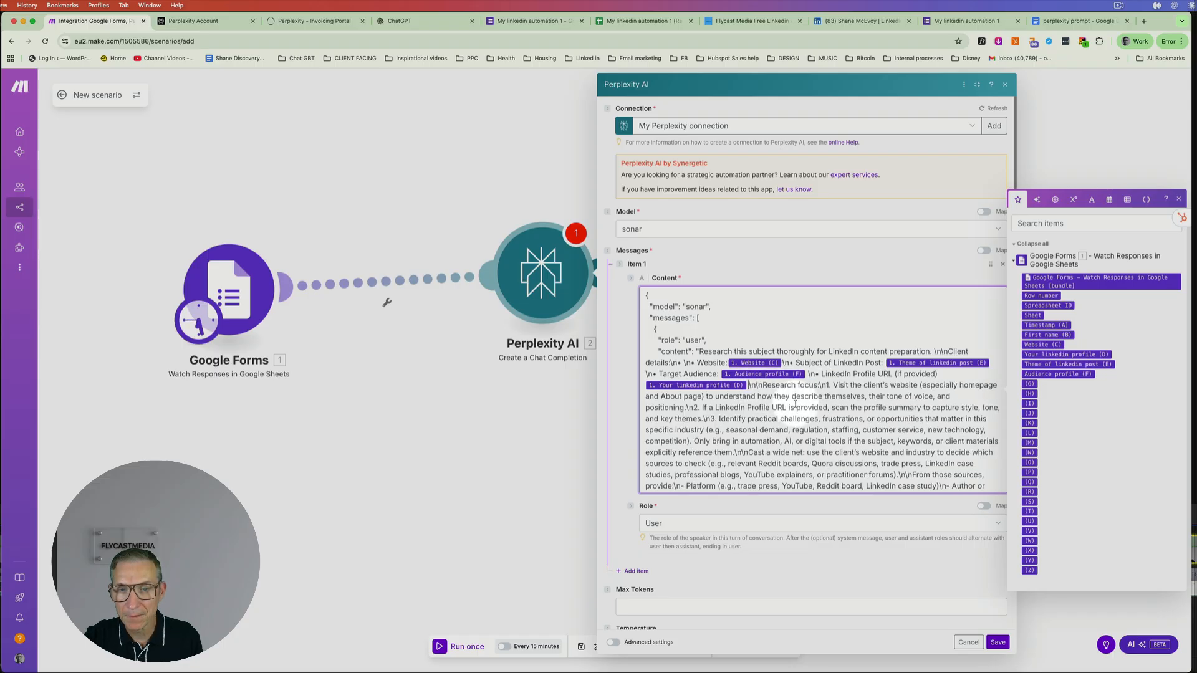
# - Copy 1500 from the prompt's max_tokens line into Max Tokens and save the Perplexity module
pyautogui.scroll(-10, 807, 397)
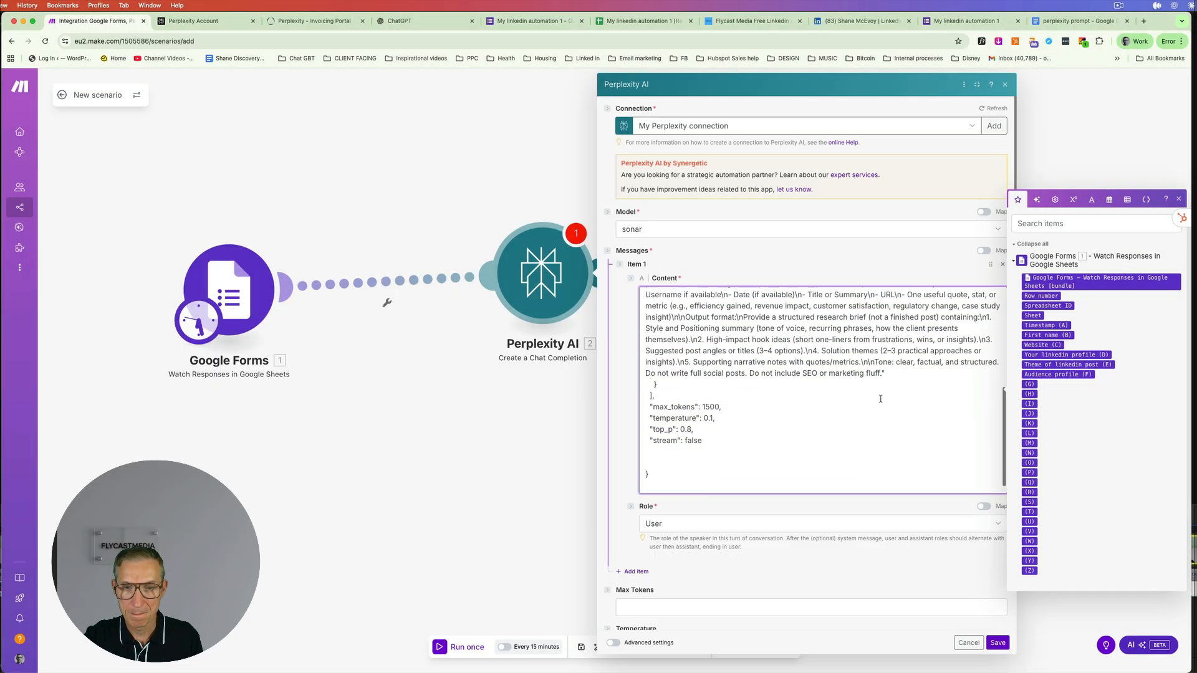
pyautogui.scroll(10, 880, 399)
pyautogui.scroll(-10, 881, 399)
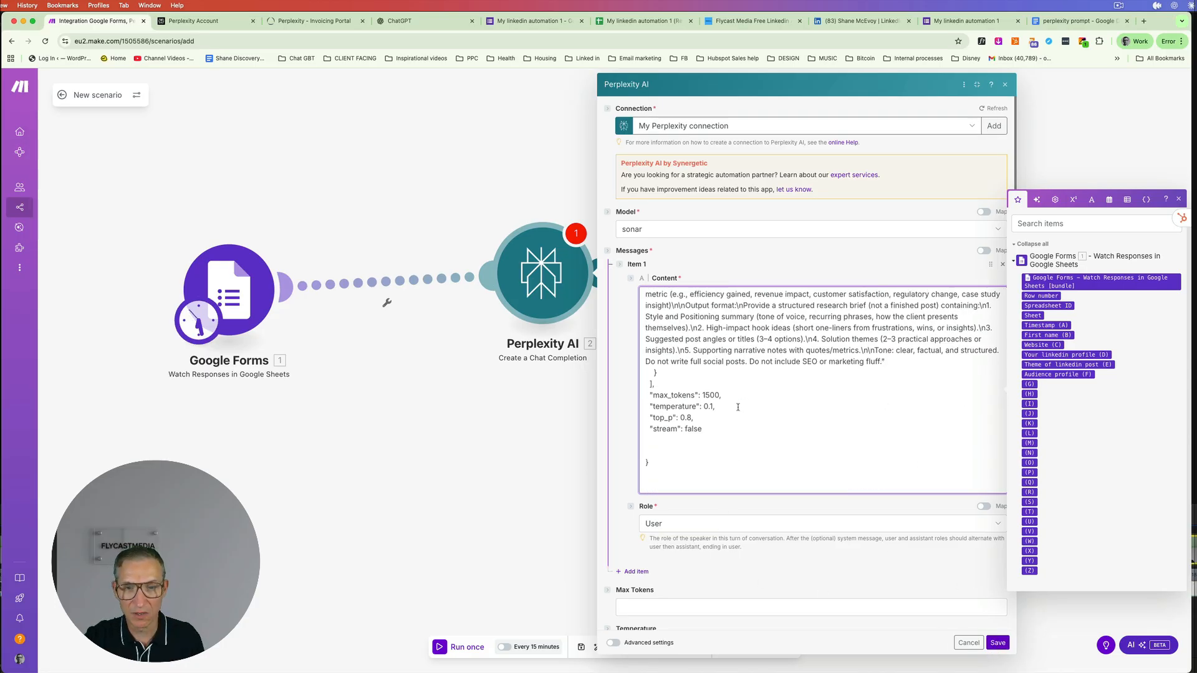
pyautogui.moveTo(722, 395); pyautogui.dragTo(703, 395)
pyautogui.press('super+c')
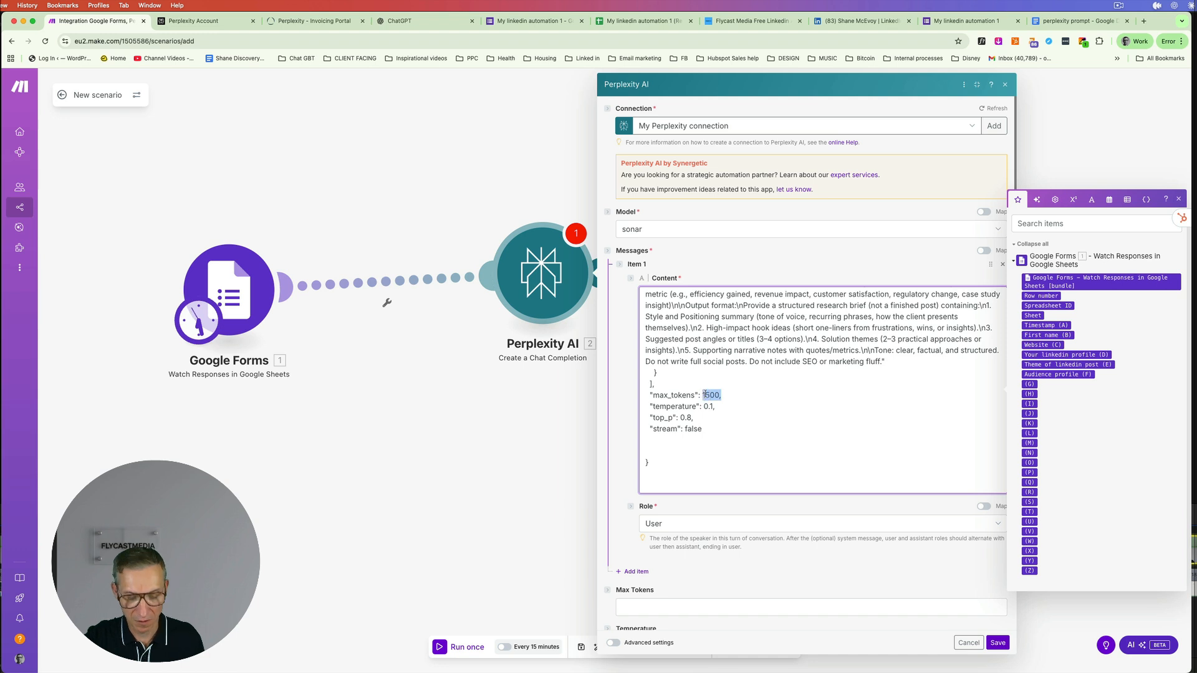
pyautogui.click(690, 610)
pyautogui.press('super+v')
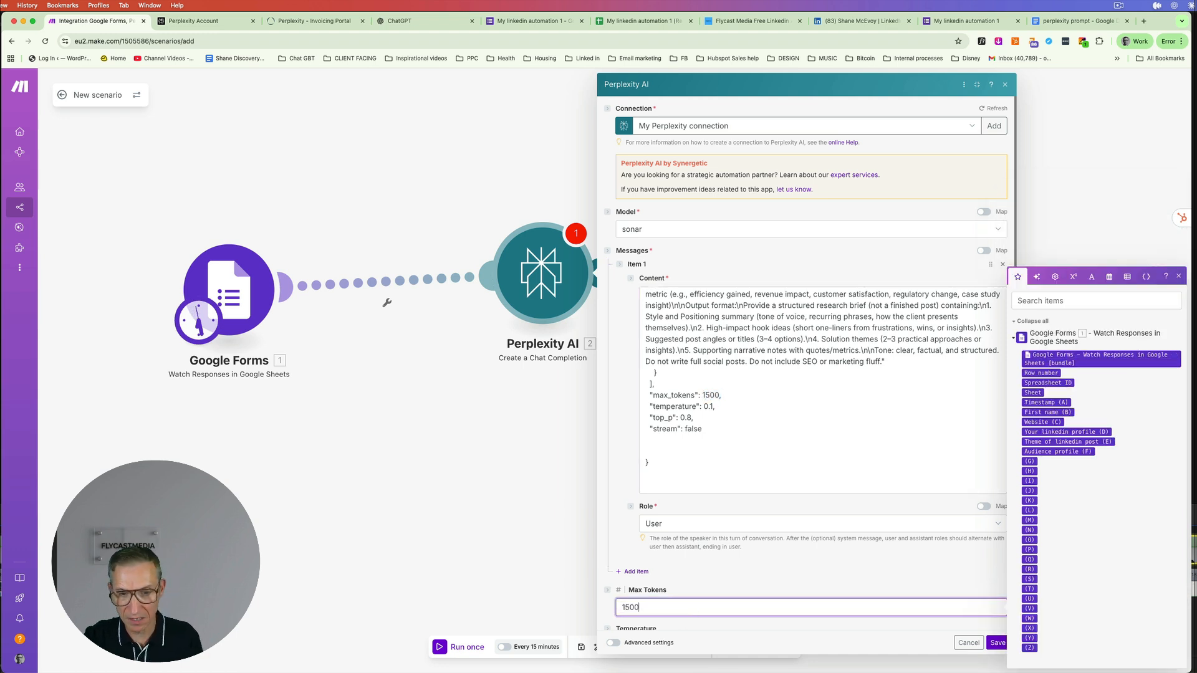
pyautogui.click(995, 643)
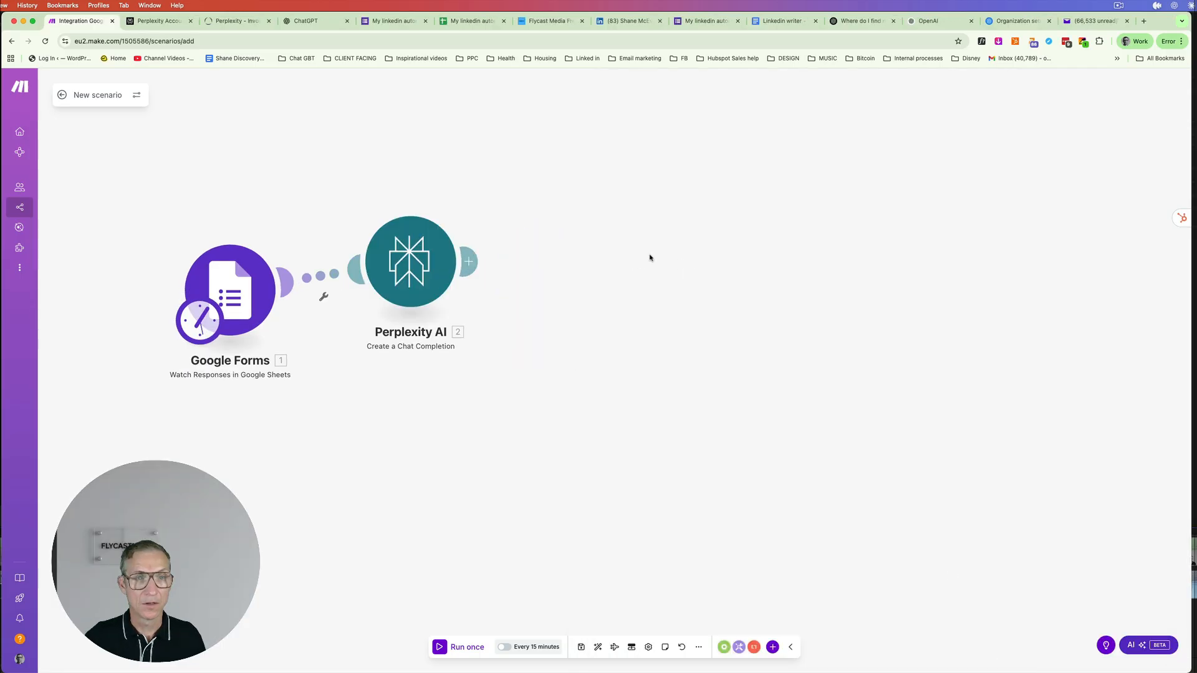
# - Add an OpenAI 'Create a completion (prompt)' module after the Perplexity AI module
pyautogui.click(470, 263)
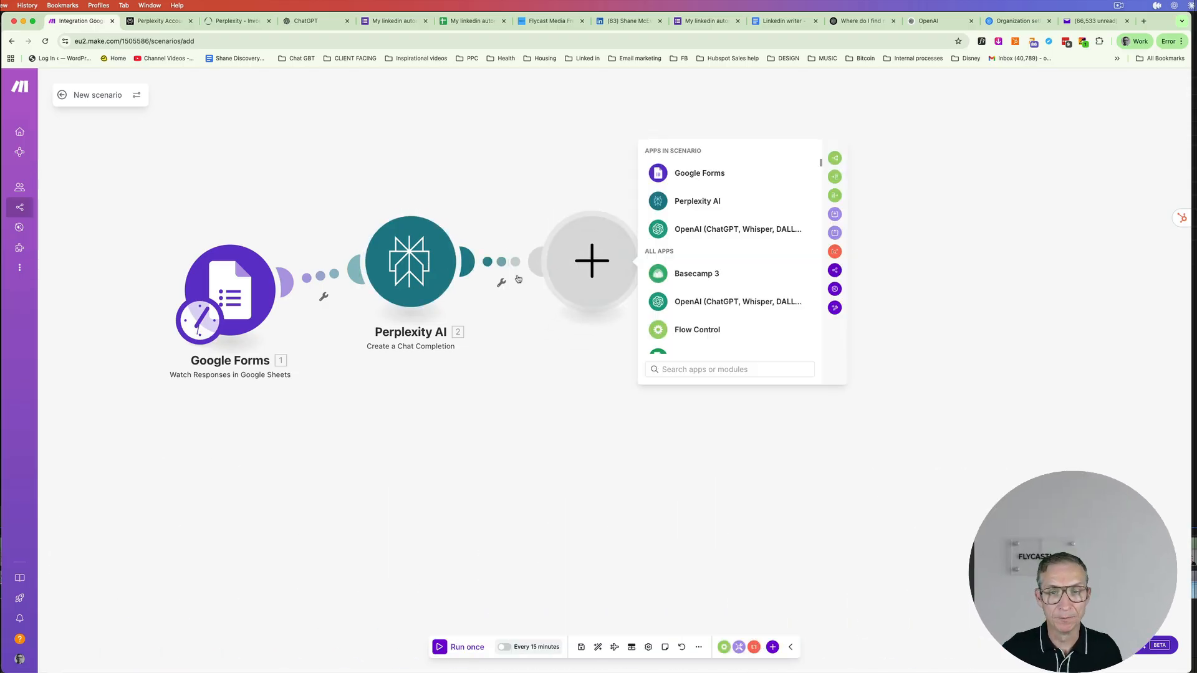
pyautogui.click(741, 304)
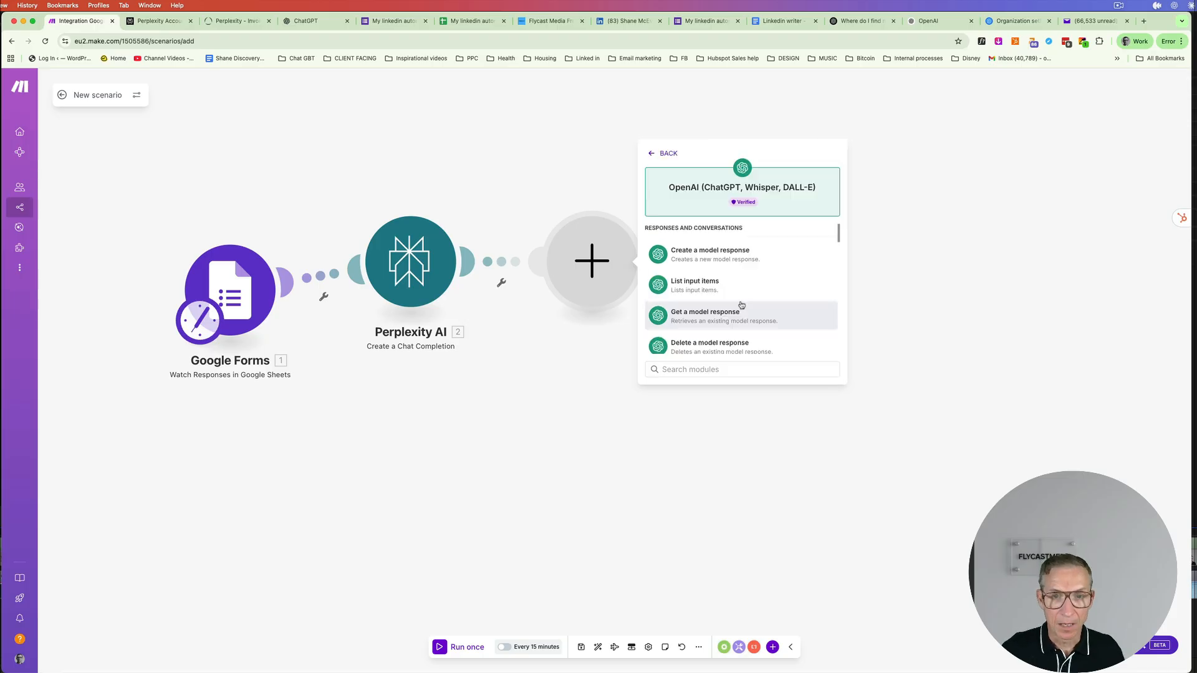
pyautogui.scroll(-4, 798, 304)
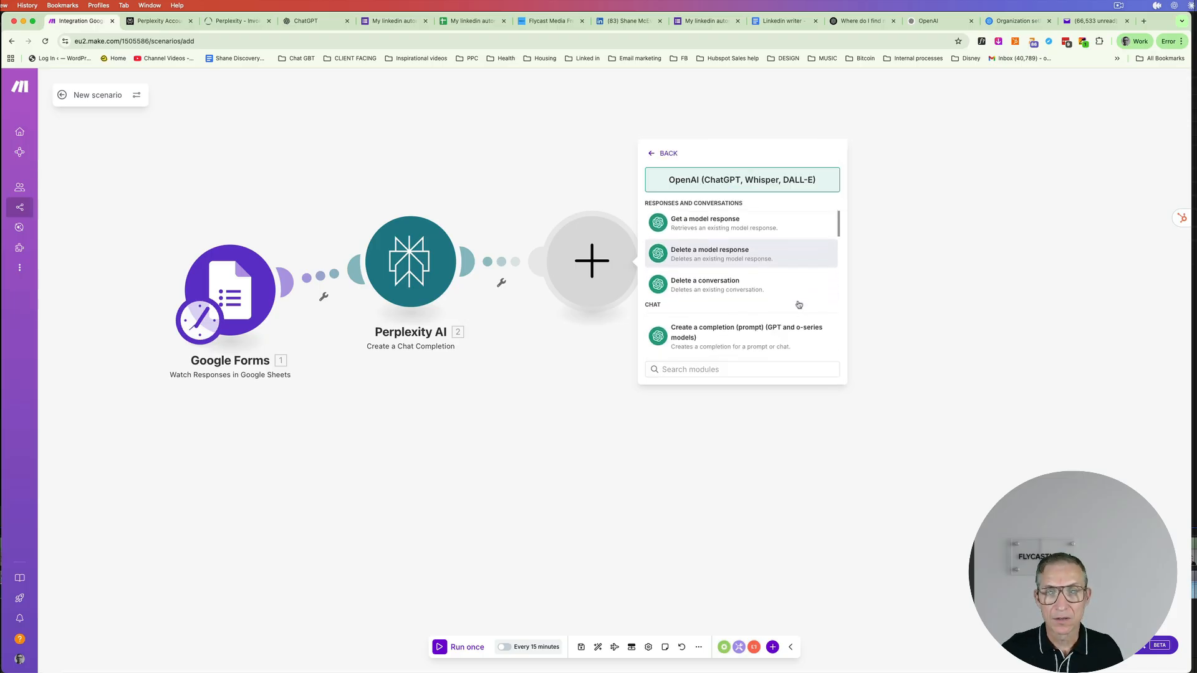
pyautogui.scroll(-1, 798, 304)
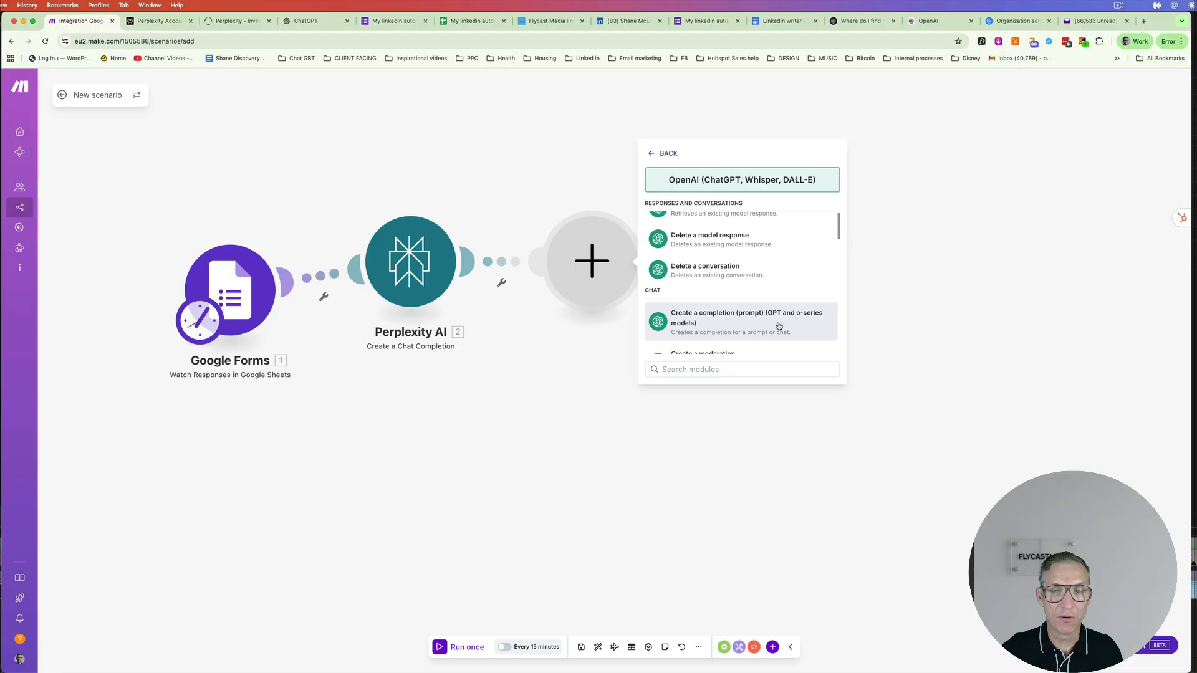
pyautogui.click(778, 326)
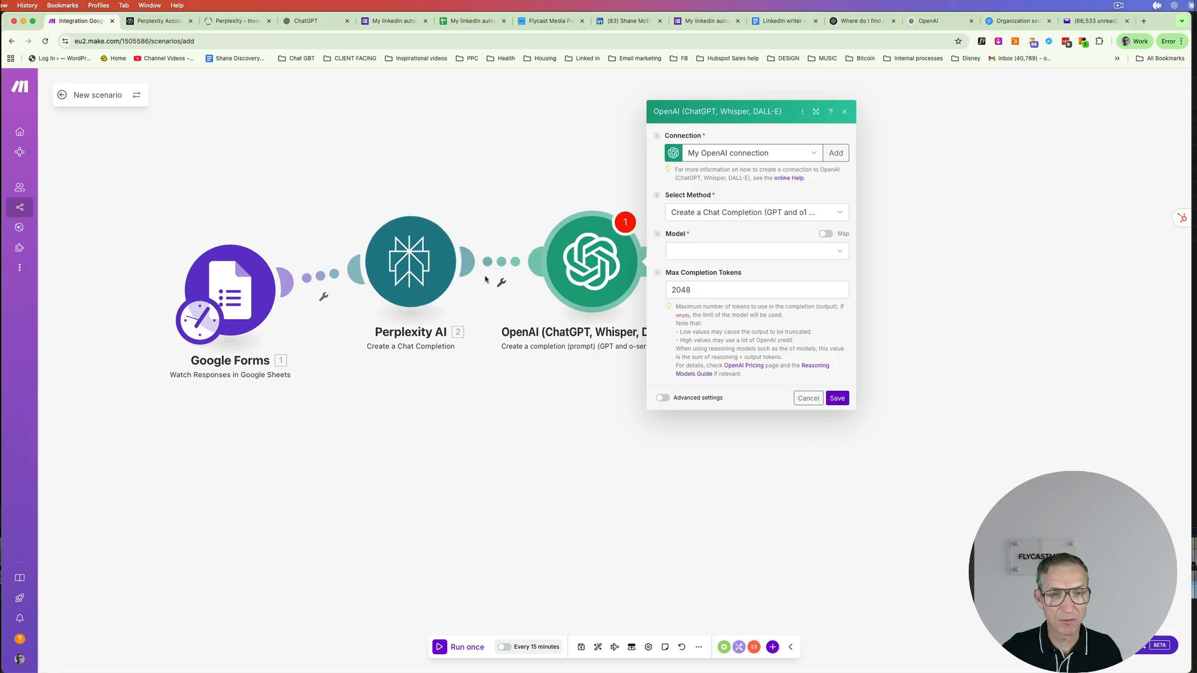
# - Start a new OpenAI connection and bring up the OpenAI platform's organization settings
pyautogui.click(840, 153)
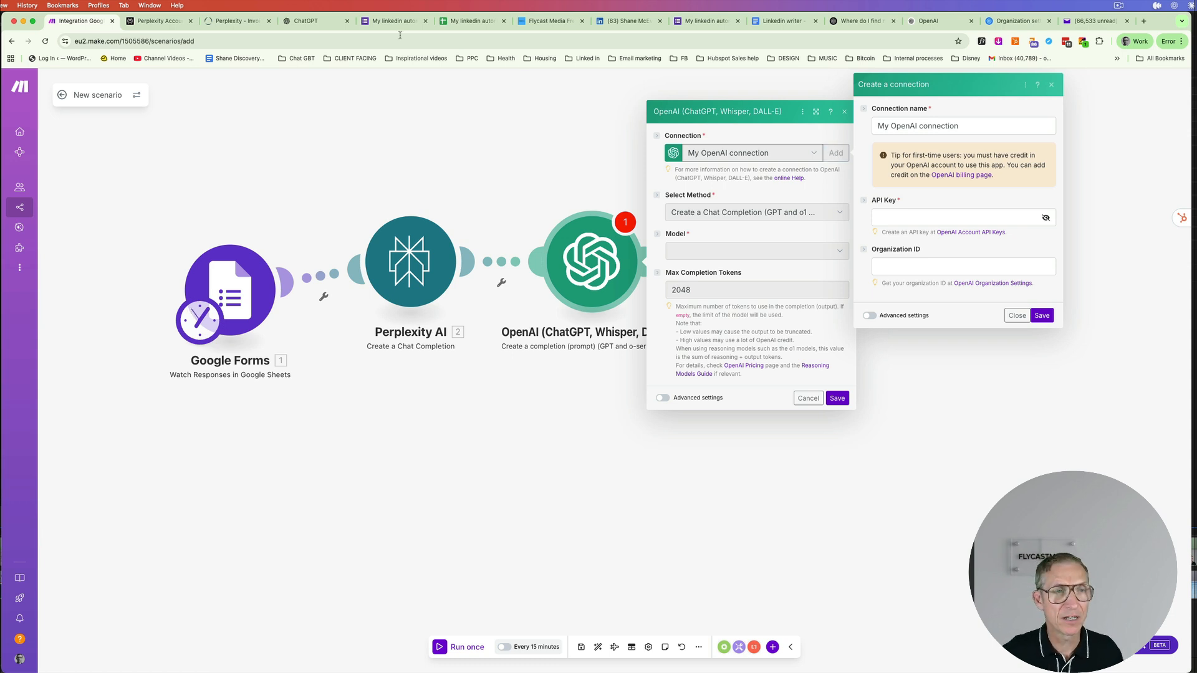
pyautogui.click(310, 22)
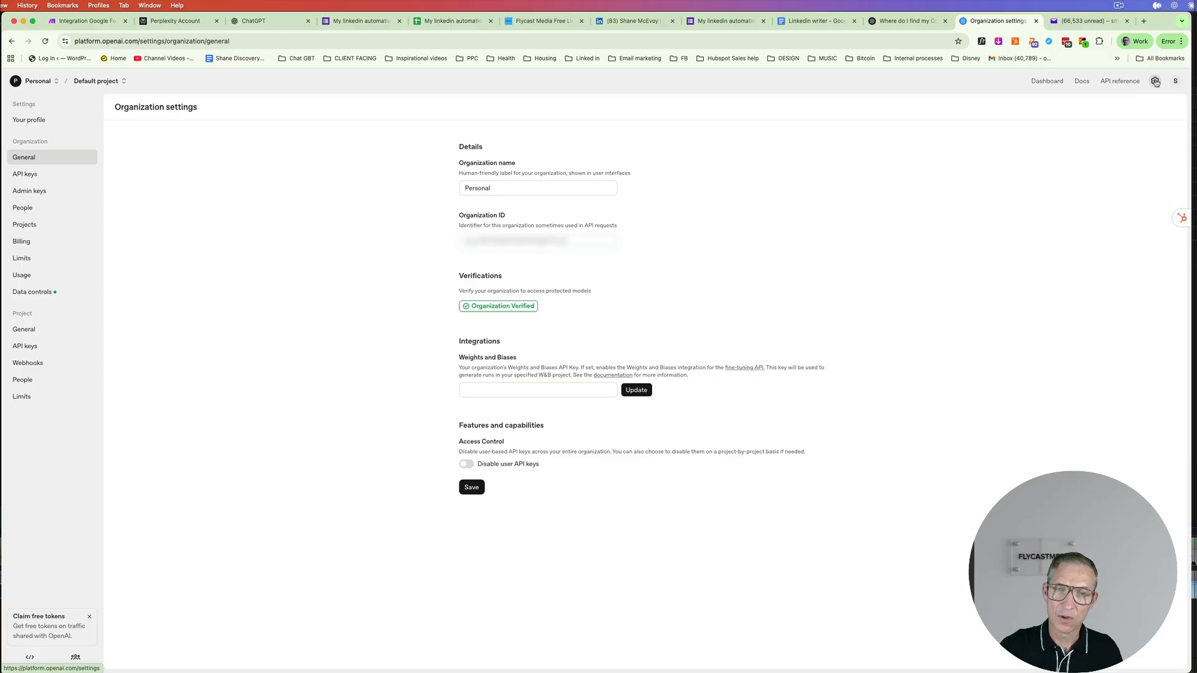
# - Create and copy a secret API key named 'Liked' for the Default project, then return to Make
pyautogui.click(18, 176)
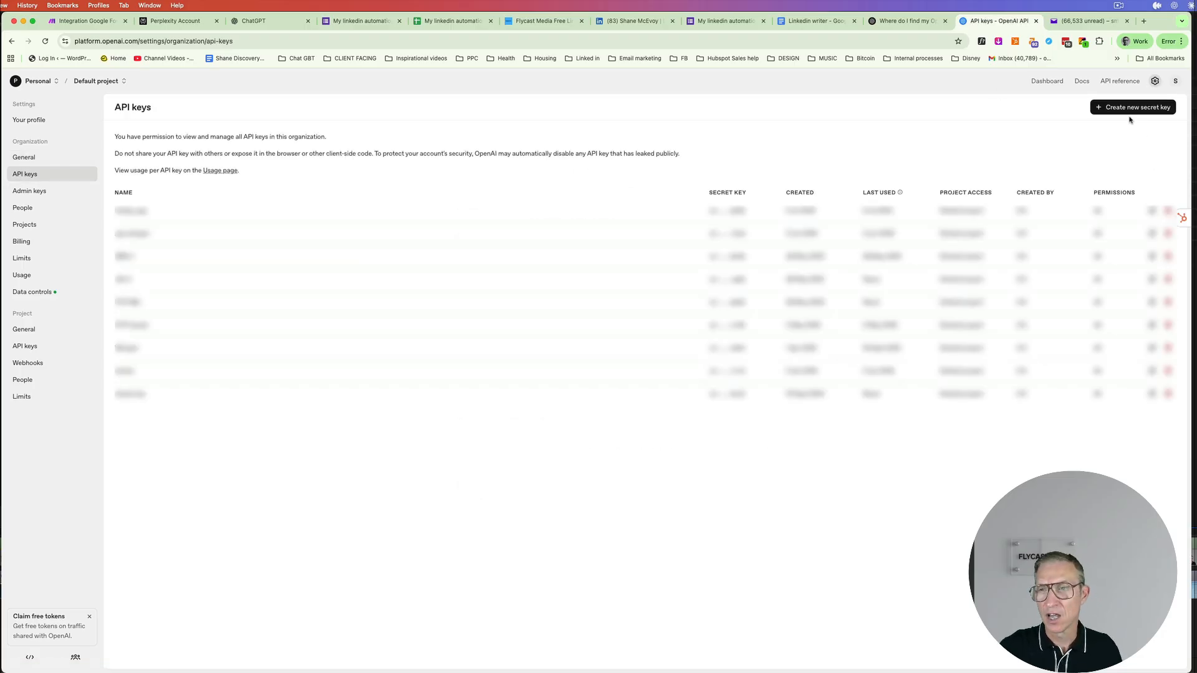
pyautogui.click(1128, 109)
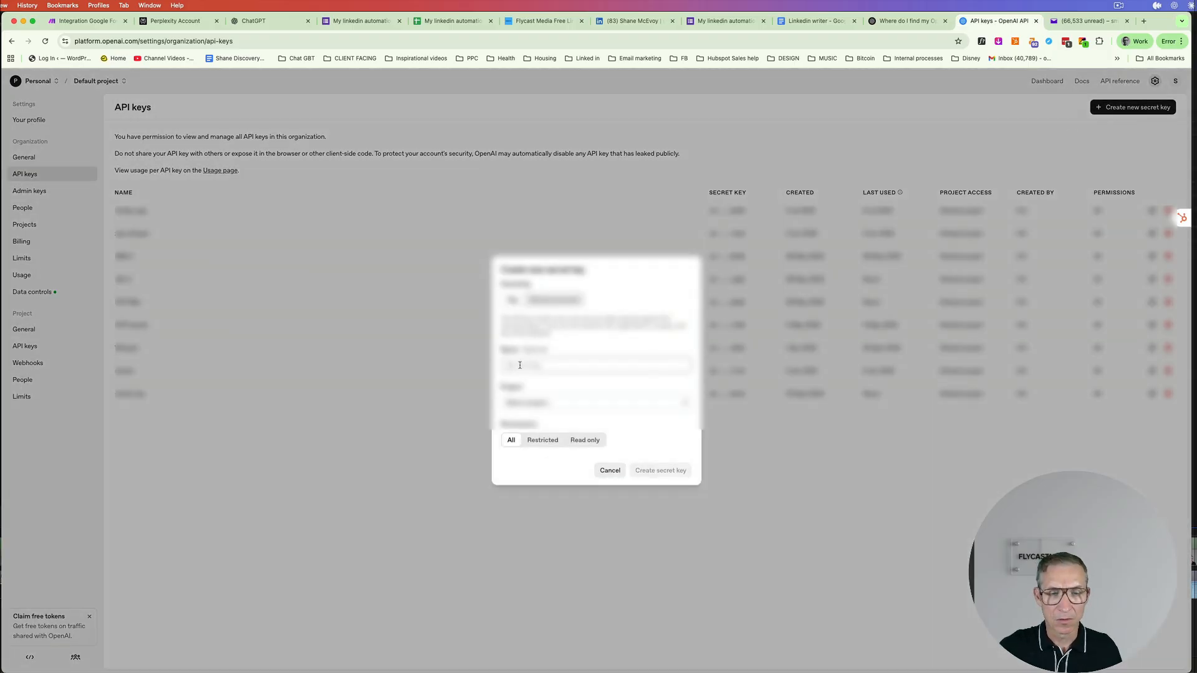
pyautogui.write('Liked')
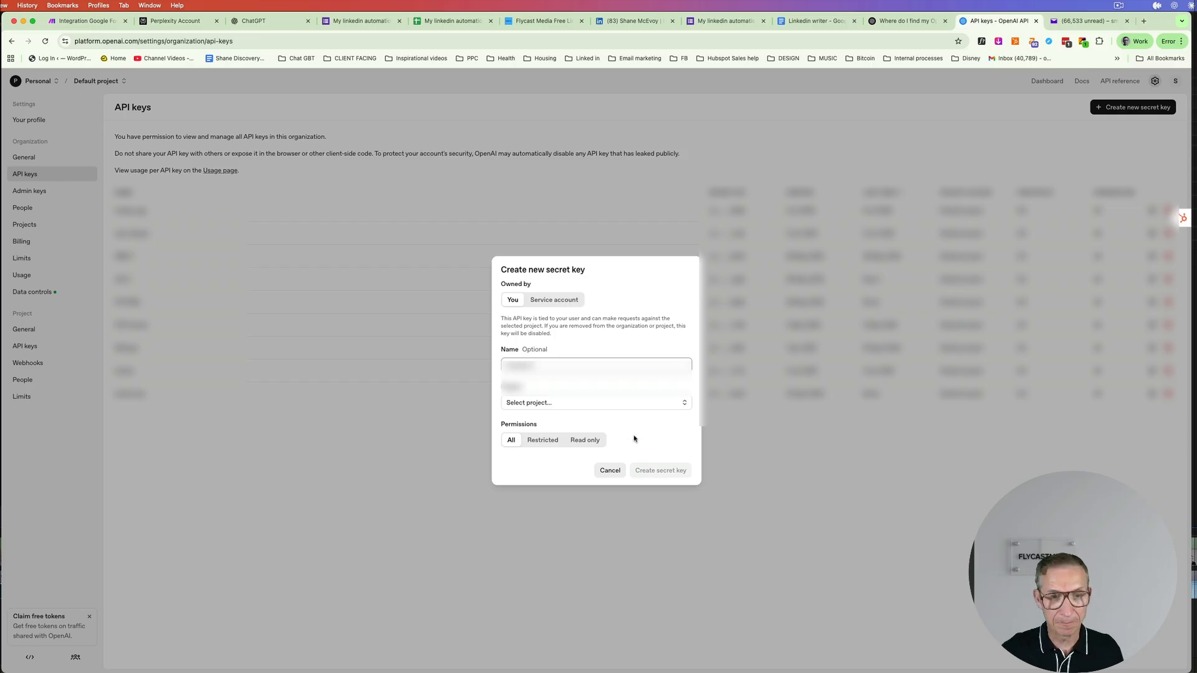
pyautogui.click(587, 404)
pyautogui.click(563, 422)
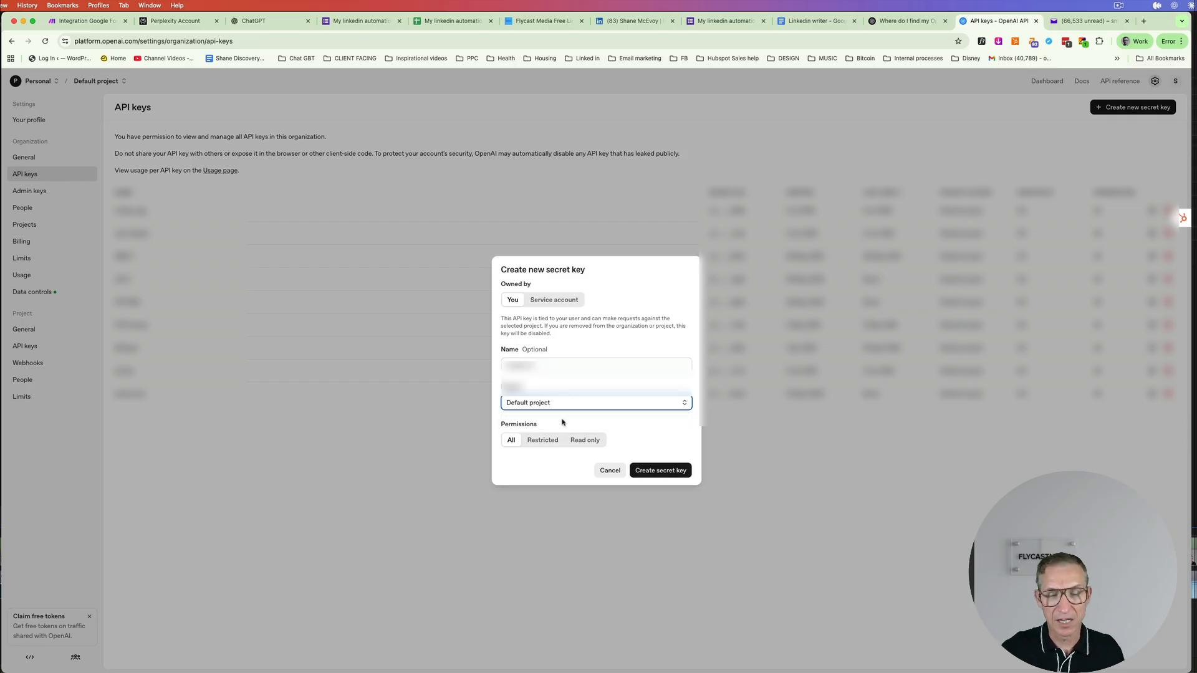
pyautogui.click(657, 474)
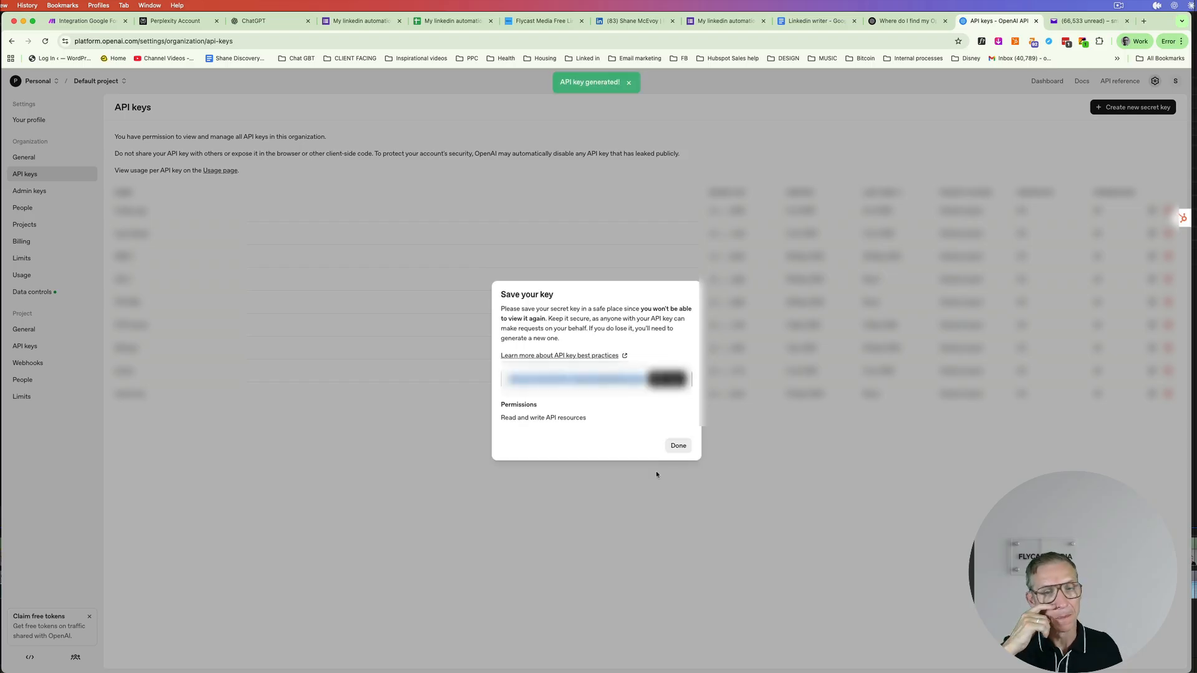
pyautogui.click(667, 380)
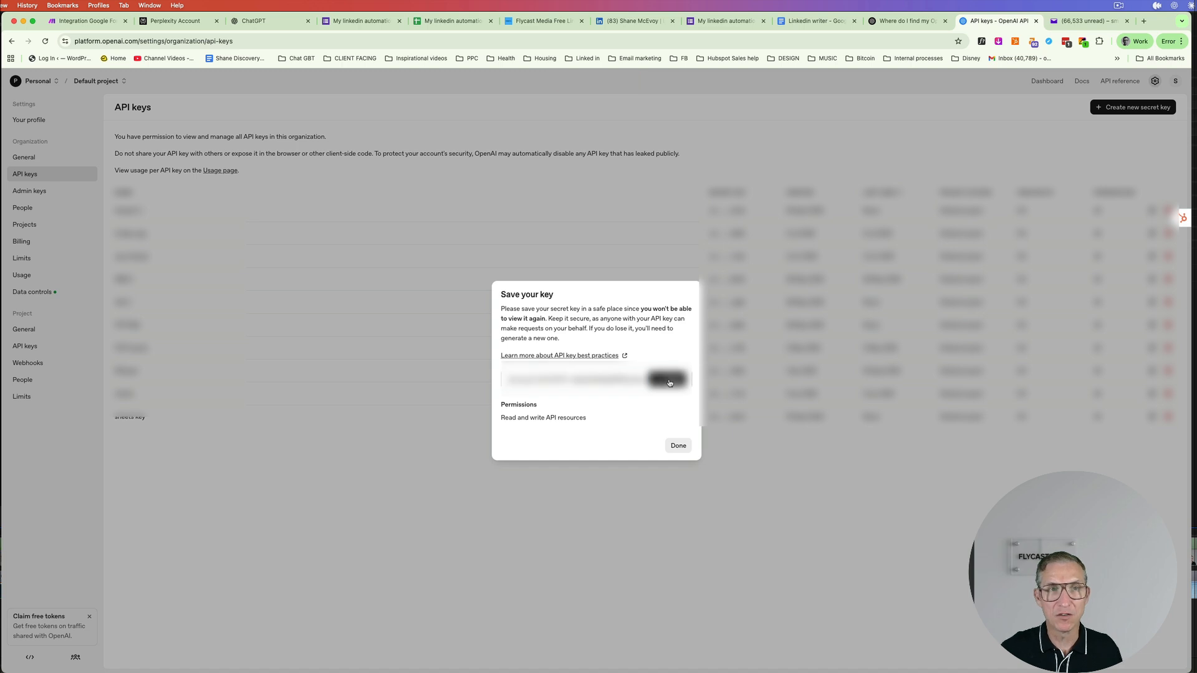
pyautogui.click(98, 23)
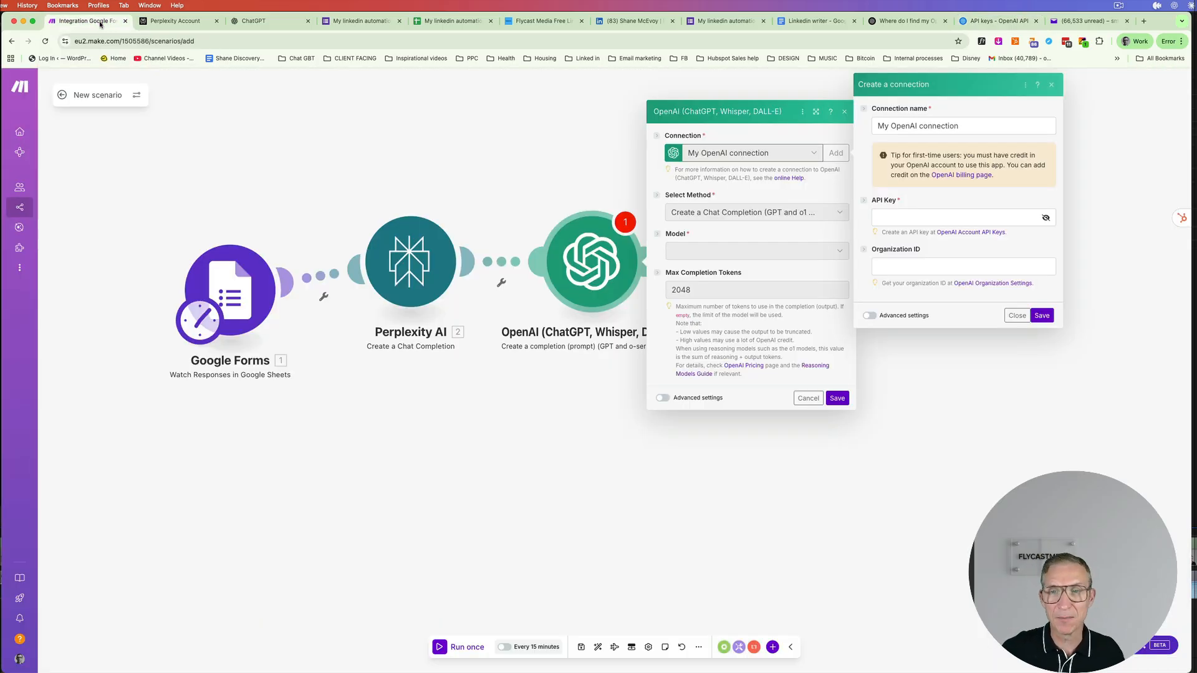
# - Paste the copied secret key into the connection's API Key field, then go back to OpenAI's API keys page
pyautogui.click(890, 217)
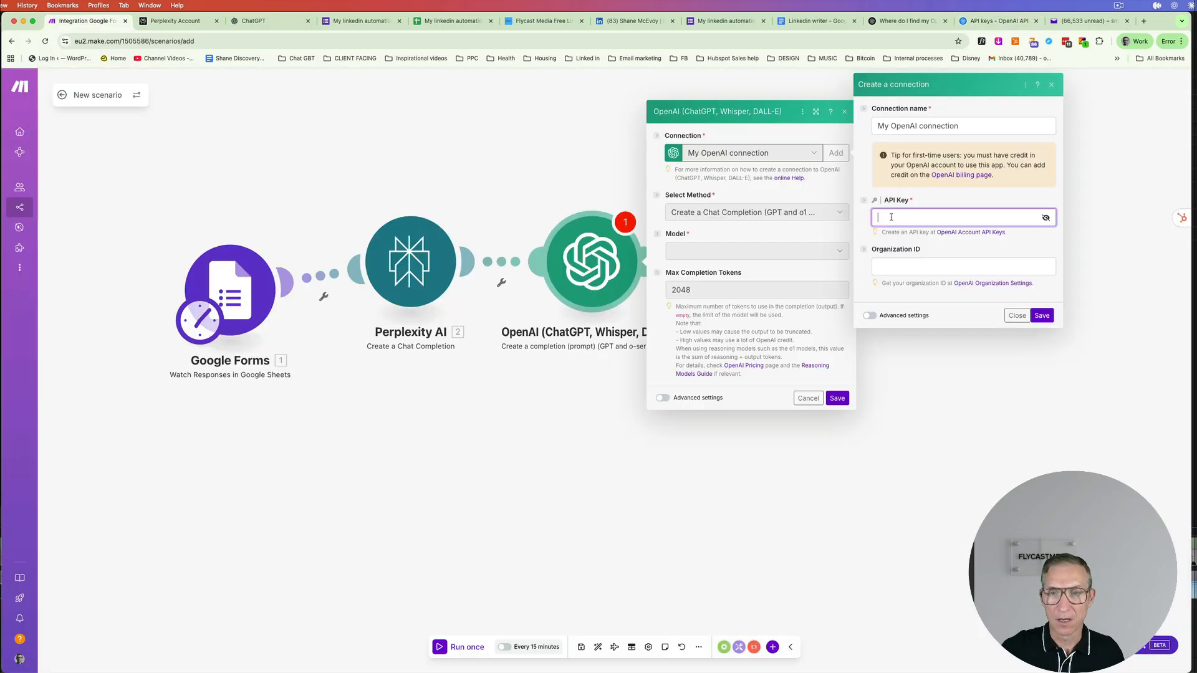
pyautogui.press('super+v')
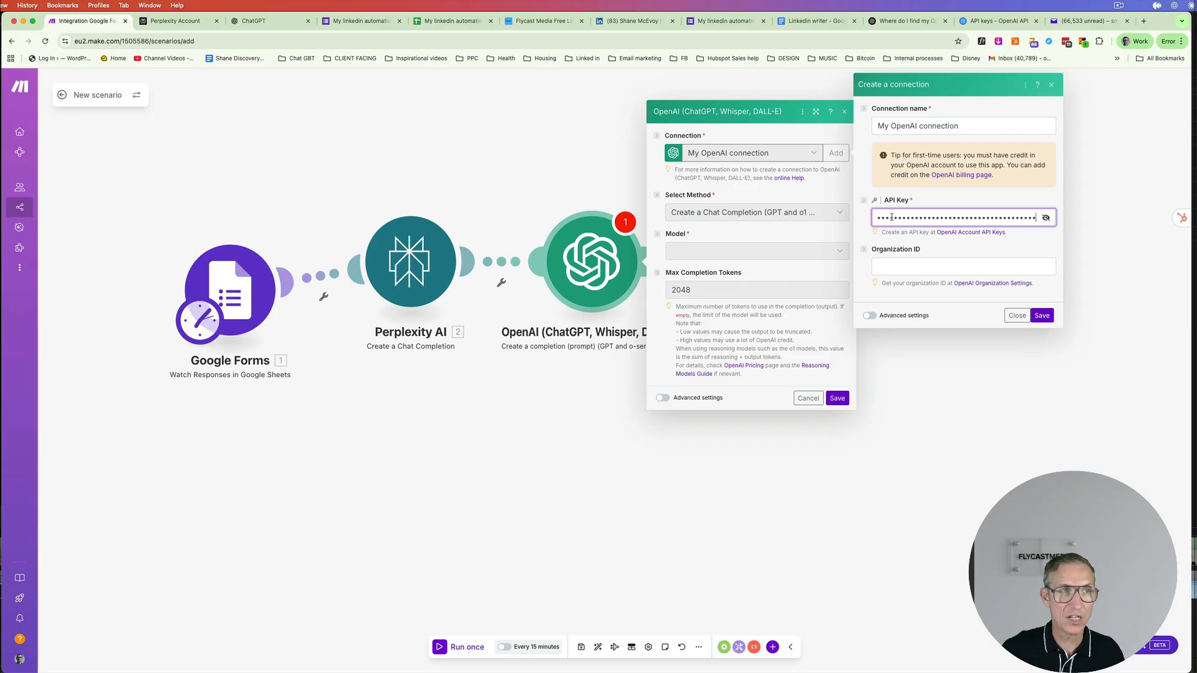
pyautogui.click(1009, 23)
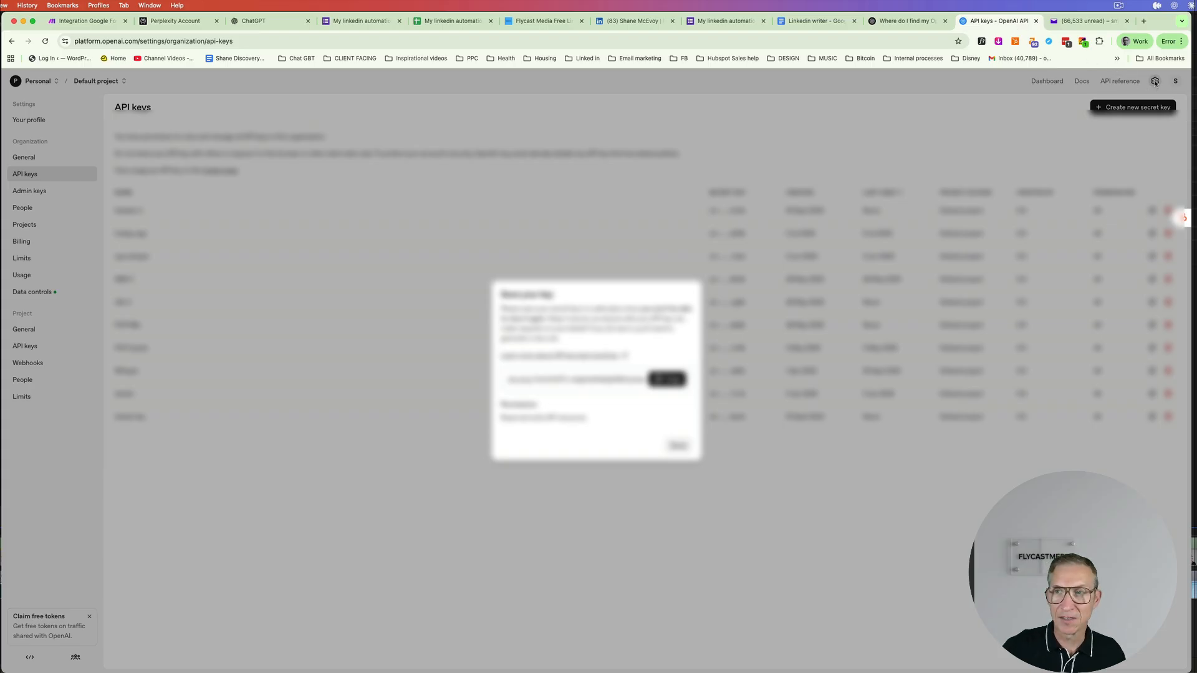
# - Copy the Organization ID from OpenAI's organization settings into Make's Organization ID field
pyautogui.click(679, 446)
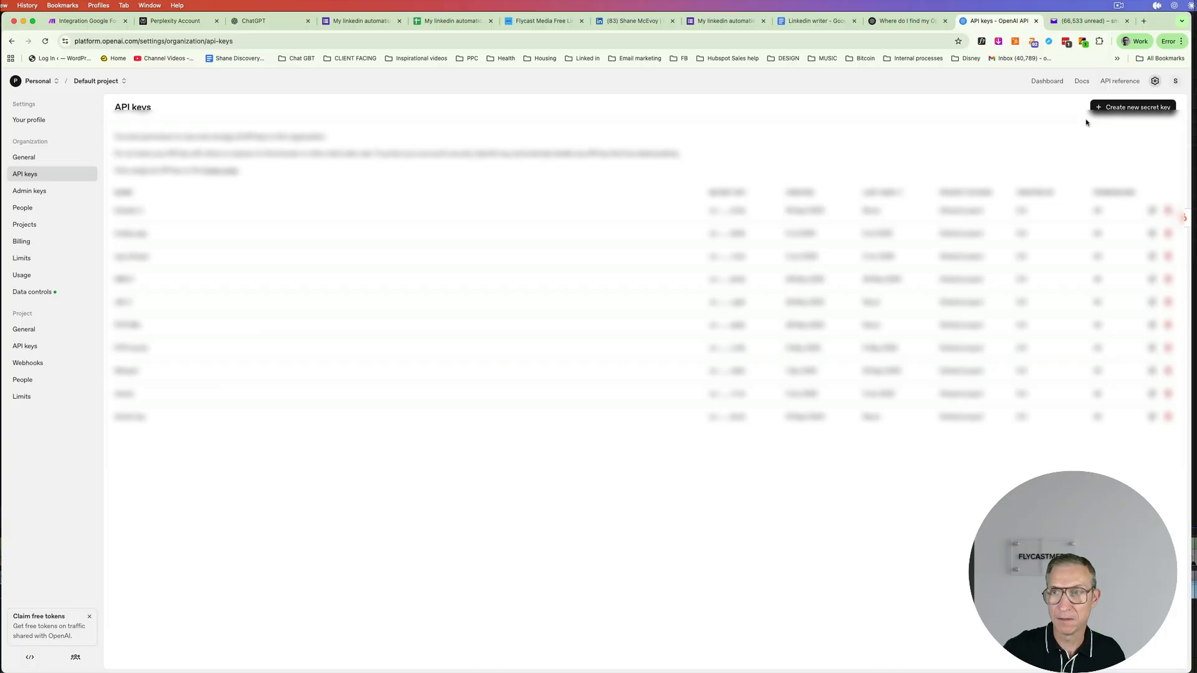
pyautogui.click(1155, 82)
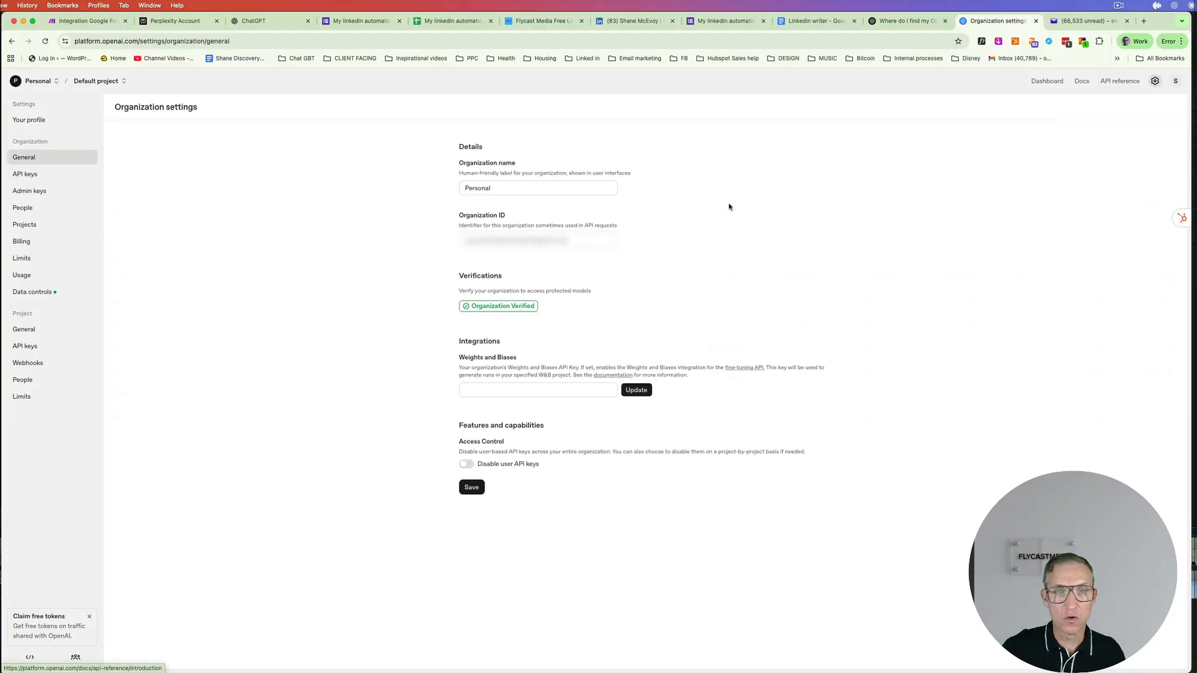
pyautogui.moveTo(588, 243); pyautogui.dragTo(445, 242)
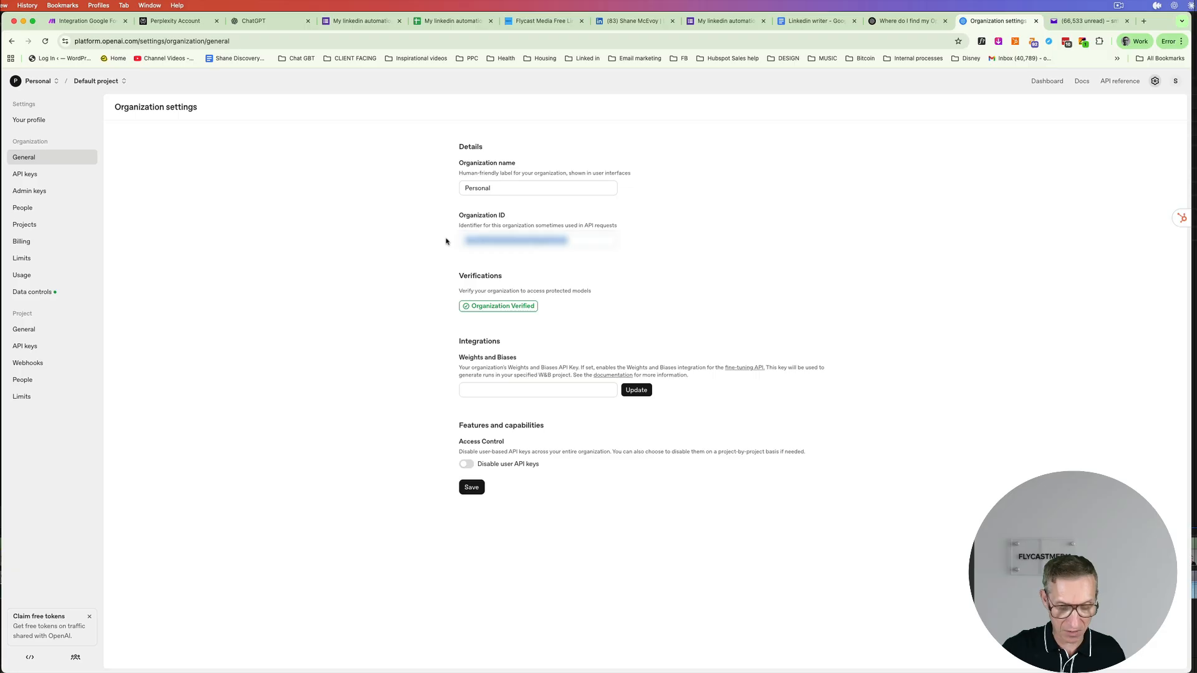
pyautogui.click(115, 24)
pyautogui.click(930, 270)
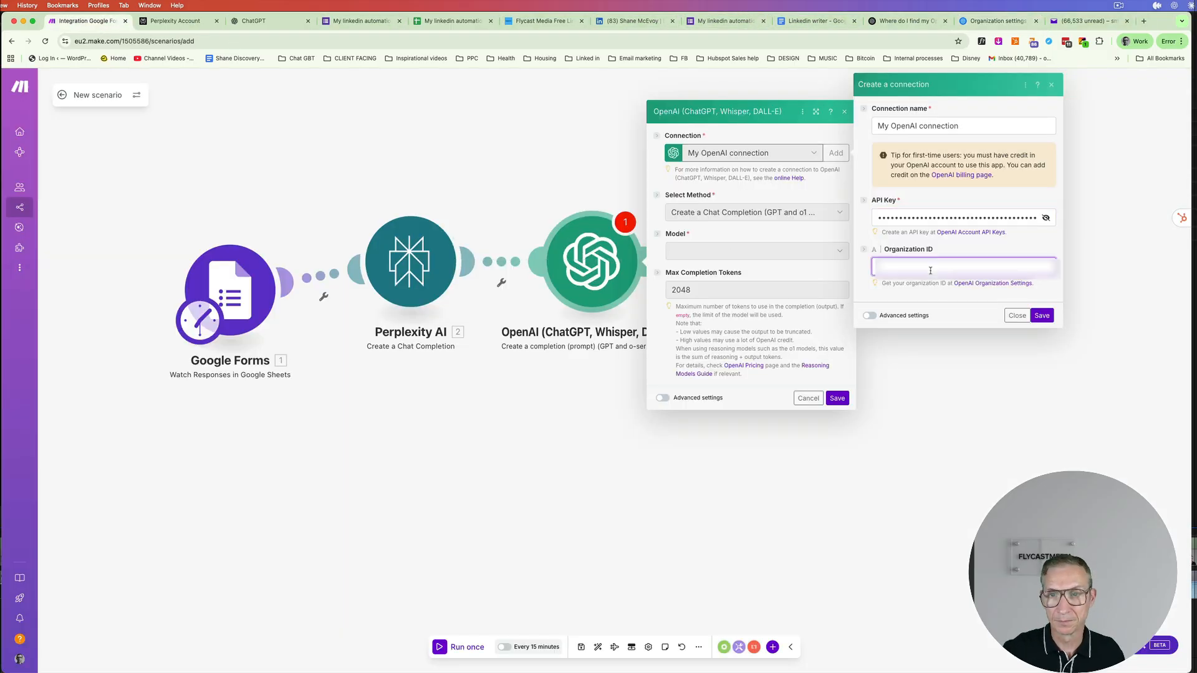
# - Save the OpenAI connection with the organization ID and choose gpt-5 as the model
pyautogui.press('super+v')
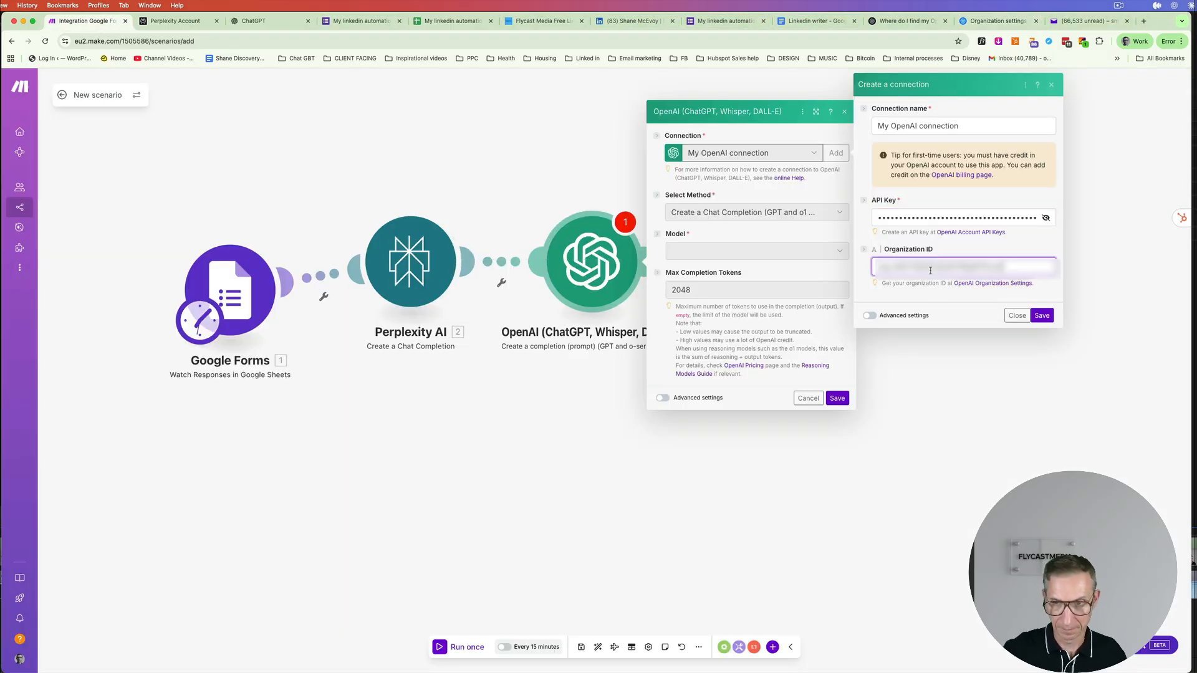
pyautogui.click(1042, 316)
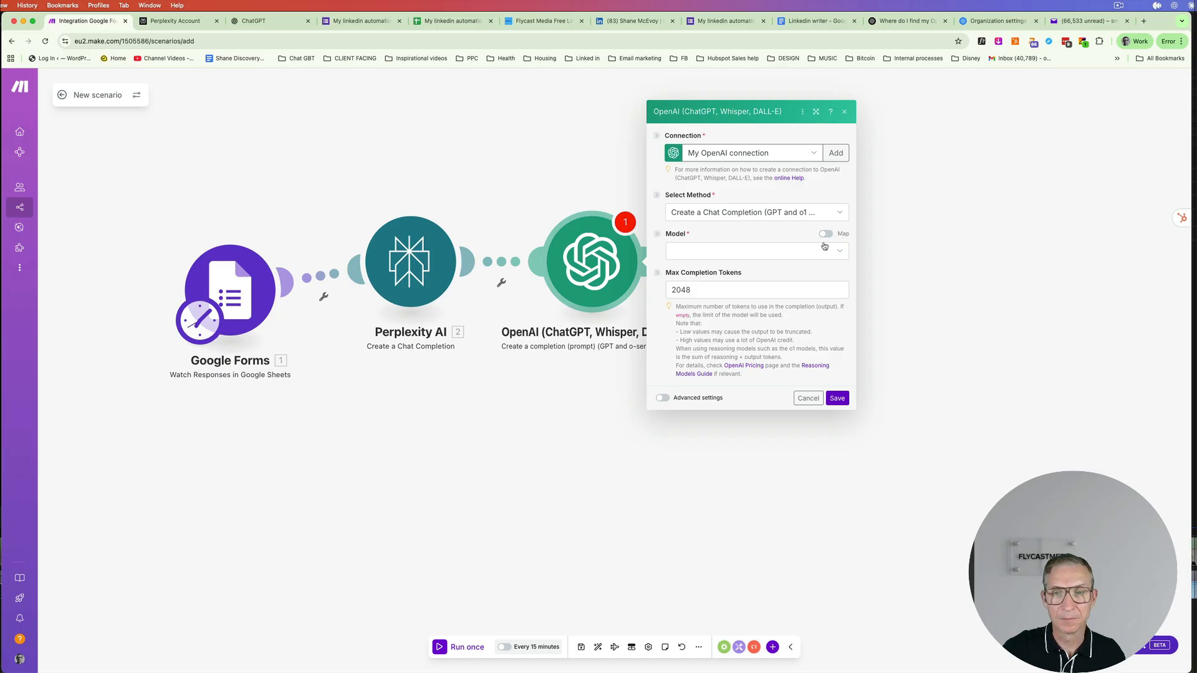
pyautogui.click(821, 250)
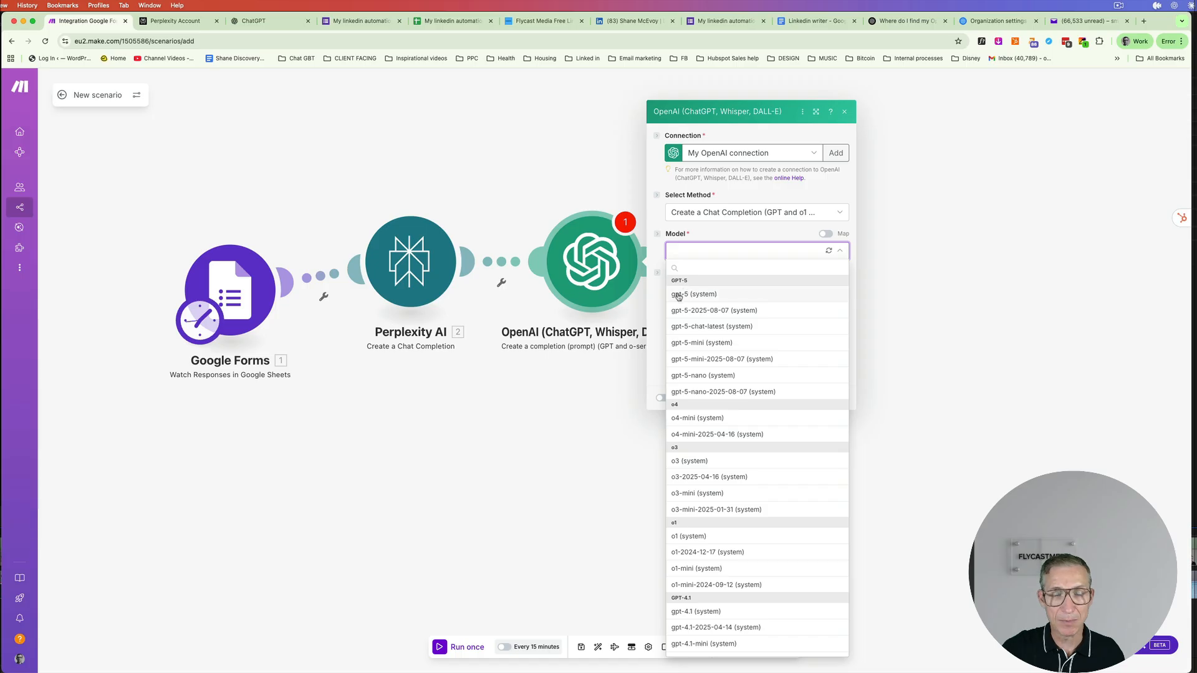
pyautogui.click(679, 295)
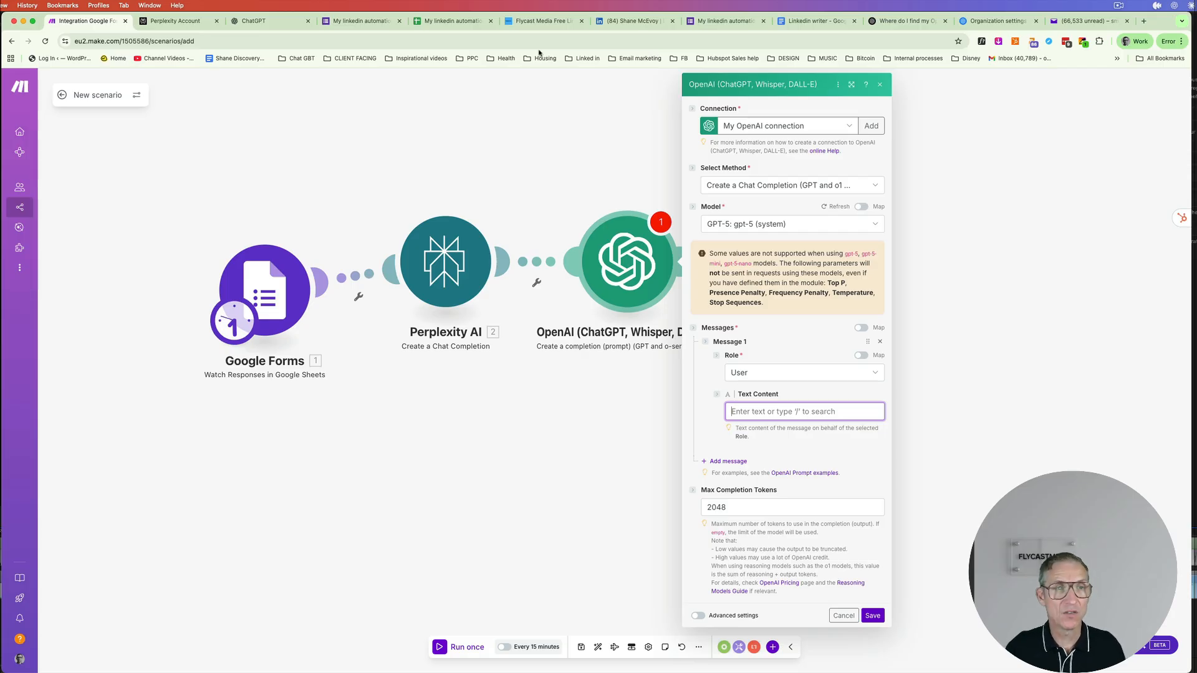
# - Check ChatGPT, then open the Linkedin writer prompt document
pyautogui.click(259, 24)
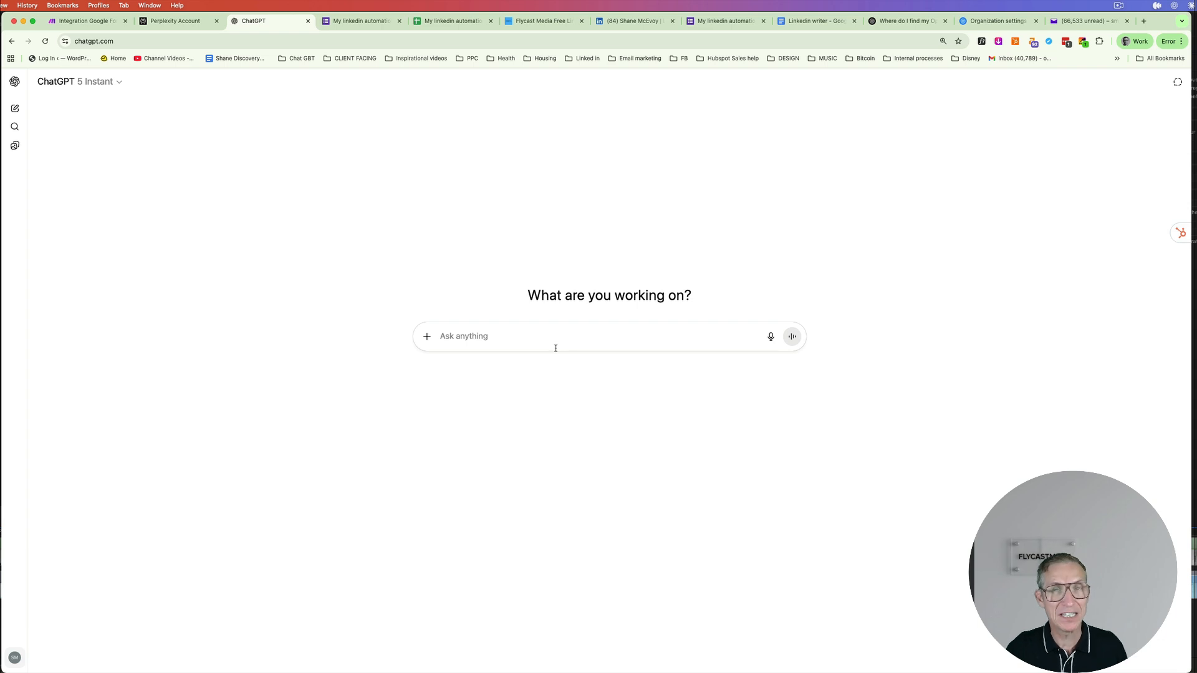
pyautogui.click(94, 23)
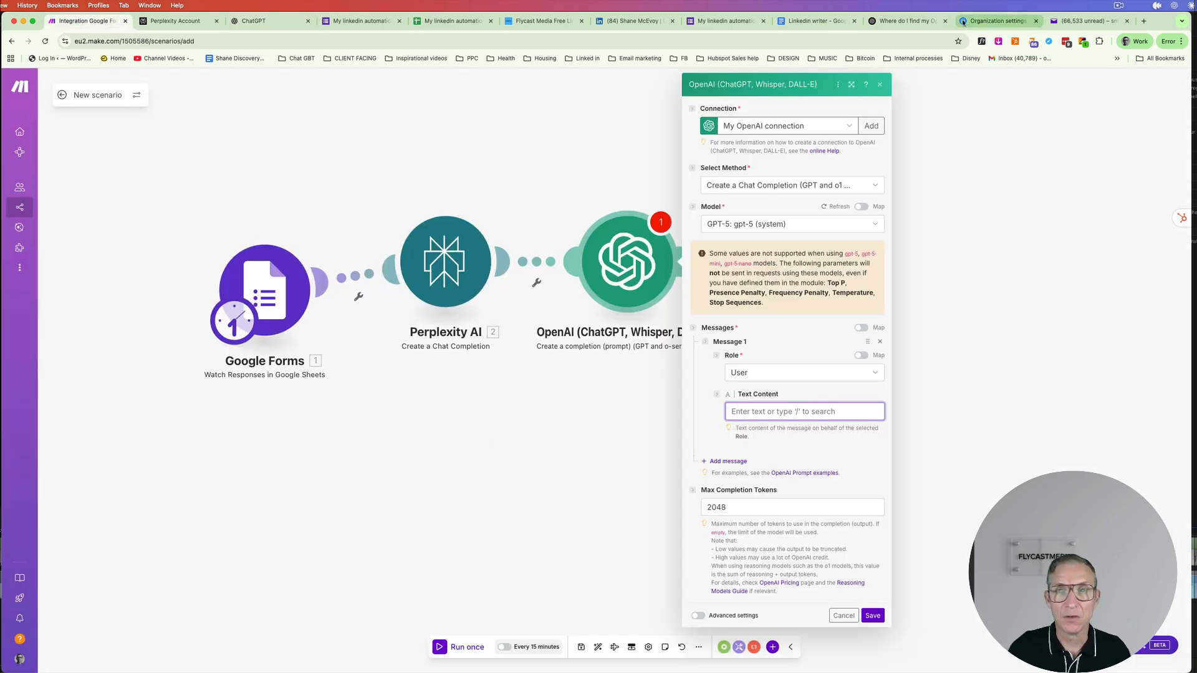
pyautogui.click(818, 22)
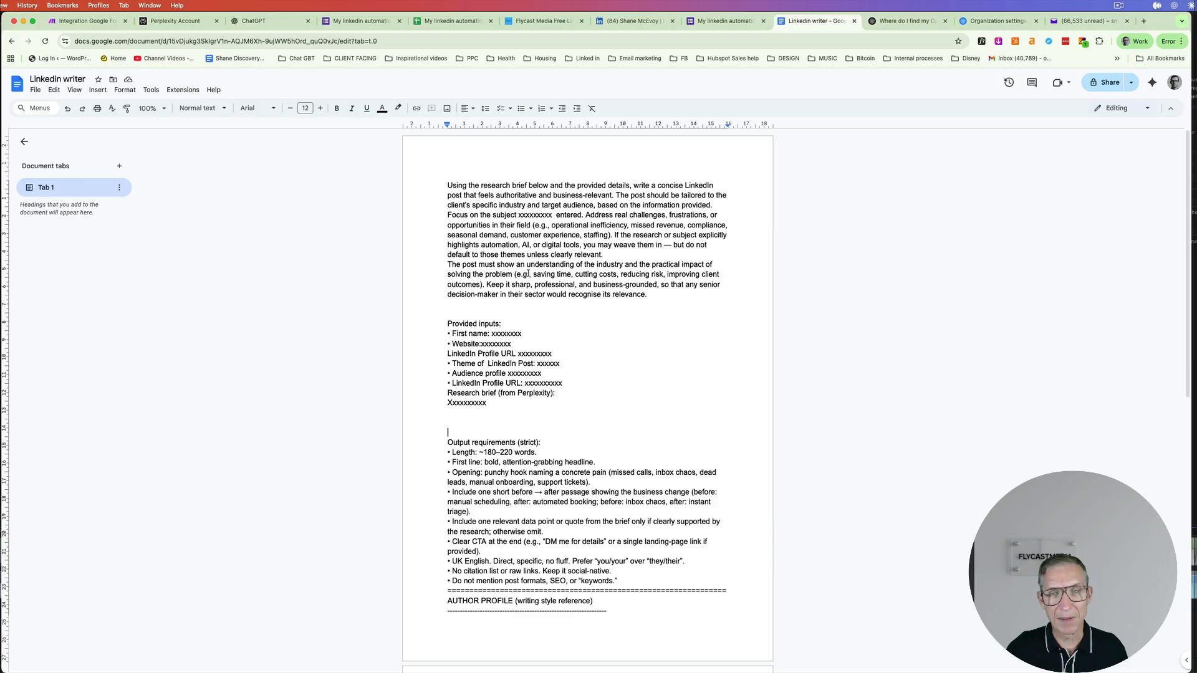
# - Delete the AUTHOR PROFILE section from the Linkedin writer prompt, select the whole prompt, and return to Make
pyautogui.scroll(-5, 607, 292)
pyautogui.moveTo(451, 275); pyautogui.dragTo(540, 276)
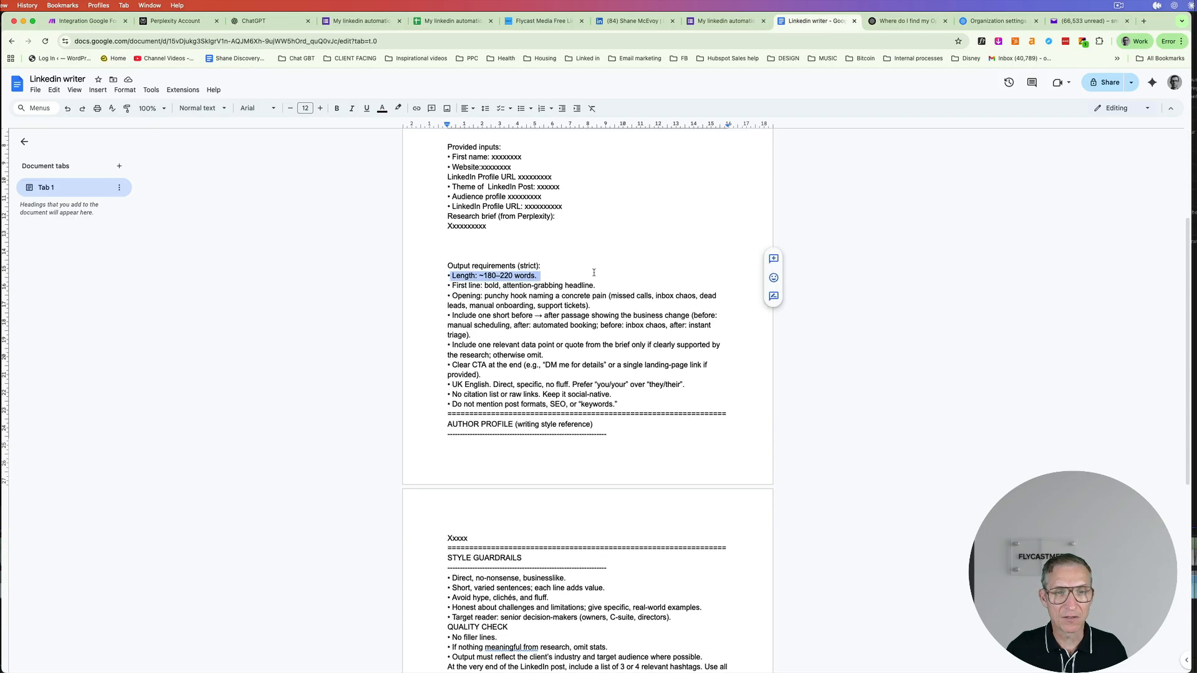
pyautogui.scroll(-1, 532, 285)
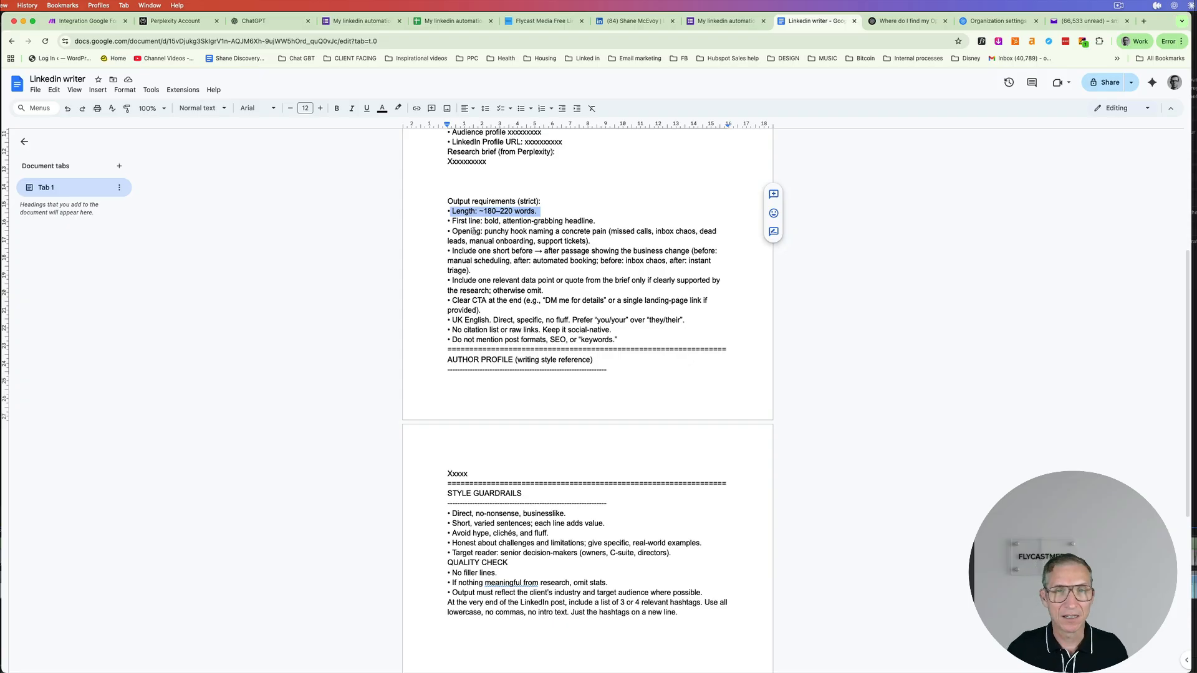
pyautogui.scroll(-3, 512, 247)
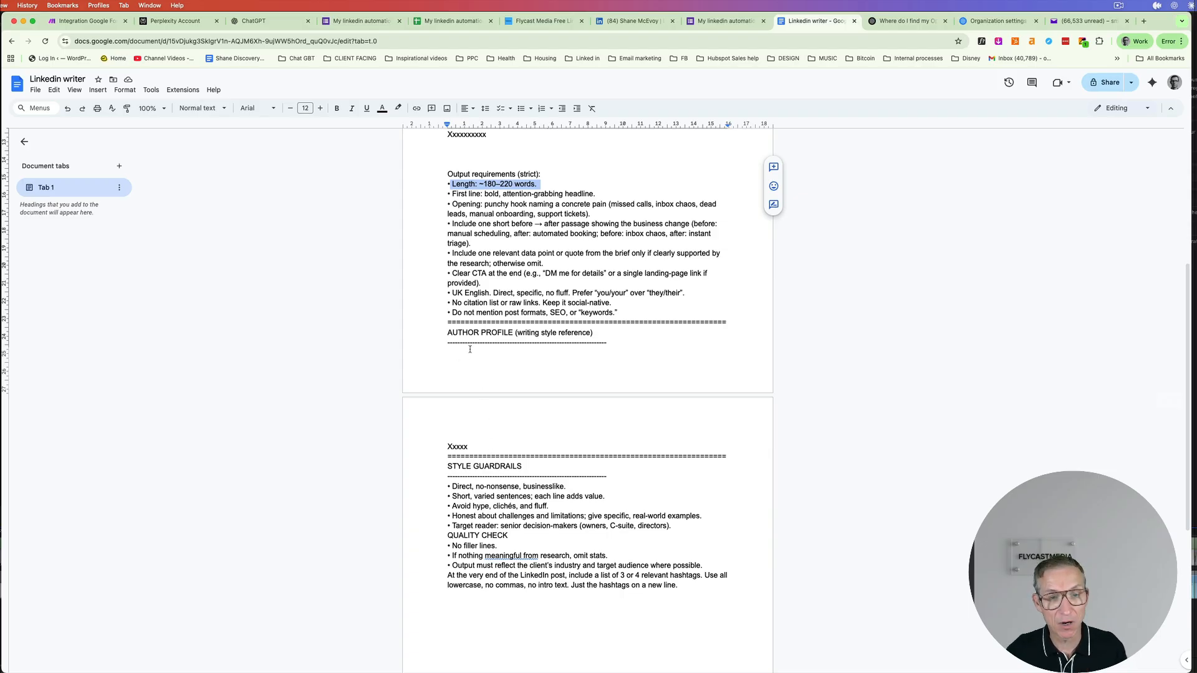
pyautogui.moveTo(475, 449); pyautogui.dragTo(443, 331)
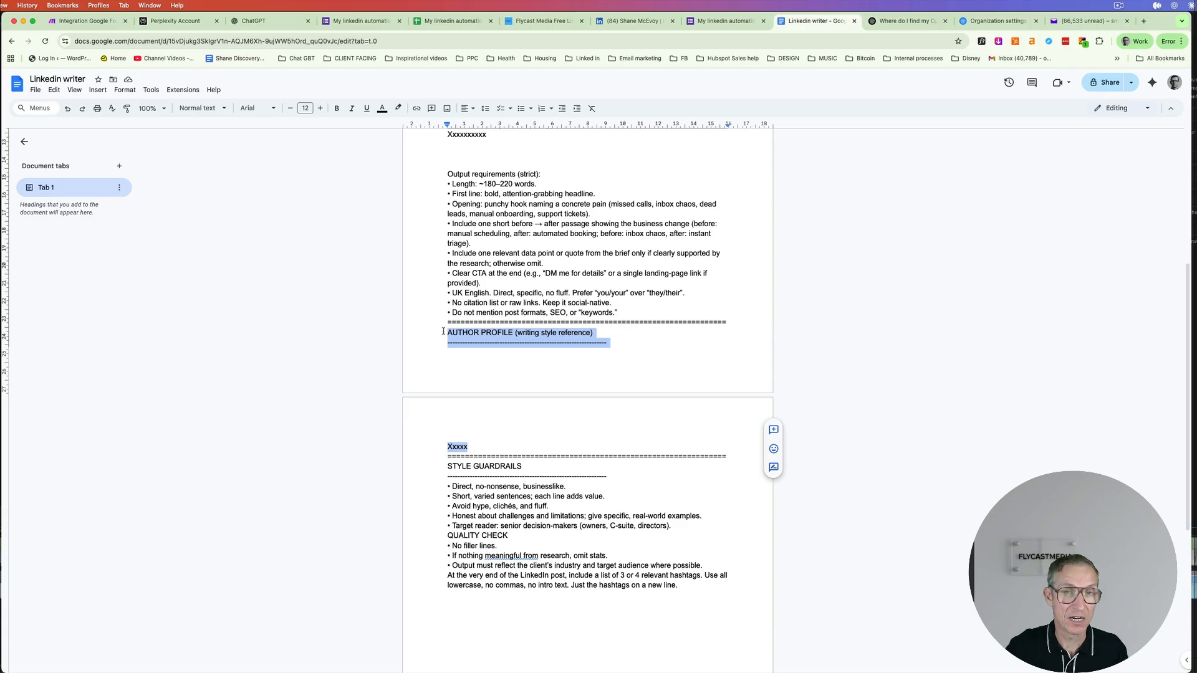
pyautogui.press('BackSpace')
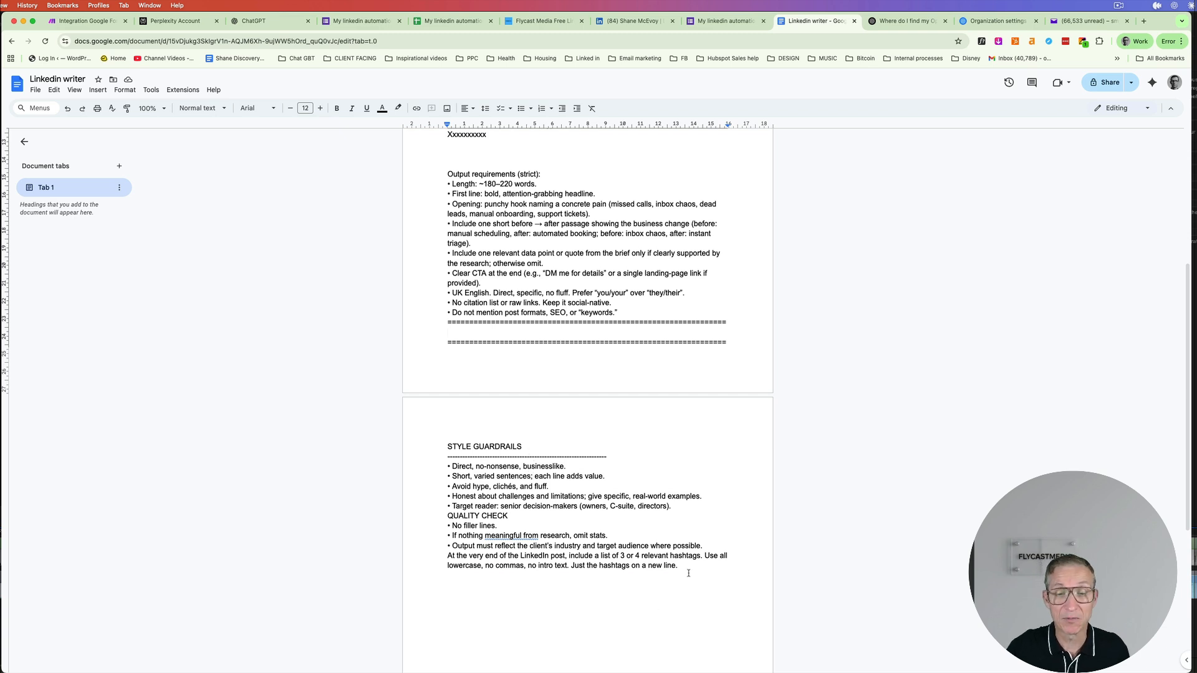
pyautogui.press('super+a')
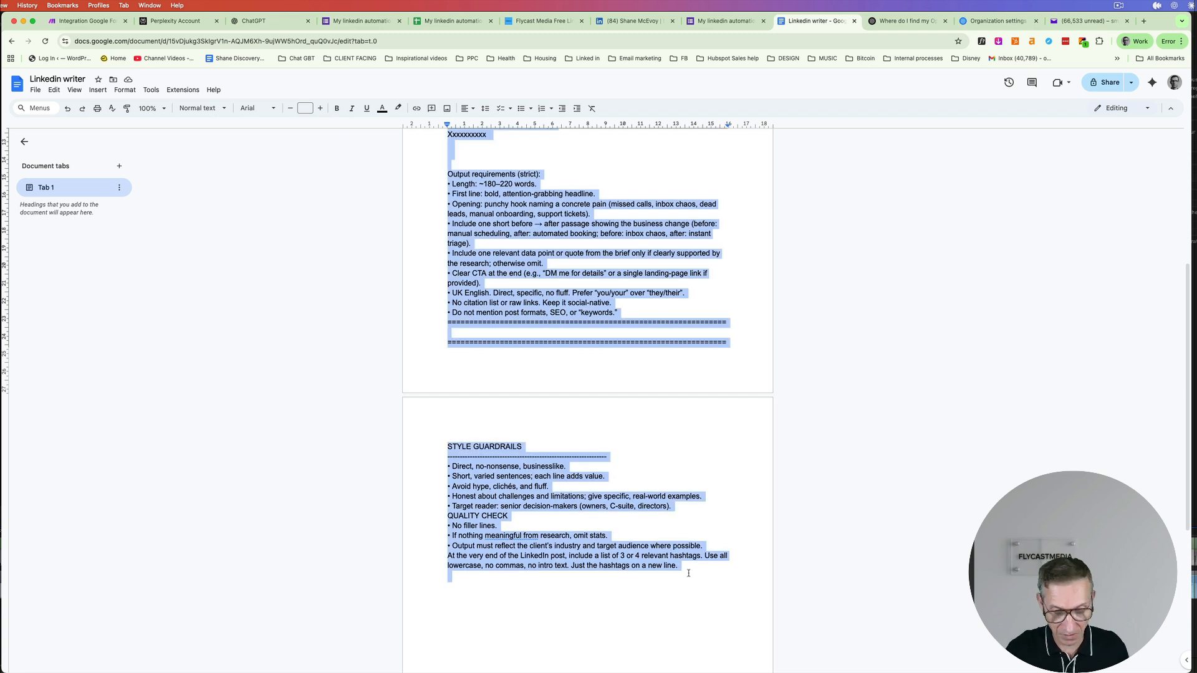
pyautogui.click(93, 21)
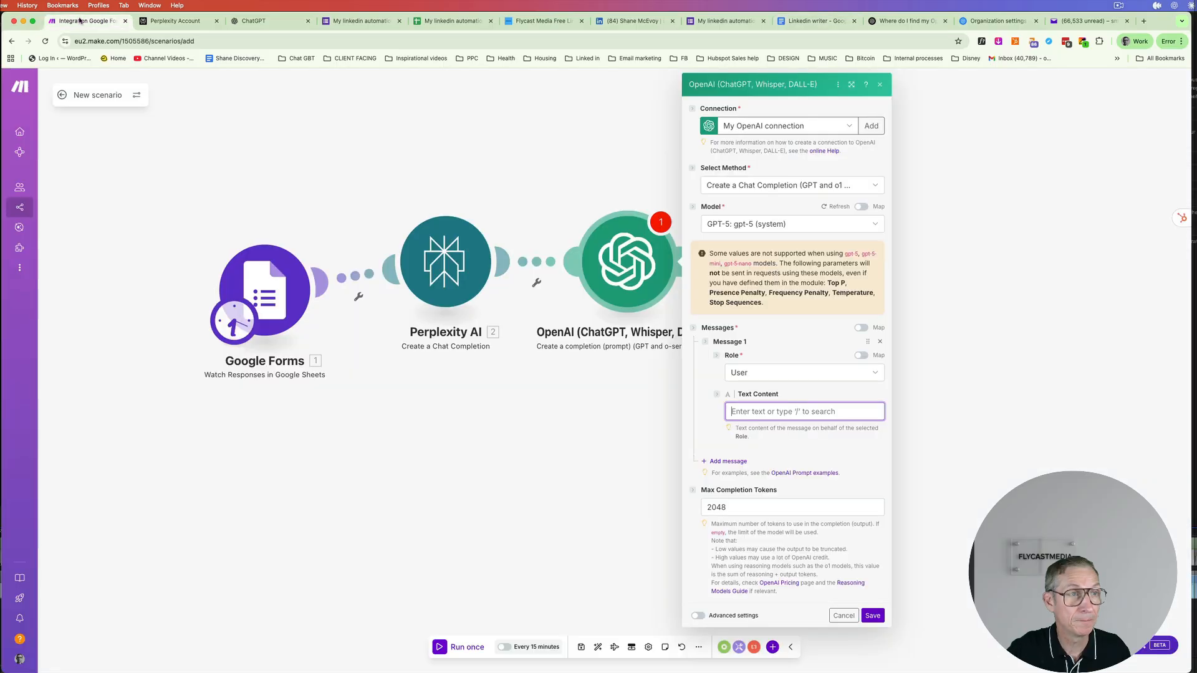
# - Paste the Linkedin writer prompt into the OpenAI message text and select the Focus line's placeholder
pyautogui.click(775, 408)
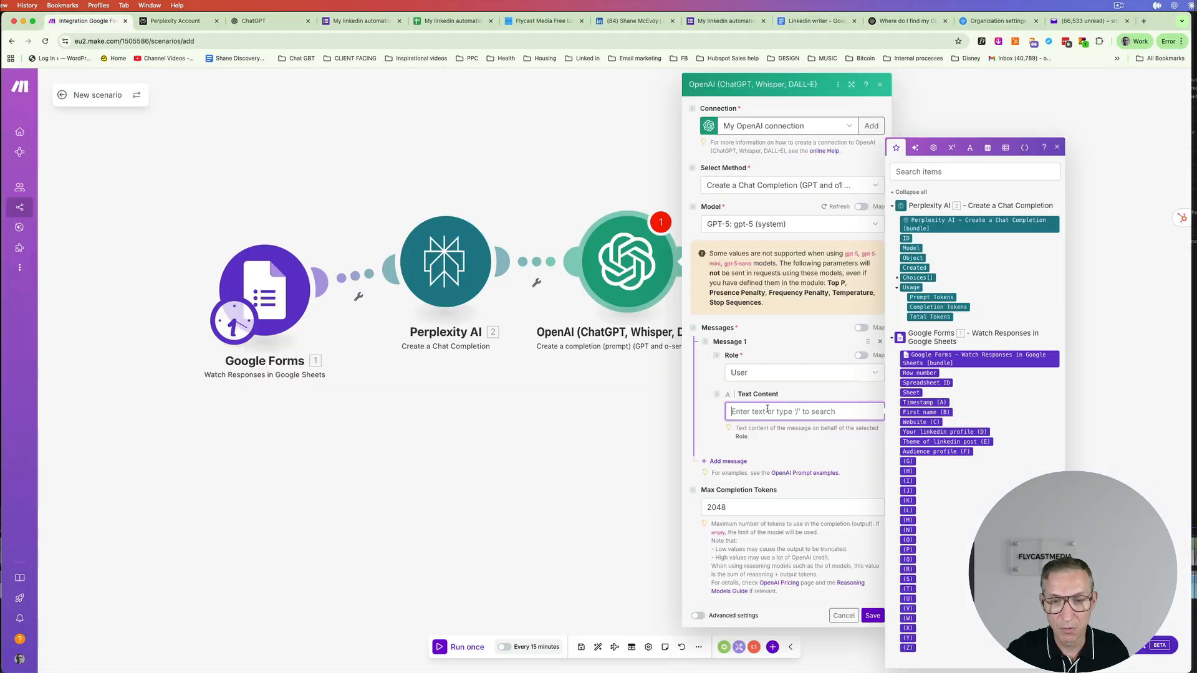
pyautogui.press('super+v')
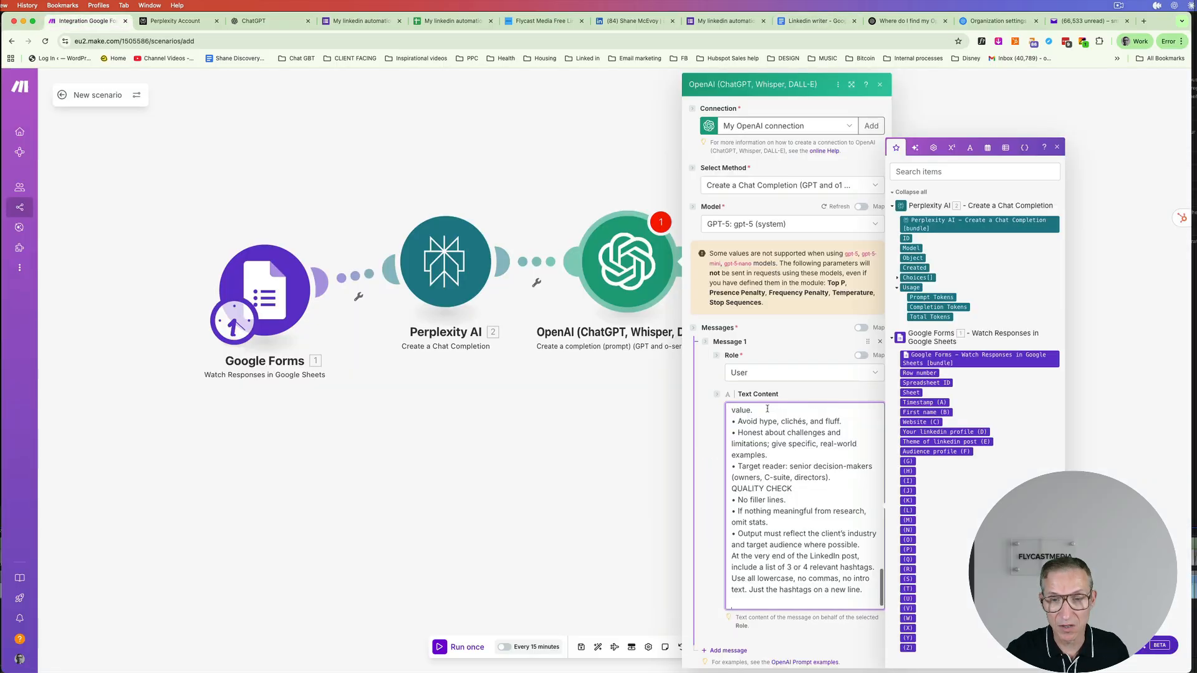
pyautogui.click(851, 85)
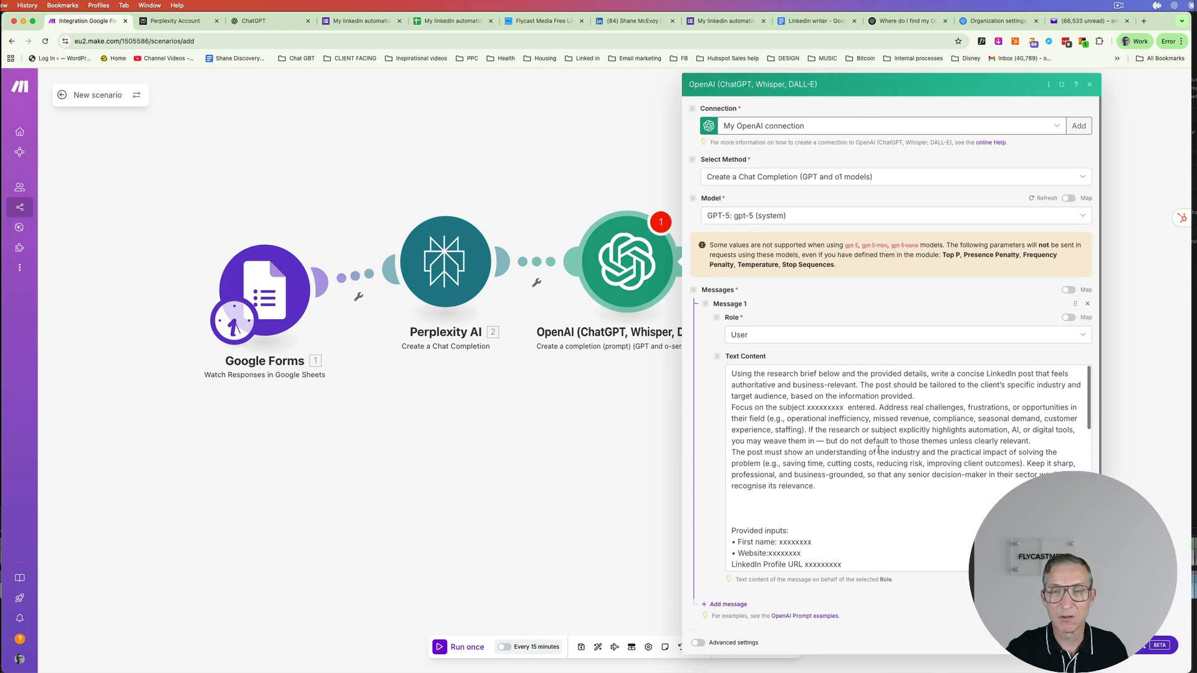
pyautogui.moveTo(844, 407); pyautogui.dragTo(808, 407)
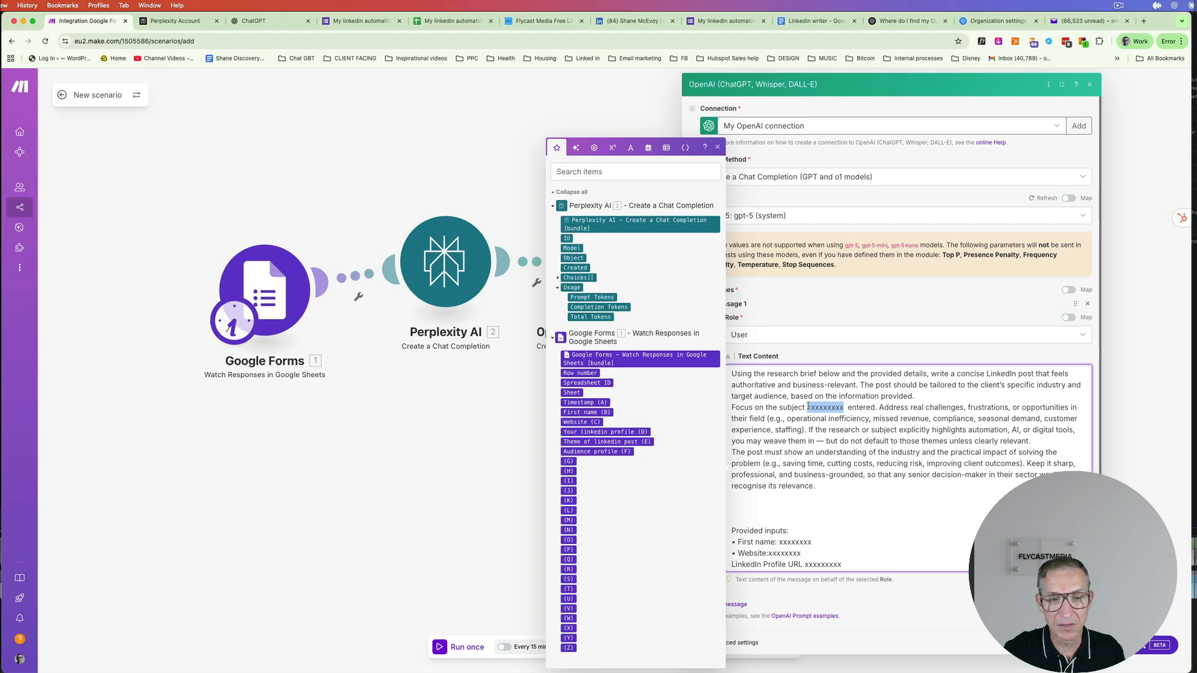
# - Map Theme of linkedin post (E) into the Focus line and First name (B) after First name:
pyautogui.click(606, 442)
pyautogui.click(843, 408)
pyautogui.press('BackSpace')
pyautogui.press('BackSpace')
pyautogui.press('BackSpace')
pyautogui.press('BackSpace')
pyautogui.press('BackSpace')
pyautogui.press('BackSpace')
pyautogui.press('BackSpace')
pyautogui.press('BackSpace')
pyautogui.press('BackSpace')
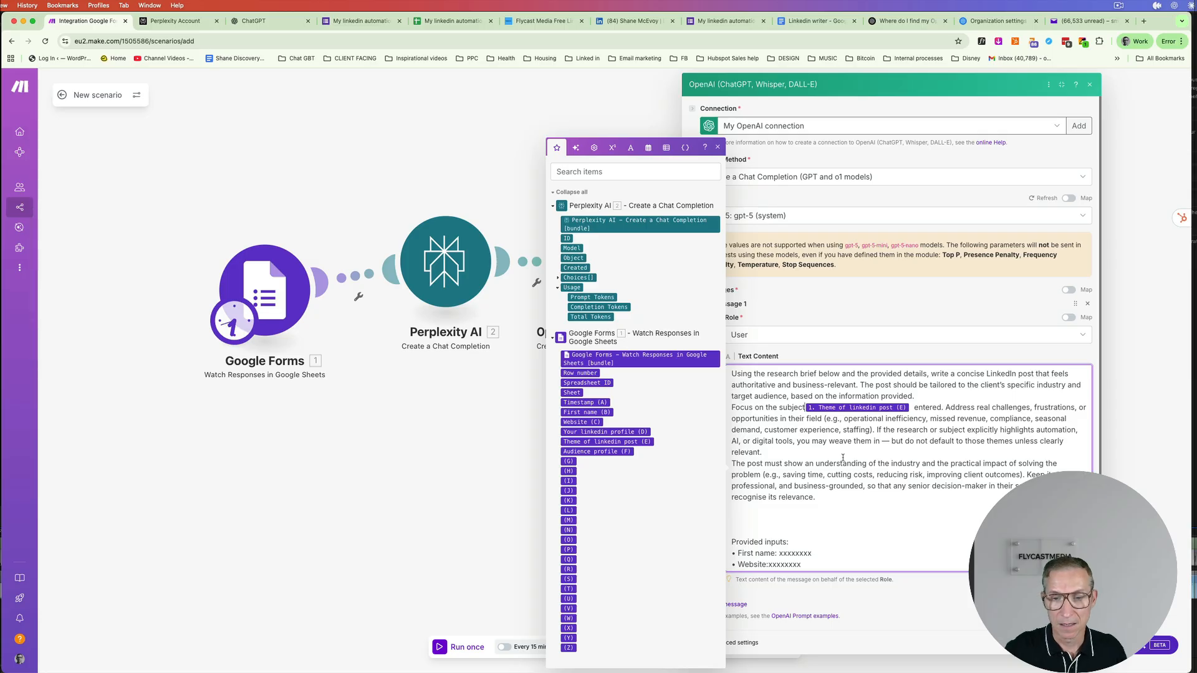
pyautogui.moveTo(813, 554); pyautogui.dragTo(777, 552)
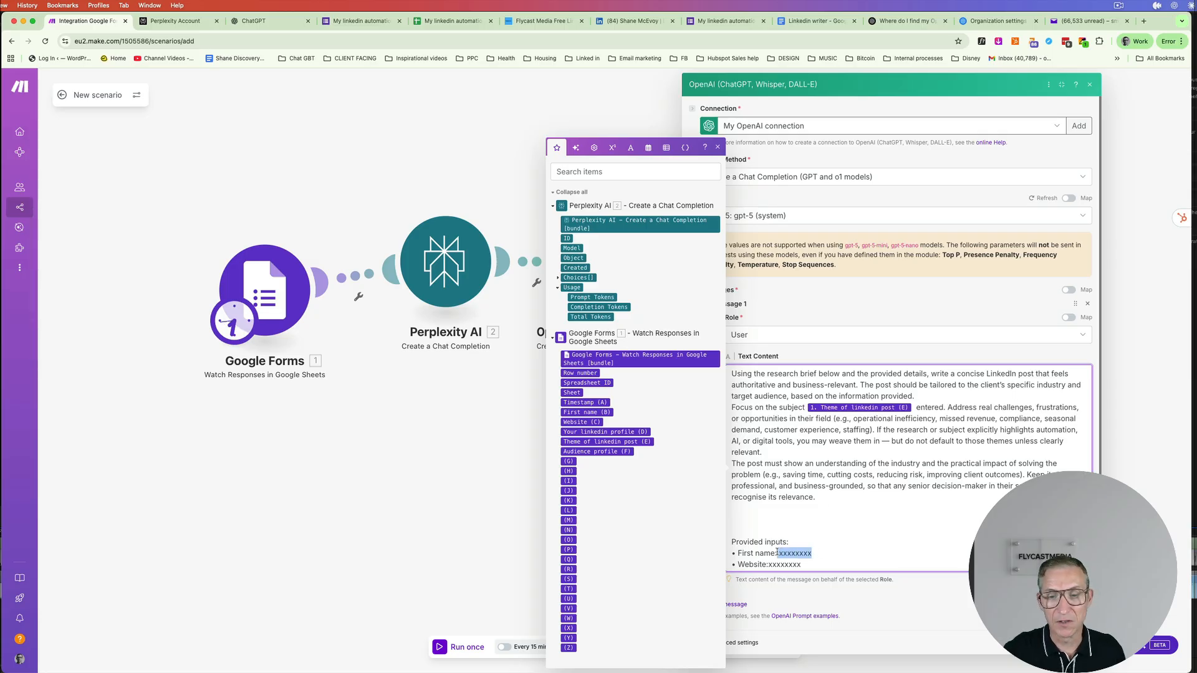
pyautogui.press('BackSpace')
pyautogui.scroll(-3, 904, 467)
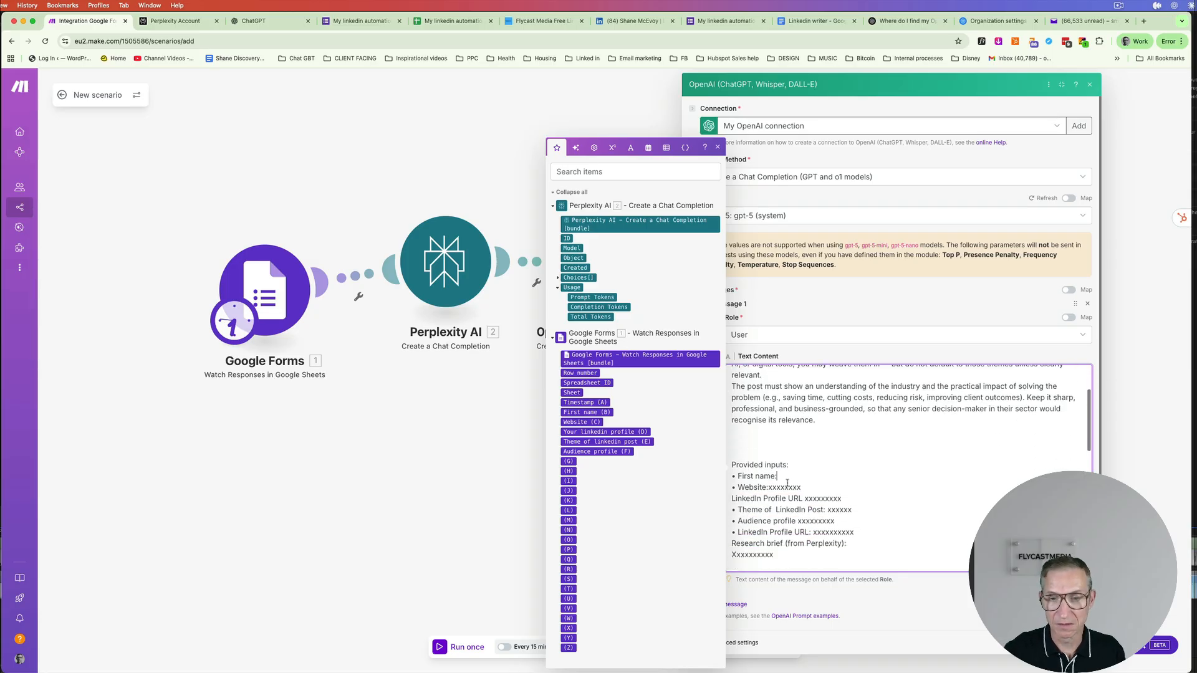
pyautogui.click(586, 412)
# - Replace the Website and LinkedIn Profile URL placeholders with the Website (C) and Your linkedin profile (D) fields
pyautogui.moveTo(801, 488); pyautogui.dragTo(769, 487)
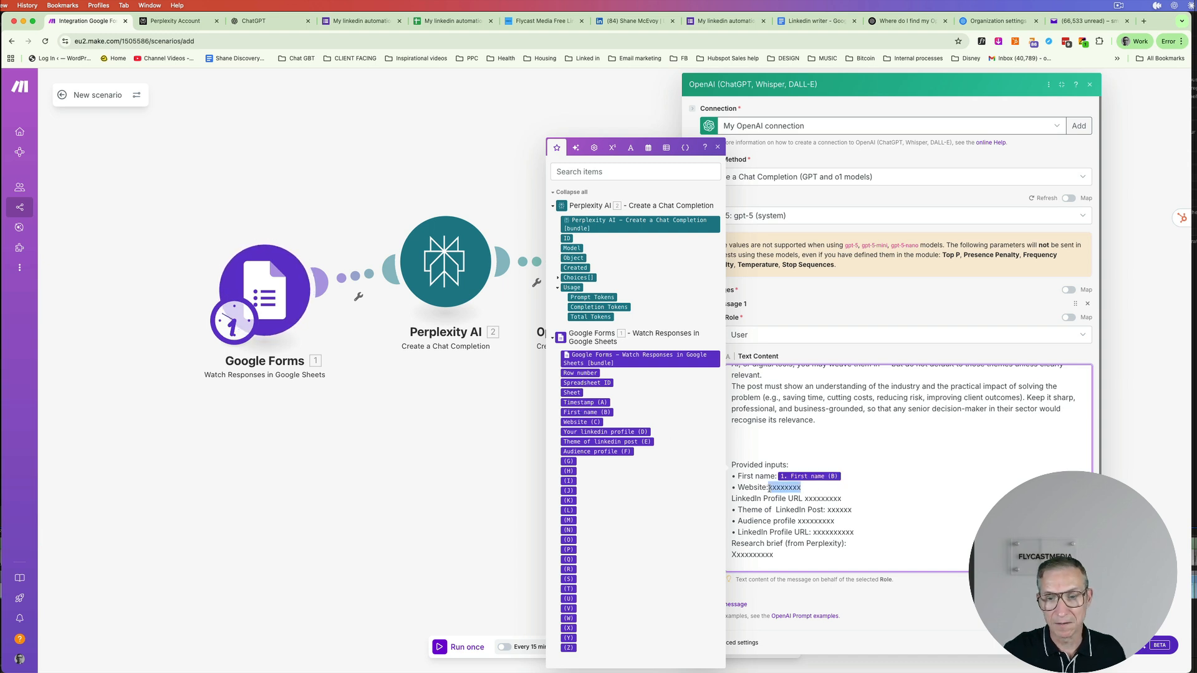
pyautogui.press('BackSpace')
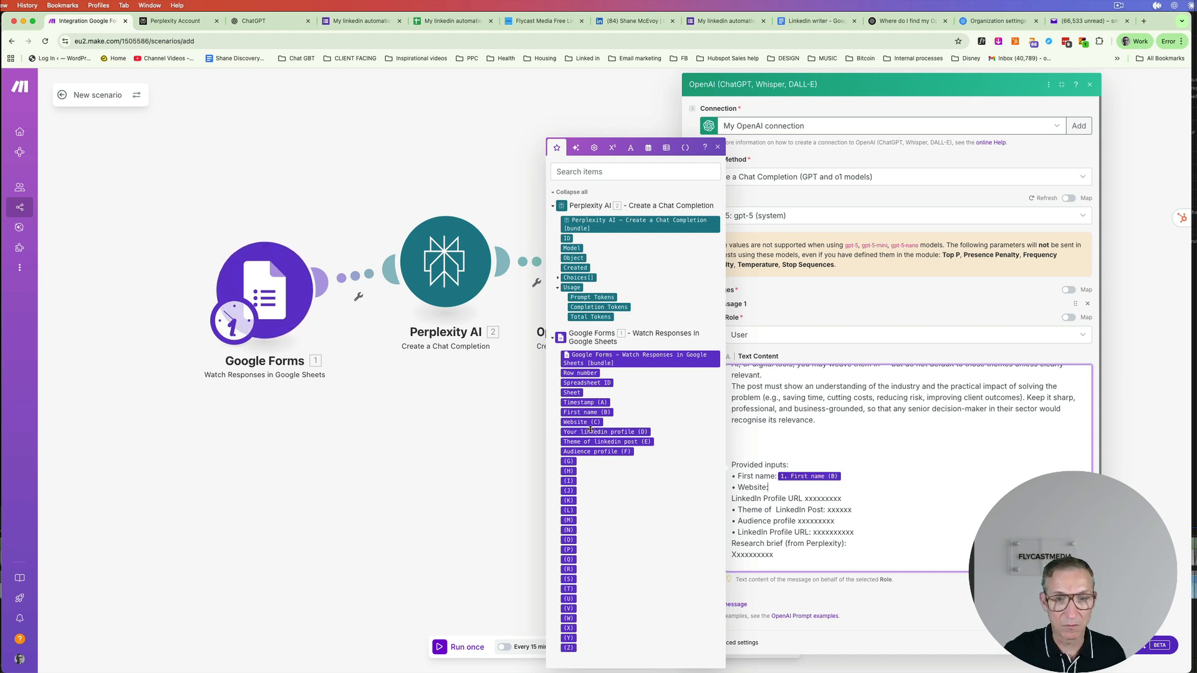
pyautogui.click(585, 422)
pyautogui.moveTo(856, 498); pyautogui.dragTo(804, 499)
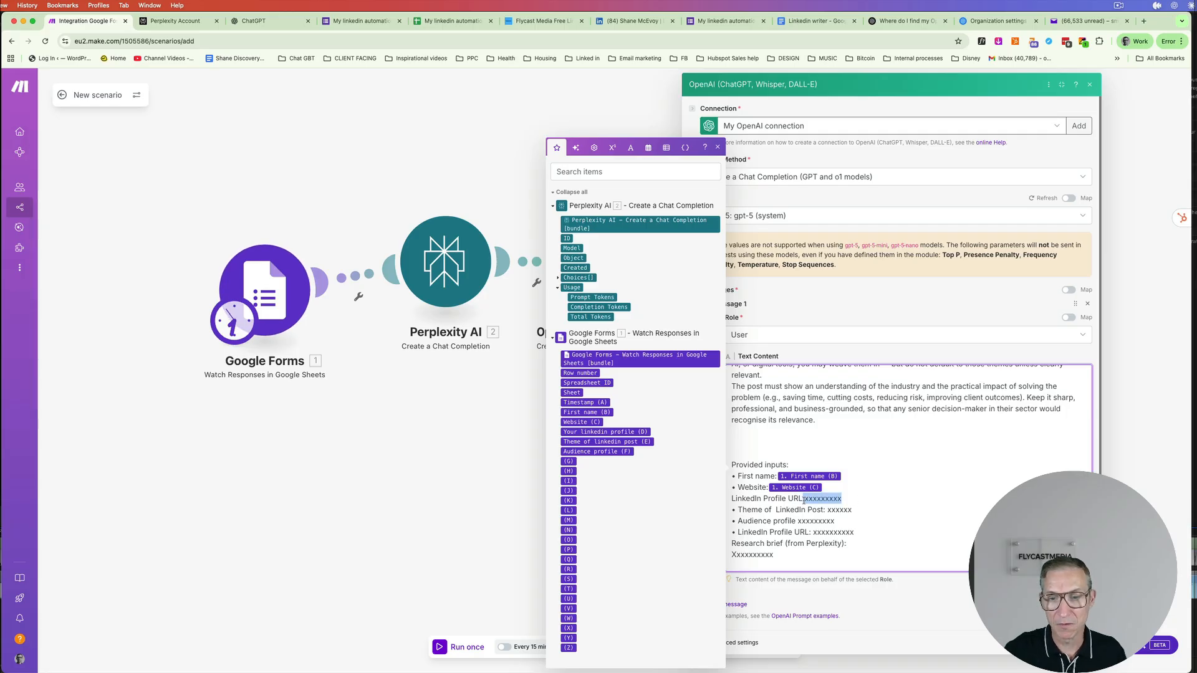
pyautogui.press('BackSpace')
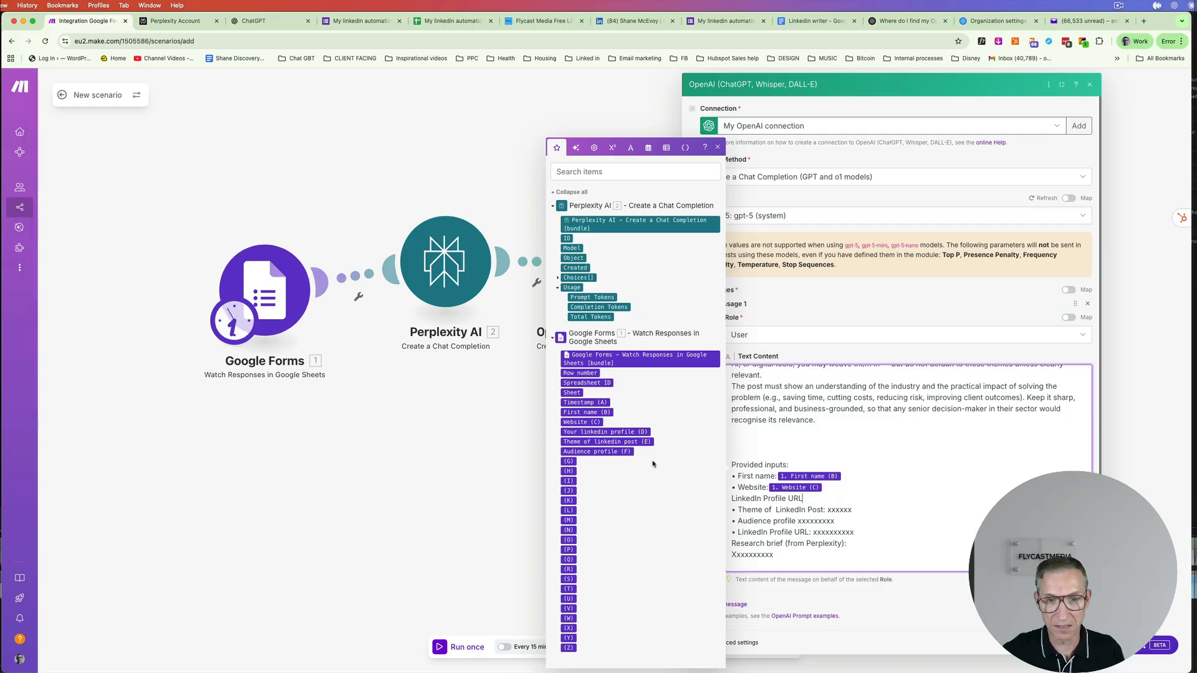
pyautogui.click(604, 432)
# - Map Theme of linkedin post (E) and Audience profile (F), then delete the duplicate LinkedIn Profile URL line
pyautogui.moveTo(854, 510); pyautogui.dragTo(827, 509)
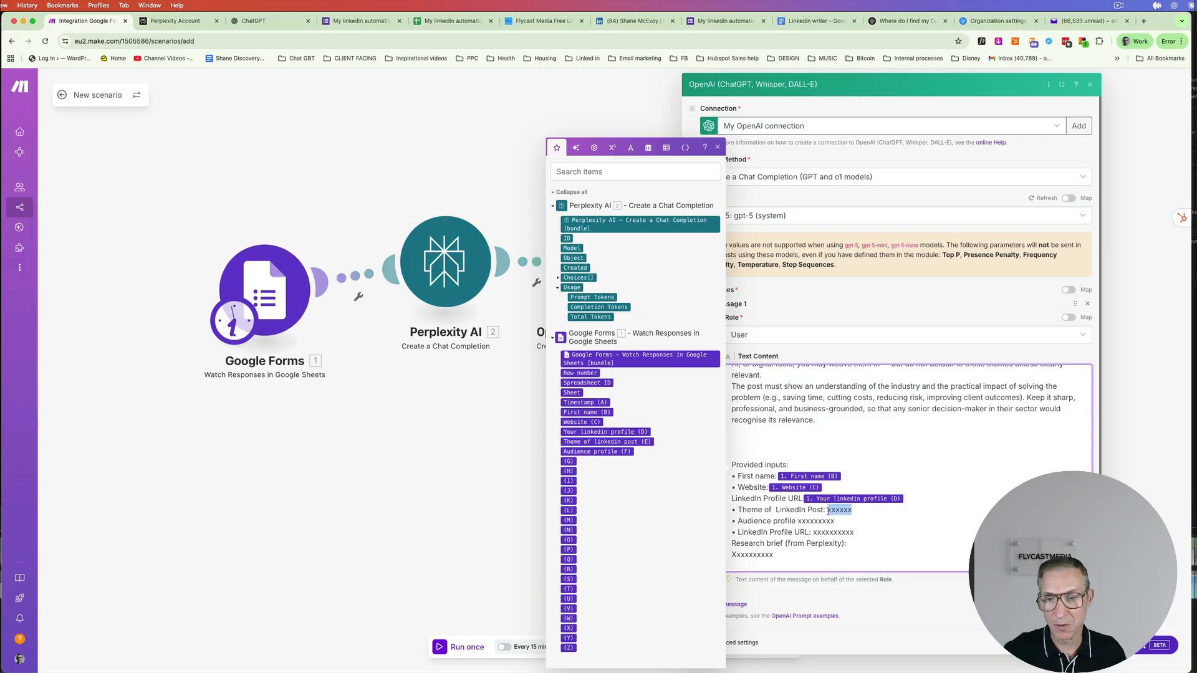
pyautogui.click(566, 441)
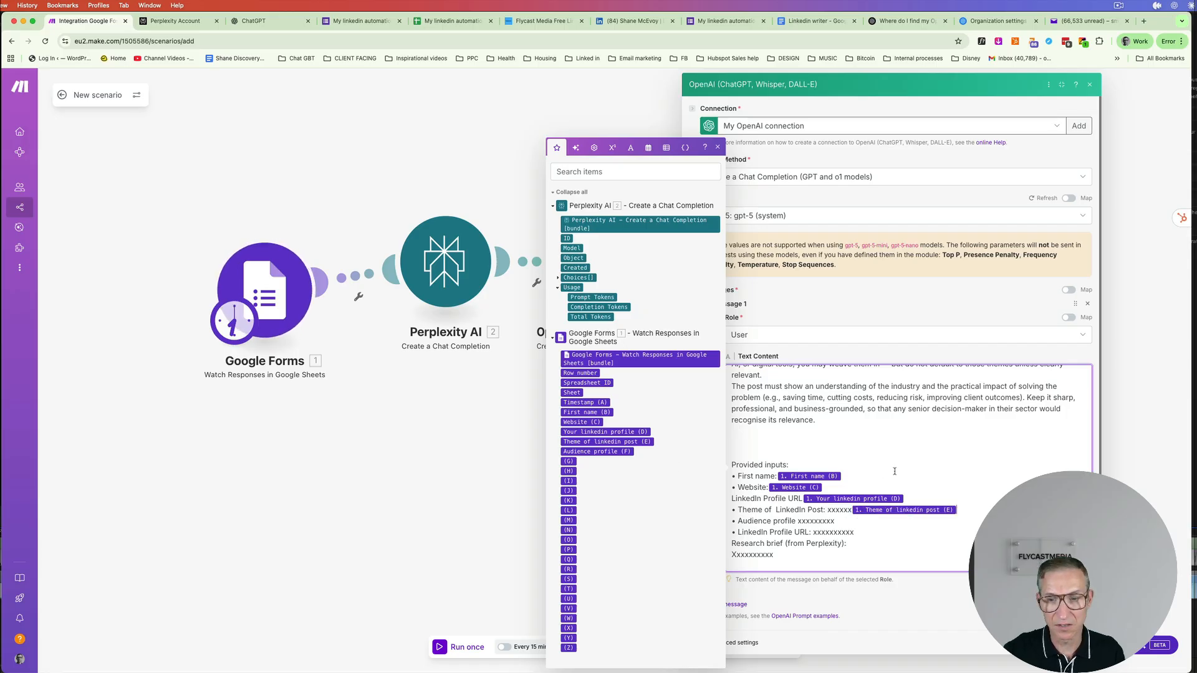
pyautogui.click(852, 510)
pyautogui.press('BackSpace')
pyautogui.press('BackSpace')
pyautogui.press('BackSpace')
pyautogui.press('BackSpace')
pyautogui.press('BackSpace')
pyautogui.press('BackSpace')
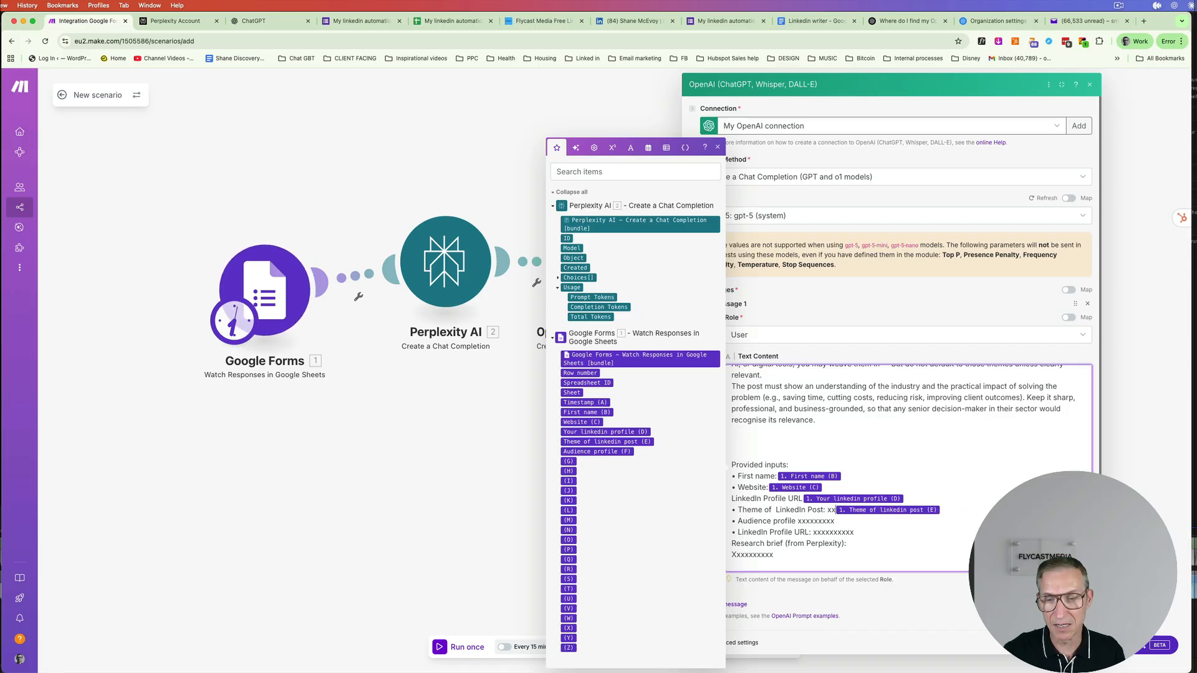
pyautogui.moveTo(835, 521); pyautogui.dragTo(797, 521)
pyautogui.press('BackSpace')
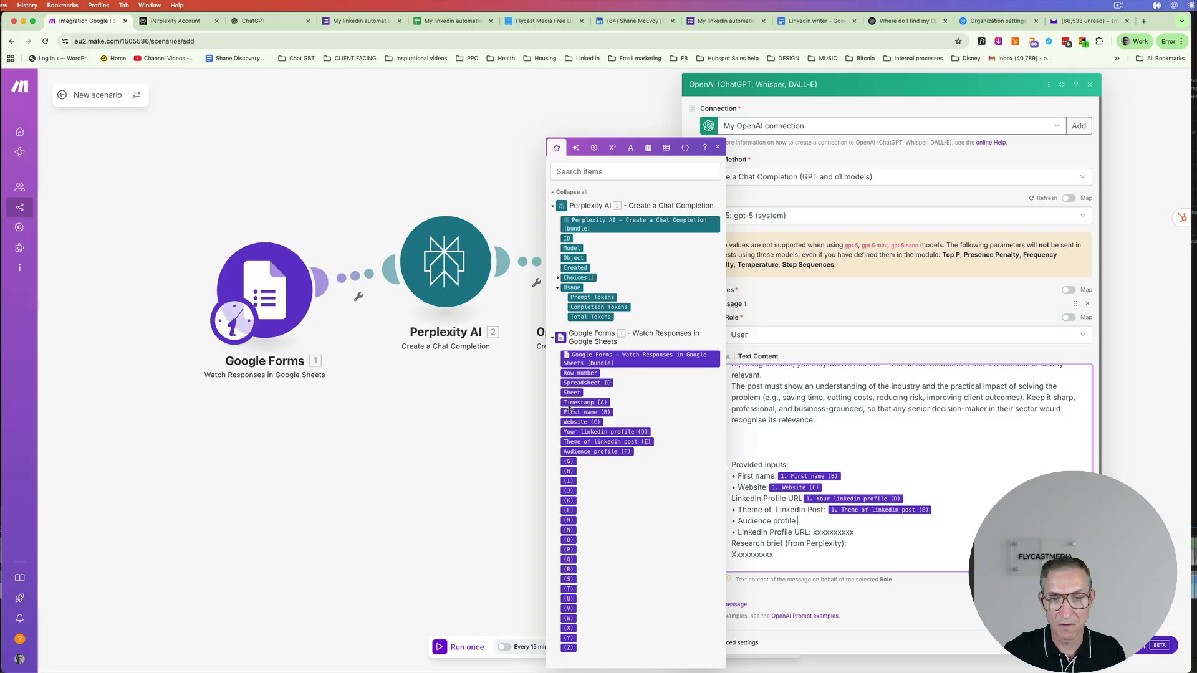
pyautogui.click(624, 451)
pyautogui.moveTo(852, 532); pyautogui.dragTo(738, 532)
pyautogui.press('BackSpace')
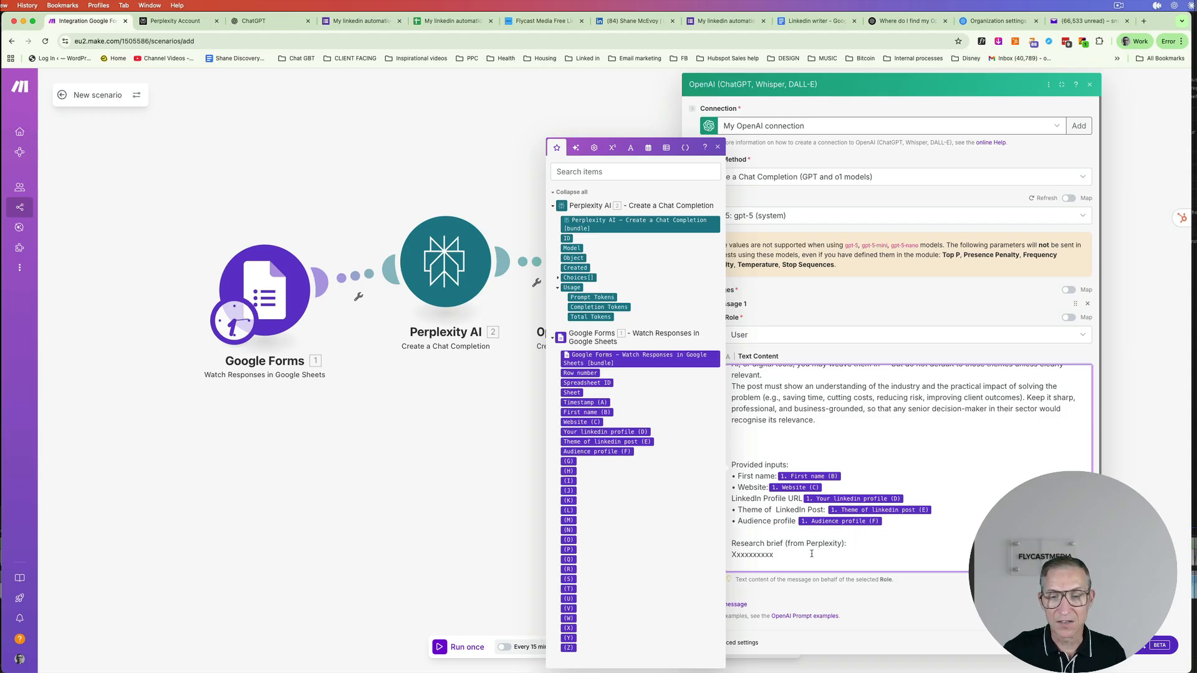
pyautogui.press('BackSpace')
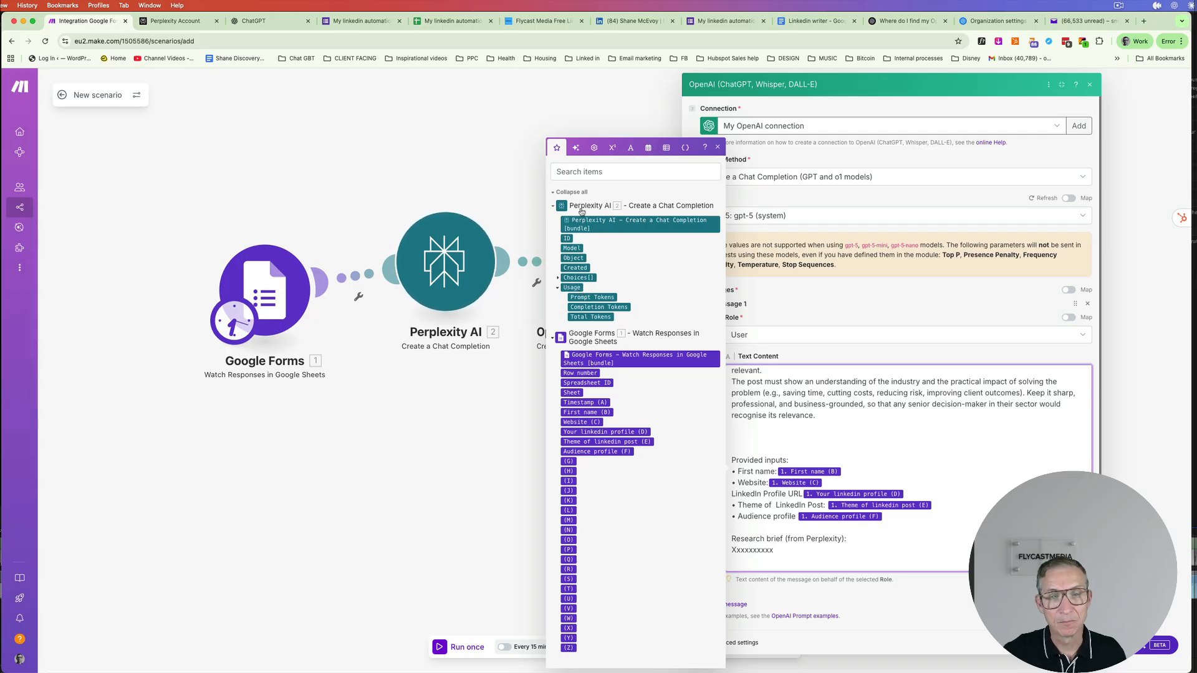
# - Map Perplexity's Choices[] Message Content in place of the research brief placeholder
pyautogui.click(558, 278)
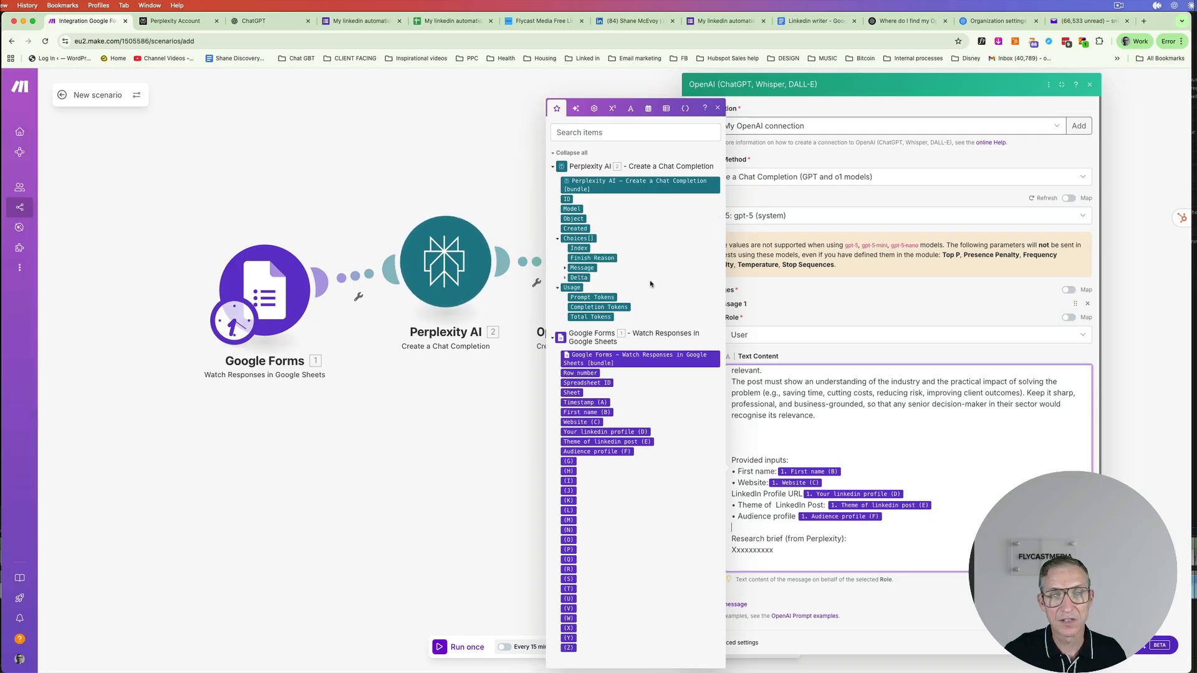
pyautogui.click(564, 269)
pyautogui.click(589, 257)
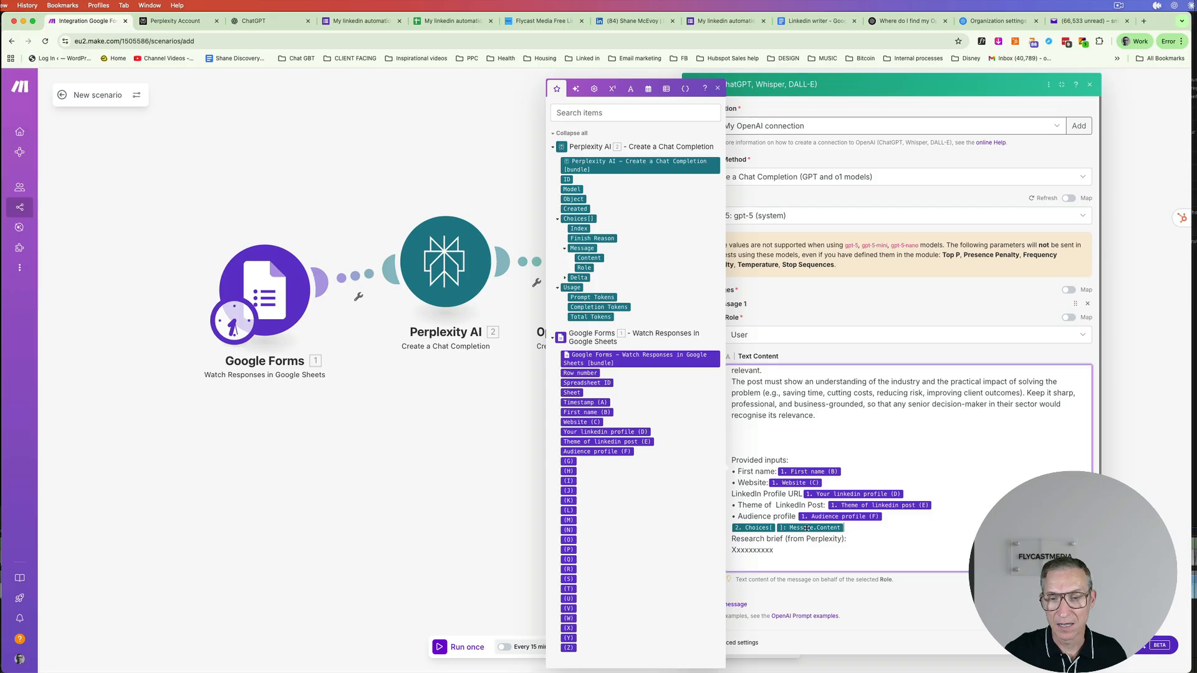
pyautogui.press('BackSpace')
pyautogui.moveTo(782, 550); pyautogui.dragTo(726, 550)
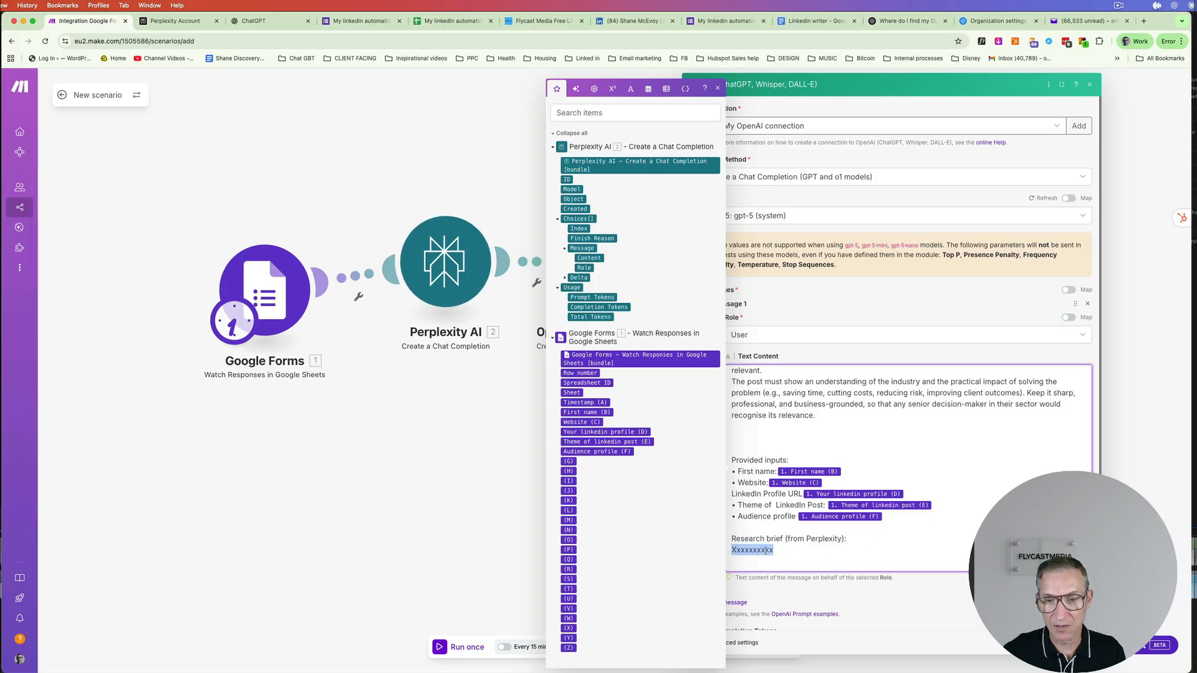
pyautogui.click(589, 257)
# - Close the OpenAI module's settings to return to the scenario
pyautogui.scroll(-1, 877, 435)
pyautogui.scroll(-10, 876, 434)
pyautogui.scroll(-8, 876, 434)
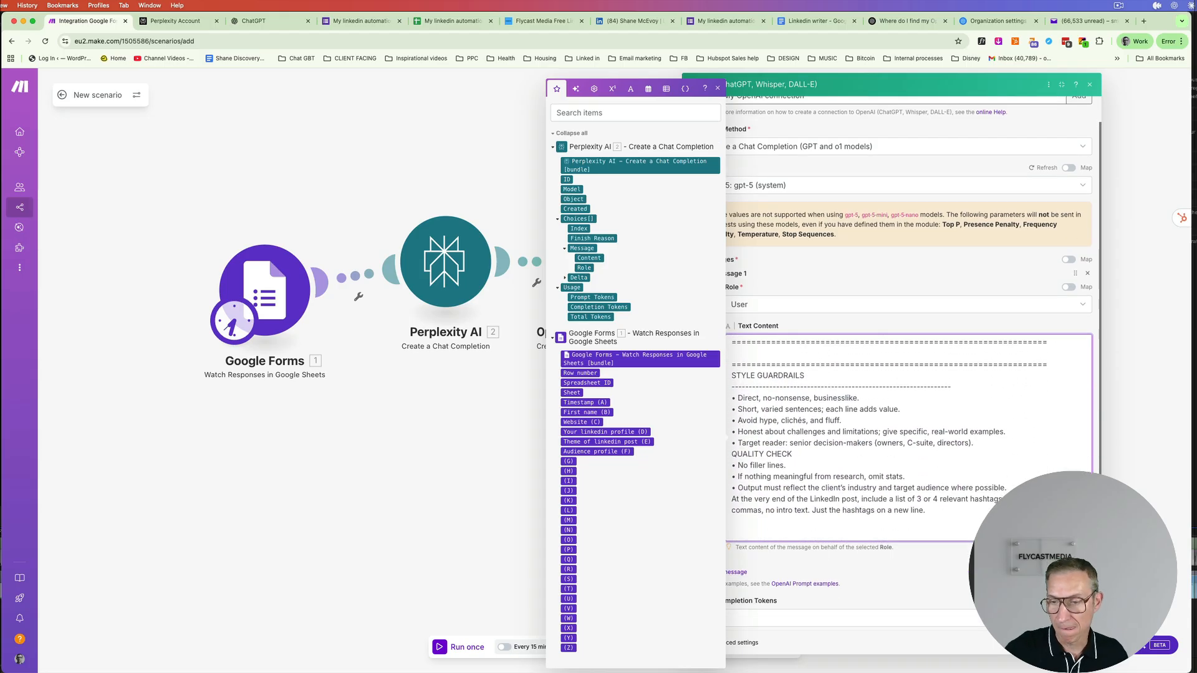
pyautogui.scroll(-2, 913, 362)
pyautogui.click(1077, 643)
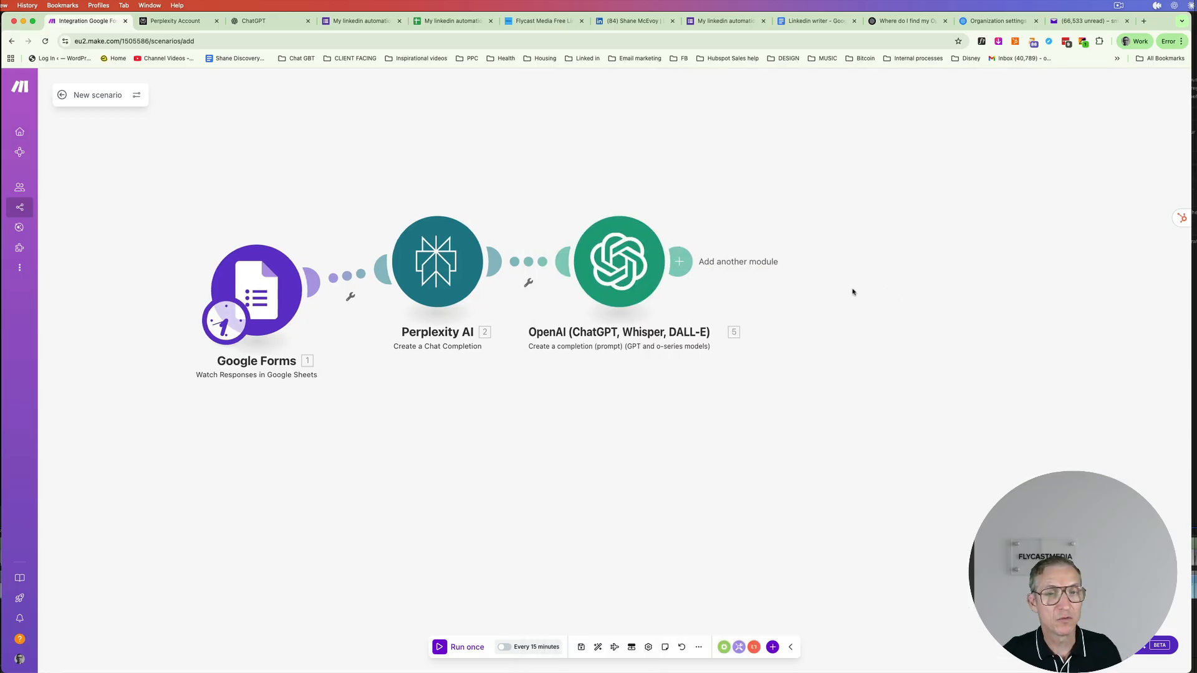
# - Add an OpenAI (ChatGPT, Whisper, DALL-E) Create a completion module after the first OpenAI module
pyautogui.moveTo(693, 274); pyautogui.dragTo(685, 235)
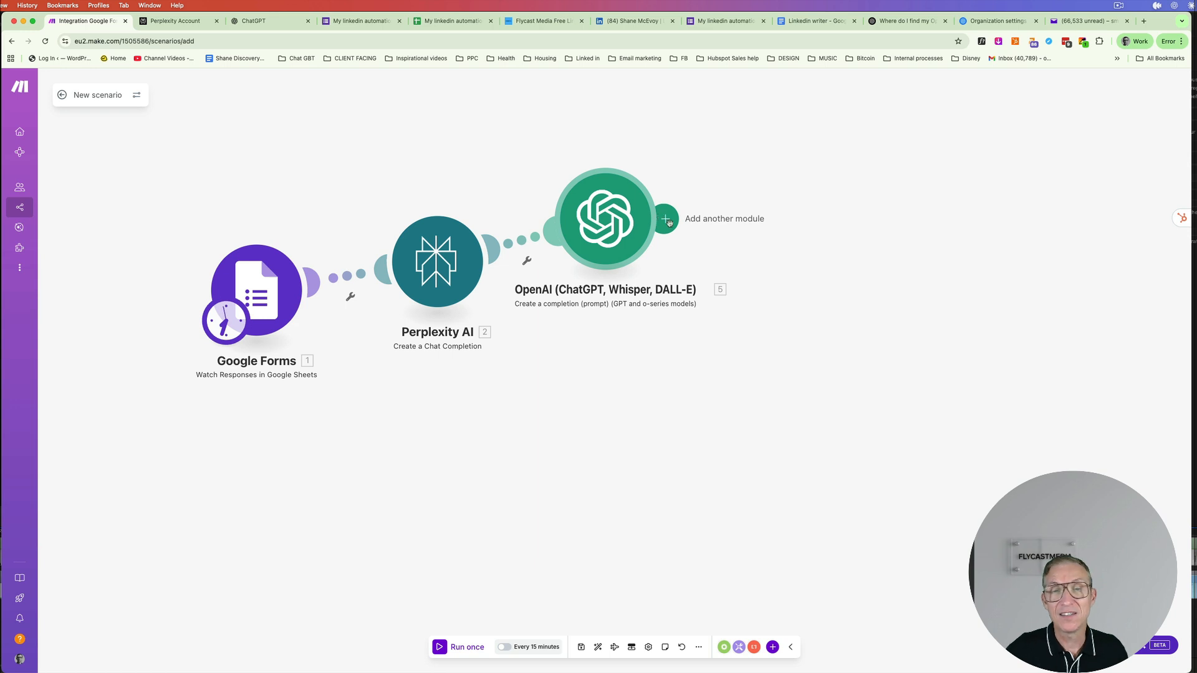
pyautogui.click(668, 223)
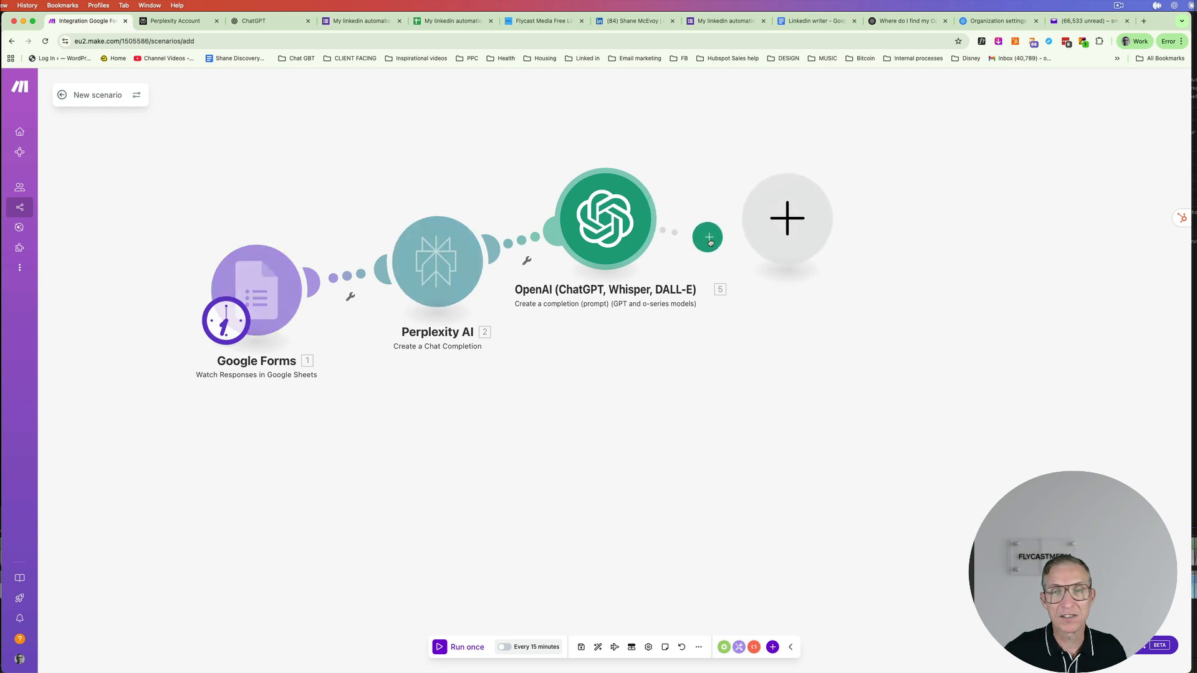
pyautogui.click(710, 248)
pyautogui.click(773, 234)
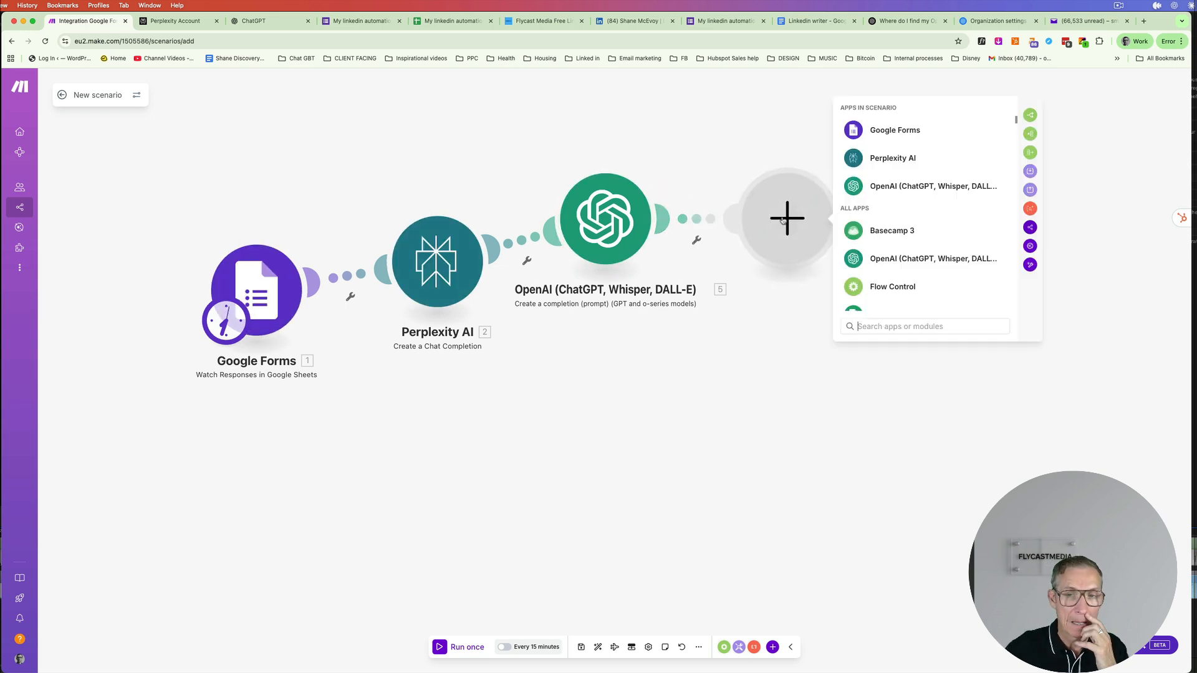
pyautogui.click(915, 256)
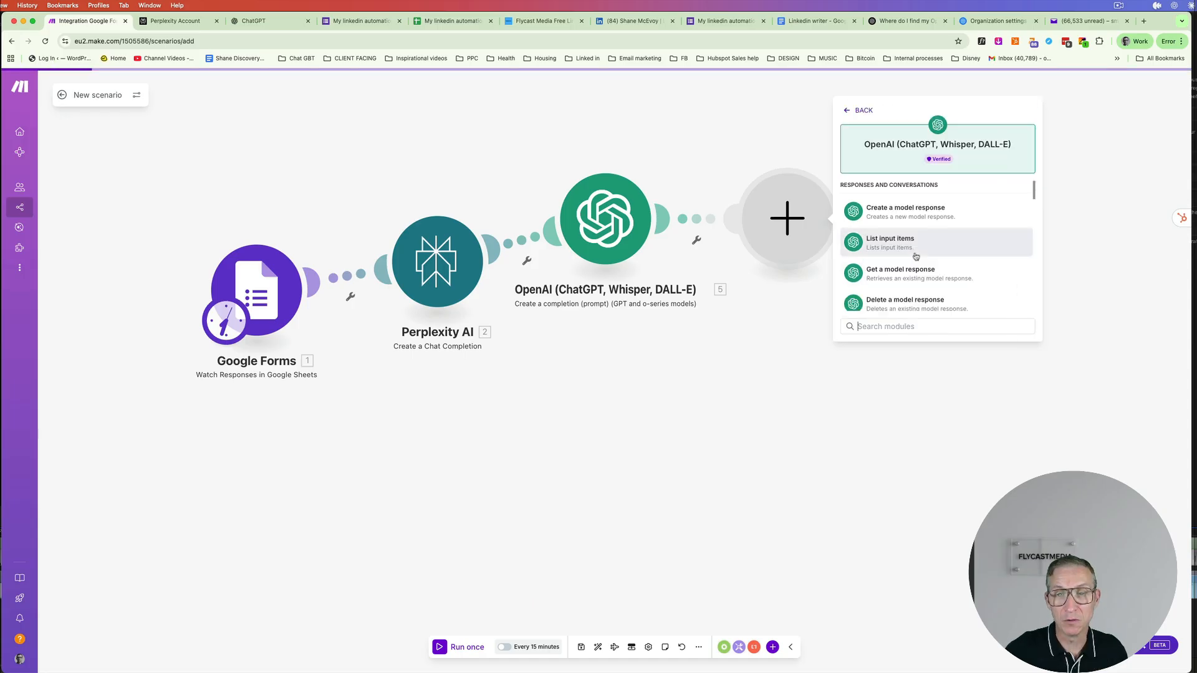
pyautogui.scroll(-5, 916, 254)
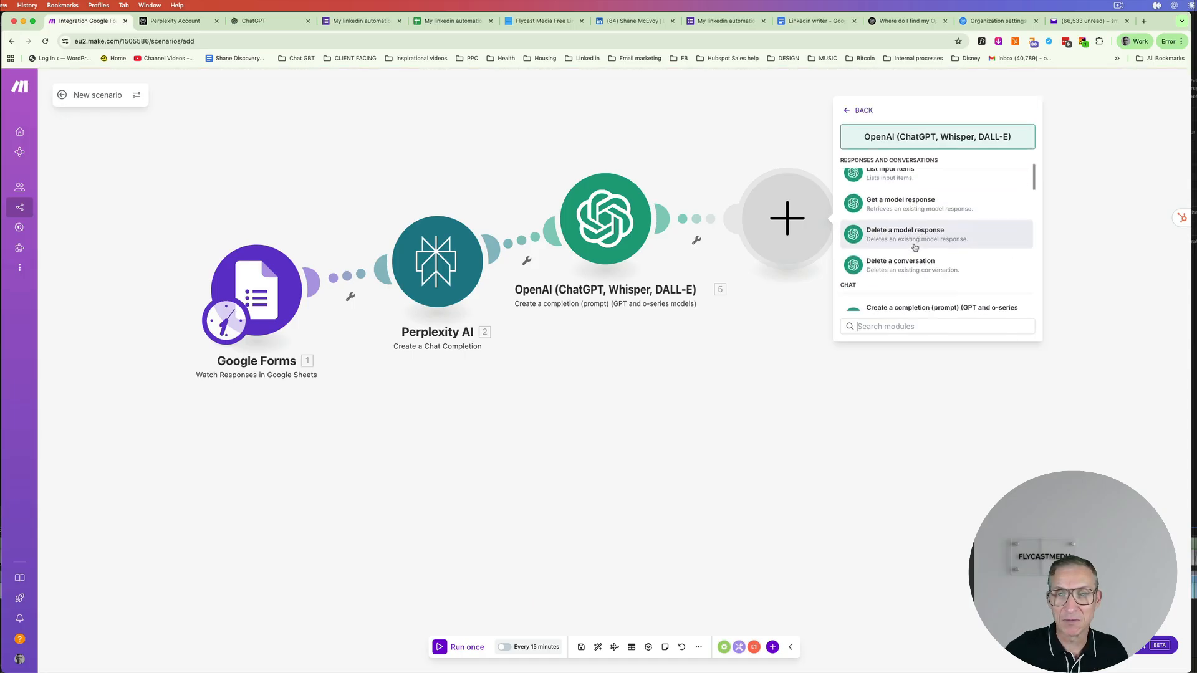
pyautogui.click(926, 304)
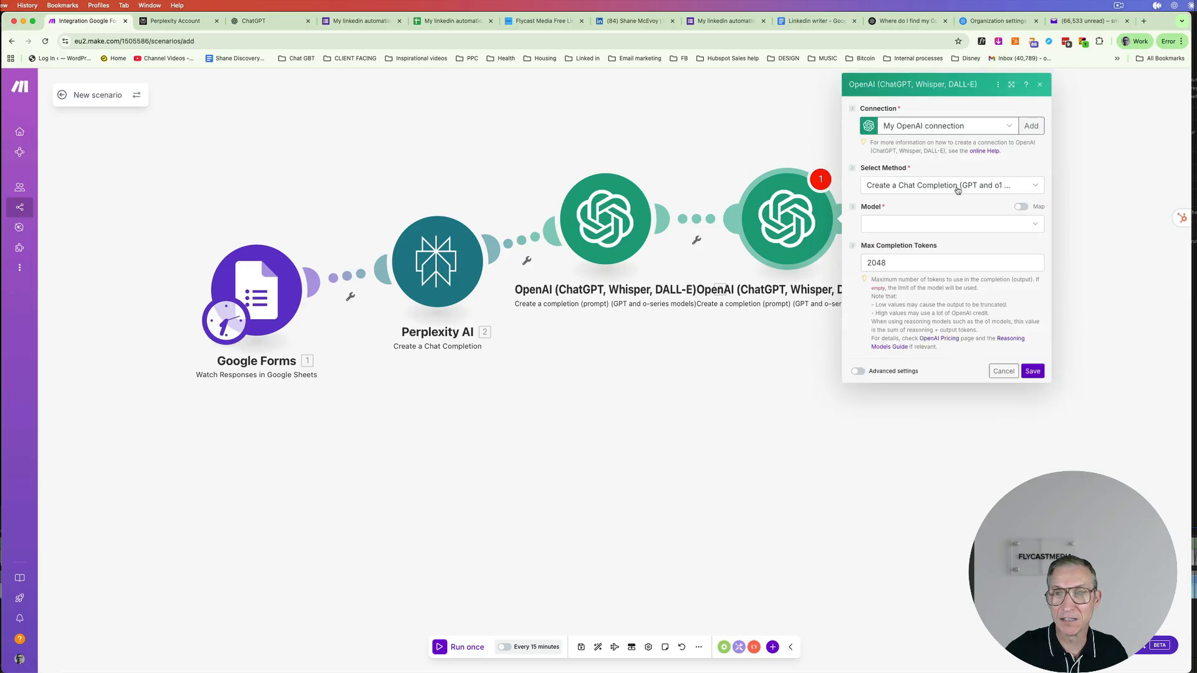
# - Set the new OpenAI module's model to GPT-5 and add a message with the User role
pyautogui.click(917, 222)
pyautogui.click(896, 267)
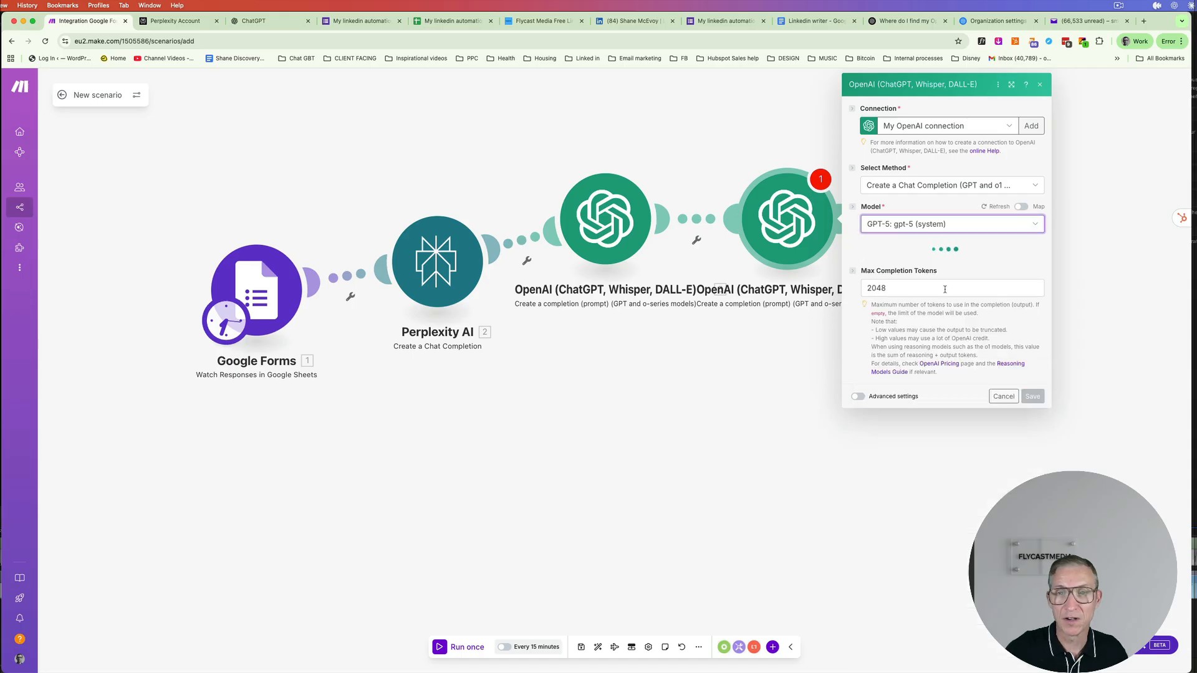
pyautogui.click(888, 341)
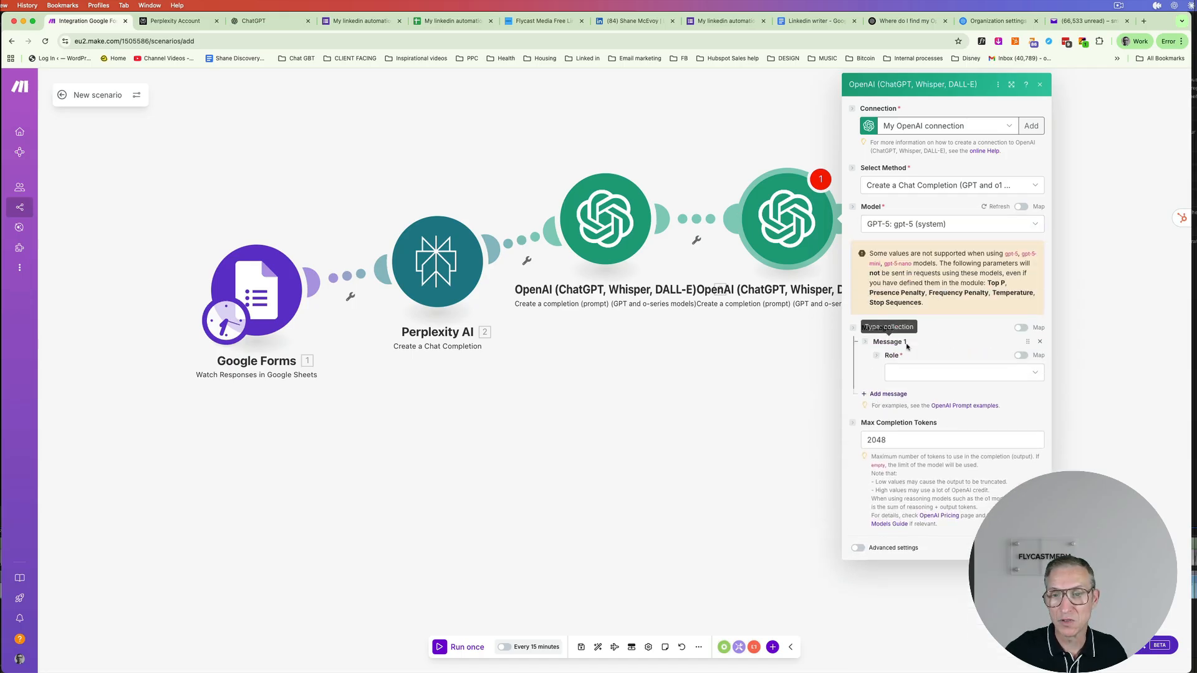
pyautogui.click(900, 372)
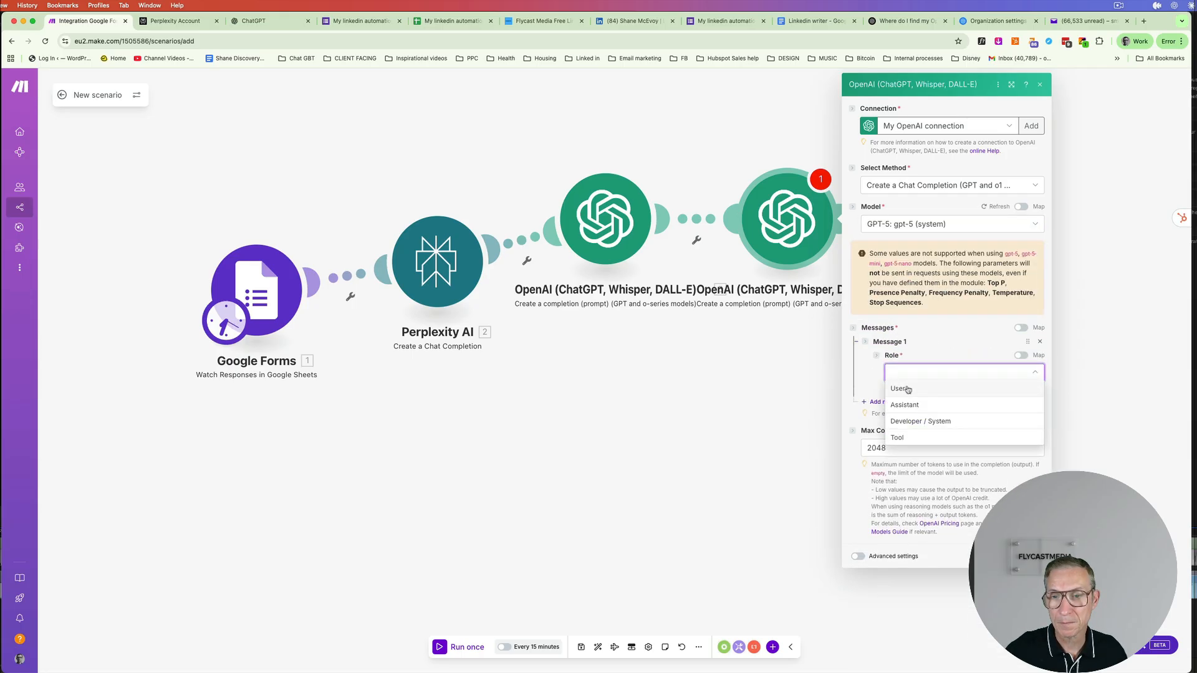
pyautogui.click(907, 406)
pyautogui.click(986, 414)
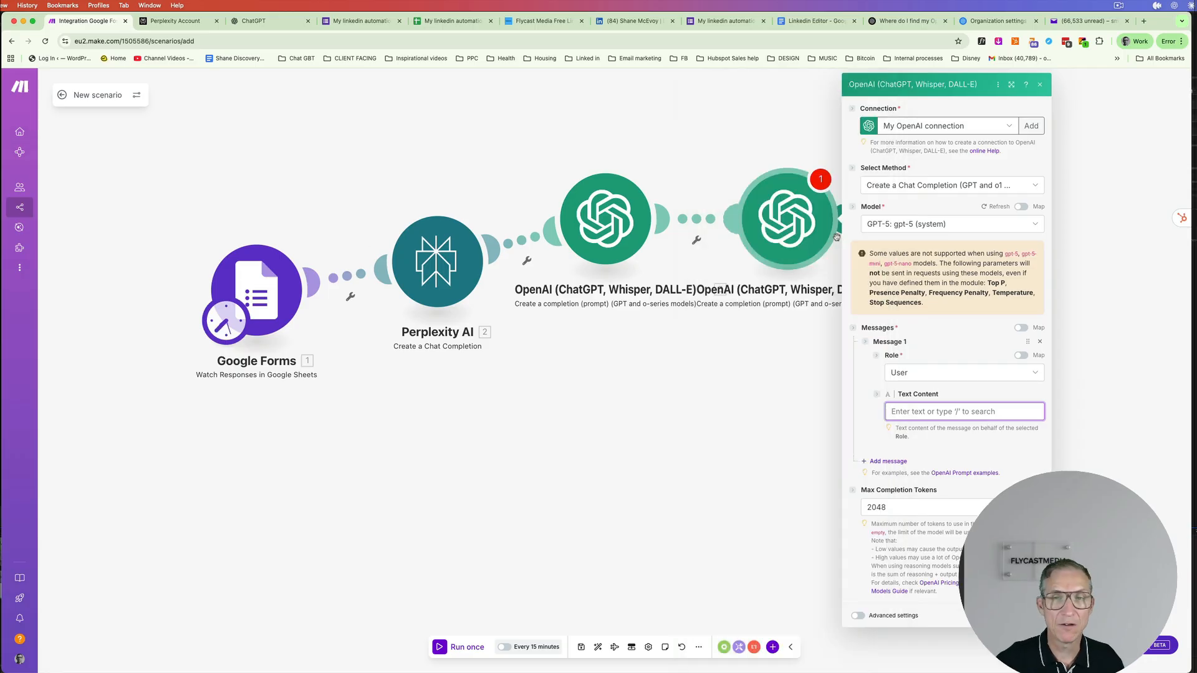
pyautogui.click(806, 22)
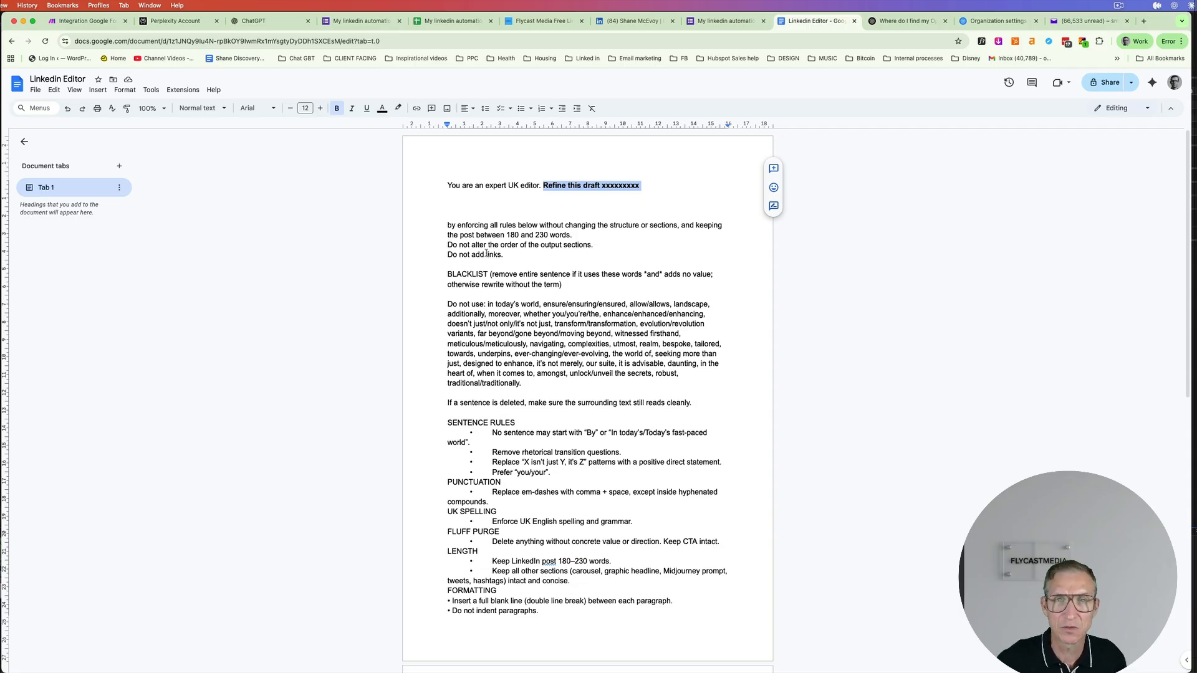
# - Select the whole Linkedin Editor prompt across both pages of the Google Doc
pyautogui.moveTo(449, 181); pyautogui.dragTo(574, 671)
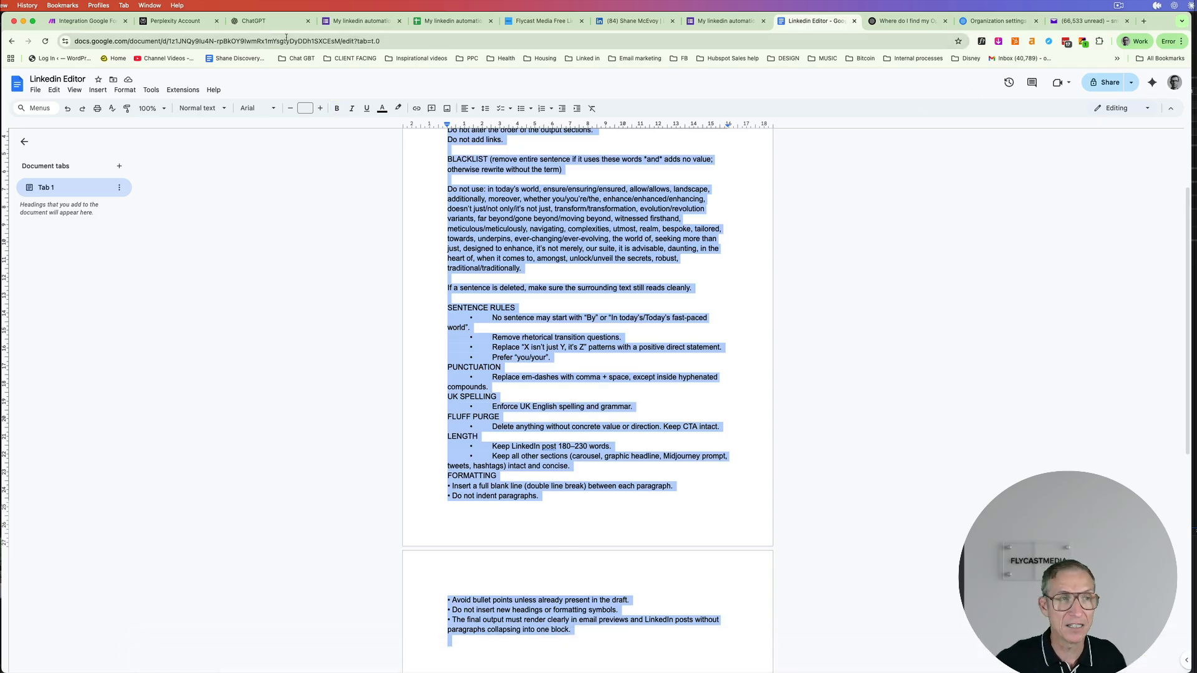
pyautogui.click(90, 21)
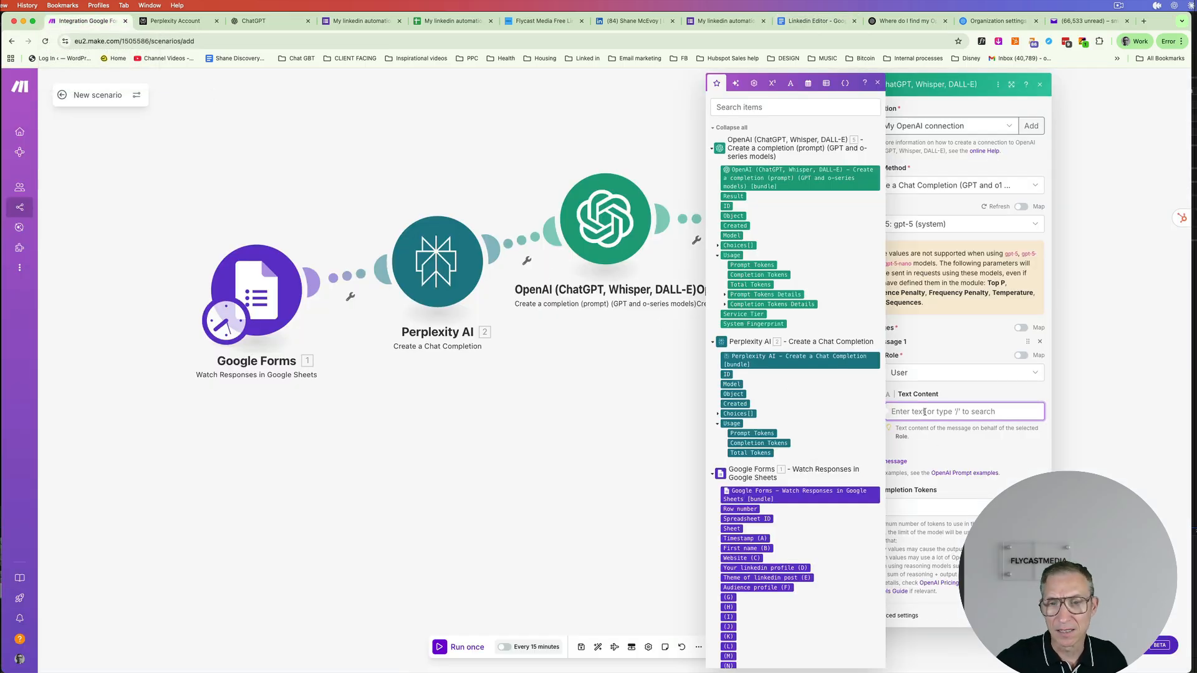
# - Paste the UK editor prompt into the message text and select its xxxxxxxxx placeholder
pyautogui.press('super+v')
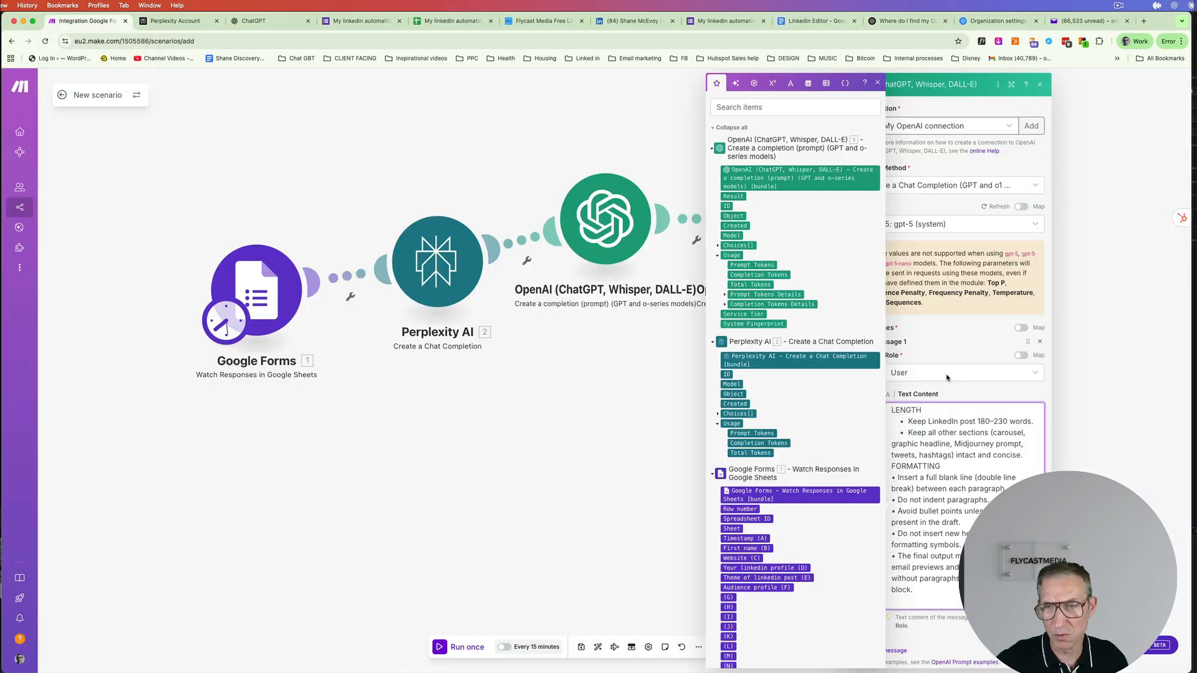
pyautogui.click(1011, 85)
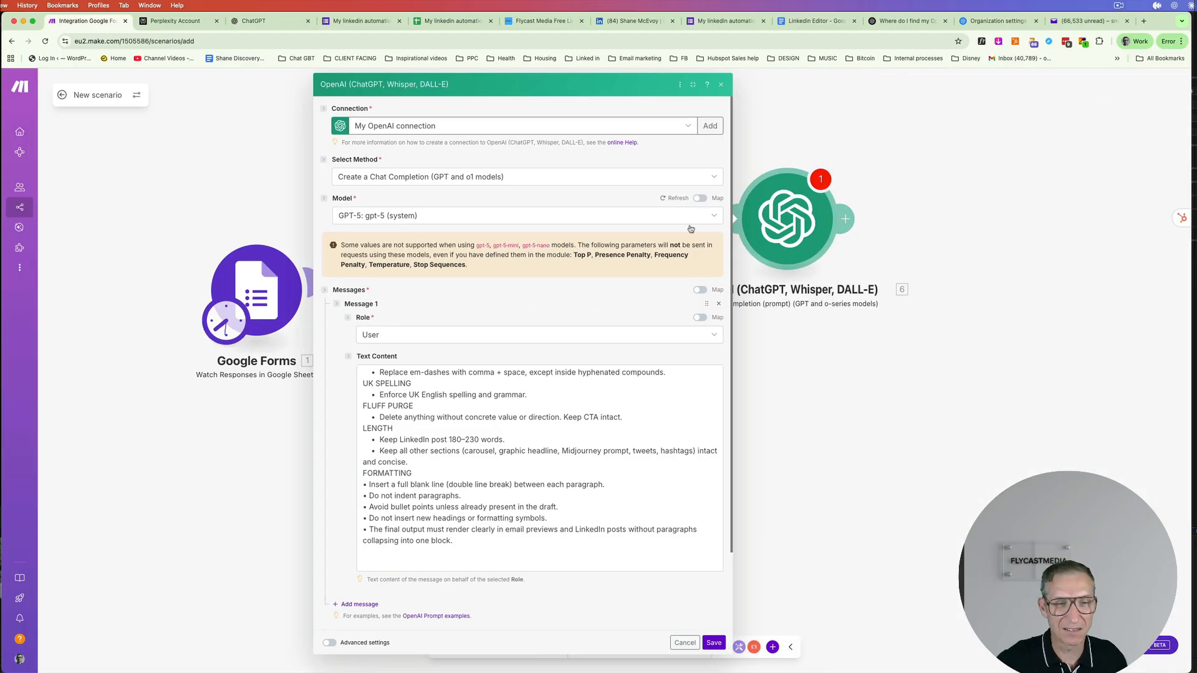
pyautogui.scroll(10, 553, 400)
pyautogui.moveTo(559, 374); pyautogui.dragTo(521, 375)
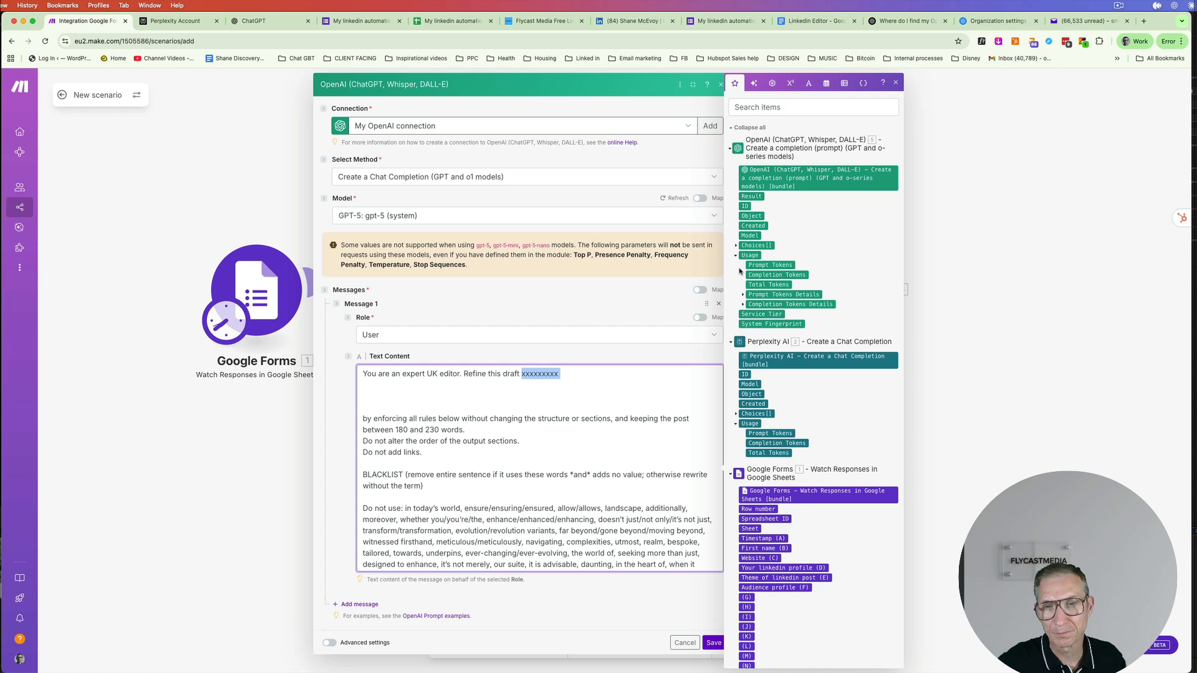
# - Map the first OpenAI step's Choices[] Message Content into the prompt and save the module
pyautogui.click(736, 246)
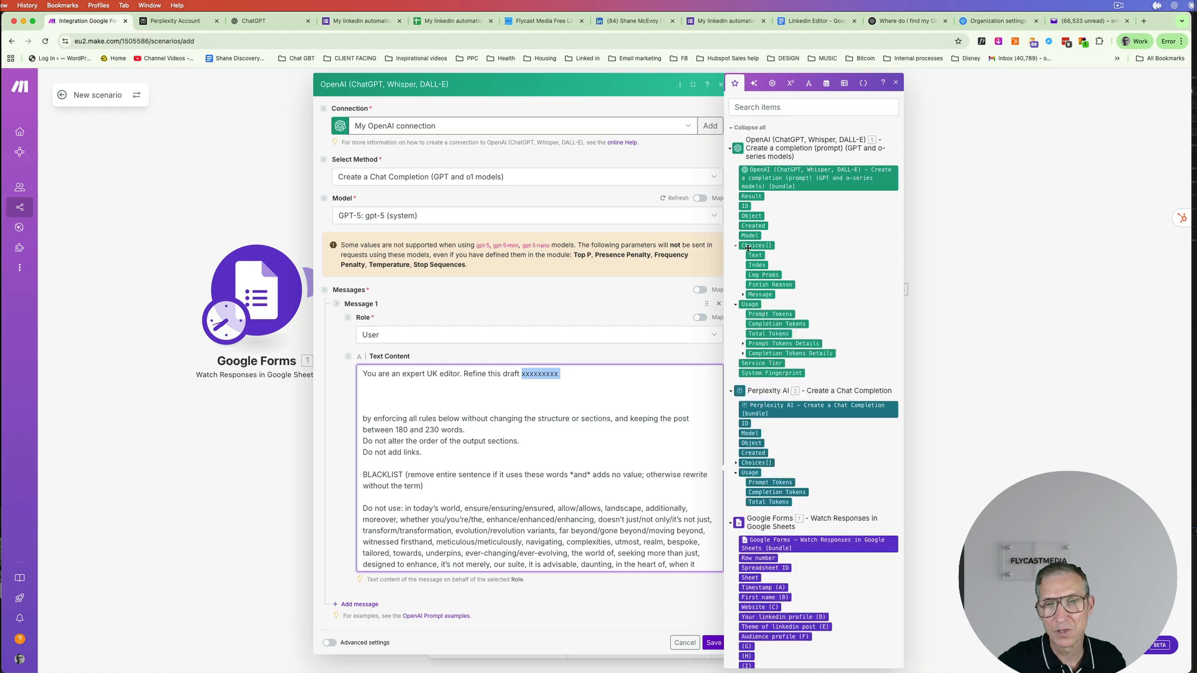
pyautogui.click(743, 295)
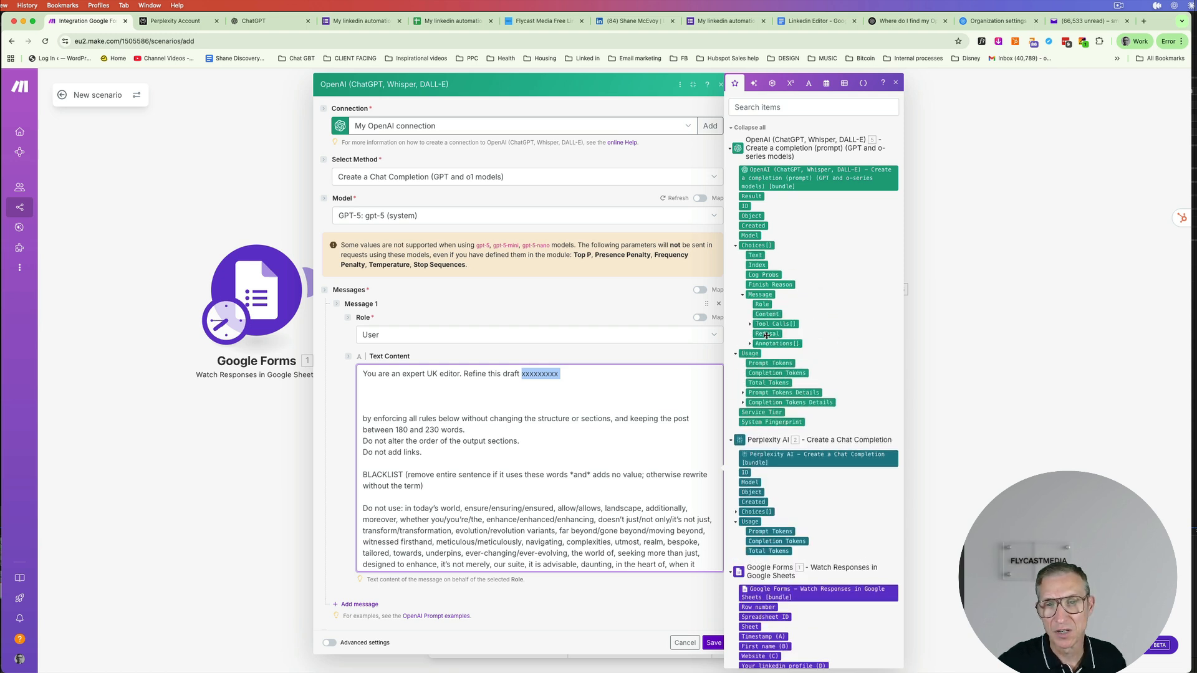
pyautogui.click(767, 314)
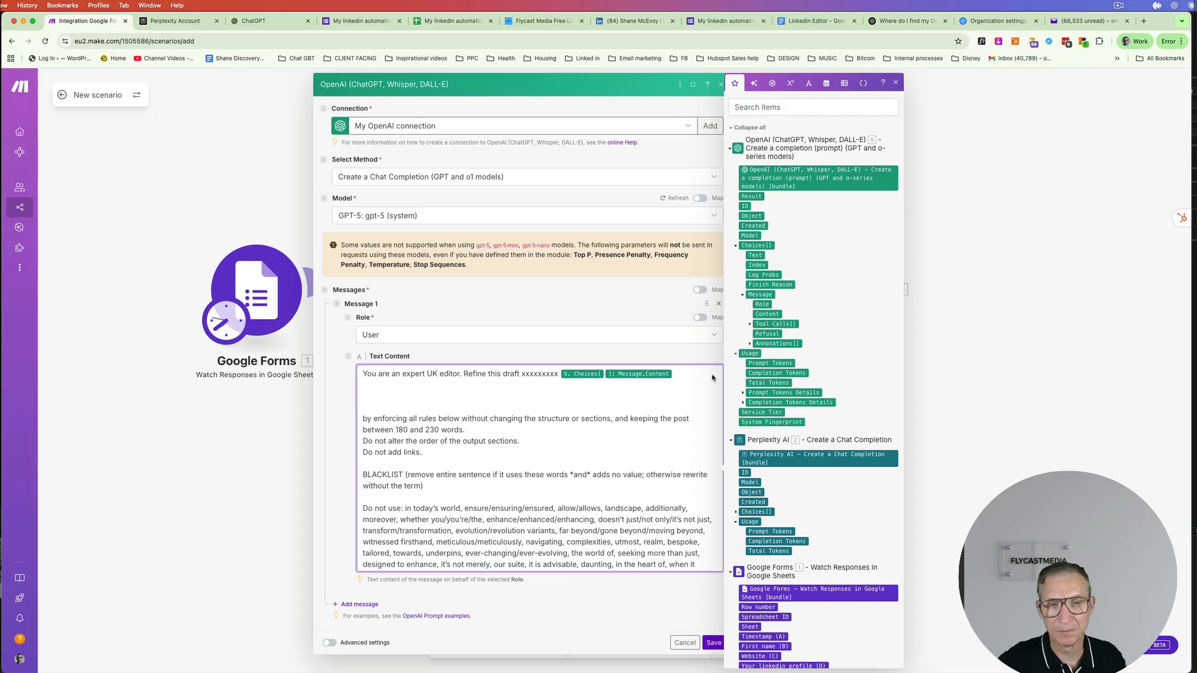
pyautogui.click(714, 642)
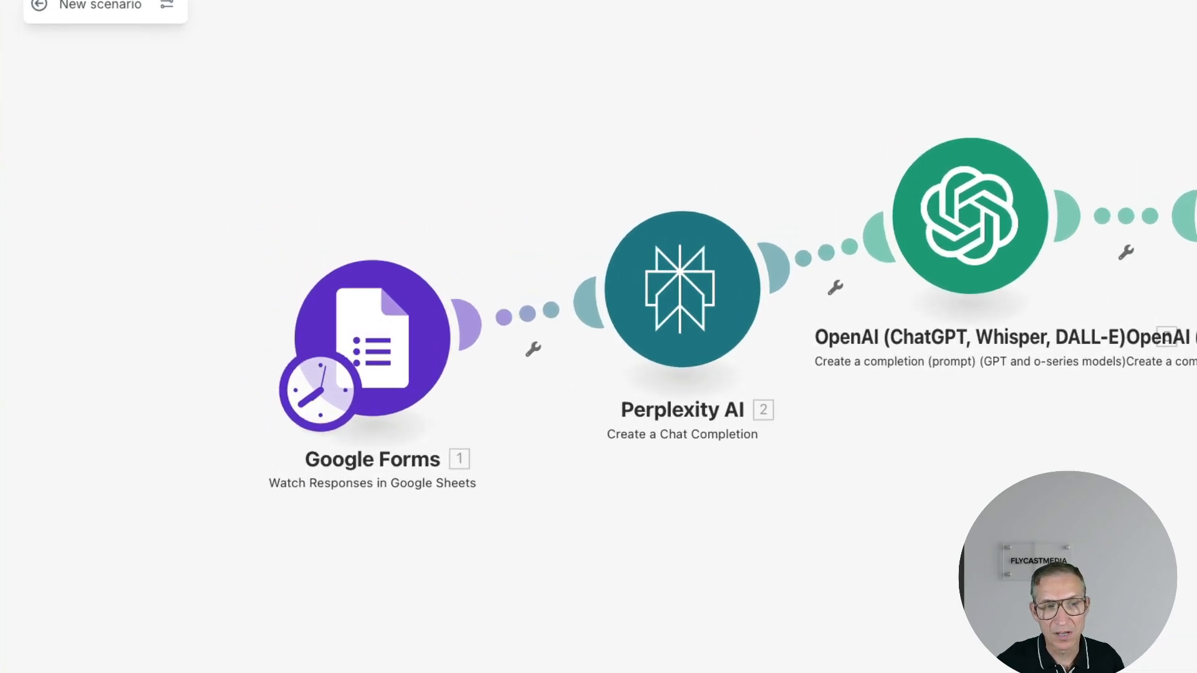
# - Set the Google Forms trigger to start manually from the 18/09/2025 17:54:23 response
pyautogui.rightClick(409, 362)
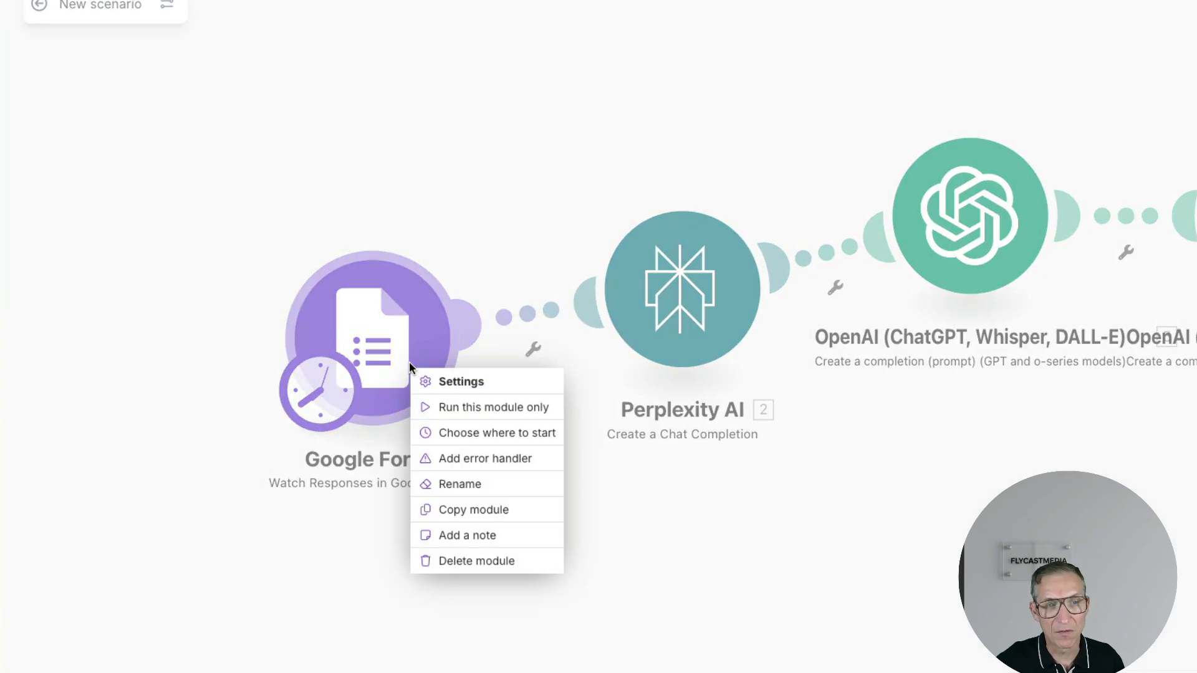
pyautogui.click(471, 432)
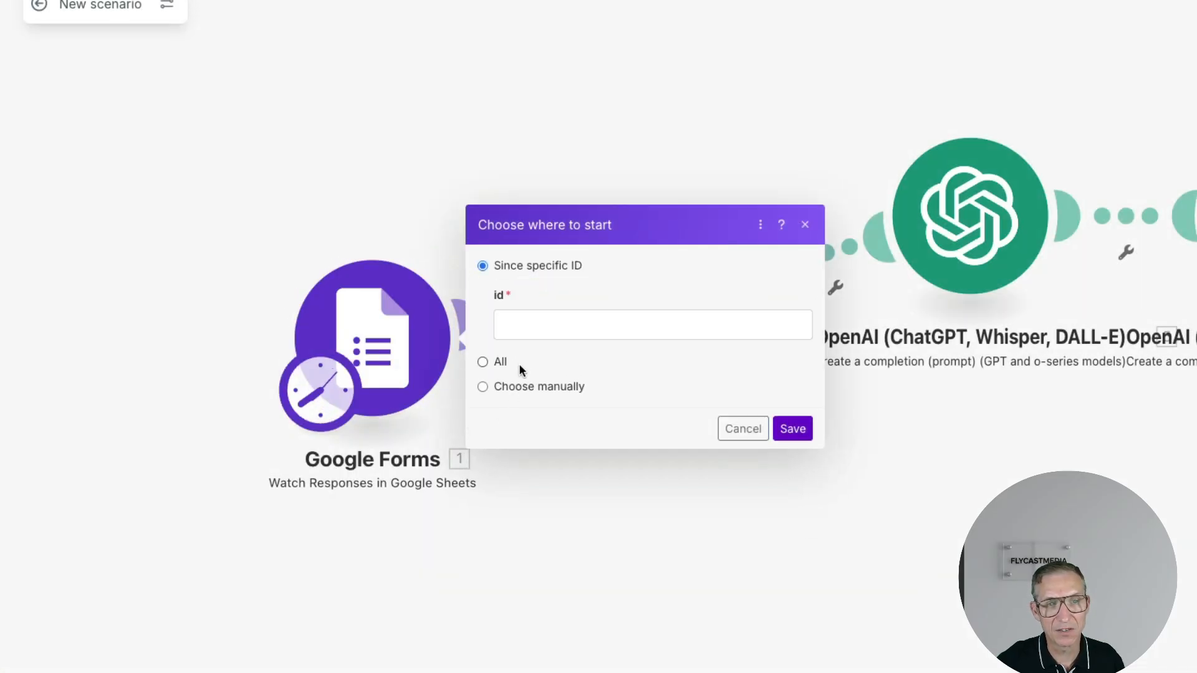
pyautogui.click(530, 322)
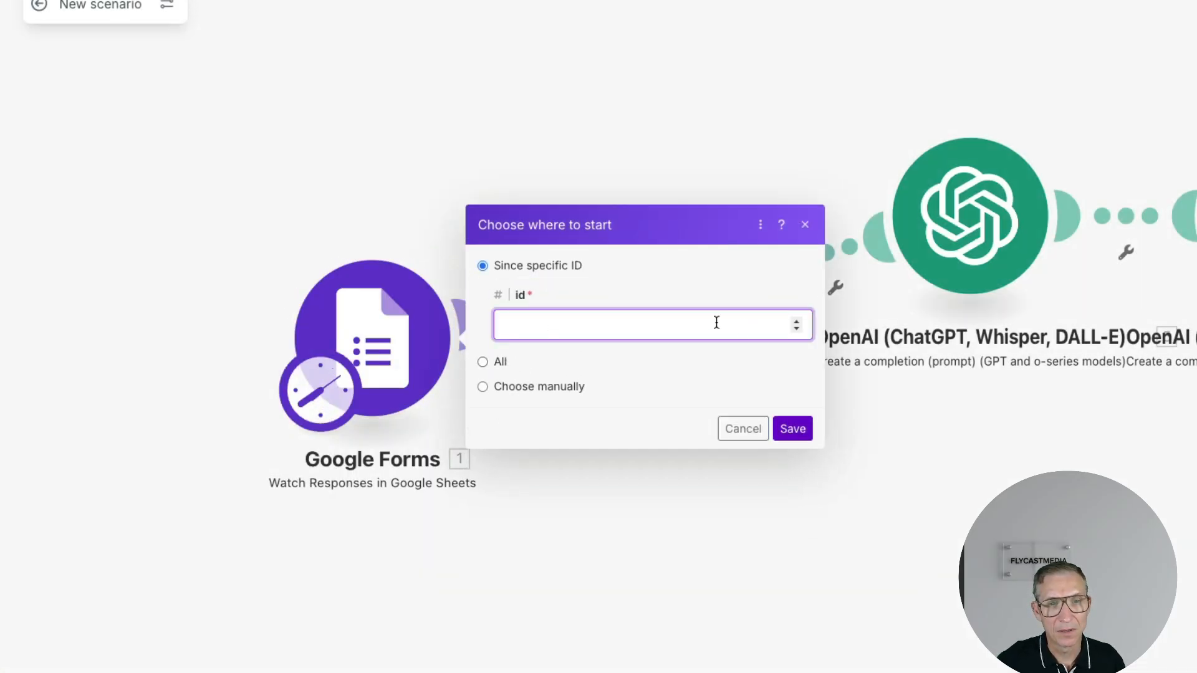
pyautogui.click(797, 328)
pyautogui.click(797, 321)
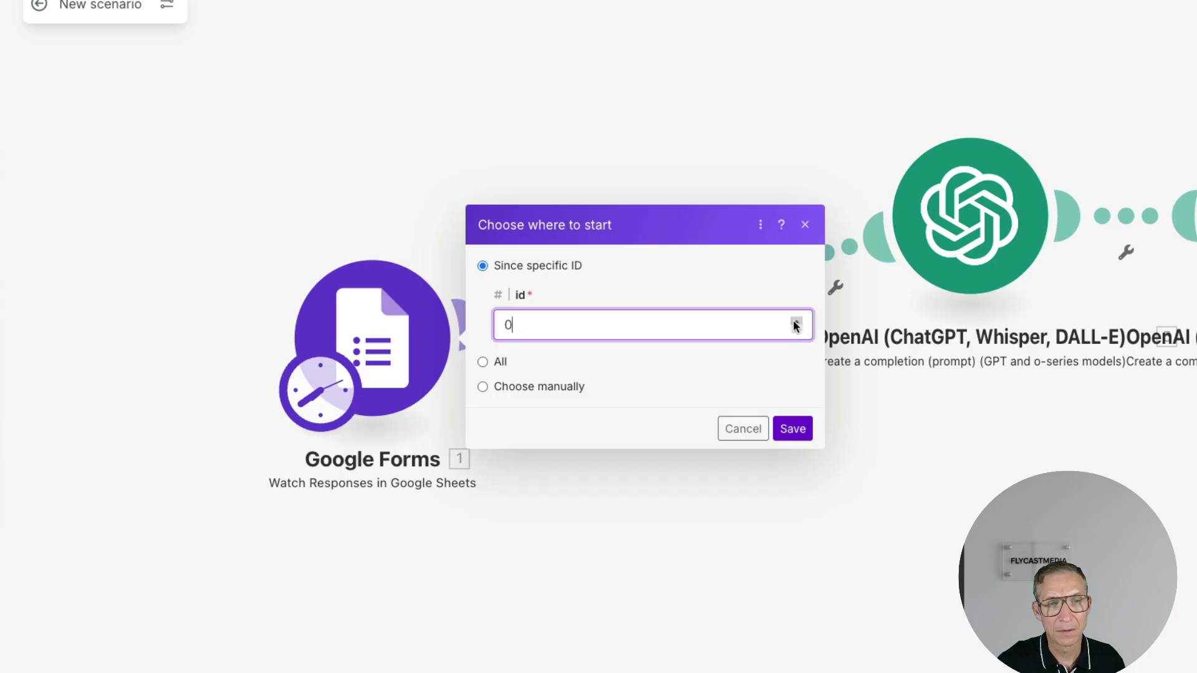
pyautogui.click(522, 386)
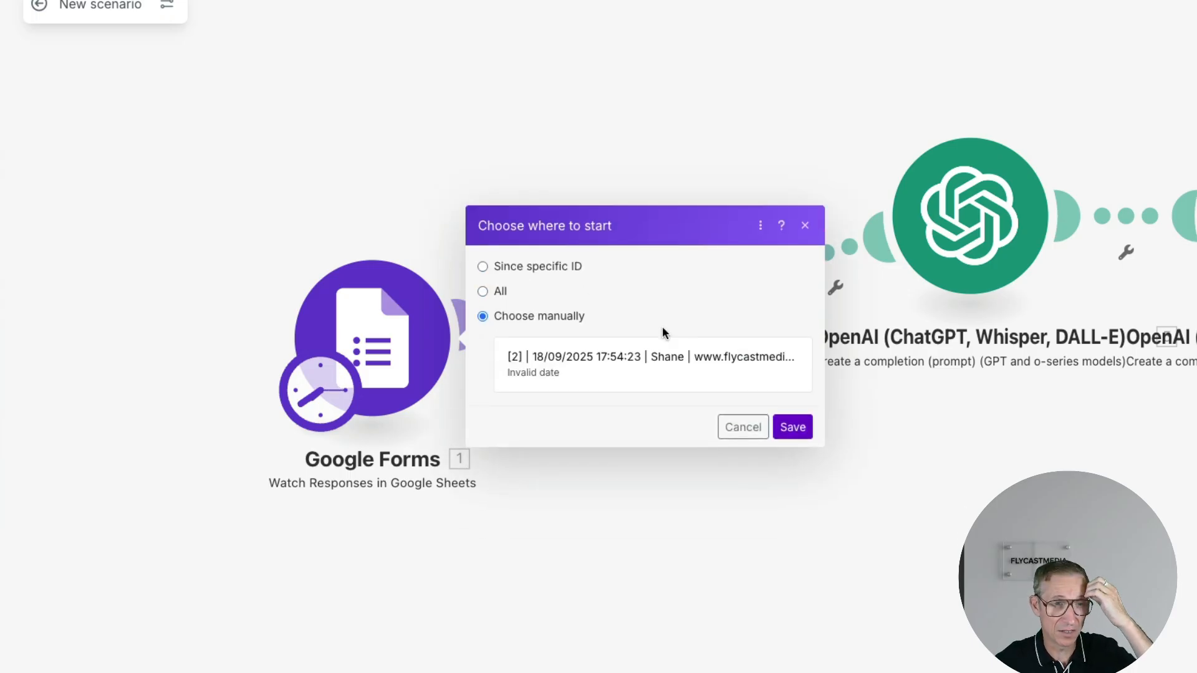
pyautogui.click(630, 362)
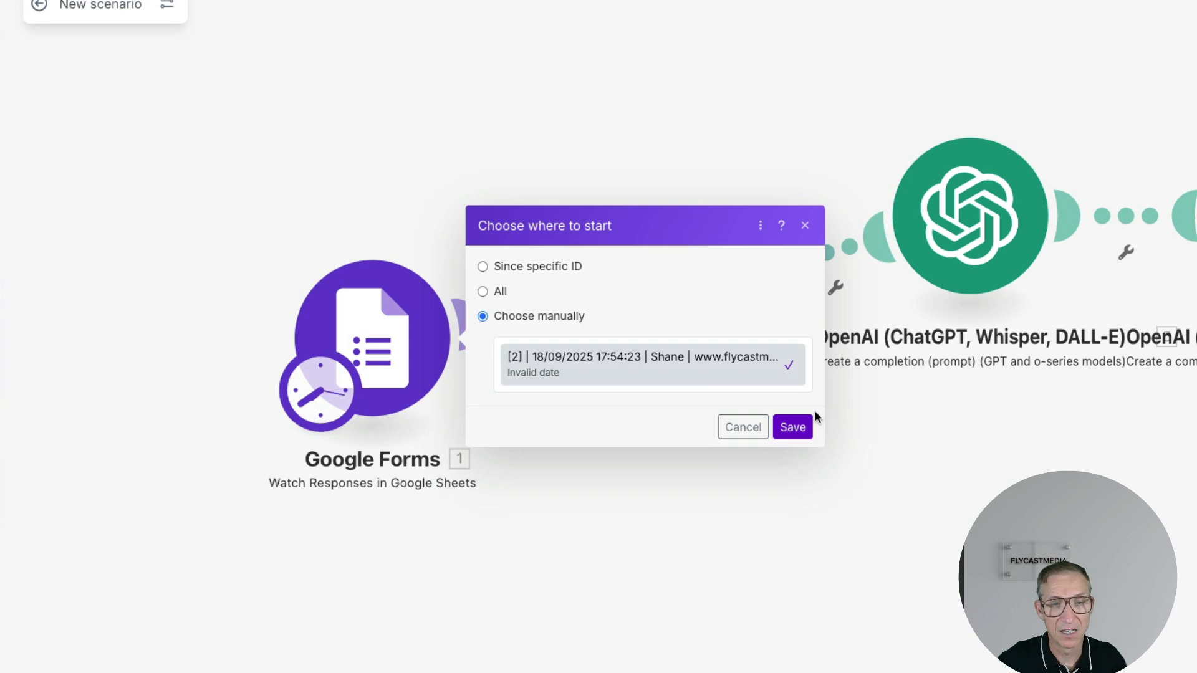
pyautogui.click(809, 429)
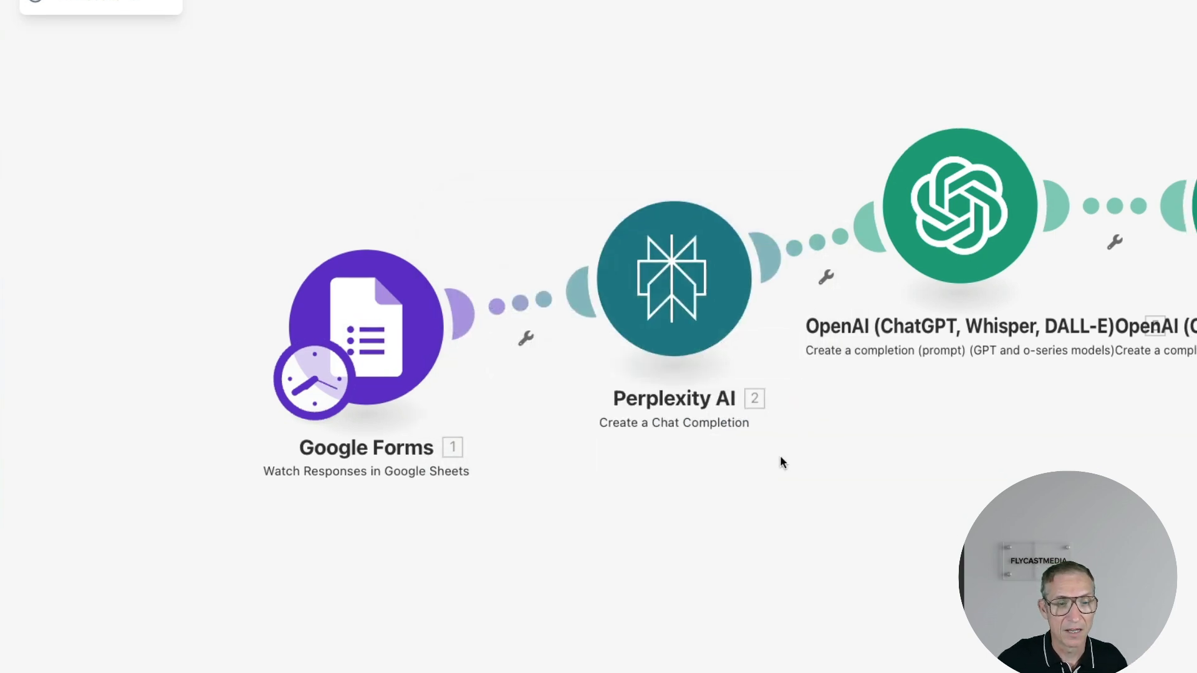
# - Run the scenario once, then rearrange the Google Forms, Perplexity and both OpenAI modules on the canvas
pyautogui.click(512, 634)
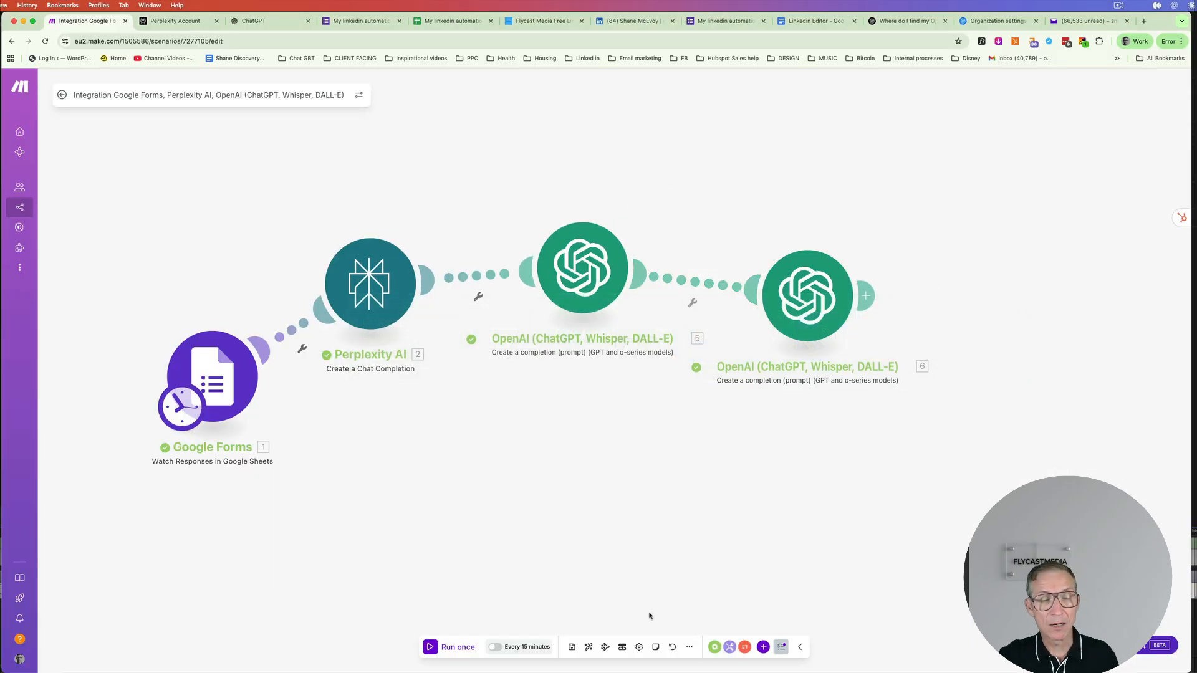
pyautogui.moveTo(218, 357); pyautogui.dragTo(178, 321)
pyautogui.moveTo(369, 288); pyautogui.dragTo(383, 261)
pyautogui.moveTo(601, 279); pyautogui.dragTo(617, 264)
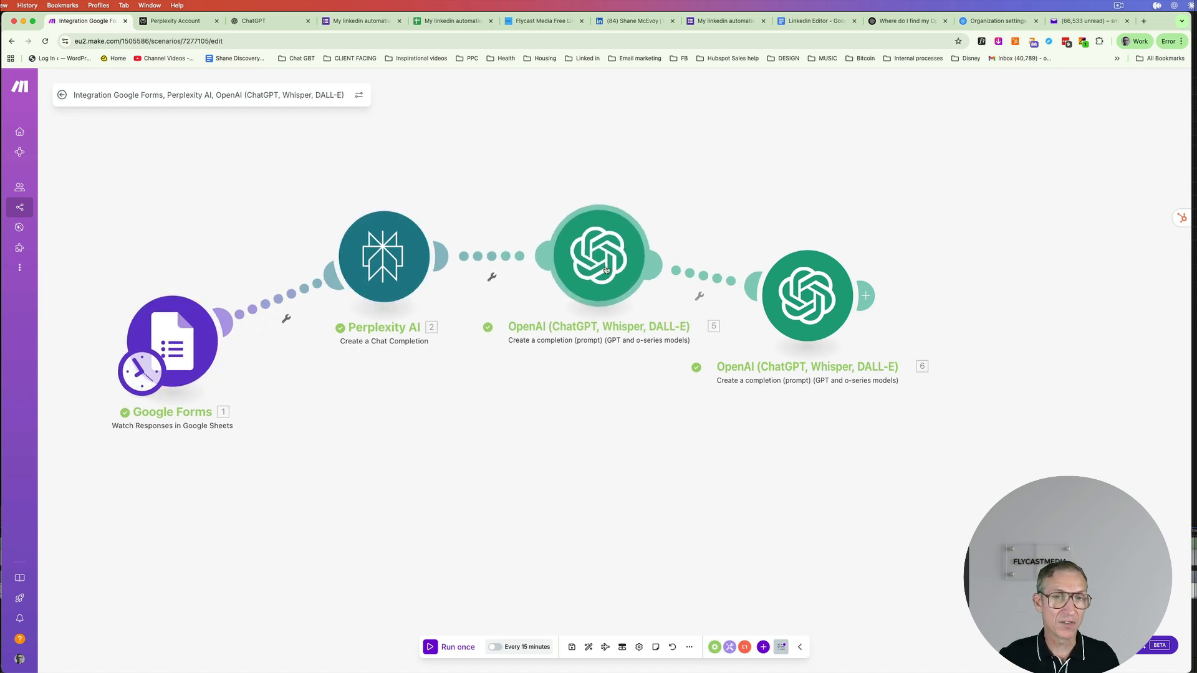
pyautogui.moveTo(789, 288); pyautogui.dragTo(819, 277)
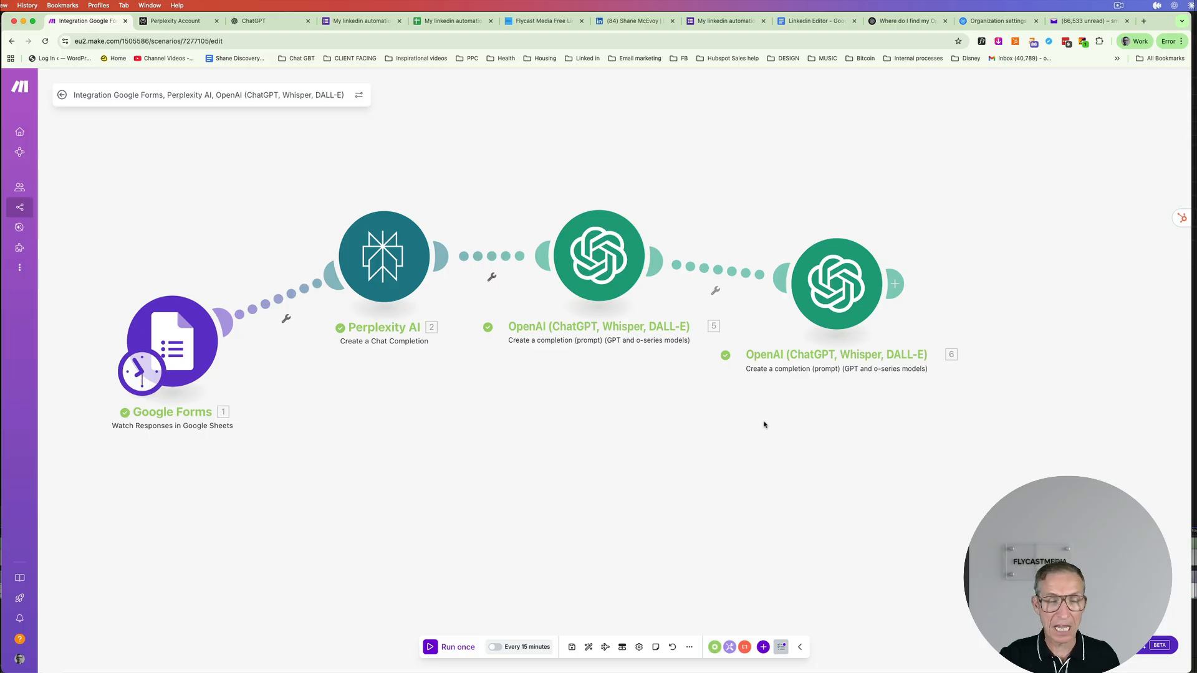
pyautogui.moveTo(614, 275); pyautogui.dragTo(617, 256)
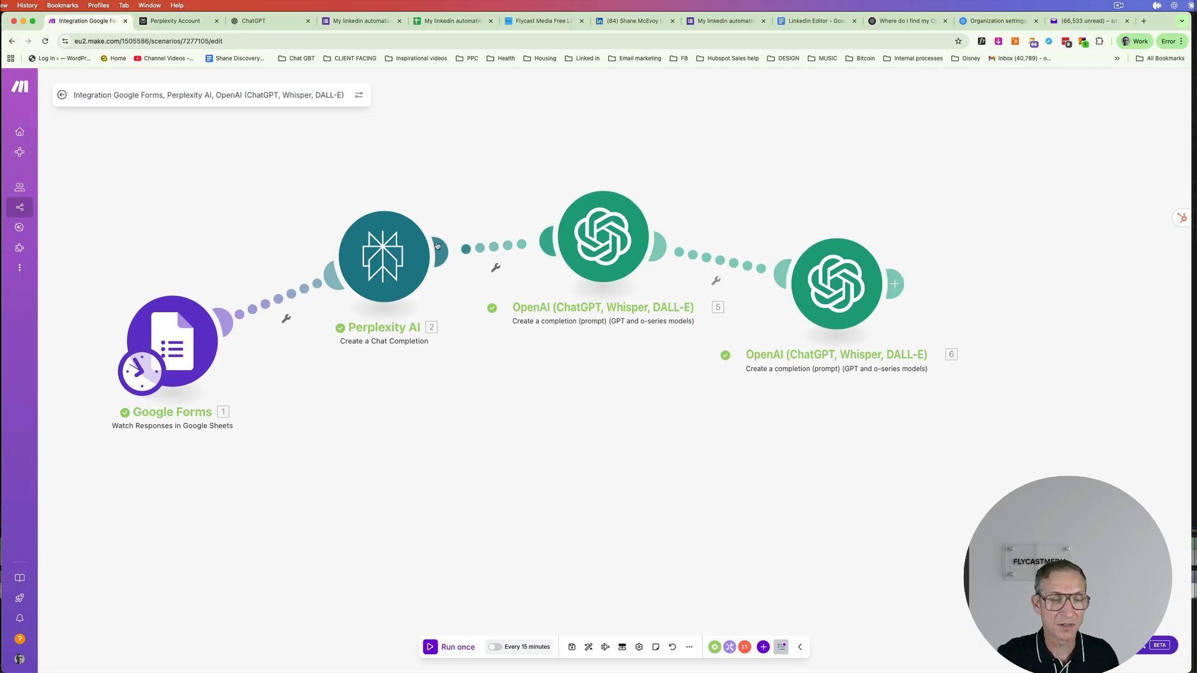
# - Rename the Perplexity AI module to Scraper
pyautogui.rightClick(395, 245)
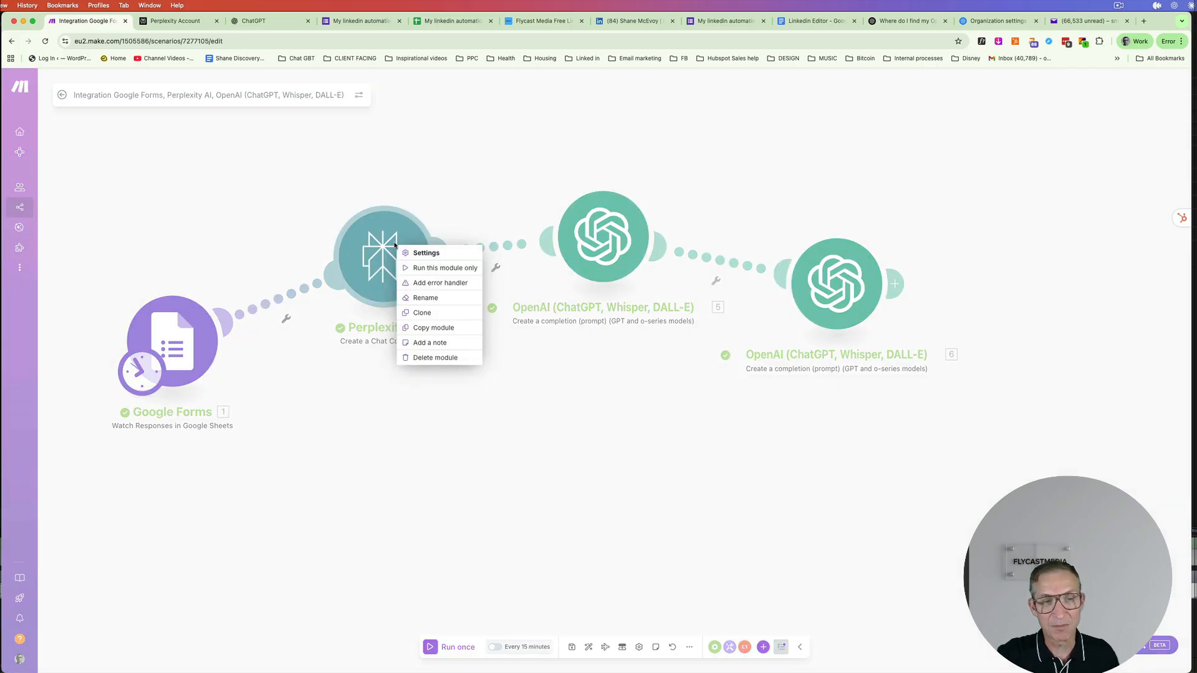
pyautogui.click(426, 298)
pyautogui.write('Scraper')
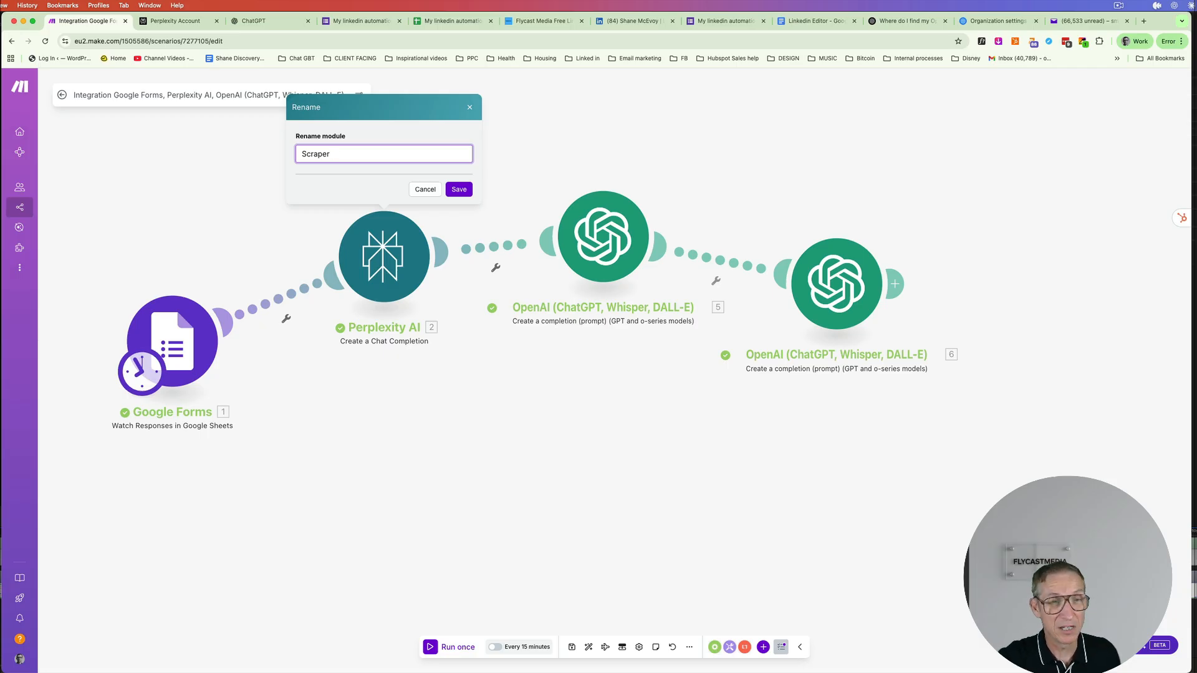
pyautogui.click(459, 189)
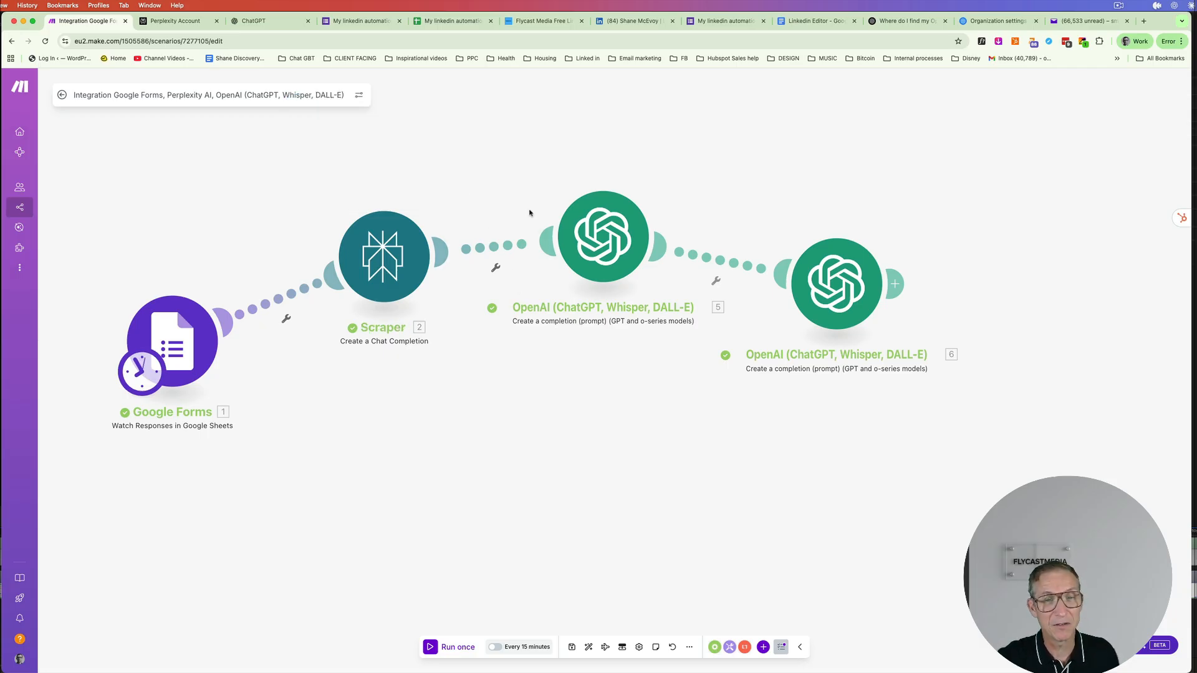
# - Rename the first OpenAI module to Linkedin writer
pyautogui.rightClick(582, 222)
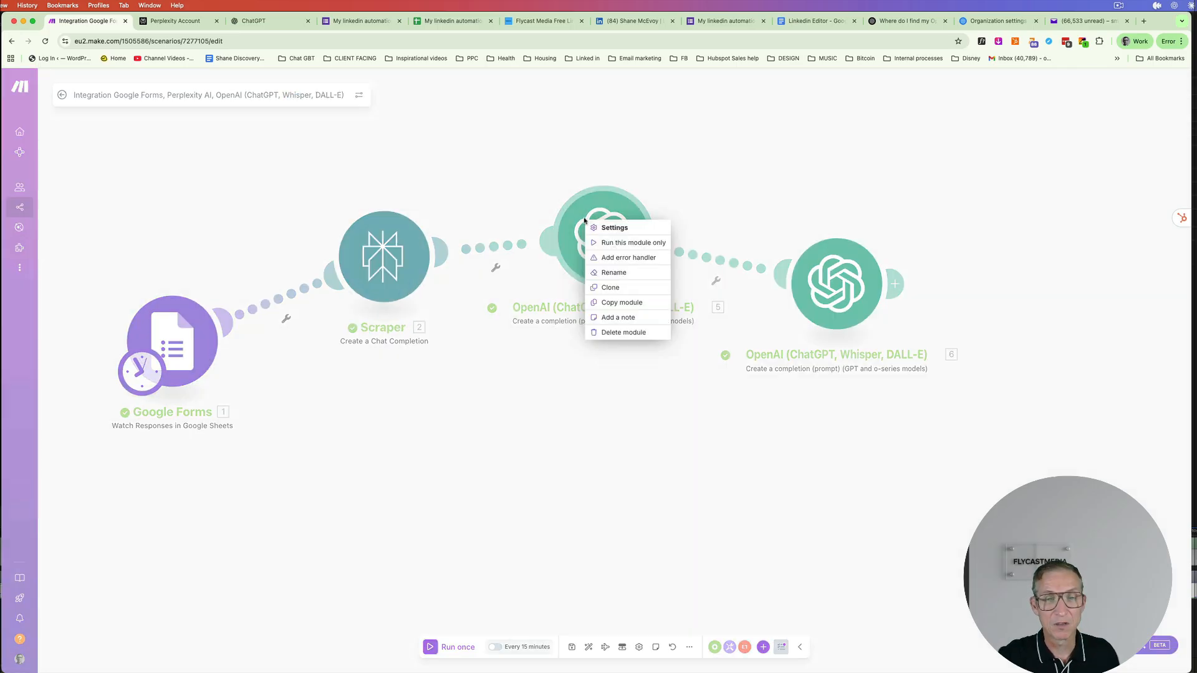
pyautogui.click(611, 273)
pyautogui.write('Li')
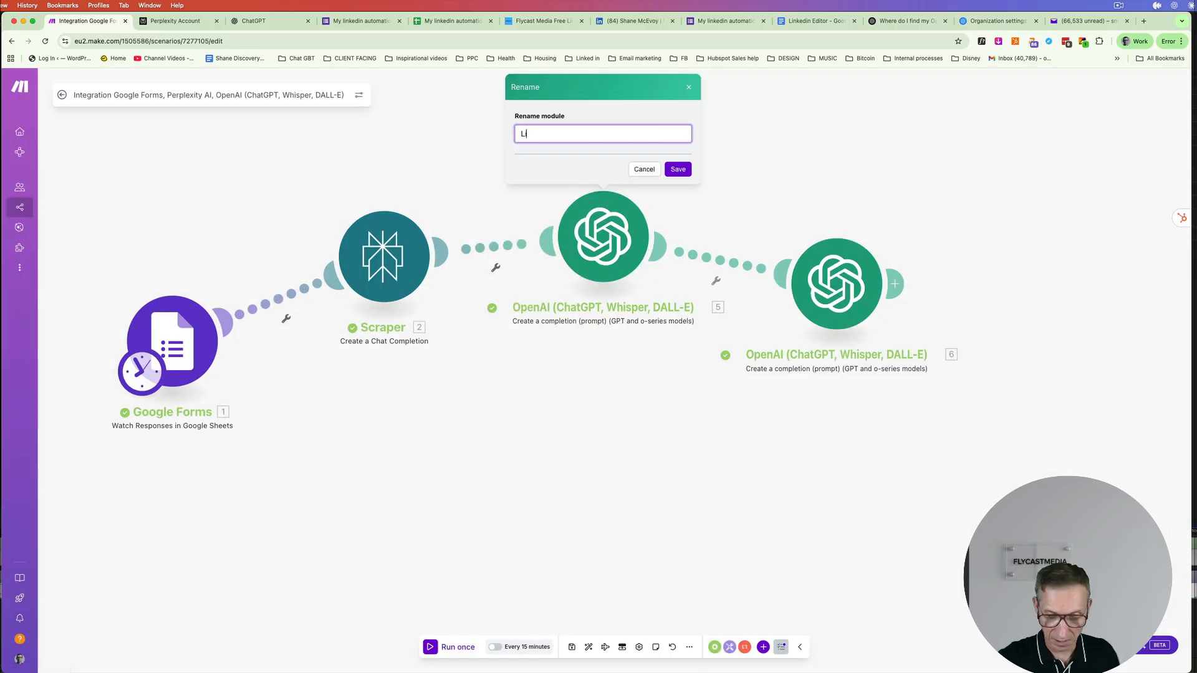
pyautogui.write('nkedin w')
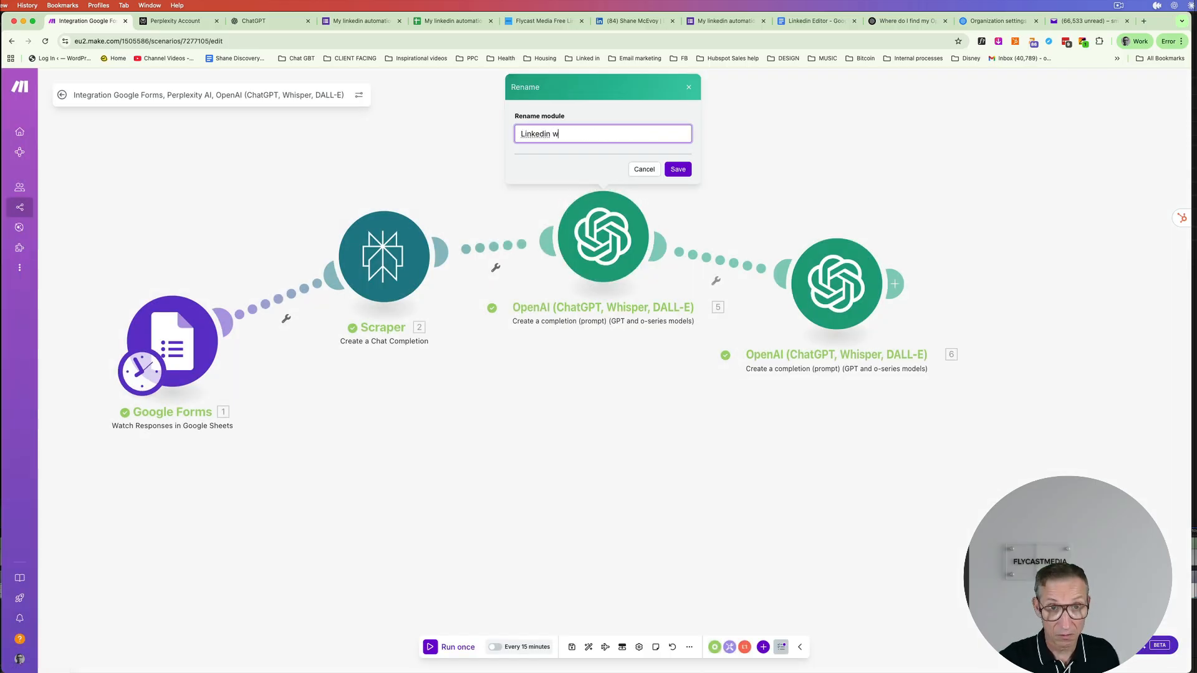
pyautogui.write('riter')
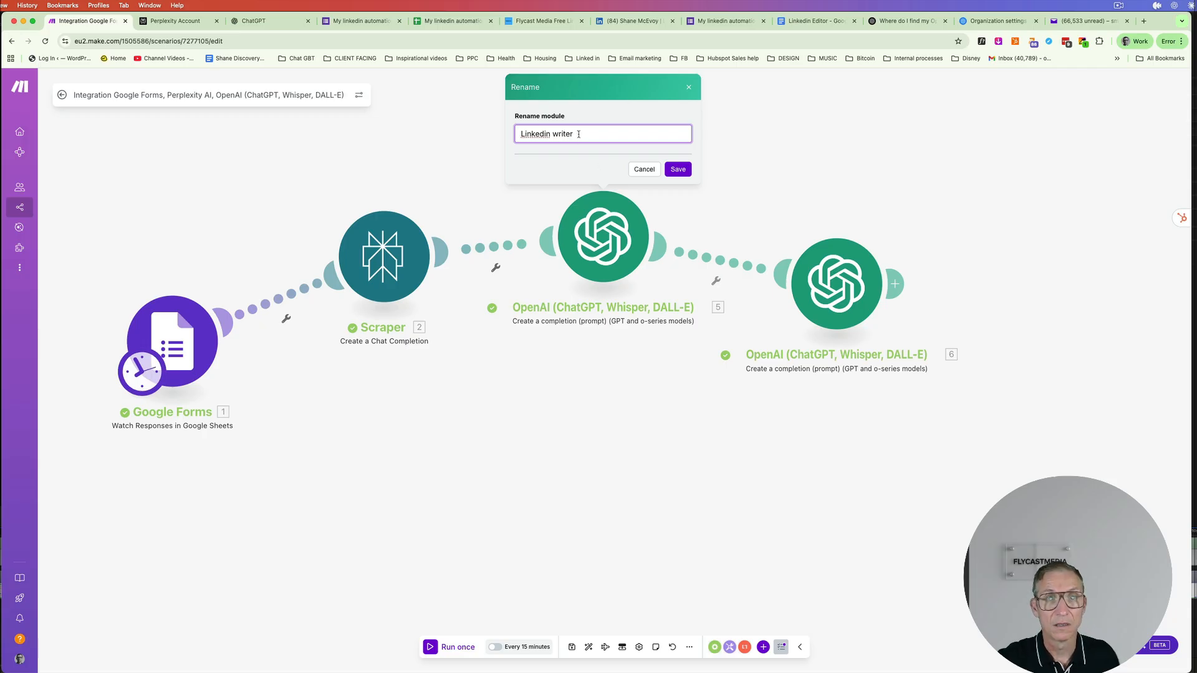
pyautogui.moveTo(573, 134); pyautogui.dragTo(518, 134)
pyautogui.press('super+c')
pyautogui.click(667, 170)
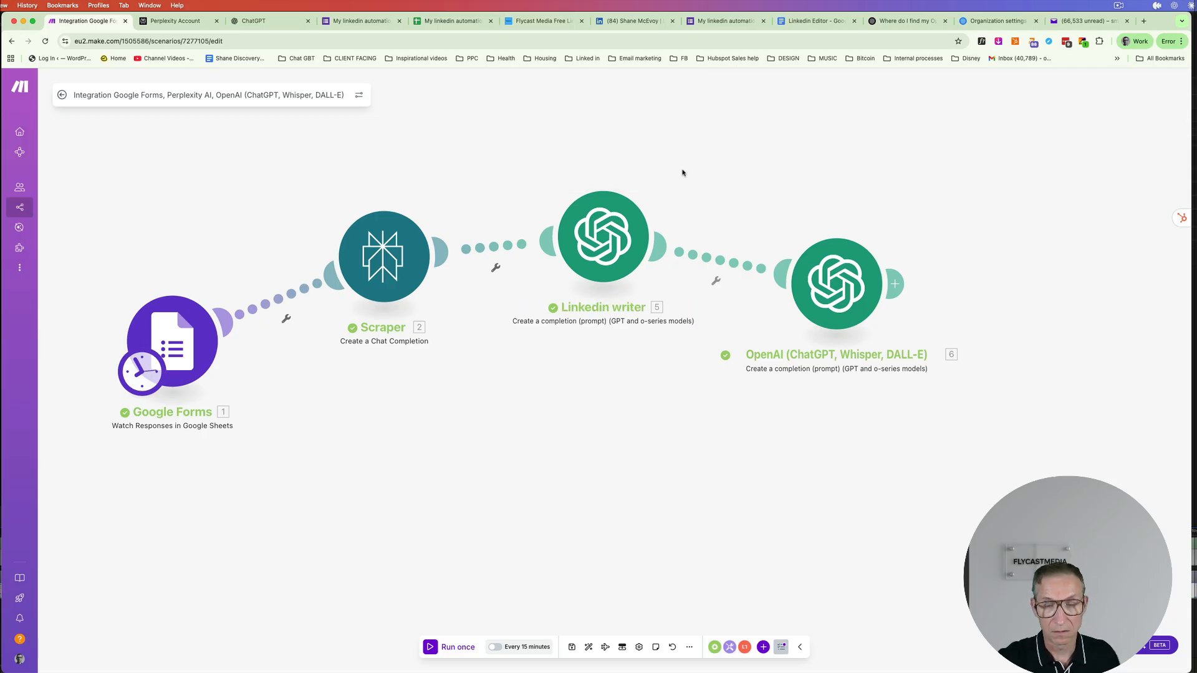
# - Rename the second OpenAI module to Linkedin Editor and save the scenario
pyautogui.rightClick(829, 278)
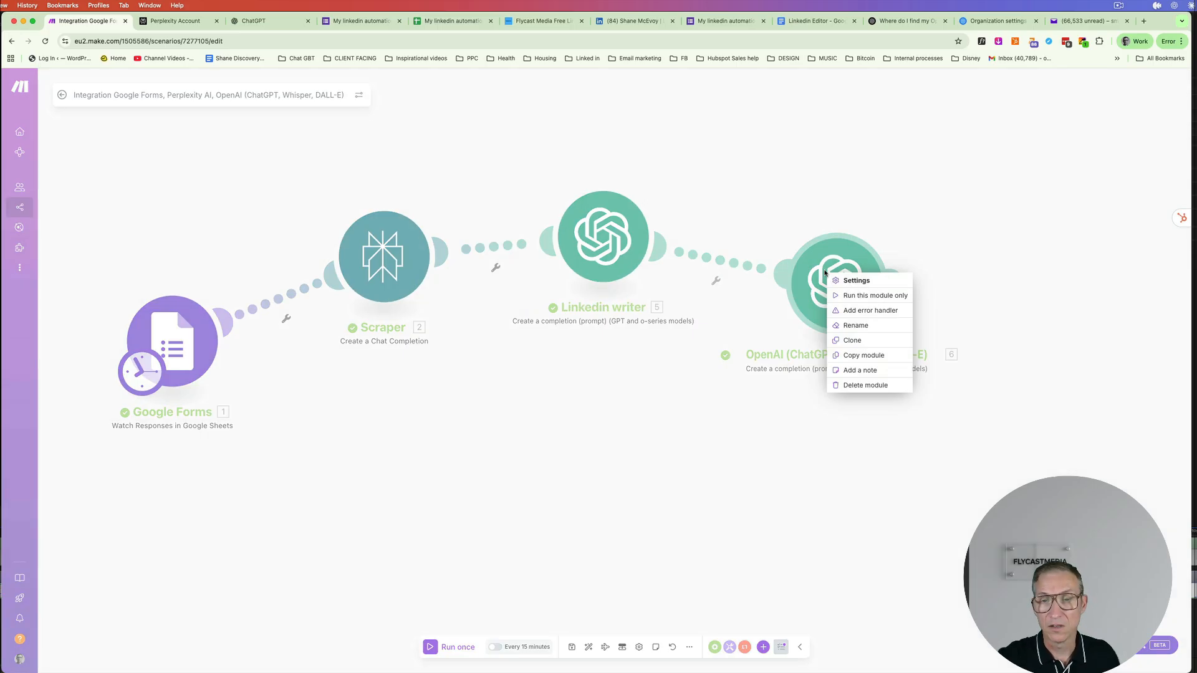
pyautogui.click(859, 326)
pyautogui.press('super+v')
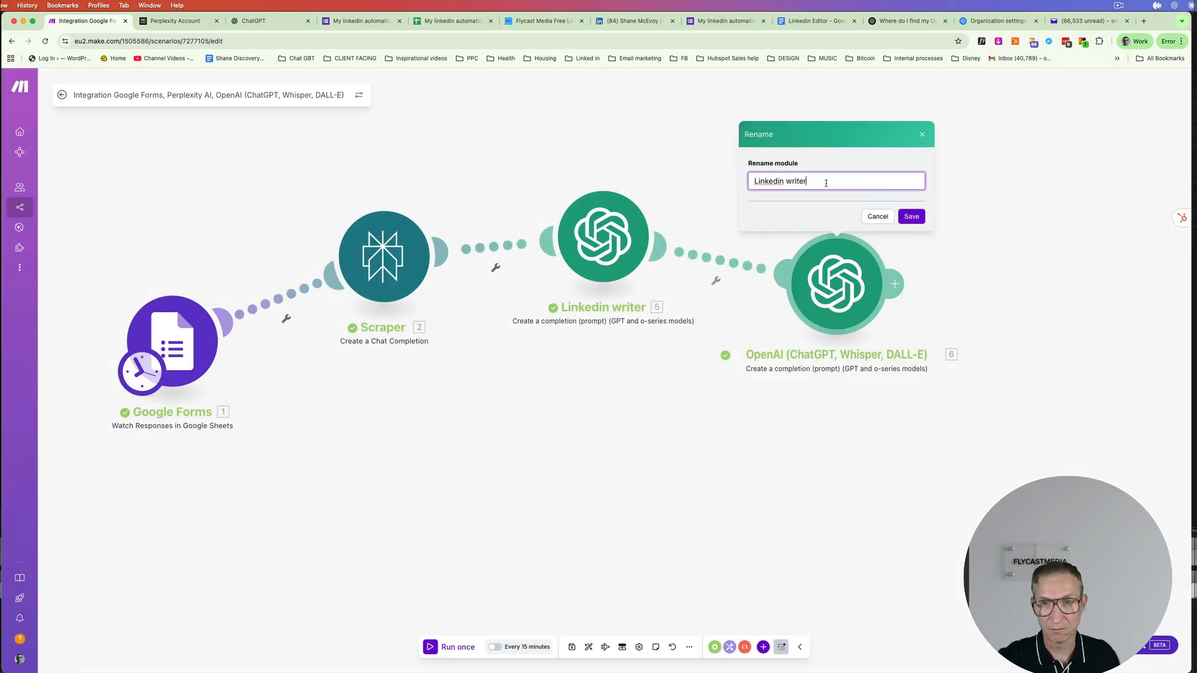
pyautogui.write('Editor')
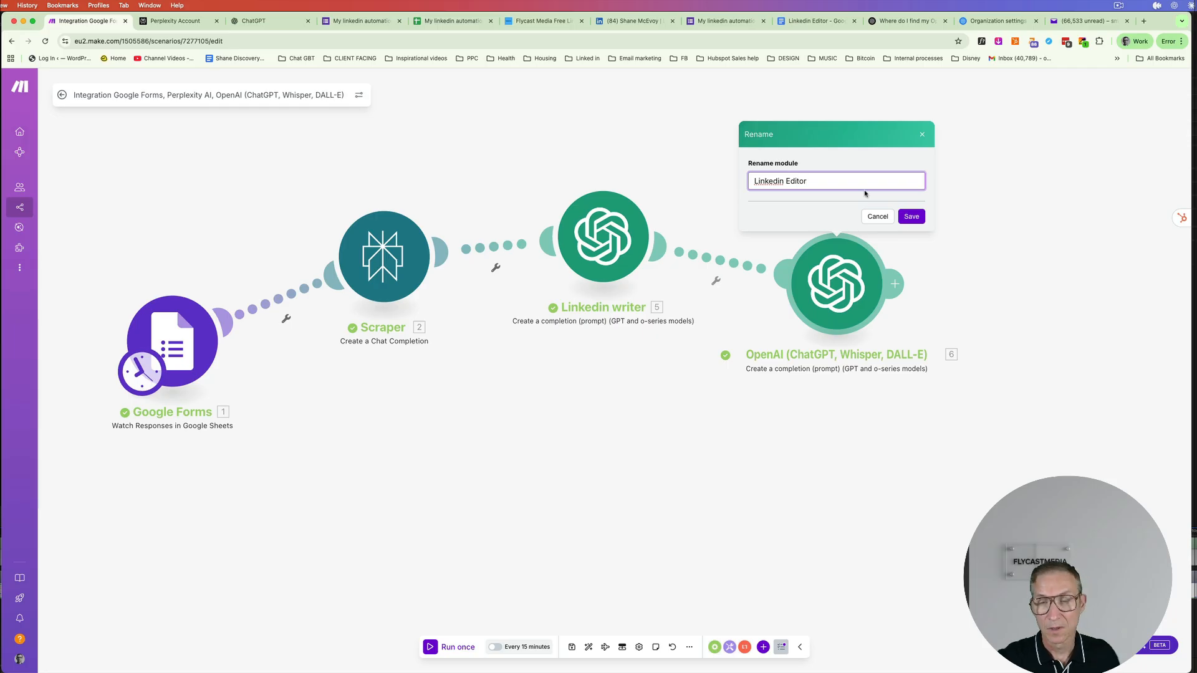
pyautogui.click(911, 217)
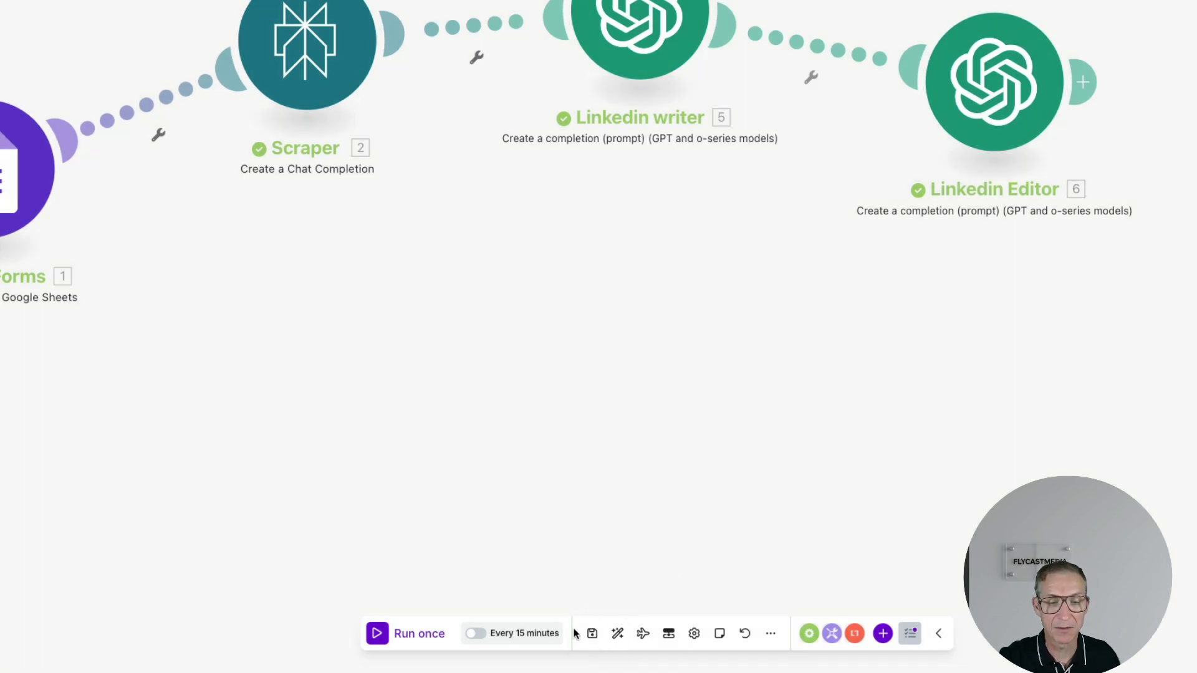
pyautogui.click(593, 634)
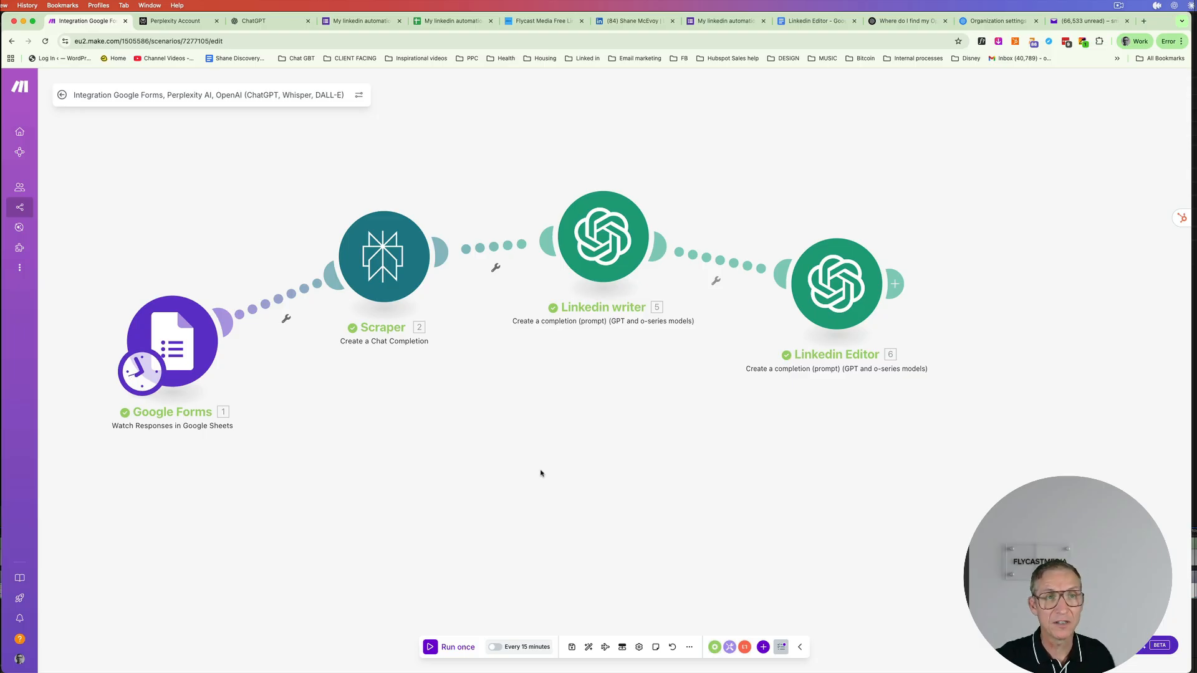
pyautogui.click(726, 25)
pyautogui.click(502, 143)
pyautogui.click(466, 192)
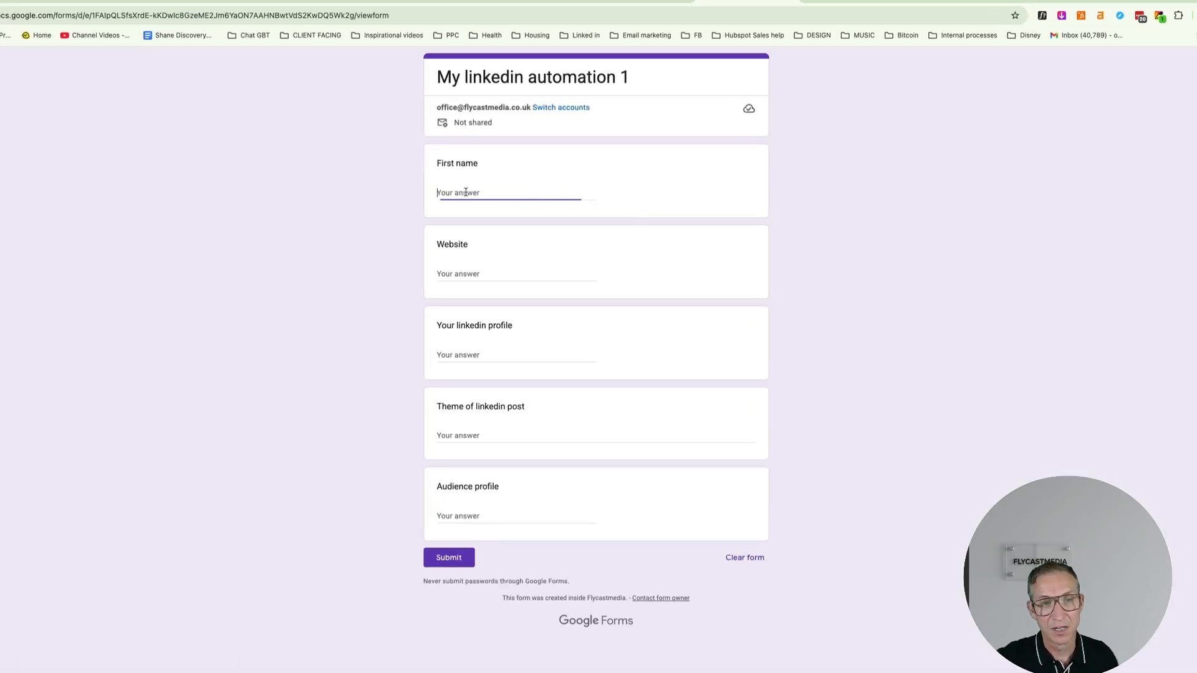
pyautogui.write('john')
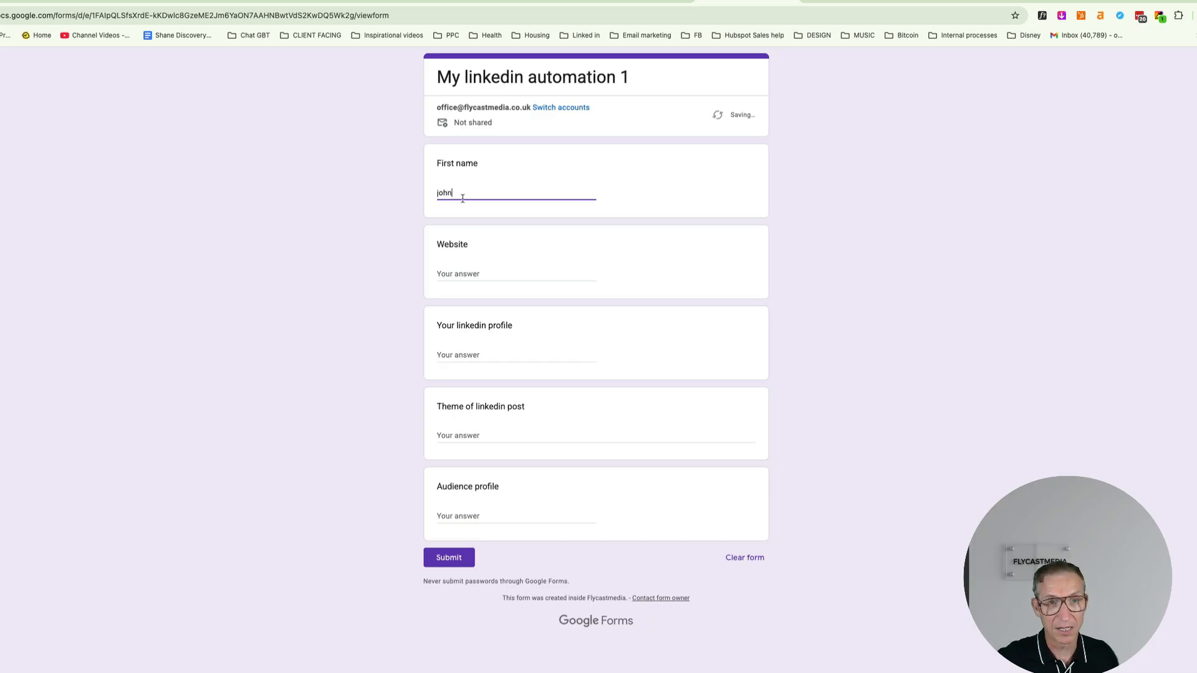
pyautogui.click(480, 267)
pyautogui.write('w')
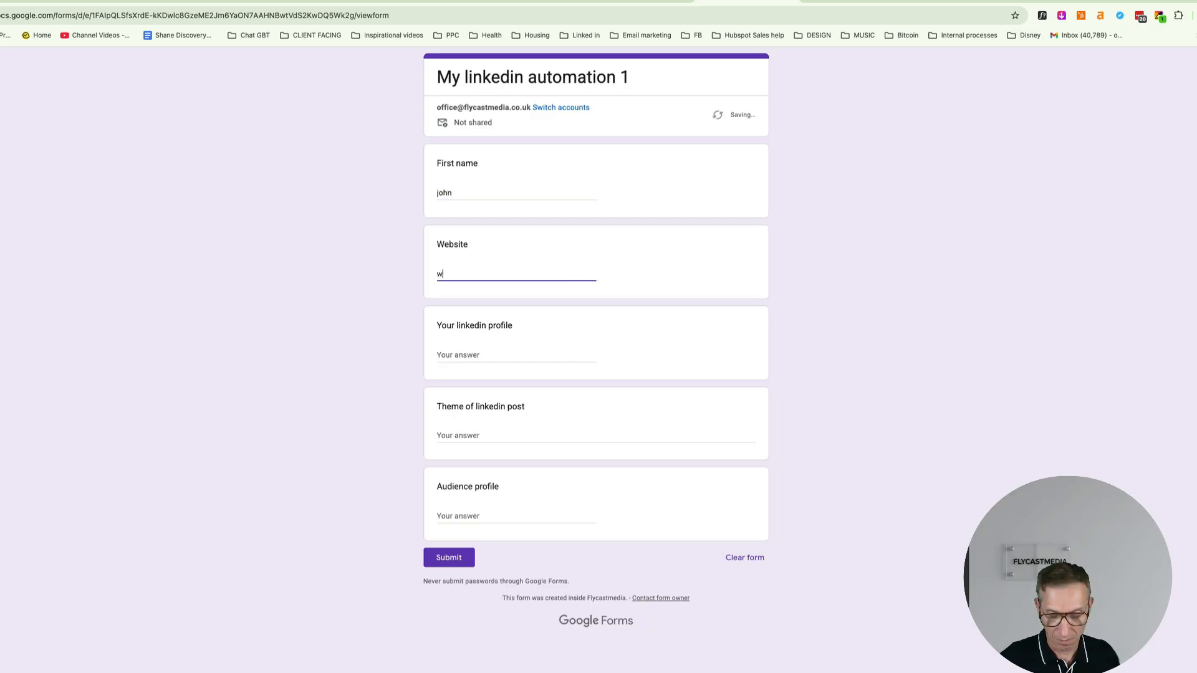
pyautogui.write('ww.flycas')
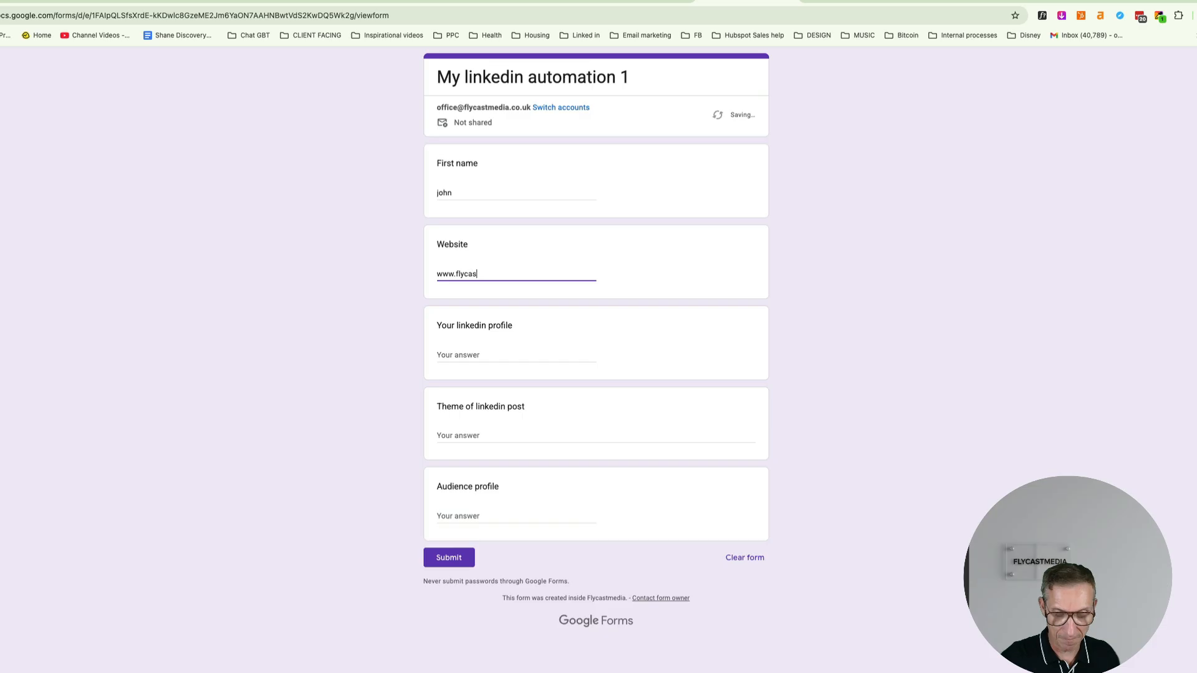
pyautogui.write('tmedia.co.uk')
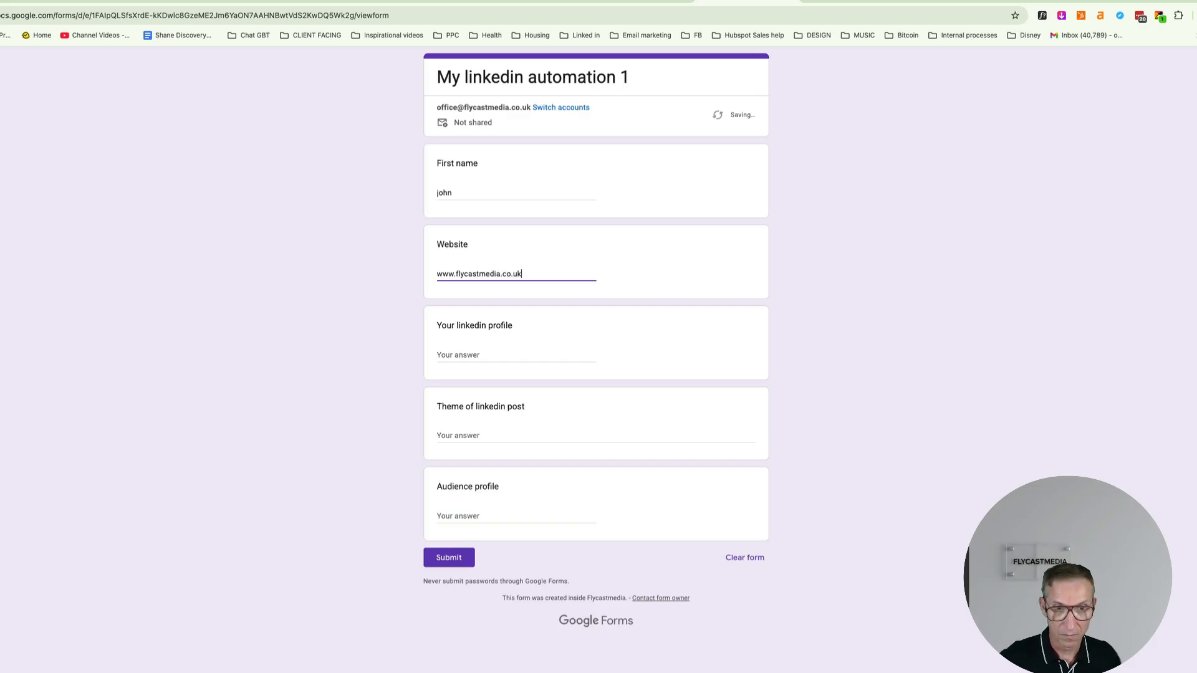
# - Copy the LinkedIn profile URL from the profile page and paste it as the LinkedIn profile answer
pyautogui.click(468, 356)
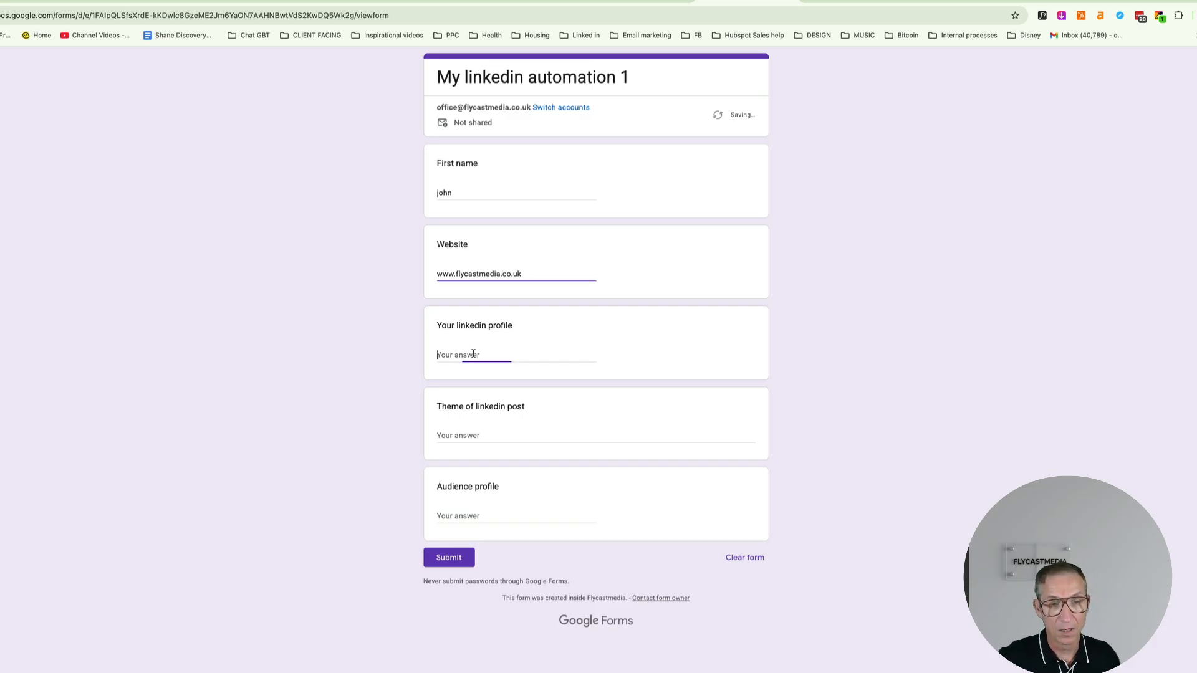
pyautogui.click(614, 2)
pyautogui.click(315, 16)
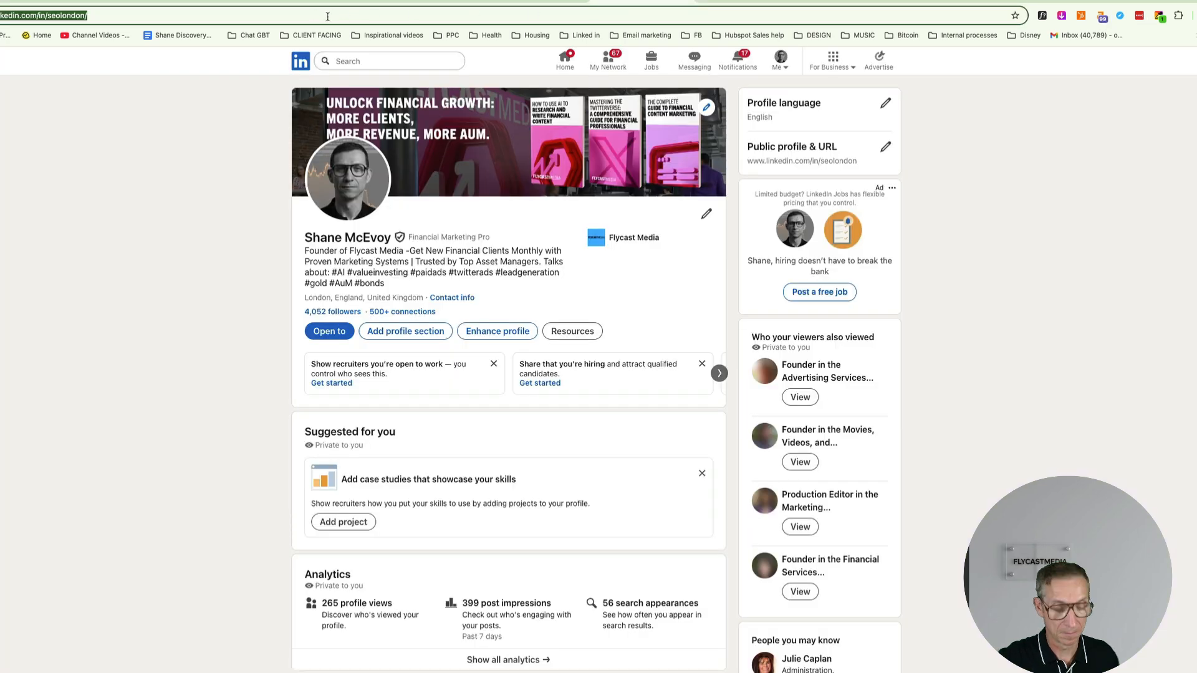
pyautogui.click(757, 2)
pyautogui.click(475, 358)
pyautogui.write('https://www.linkedin.com/in/seolondon/')
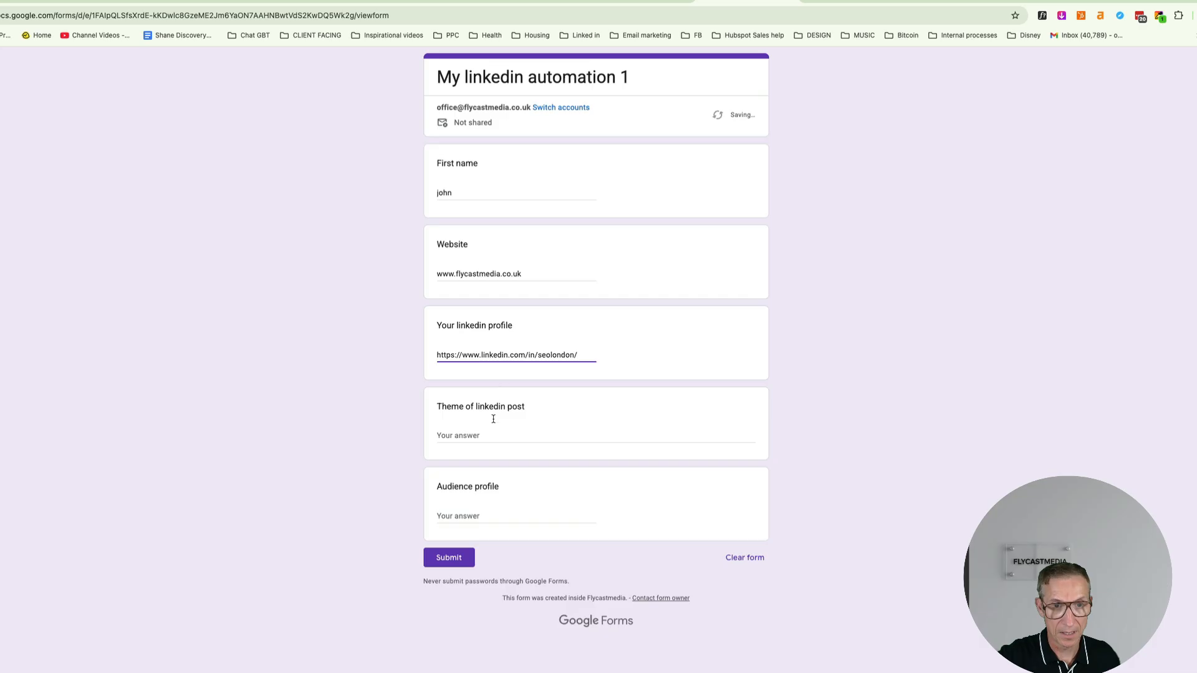
# - Enter theme 'vale investing vs trend following' and audience 'high net worth investors', then submit
pyautogui.click(513, 439)
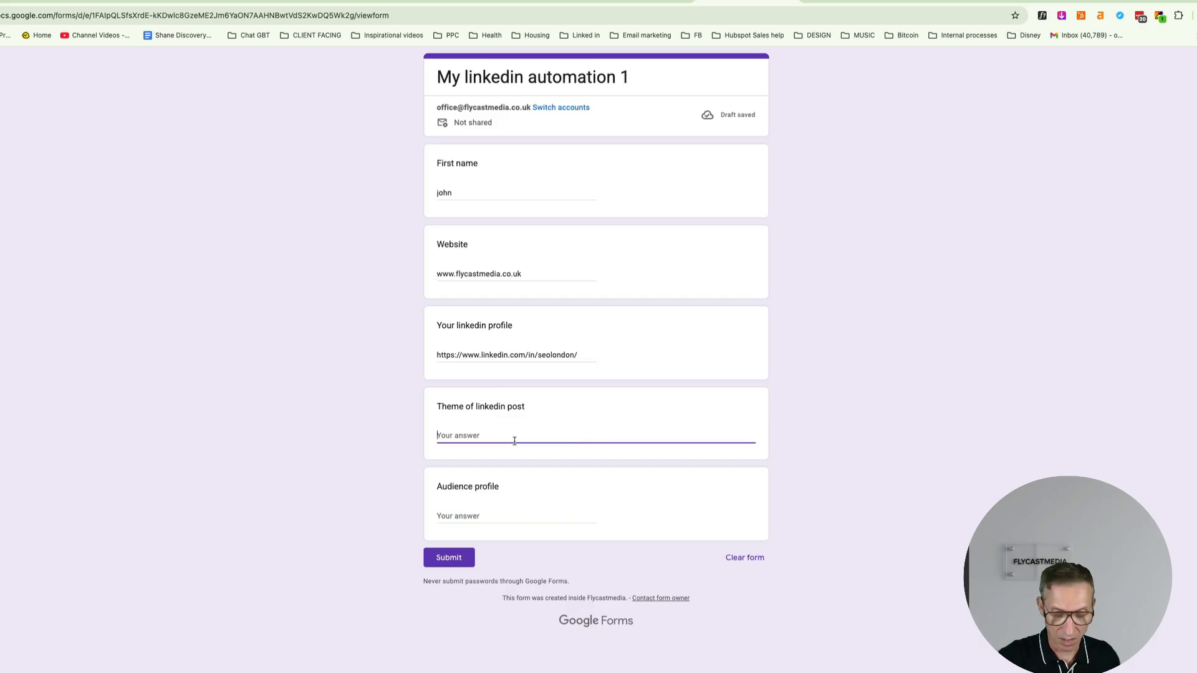
pyautogui.write('va')
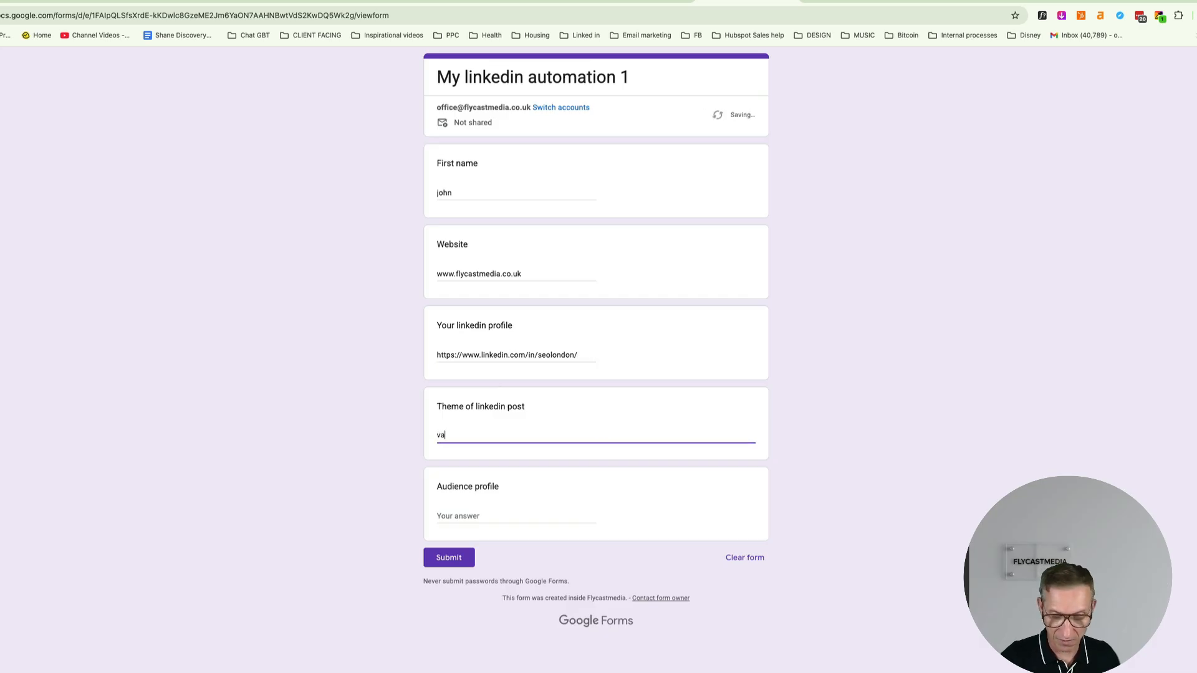
pyautogui.write('le investing ')
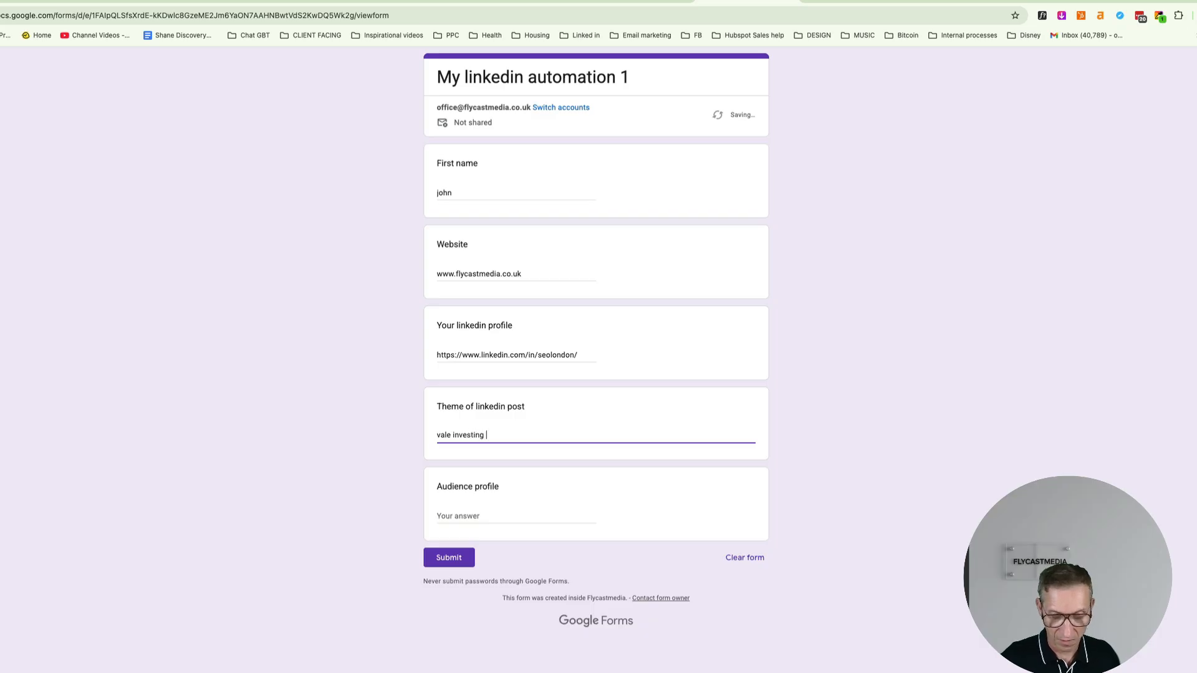
pyautogui.write('vs tren')
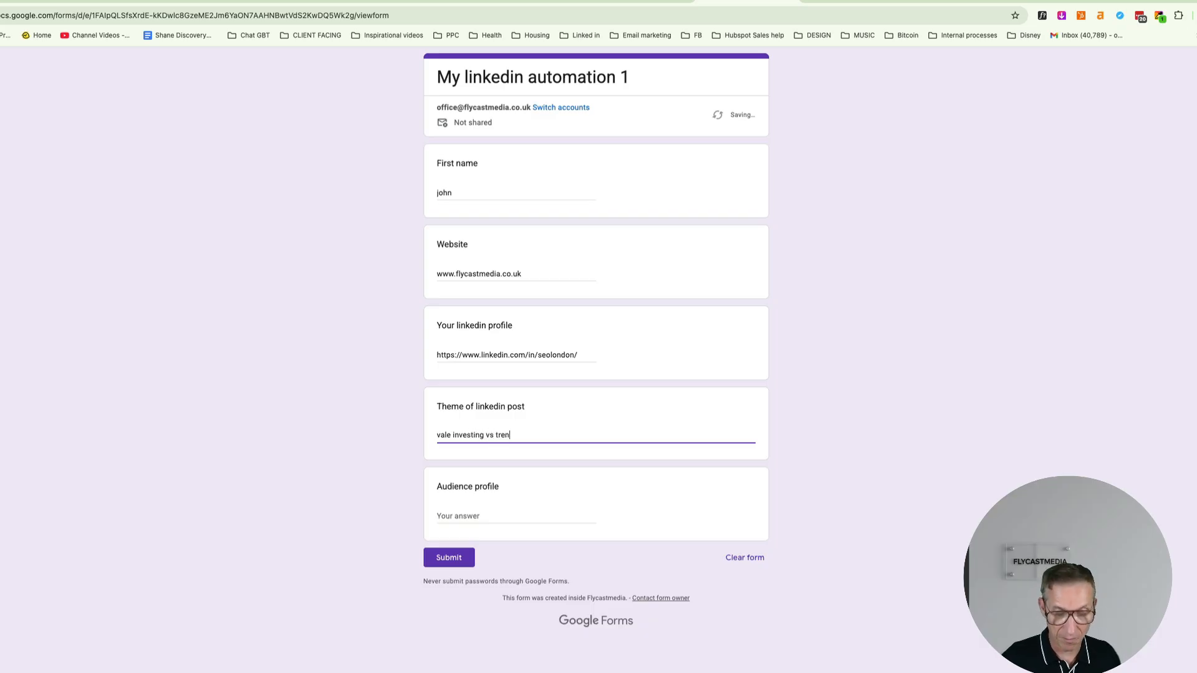
pyautogui.write('d f')
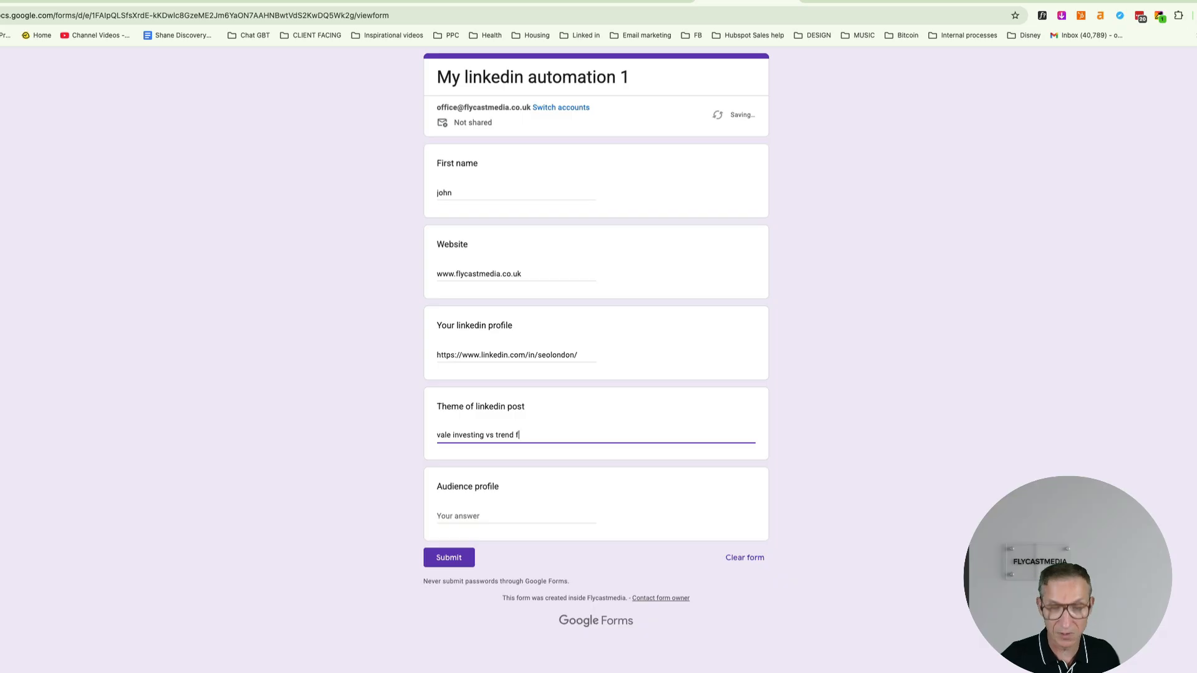
pyautogui.write('ollo')
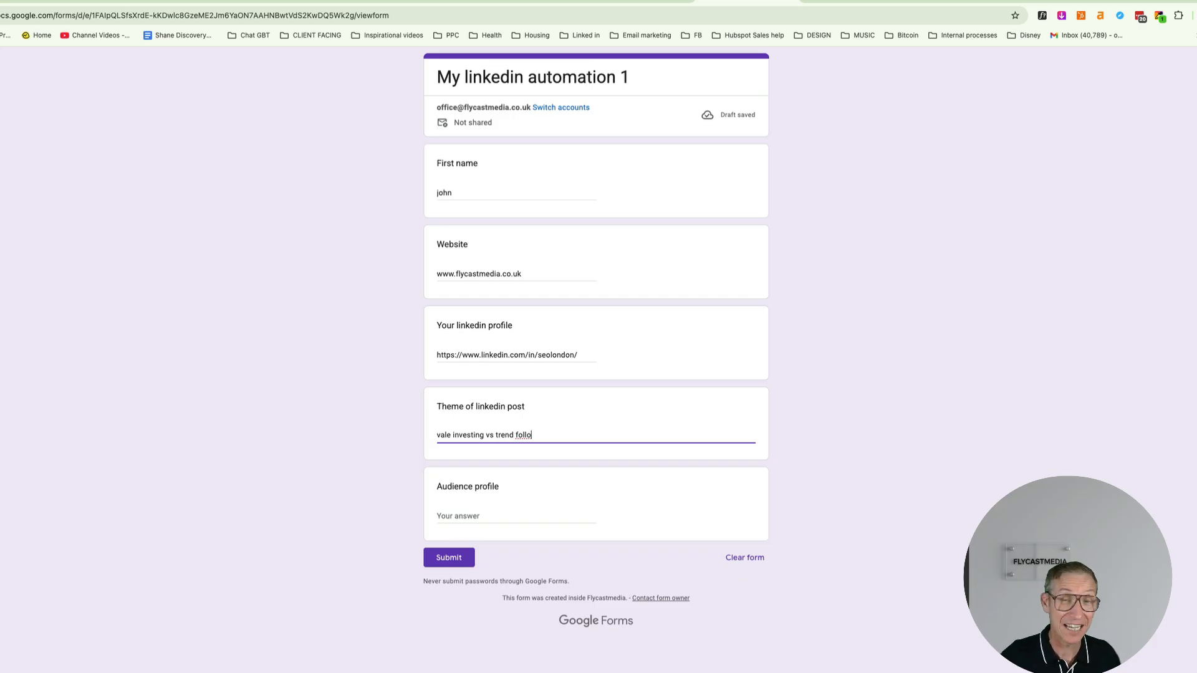
pyautogui.write('w')
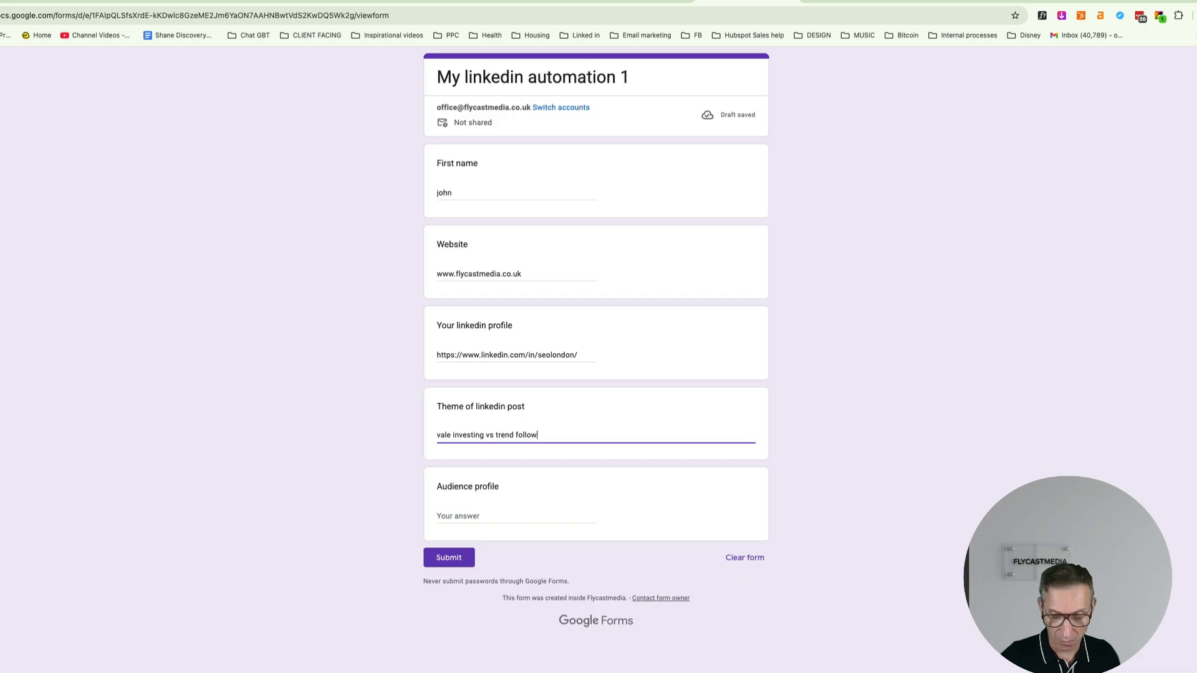
pyautogui.write('ing')
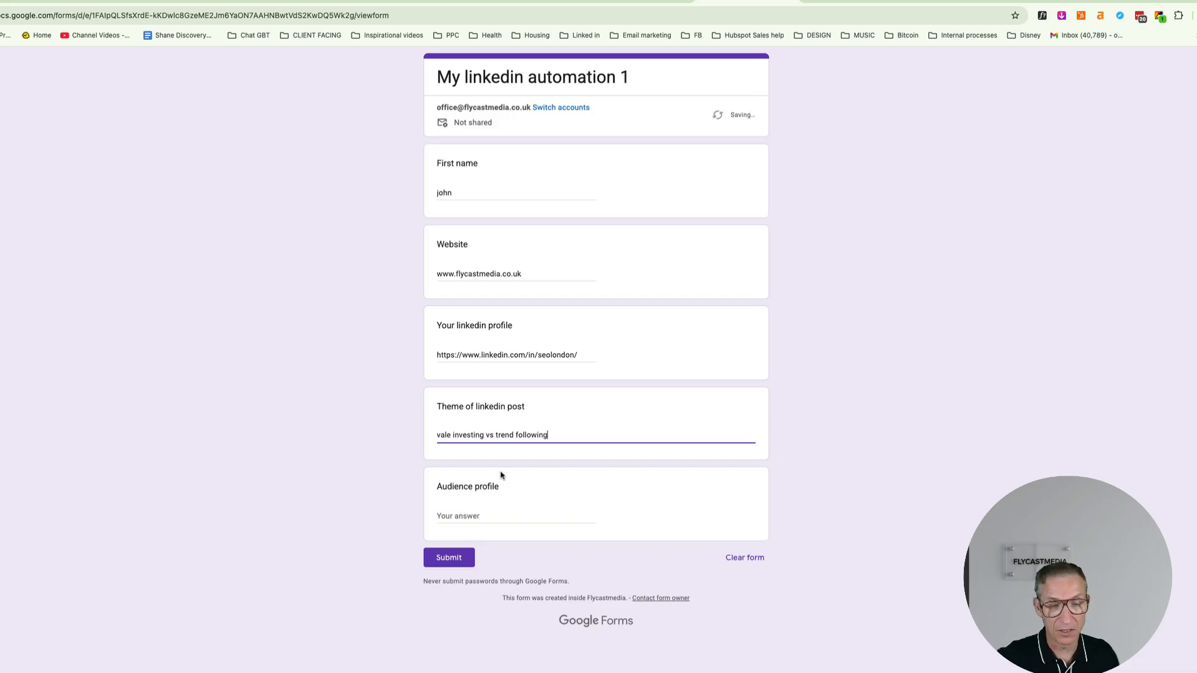
pyautogui.click(489, 514)
pyautogui.write('hi')
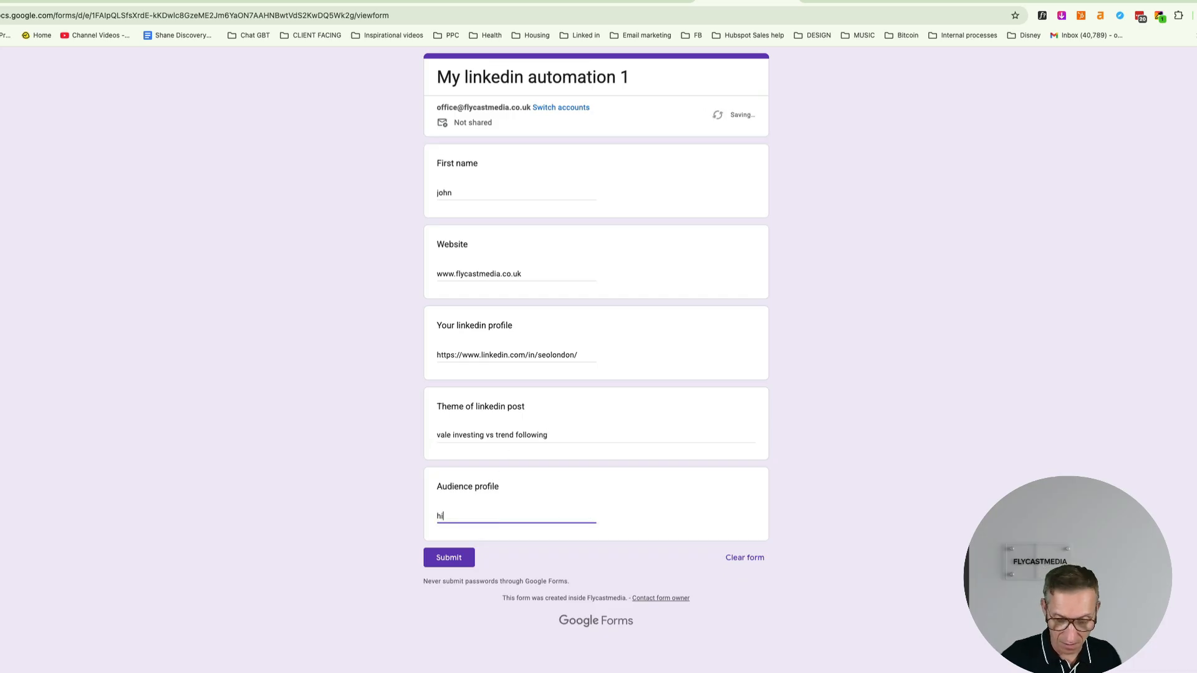
pyautogui.write('gh net w')
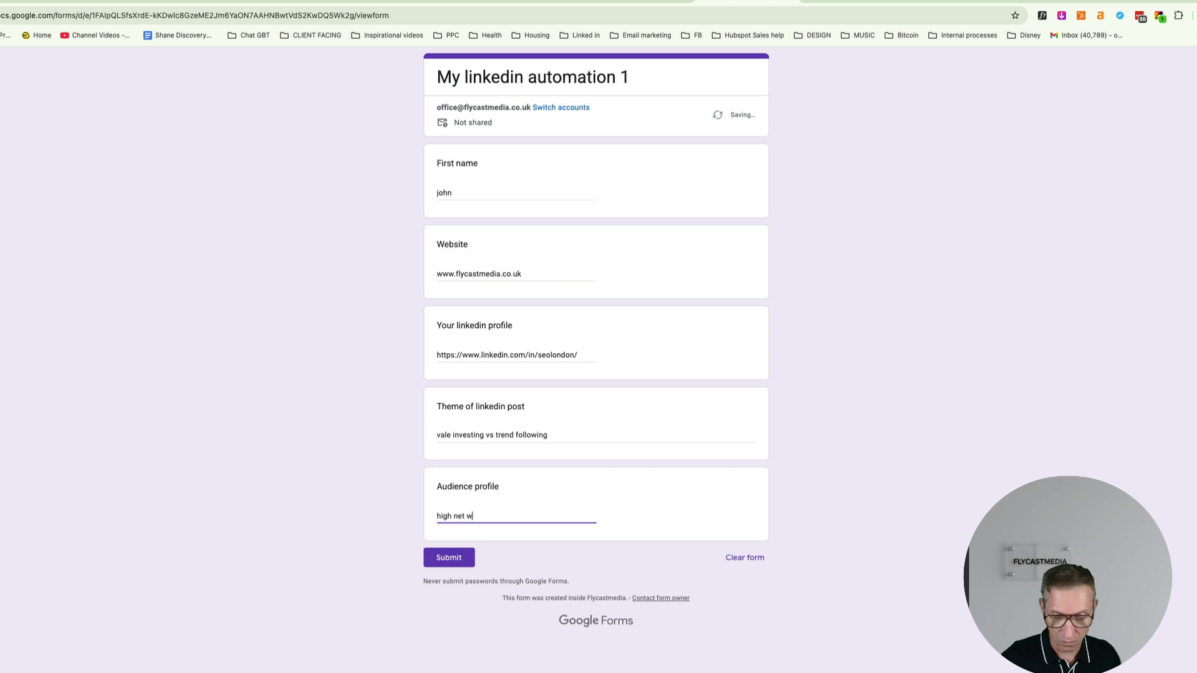
pyautogui.write('orth ind')
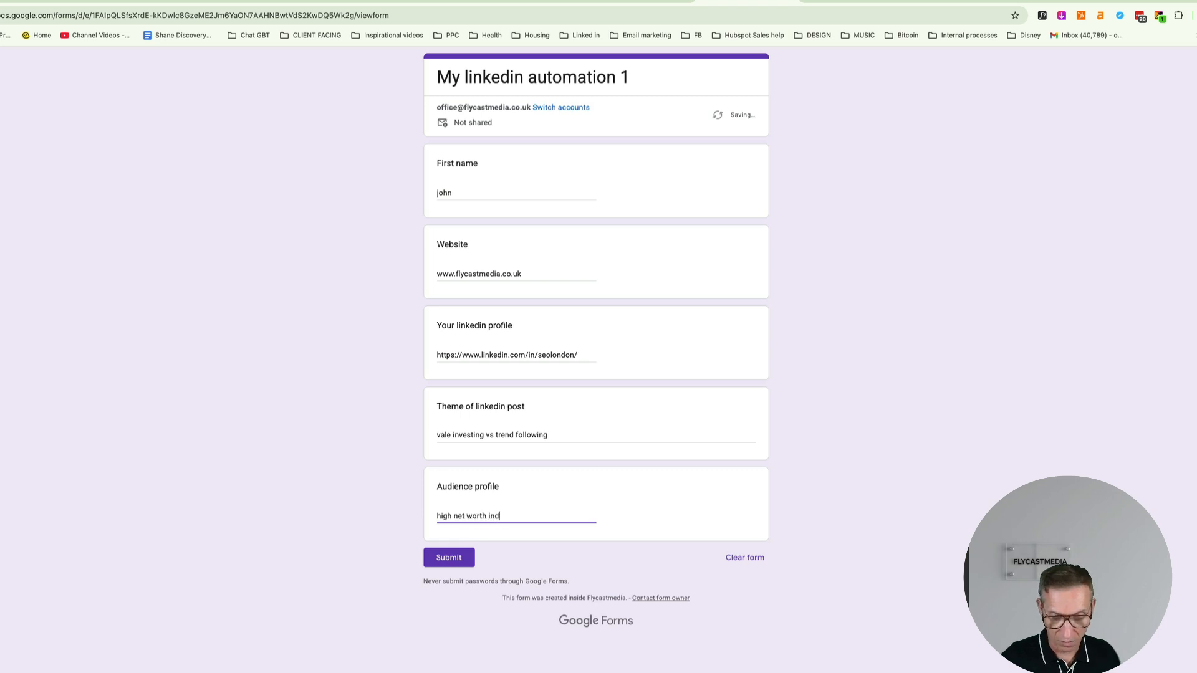
pyautogui.press('BackSpace')
pyautogui.press('BackSpace')
pyautogui.write('nvestors')
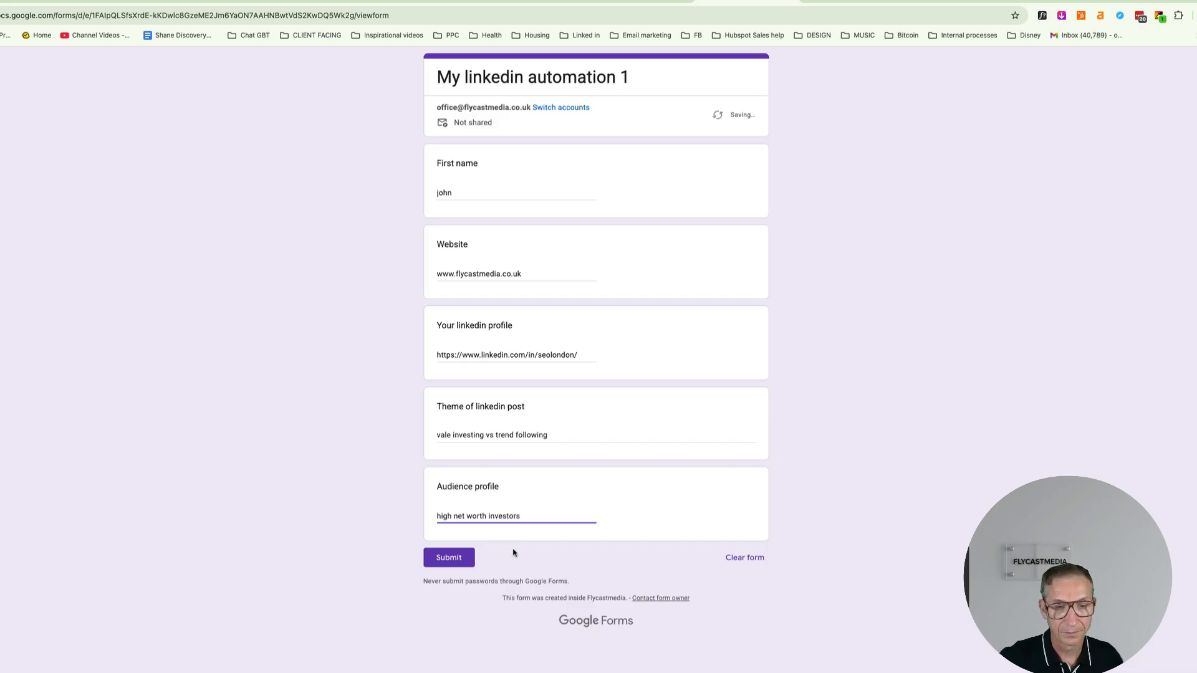
pyautogui.click(452, 560)
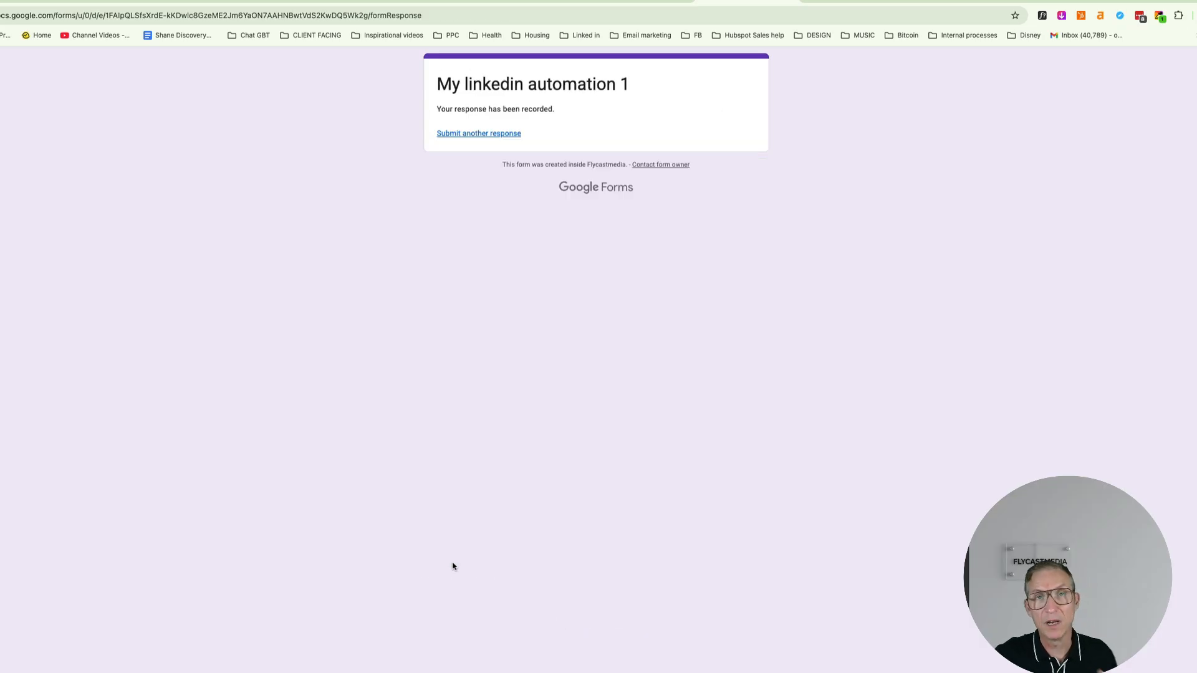
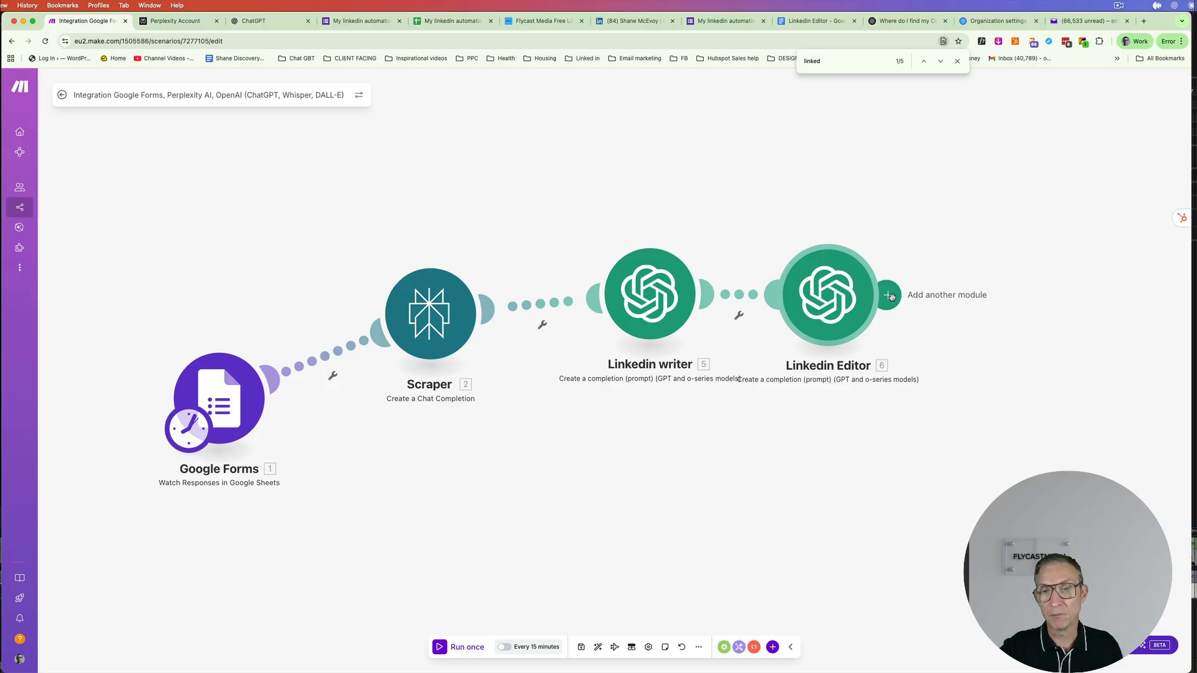
# - Add a Microsoft 365 Email (Outlook) 'Create and Send a Message' module after the Linkedin Editor
pyautogui.click(890, 296)
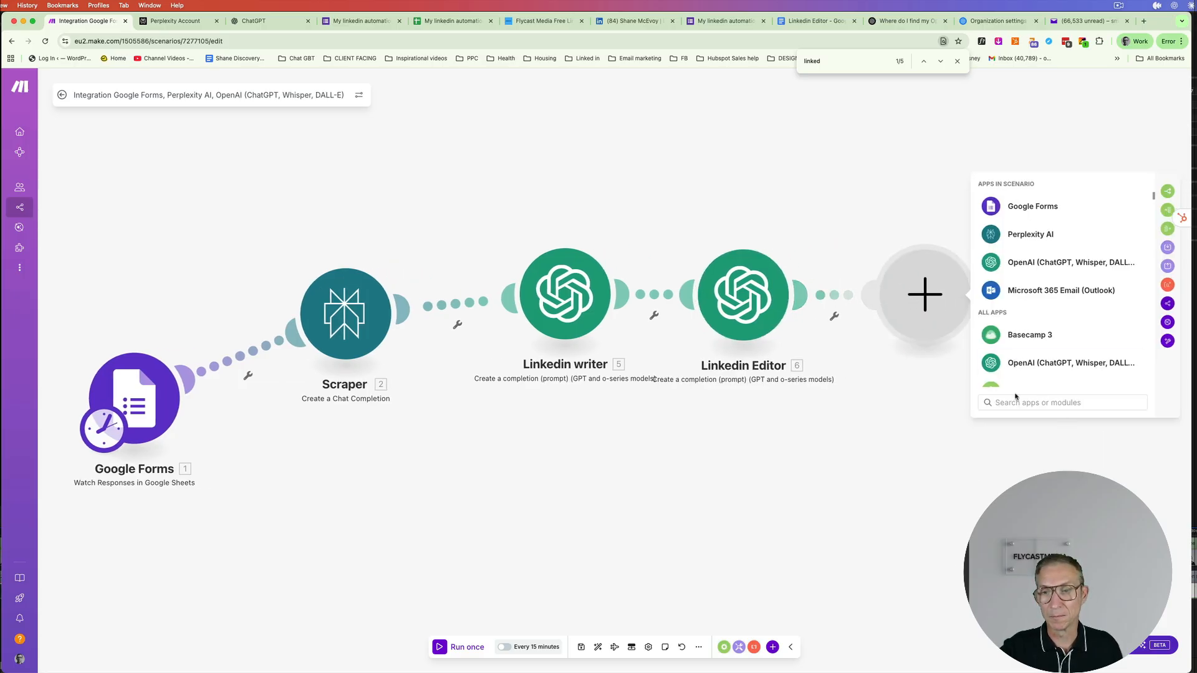
pyautogui.write('out')
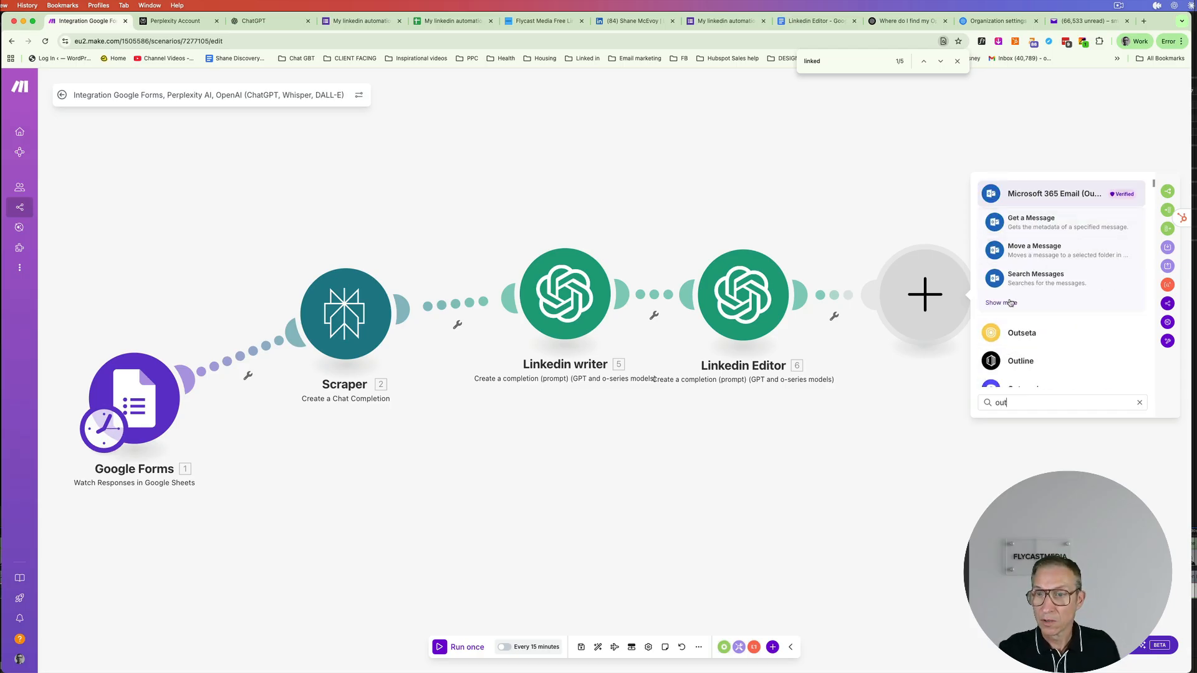
pyautogui.click(1080, 305)
pyautogui.scroll(-2, 1081, 309)
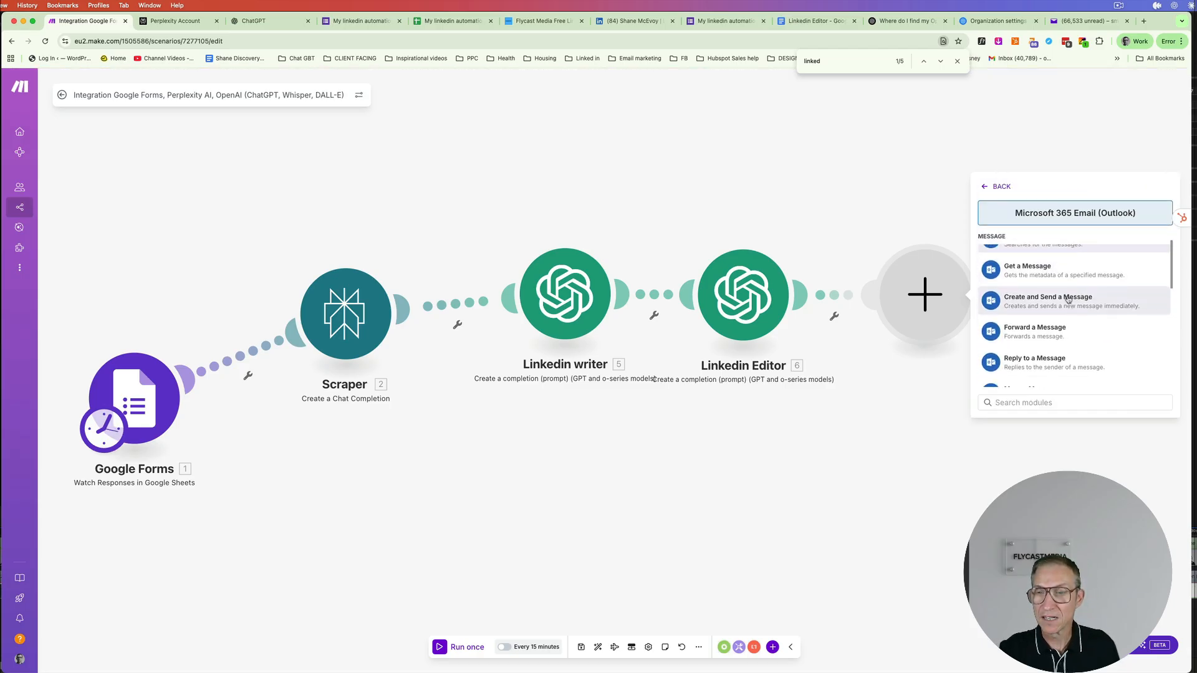
pyautogui.click(1068, 300)
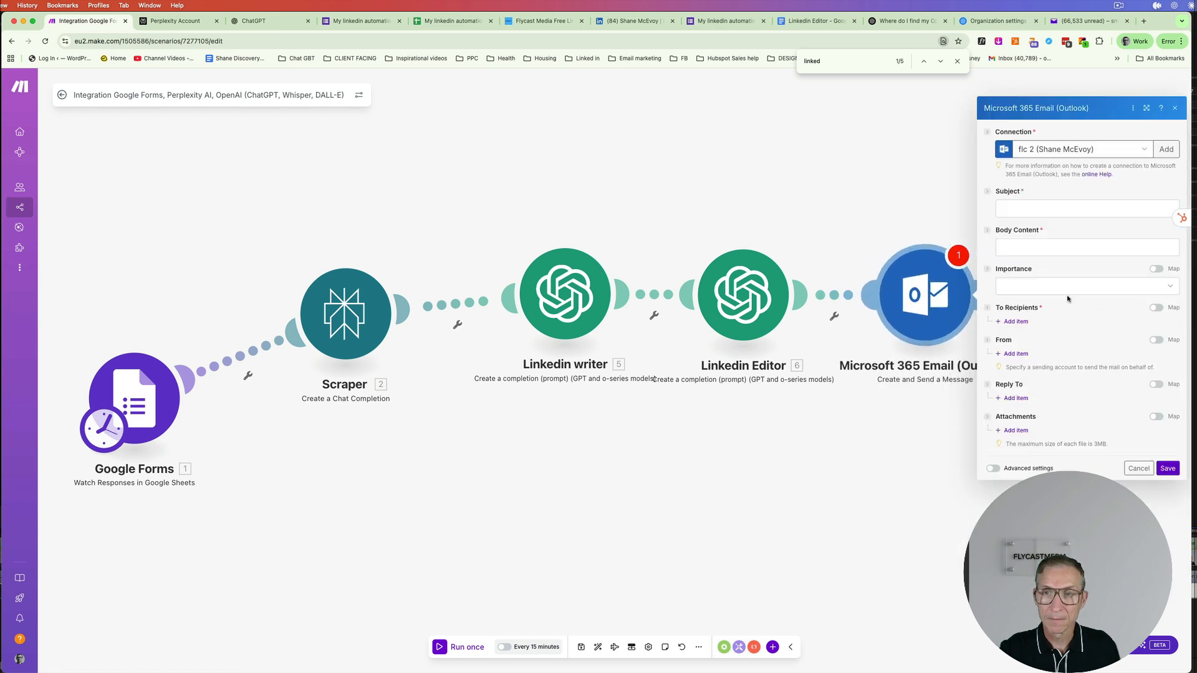
# - Choose a Microsoft connection and set the email subject to 'new linkedin post'
pyautogui.click(1145, 150)
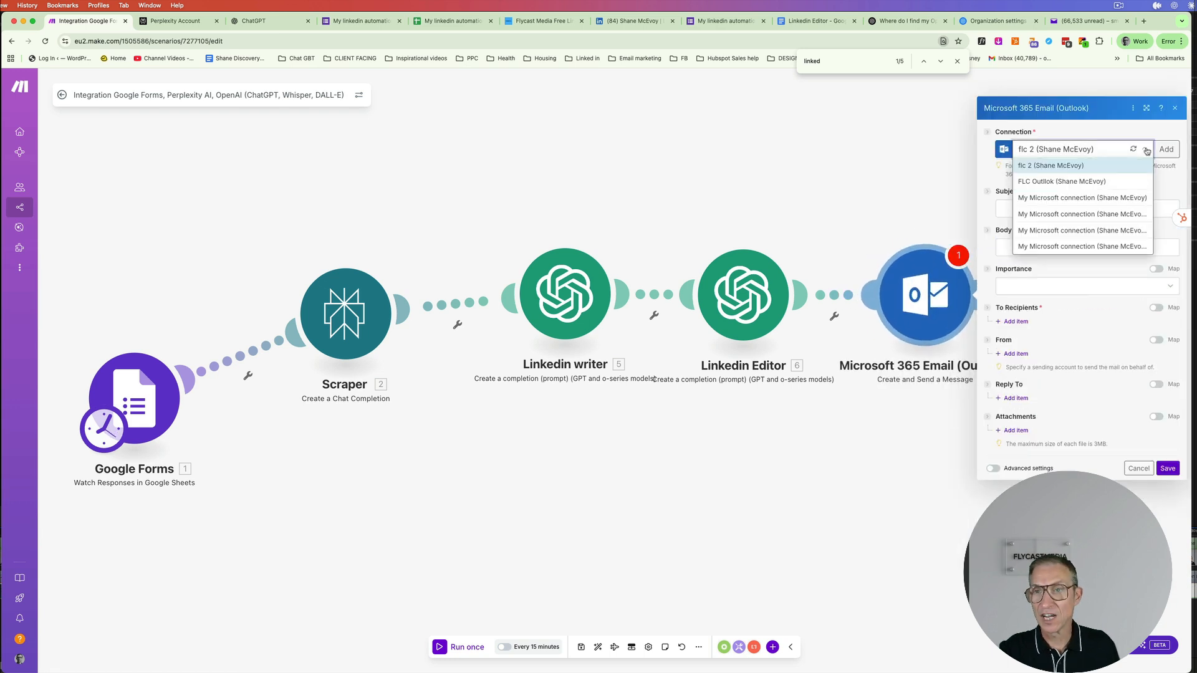
pyautogui.click(1079, 198)
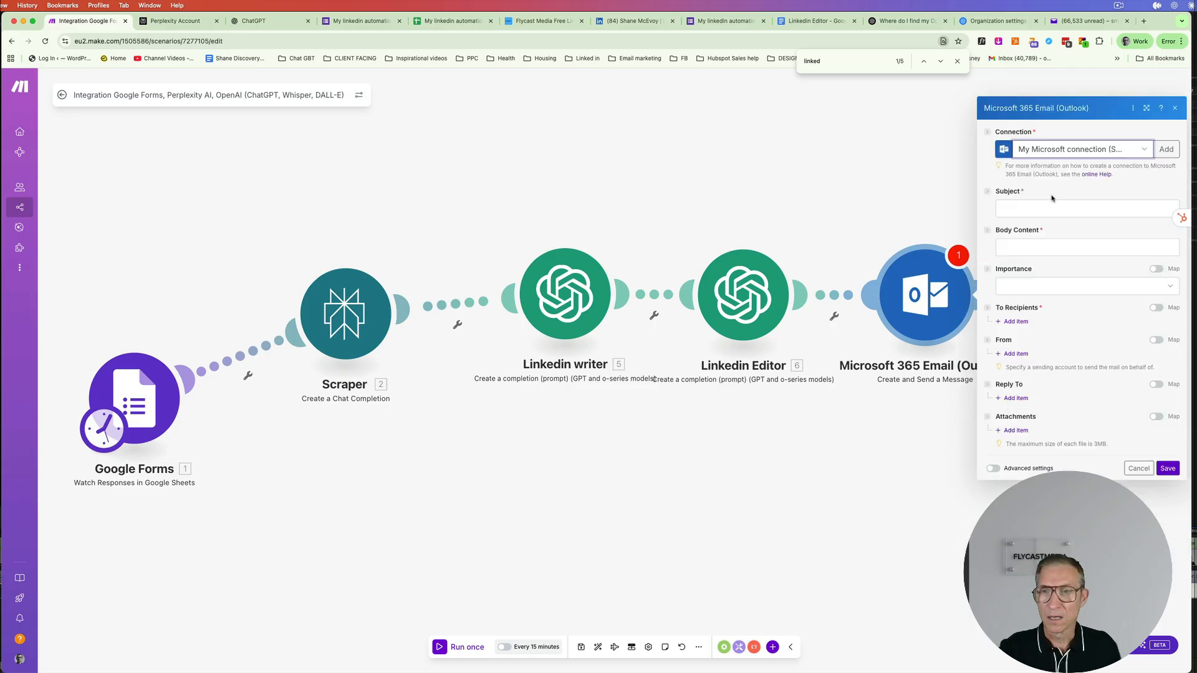
pyautogui.click(1020, 206)
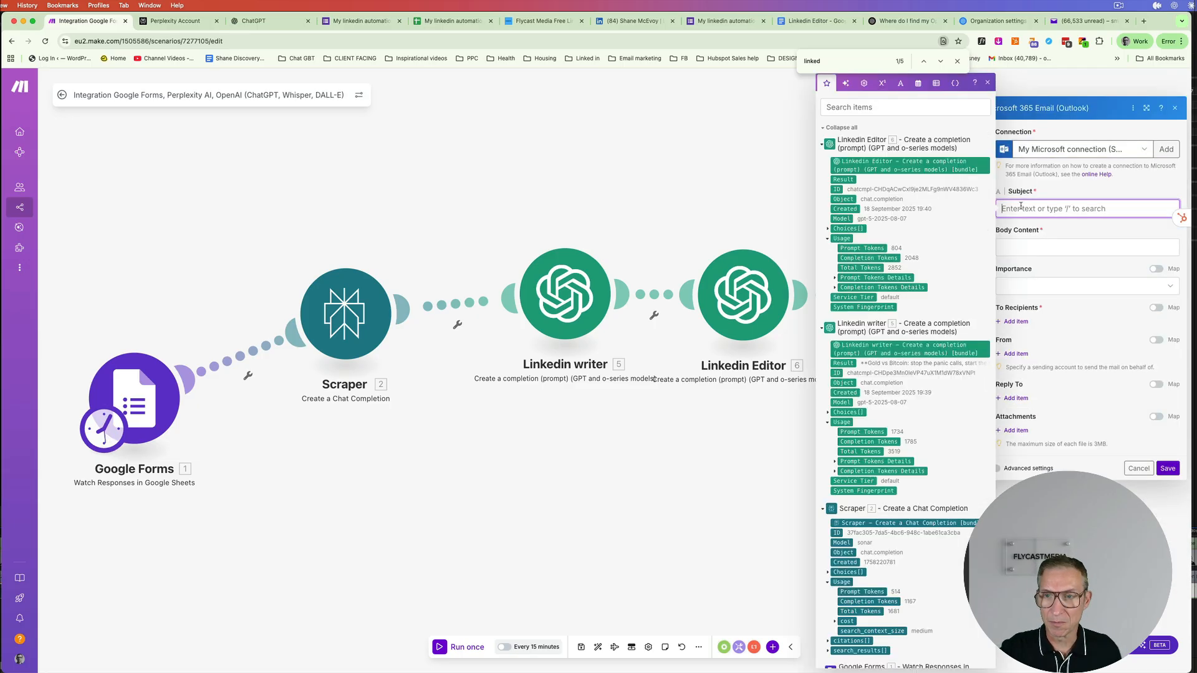
pyautogui.write('new linkedin post')
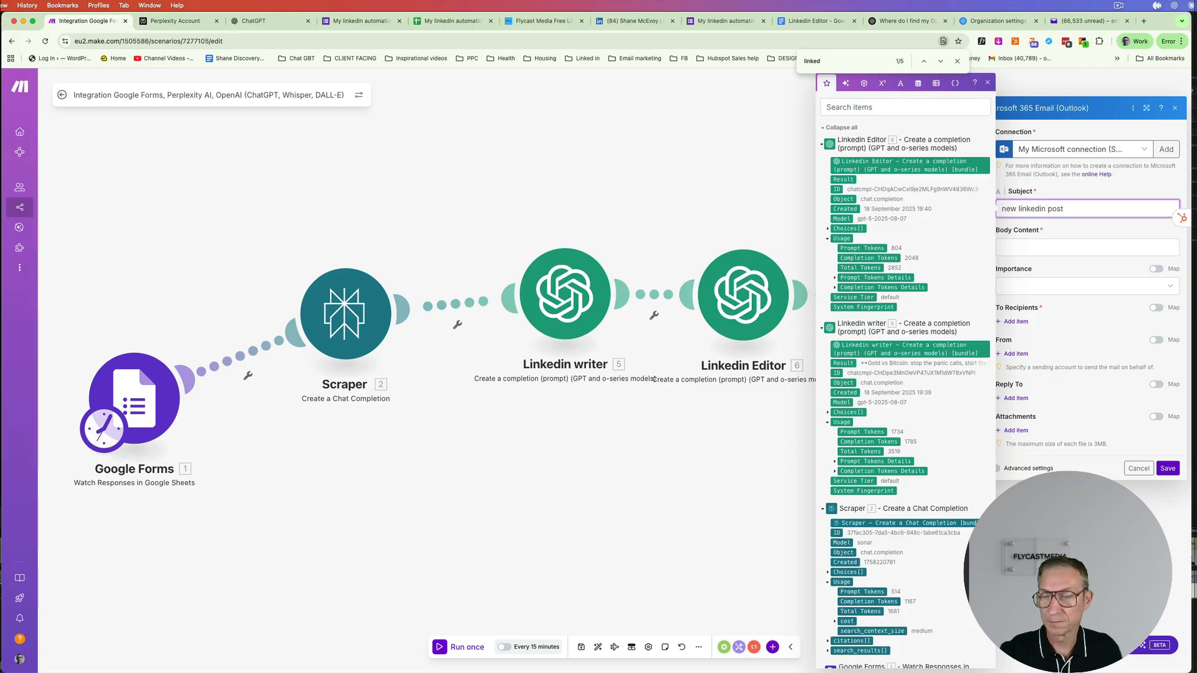
# - Map the Linkedin Editor's Choices Message Content into the body and add a recipient item
pyautogui.click(1028, 247)
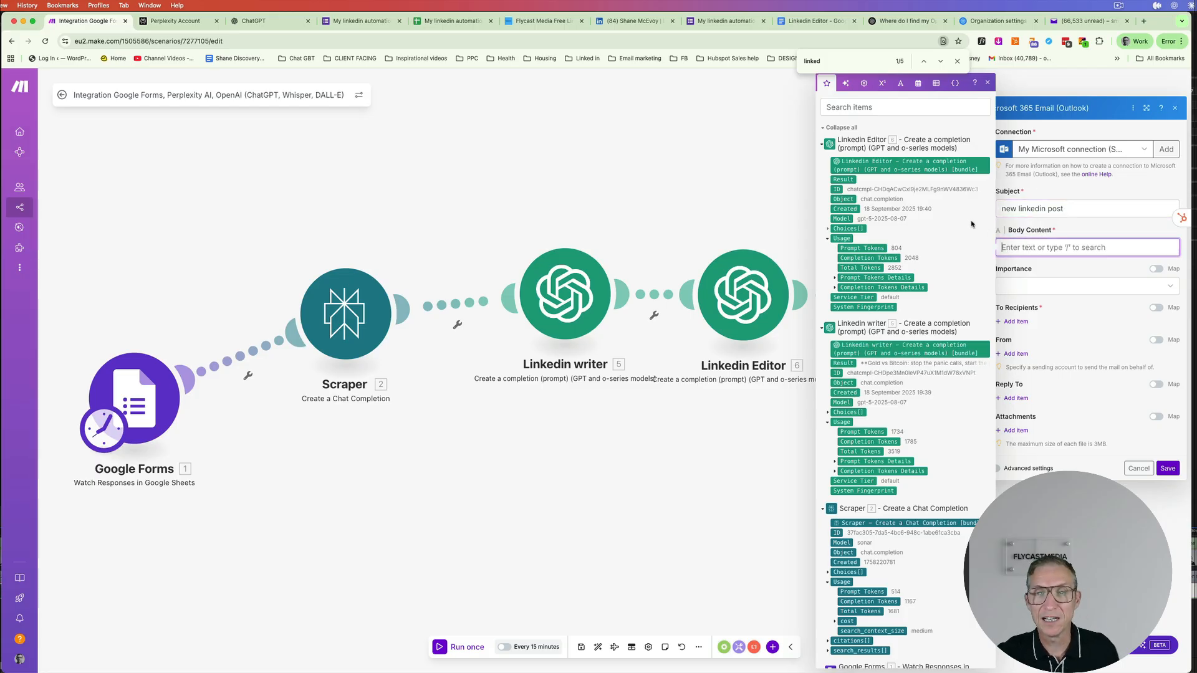
pyautogui.click(828, 228)
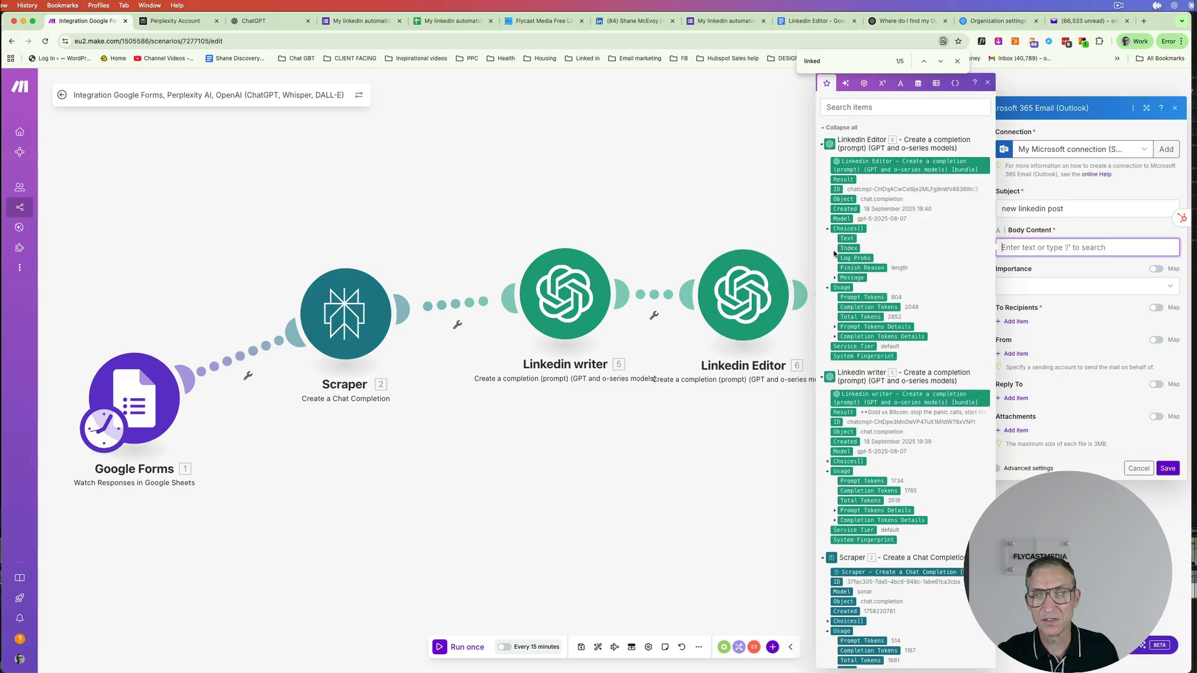
pyautogui.click(838, 278)
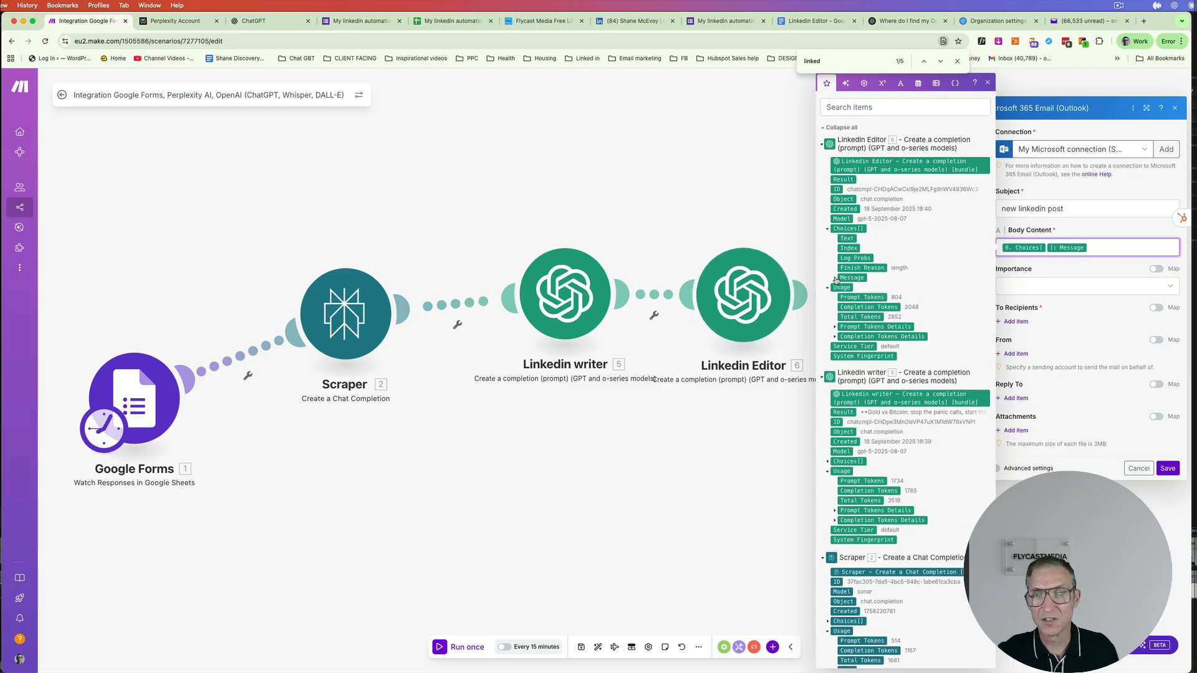
pyautogui.click(836, 280)
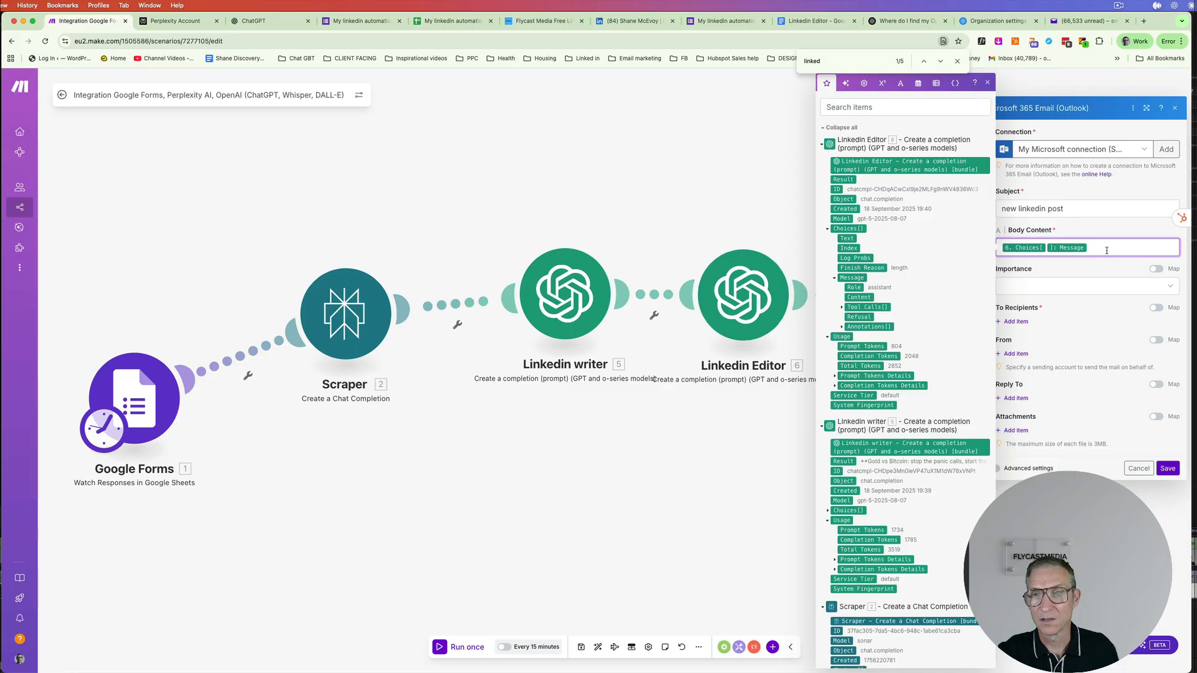
pyautogui.press('BackSpace')
pyautogui.press('BackSpace')
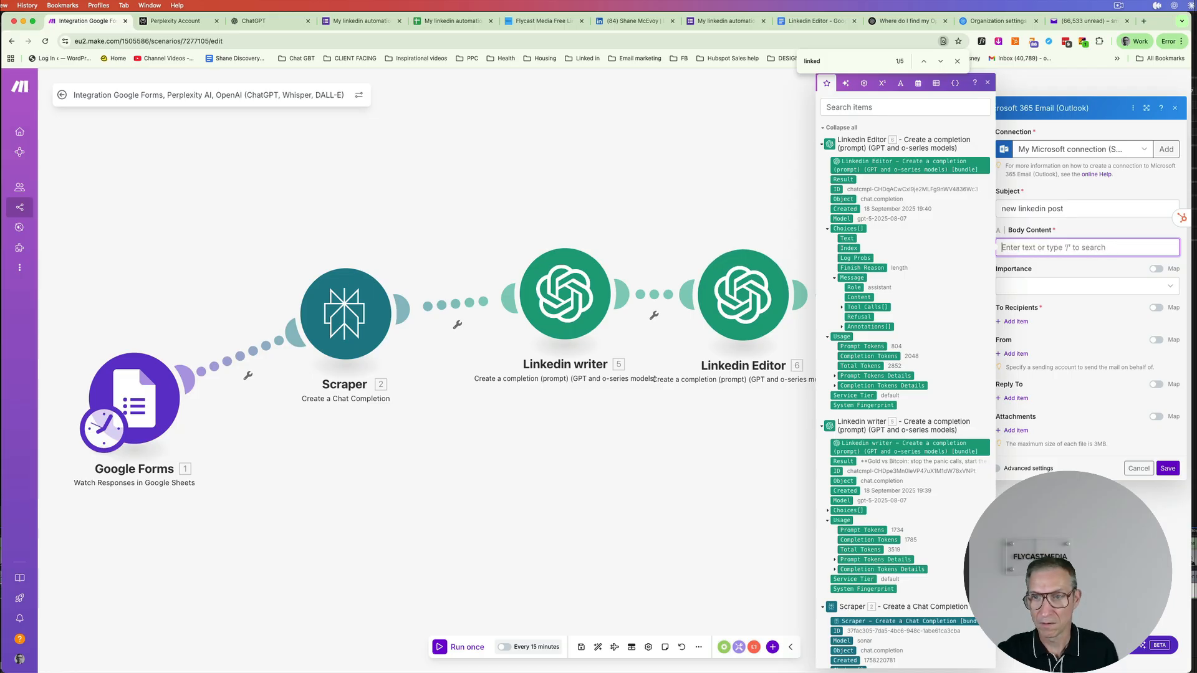
pyautogui.click(858, 297)
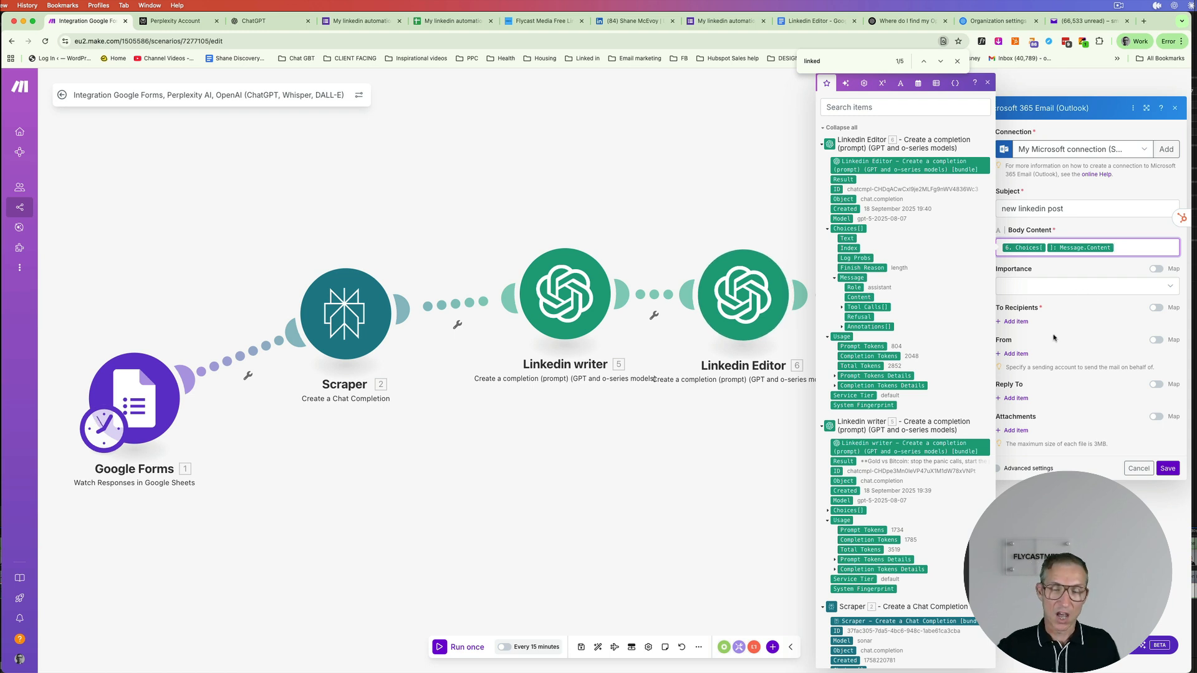
pyautogui.click(1016, 321)
# - Enter the office e-mail address at flycastmedia.co.uk and a display name for recipient 1
pyautogui.click(1041, 329)
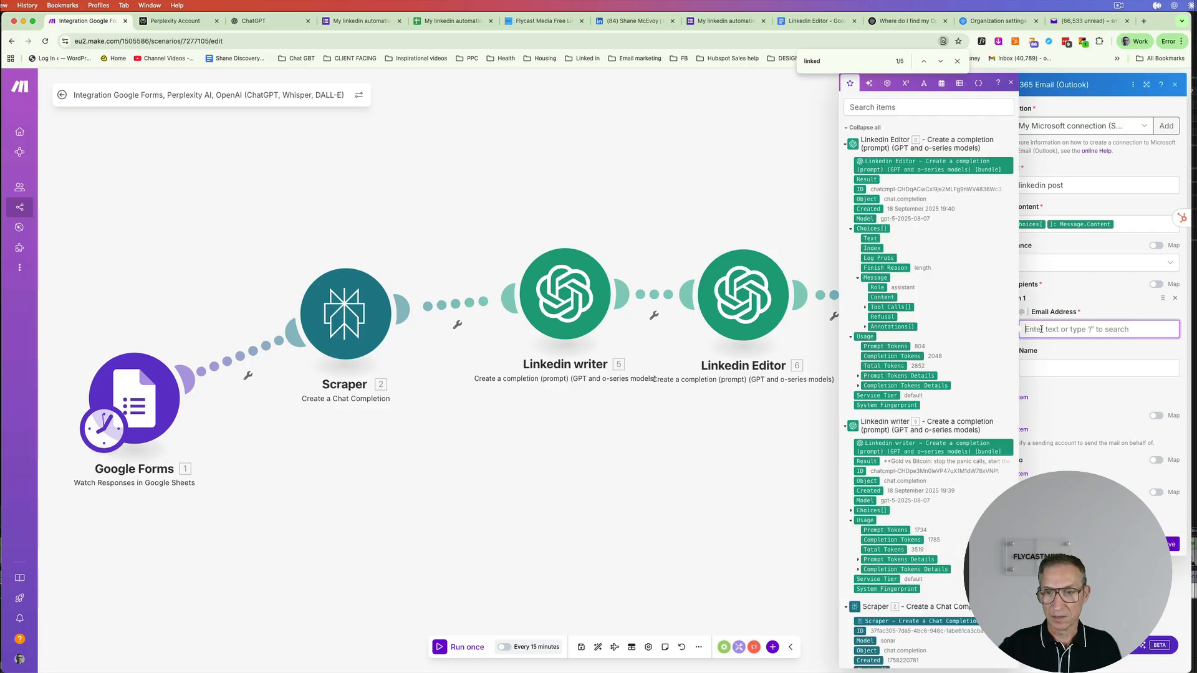
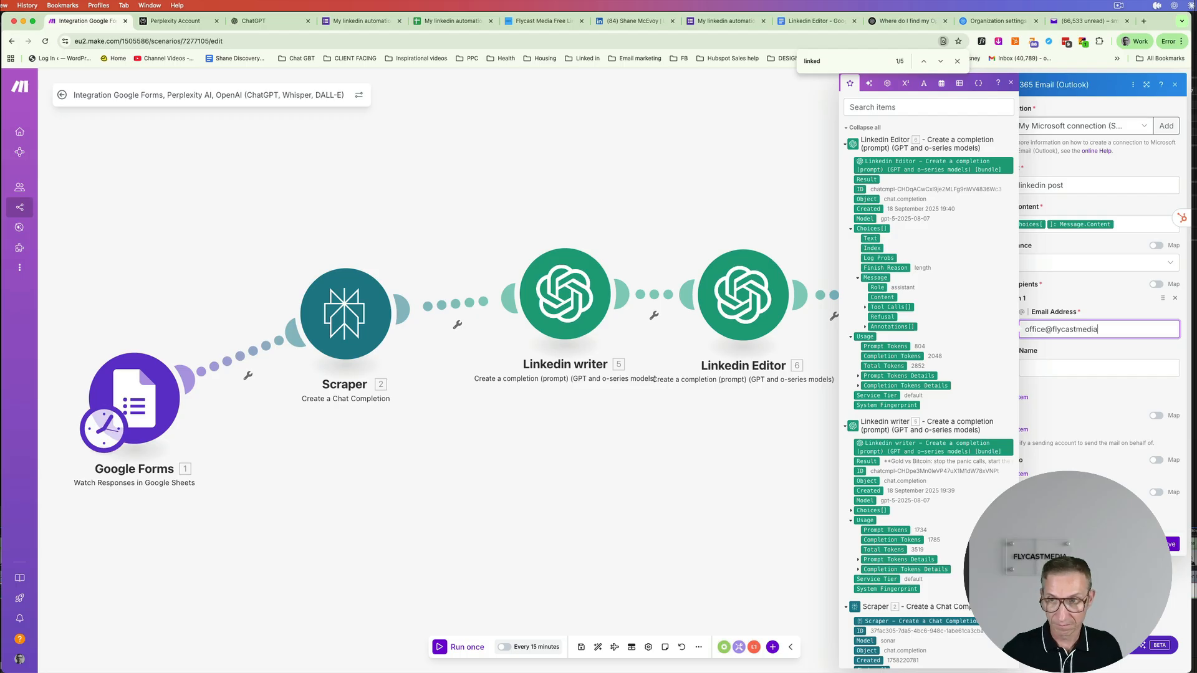
pyautogui.click(1070, 368)
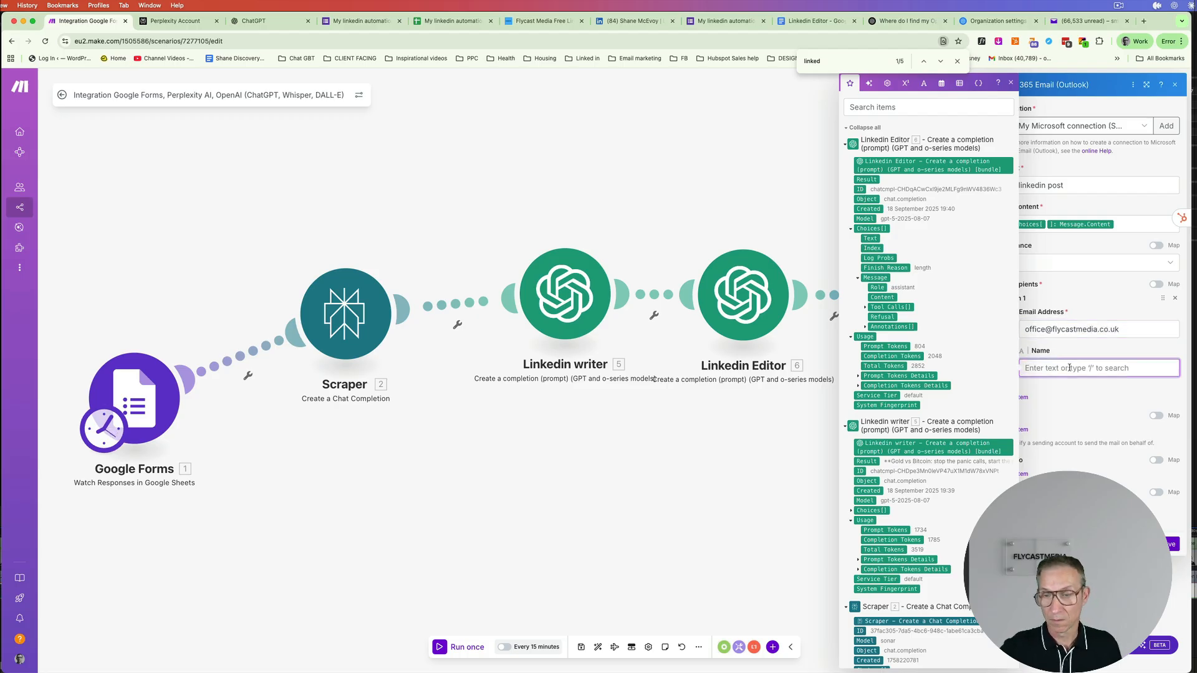
pyautogui.write('Shane Linkedin')
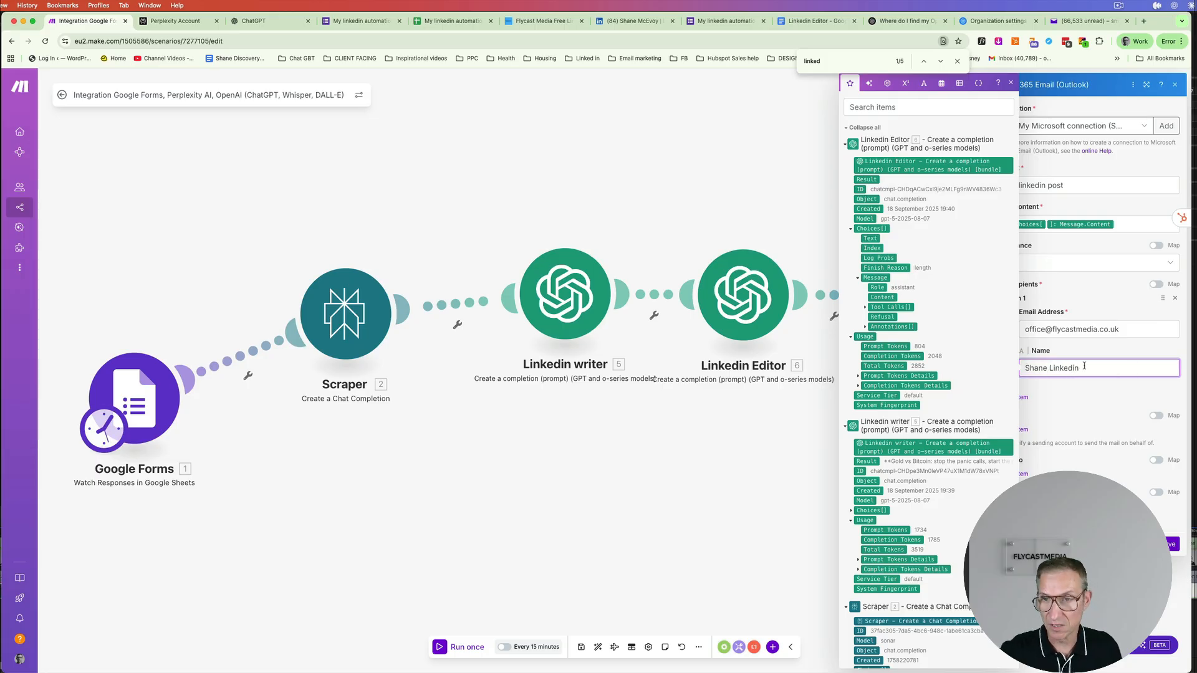
pyautogui.click(1107, 413)
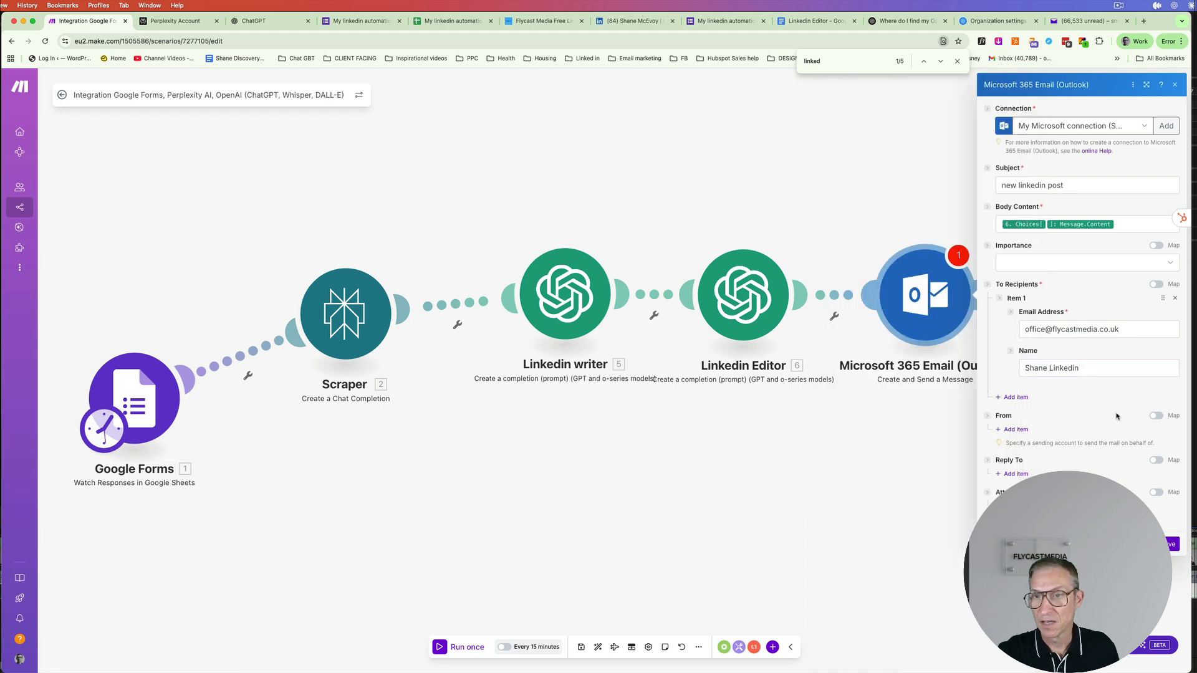
# - Set Importance to Empty, save the Outlook module, then save the scenario
pyautogui.click(1172, 264)
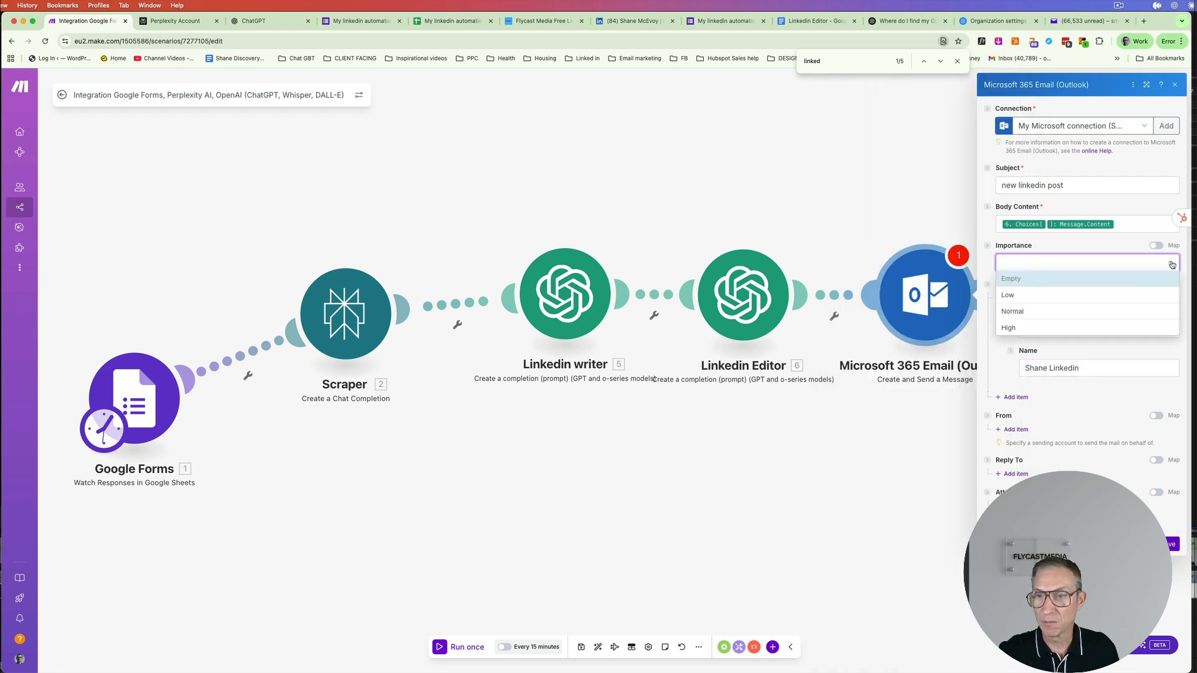
pyautogui.click(1083, 279)
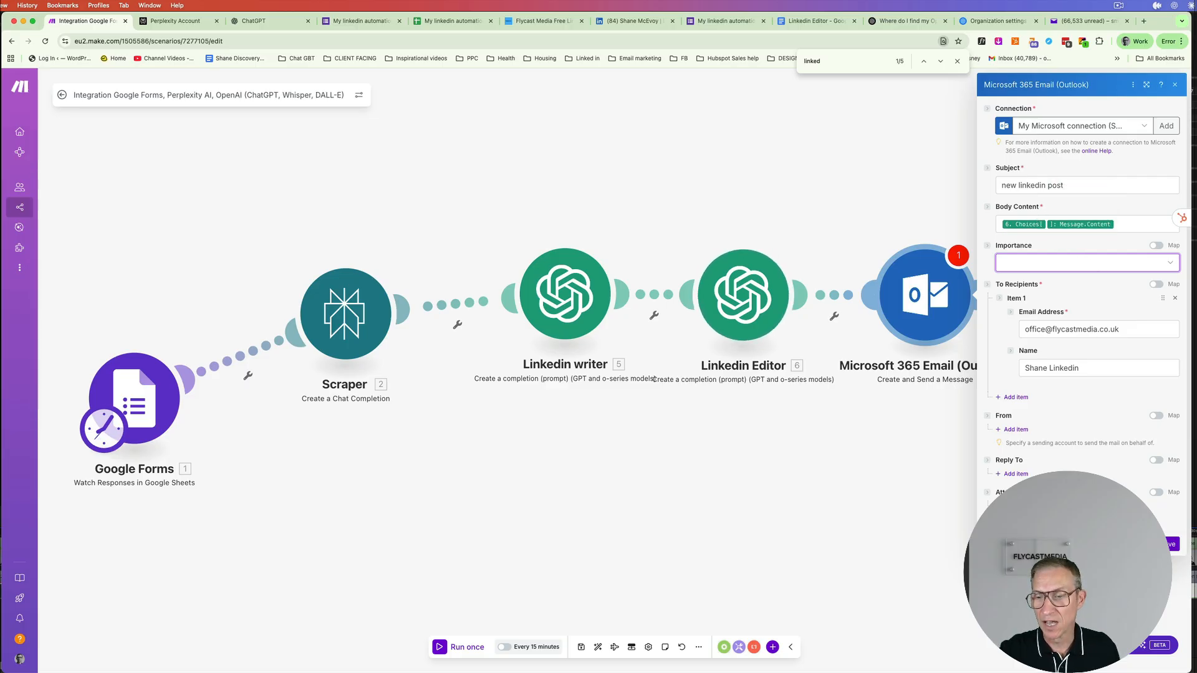
pyautogui.click(1170, 545)
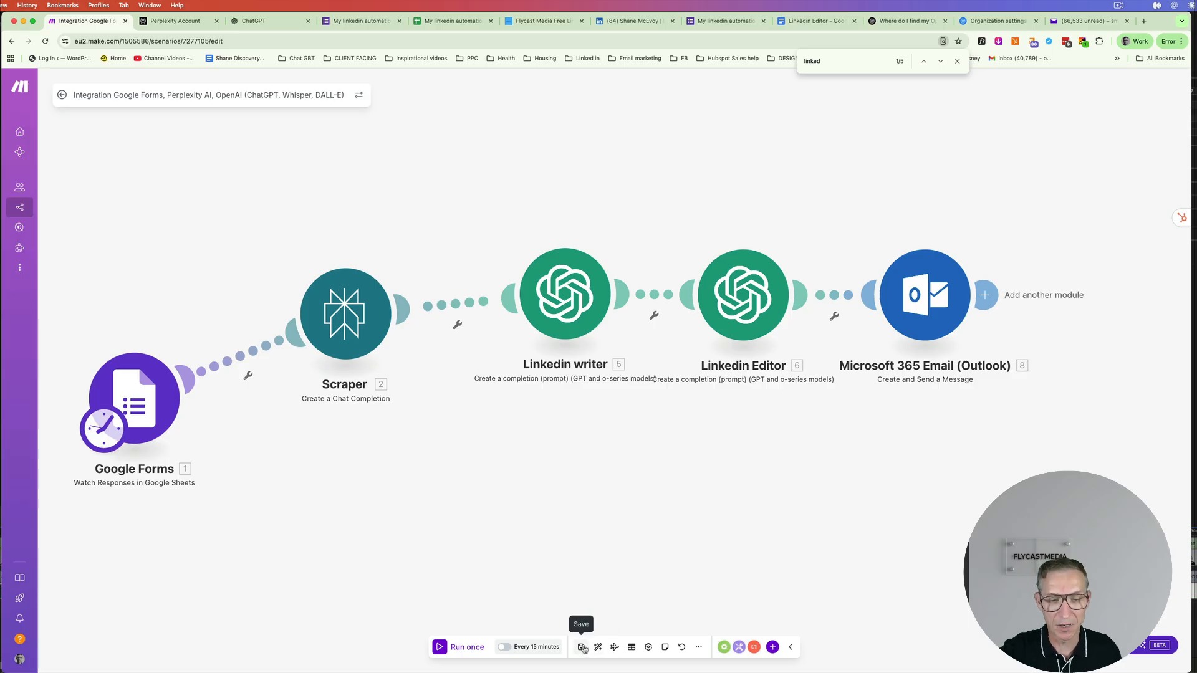
pyautogui.click(581, 647)
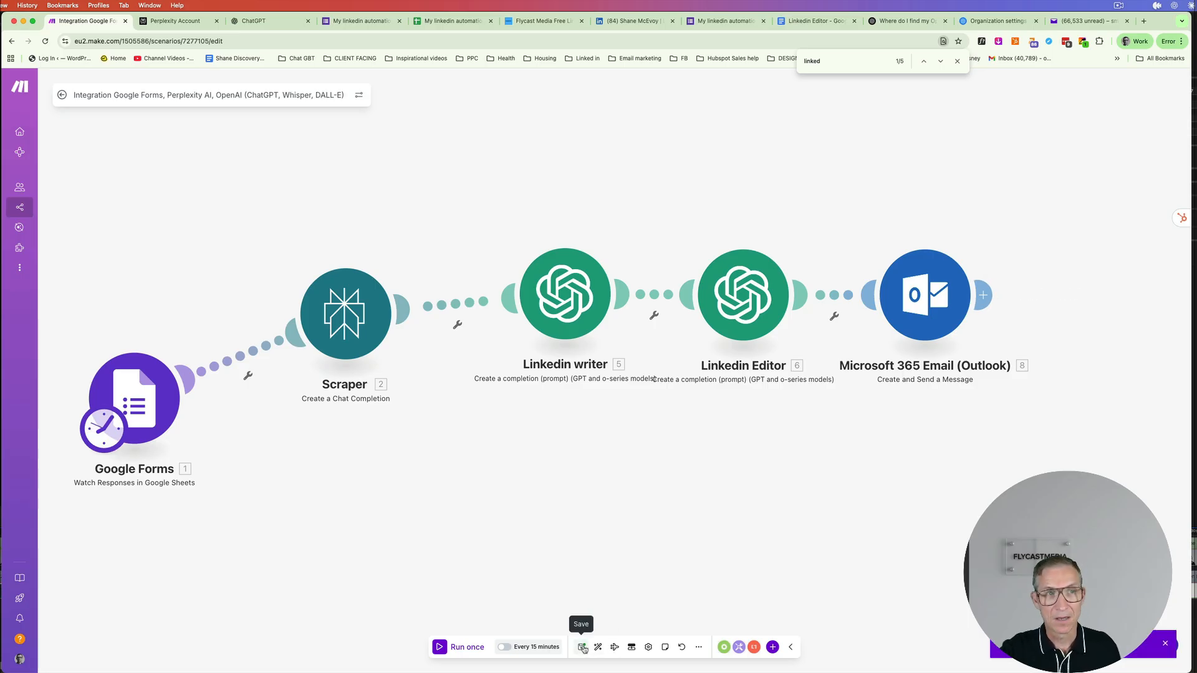
# - Move the Google Forms module, start it manually from response 3, and run the scenario once
pyautogui.moveTo(159, 404); pyautogui.dragTo(198, 347)
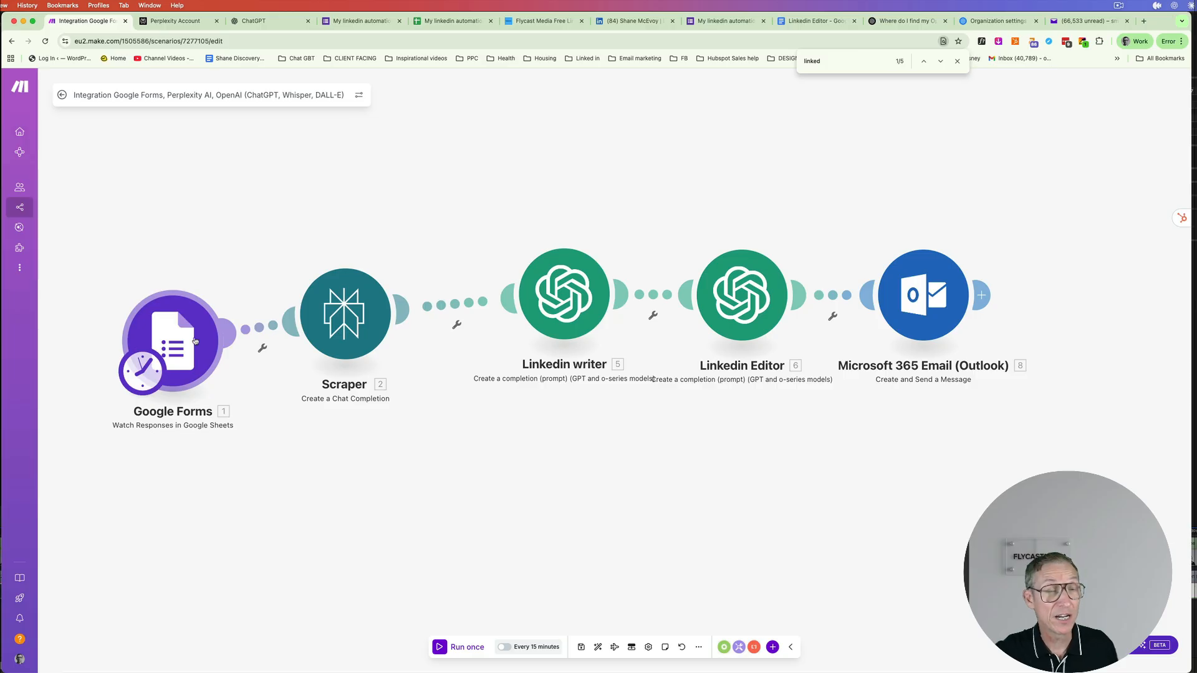
pyautogui.rightClick(194, 340)
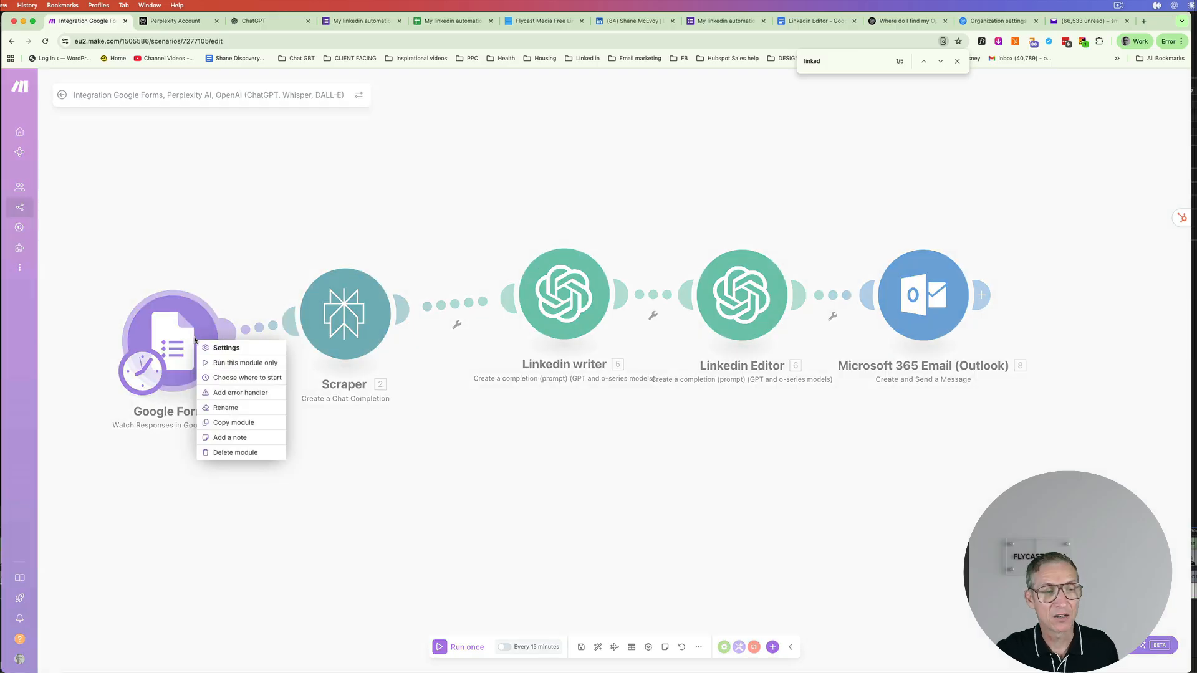
pyautogui.click(228, 377)
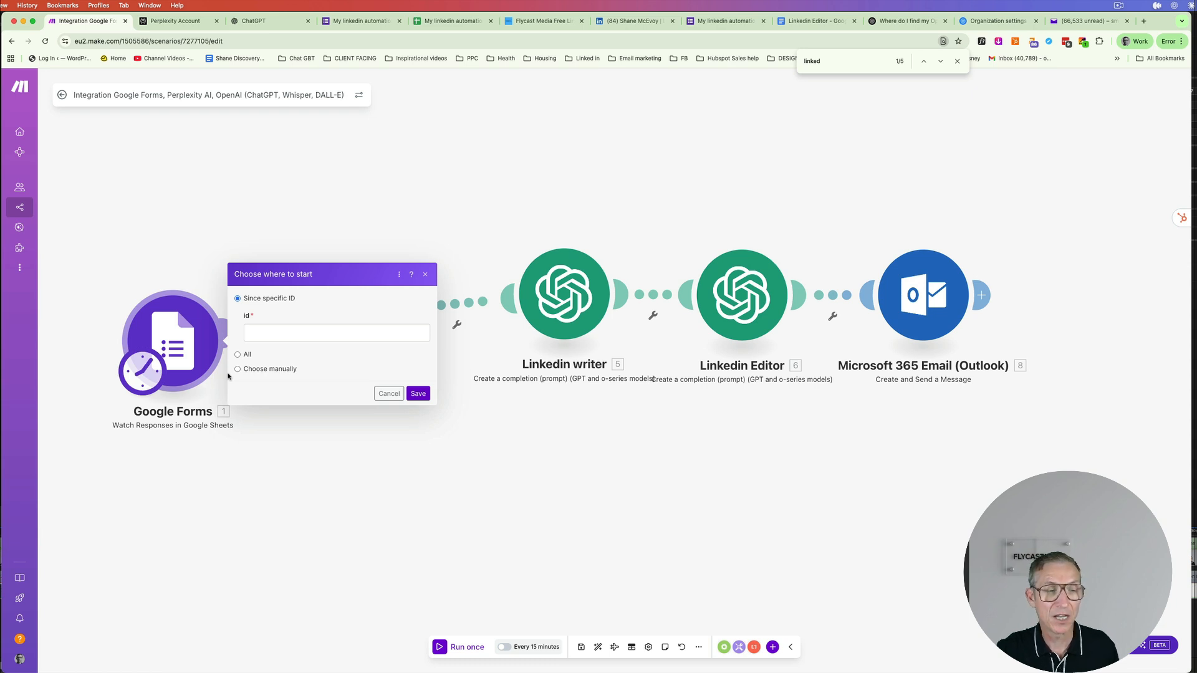
pyautogui.click(238, 370)
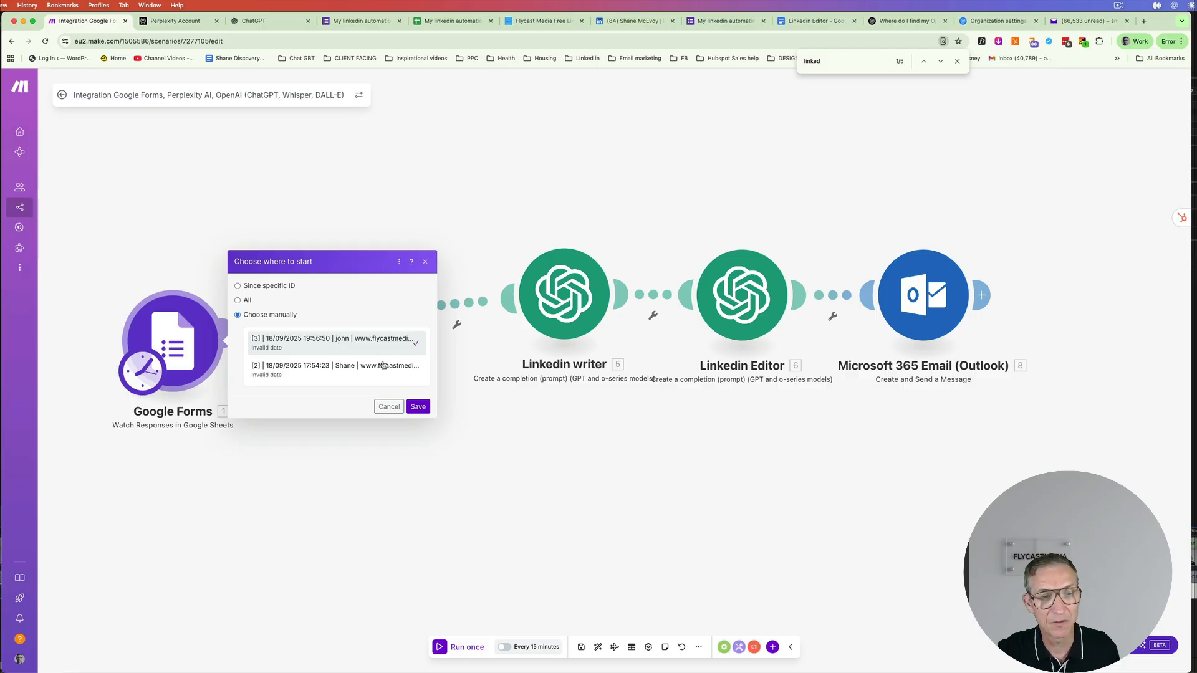
pyautogui.click(339, 347)
pyautogui.click(416, 407)
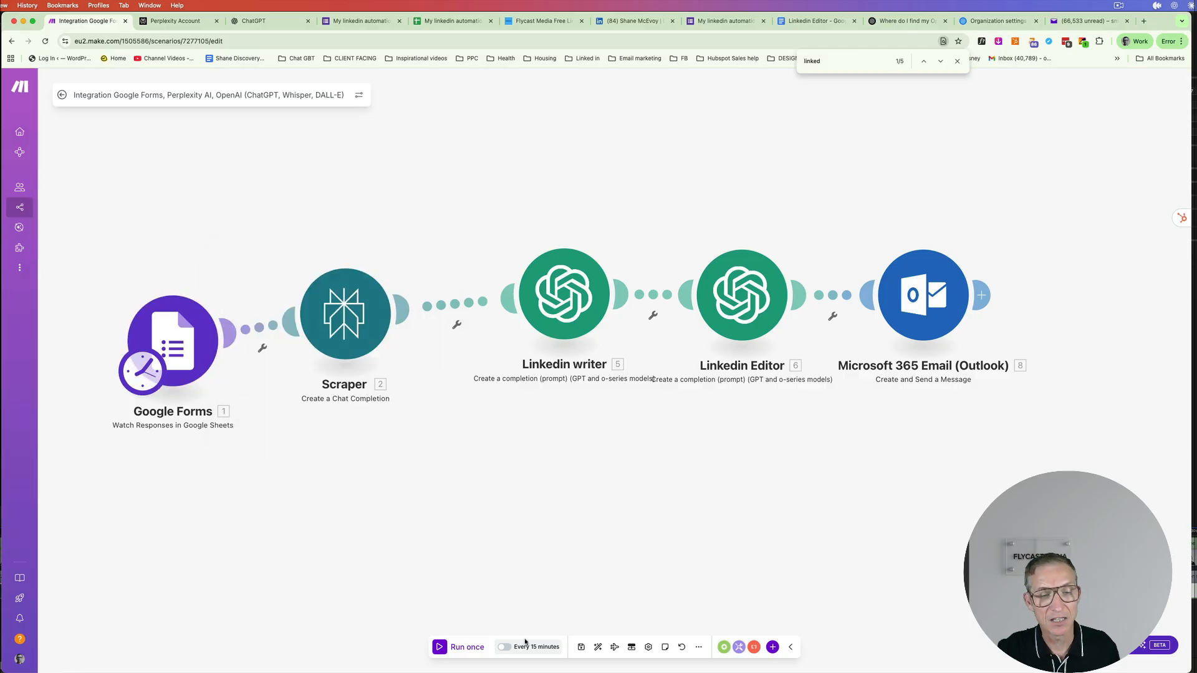
pyautogui.click(440, 647)
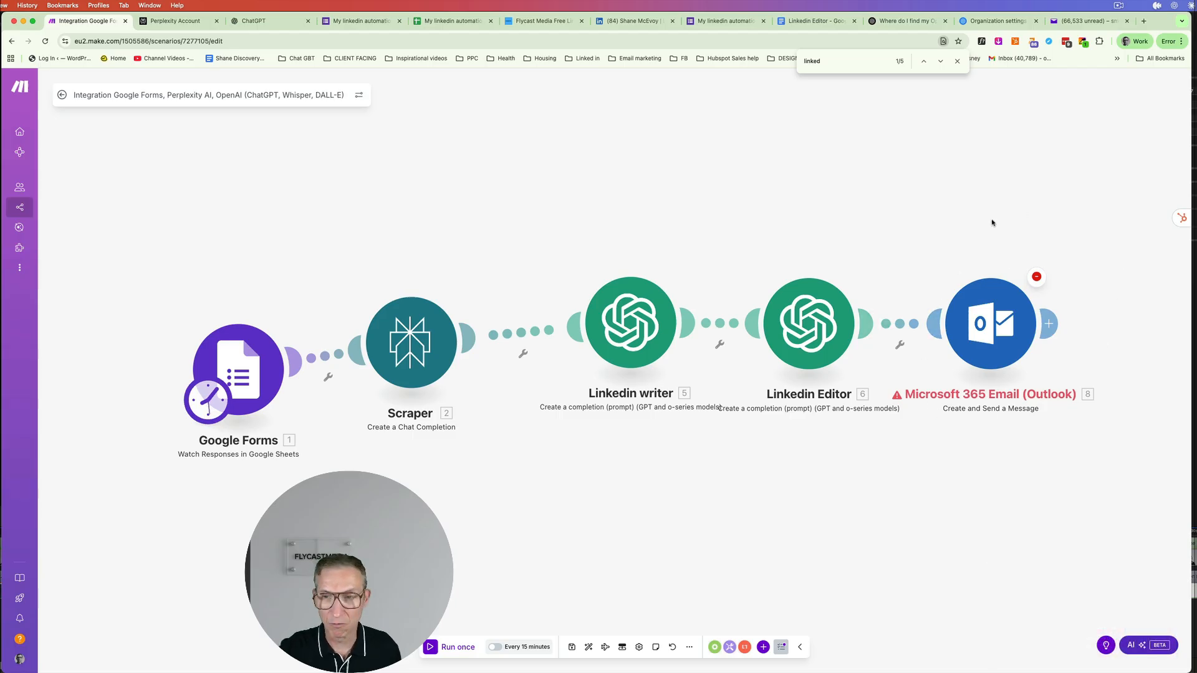
# - Check the Outlook module's error, then switch it to another My Microsoft connection and save
pyautogui.click(1037, 281)
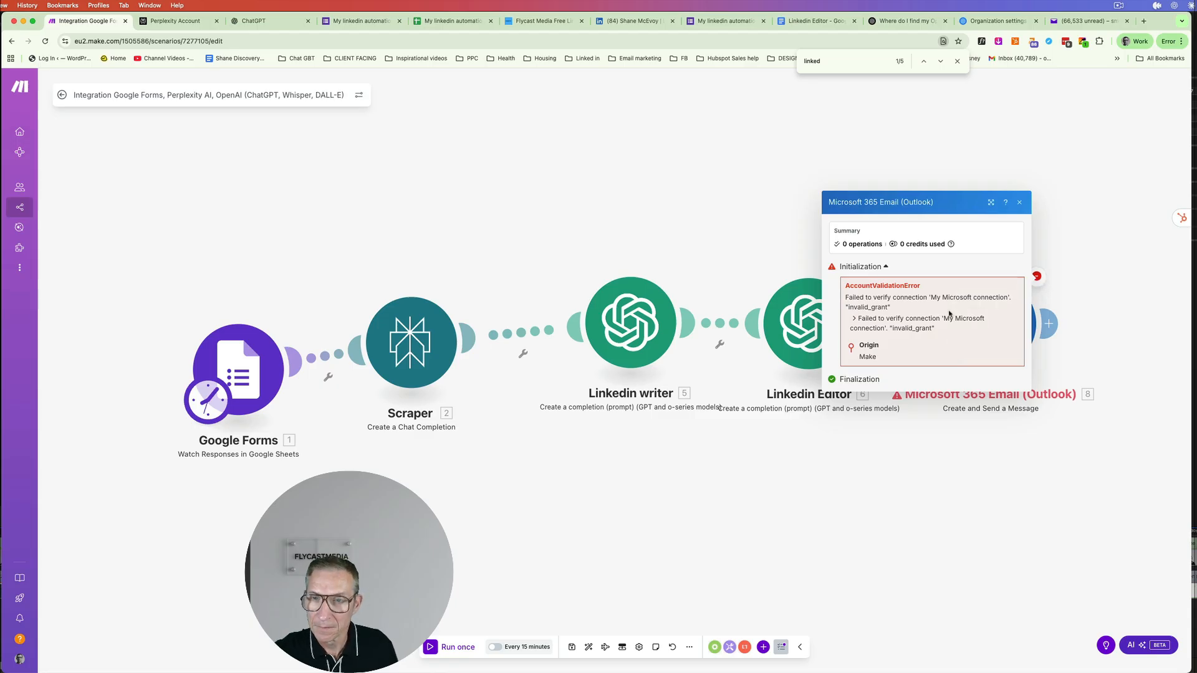
pyautogui.click(1021, 205)
pyautogui.click(996, 342)
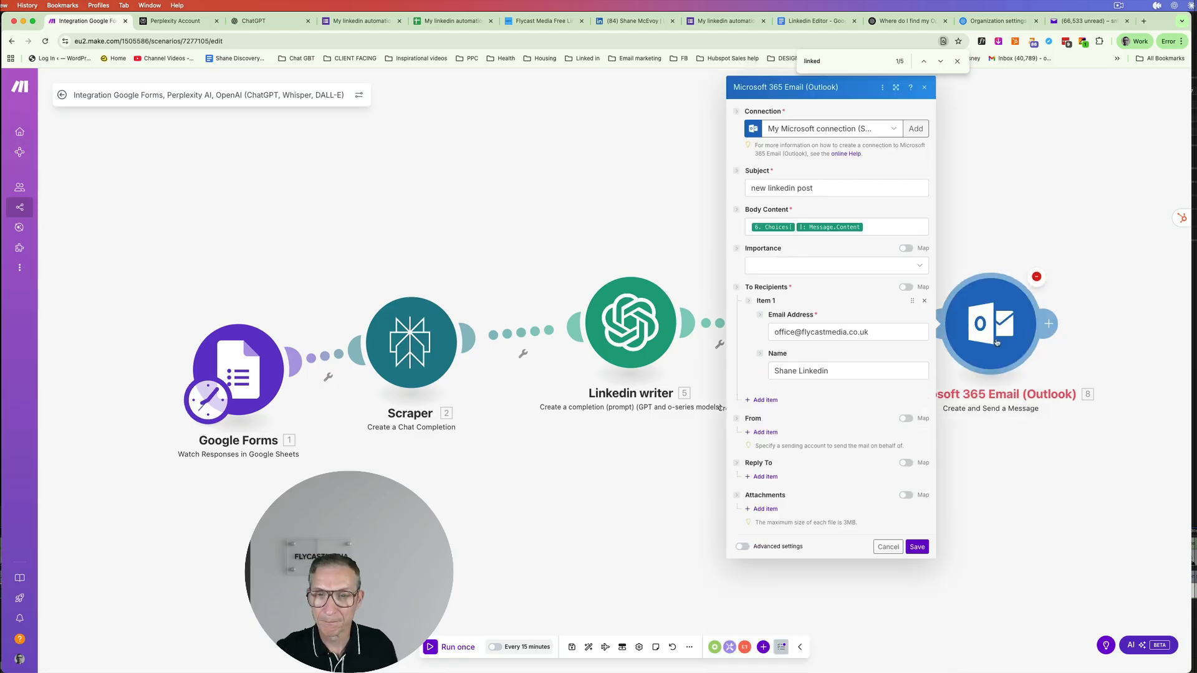
pyautogui.click(892, 130)
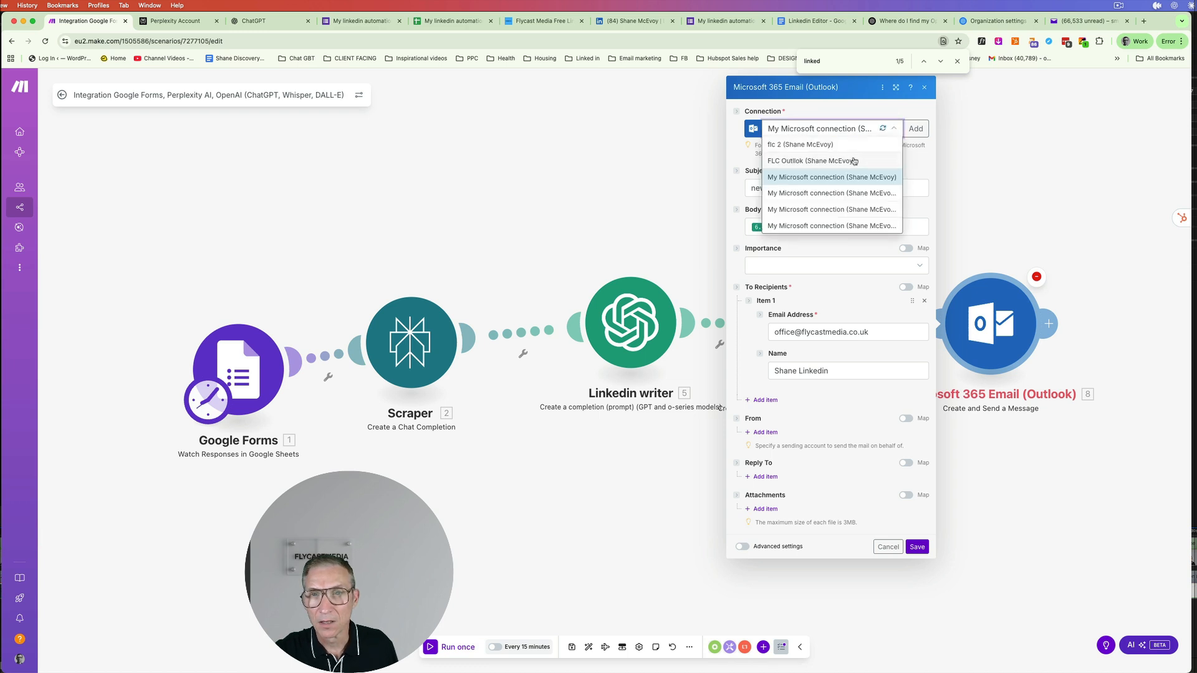
pyautogui.click(843, 190)
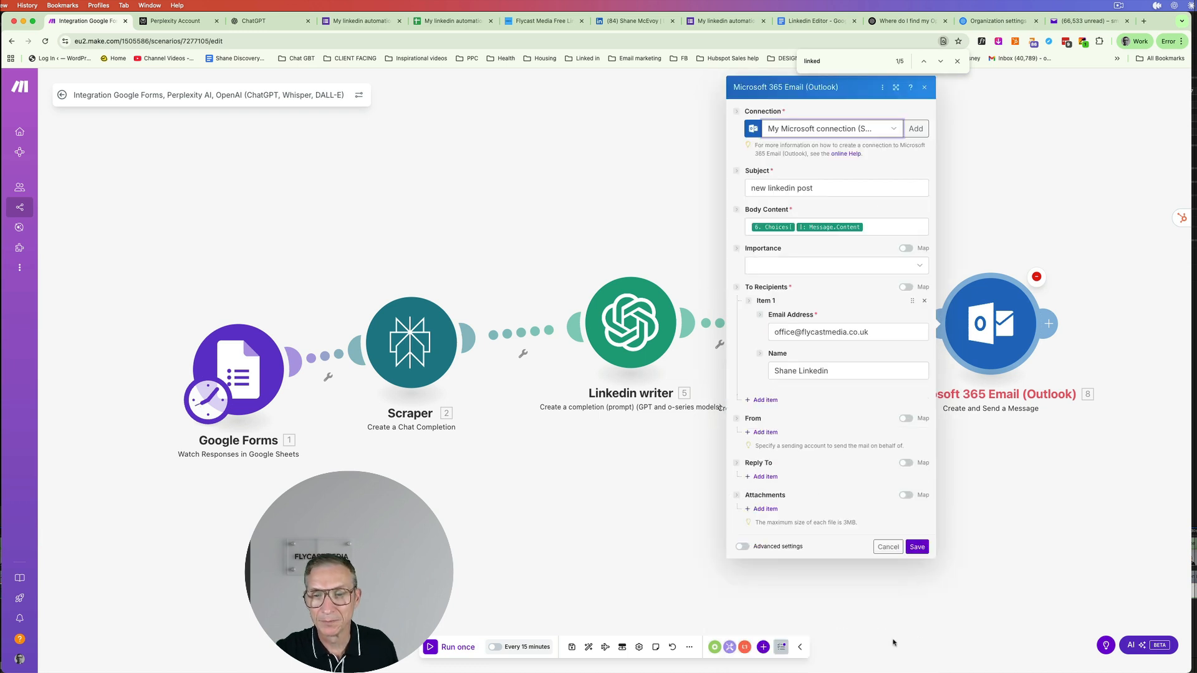
pyautogui.click(921, 547)
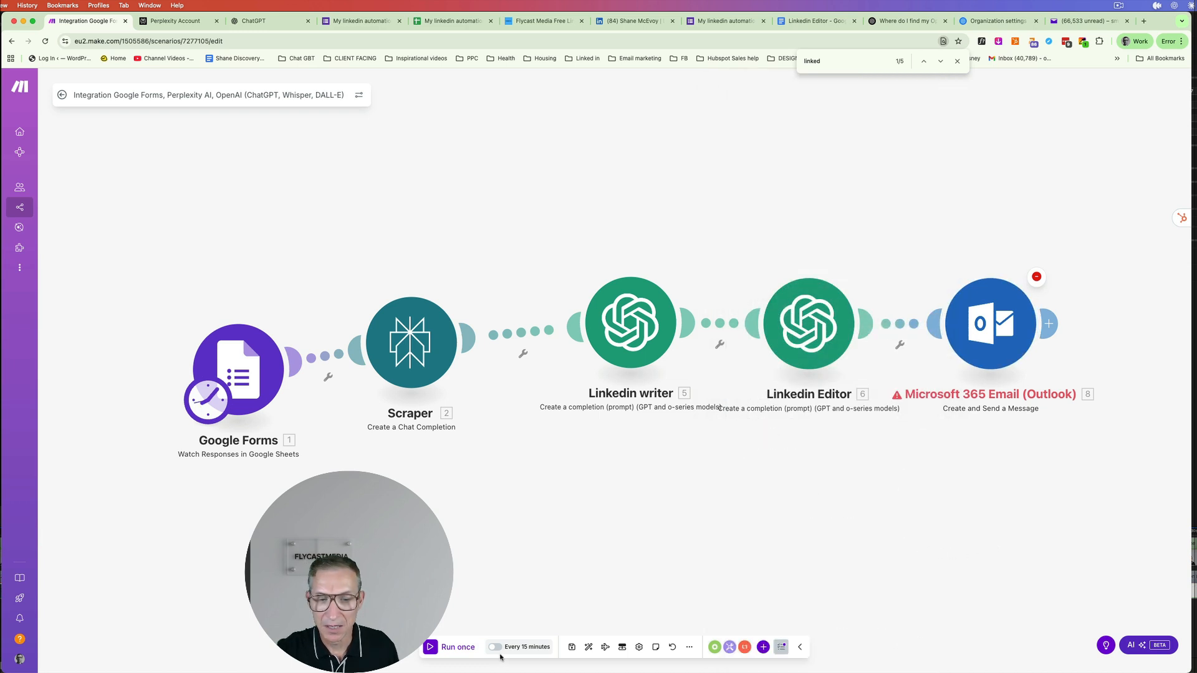
# - Save the scenario, restart the Google Forms trigger manually from response 3, and run once
pyautogui.click(573, 648)
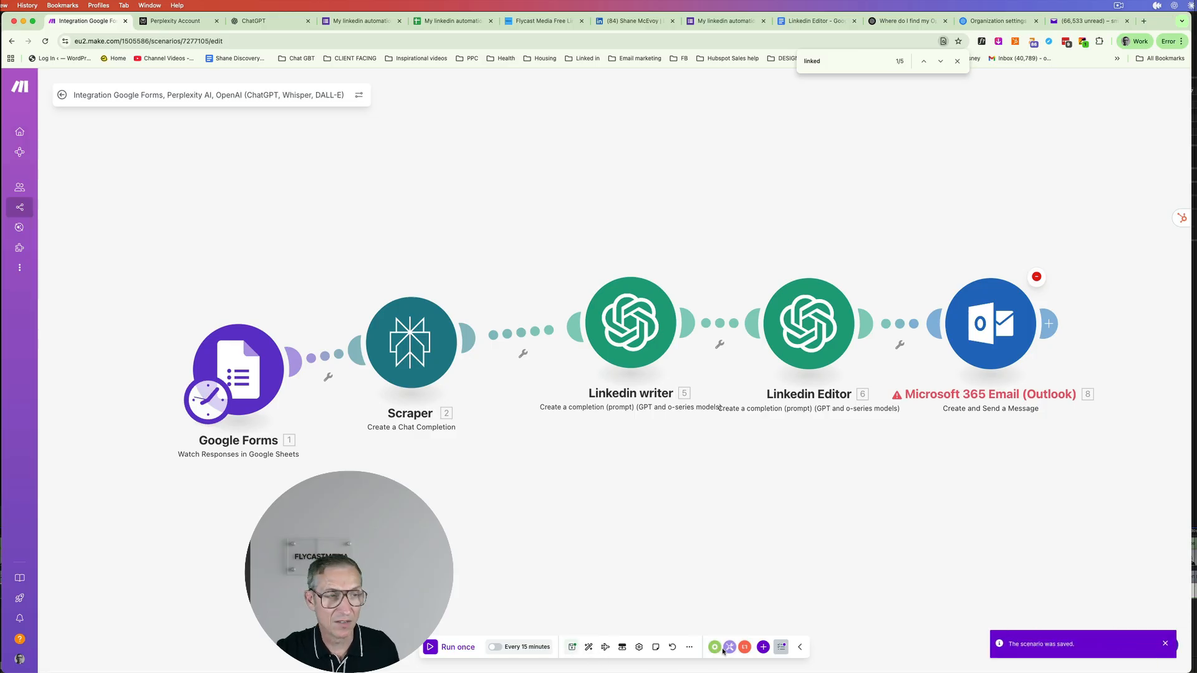
pyautogui.rightClick(258, 362)
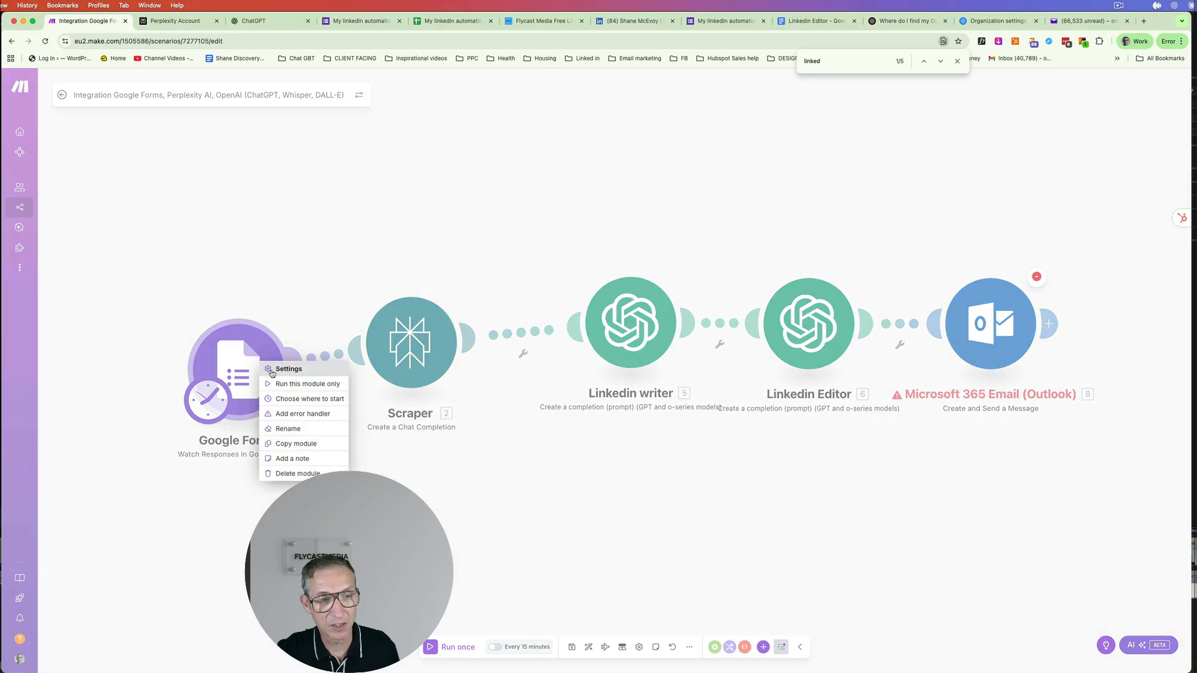
pyautogui.click(302, 400)
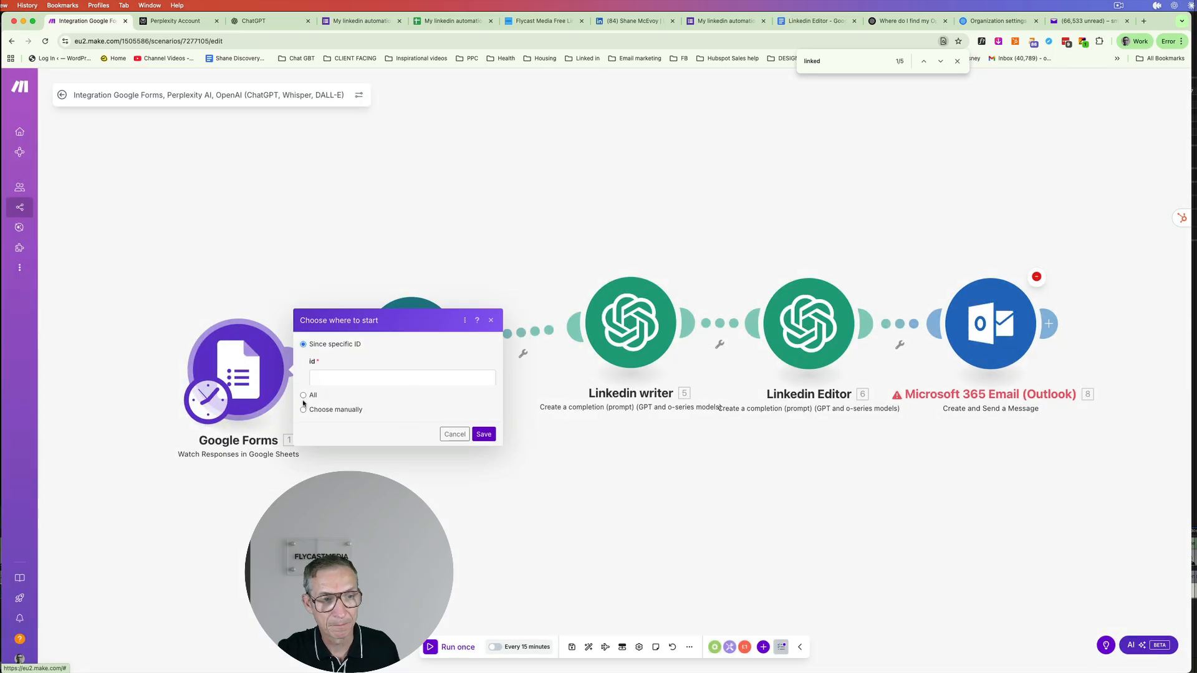
pyautogui.click(324, 400)
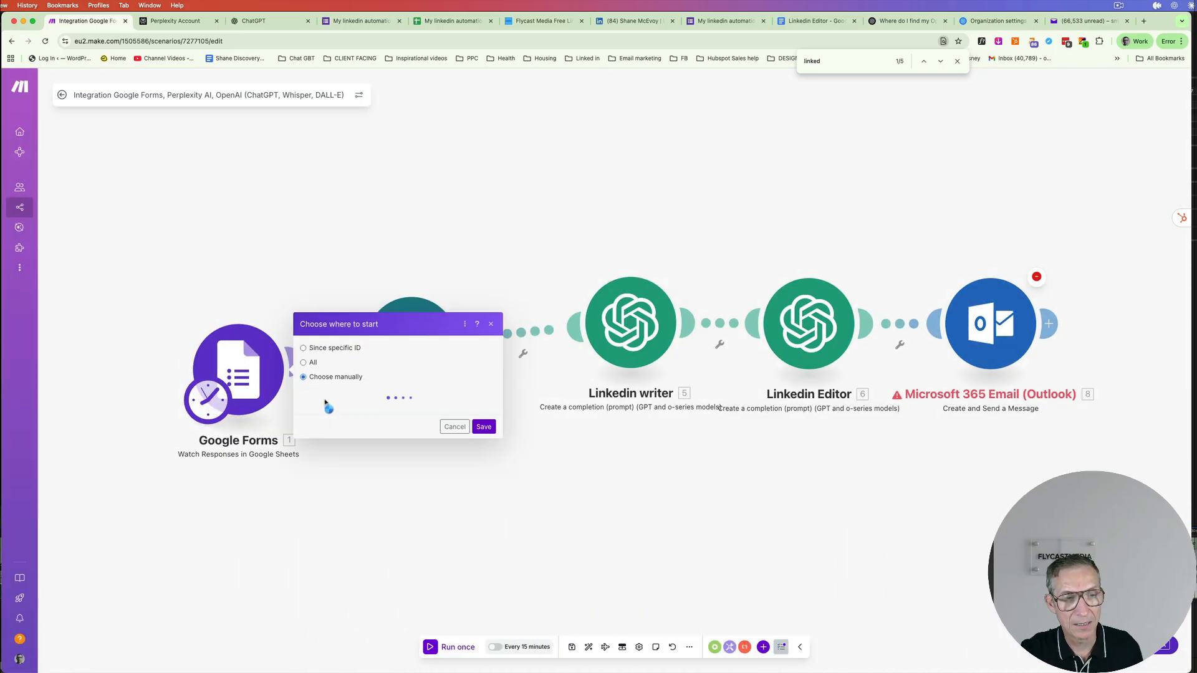
pyautogui.click(430, 372)
pyautogui.click(484, 434)
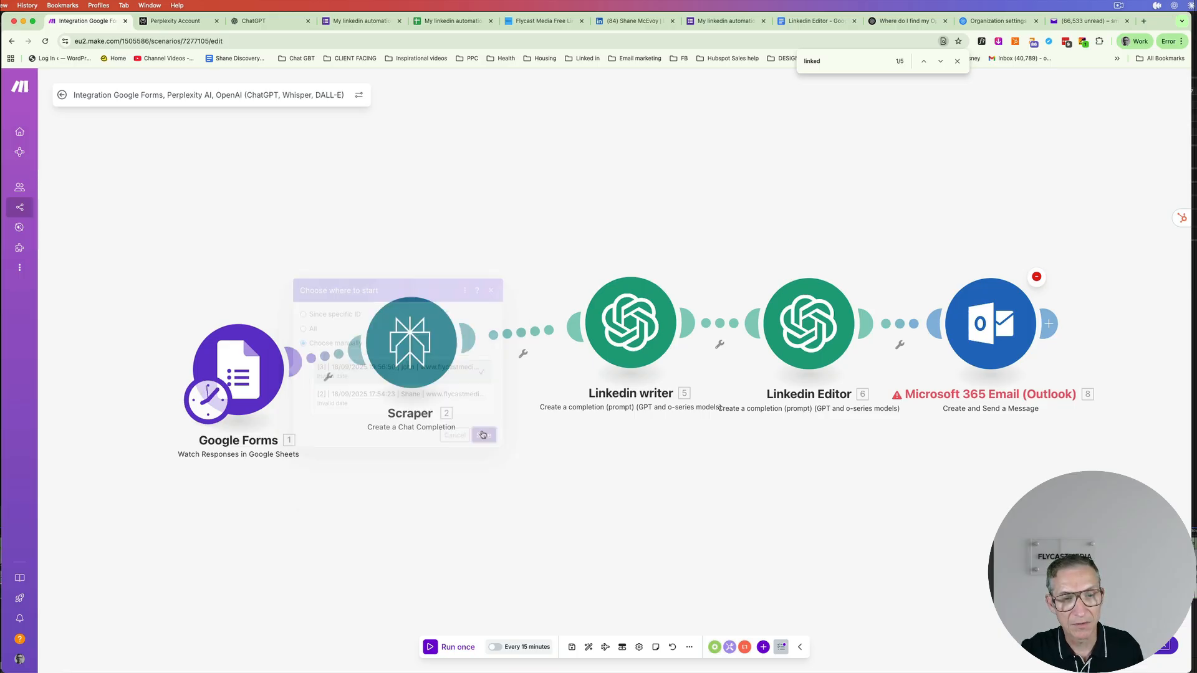
pyautogui.click(431, 647)
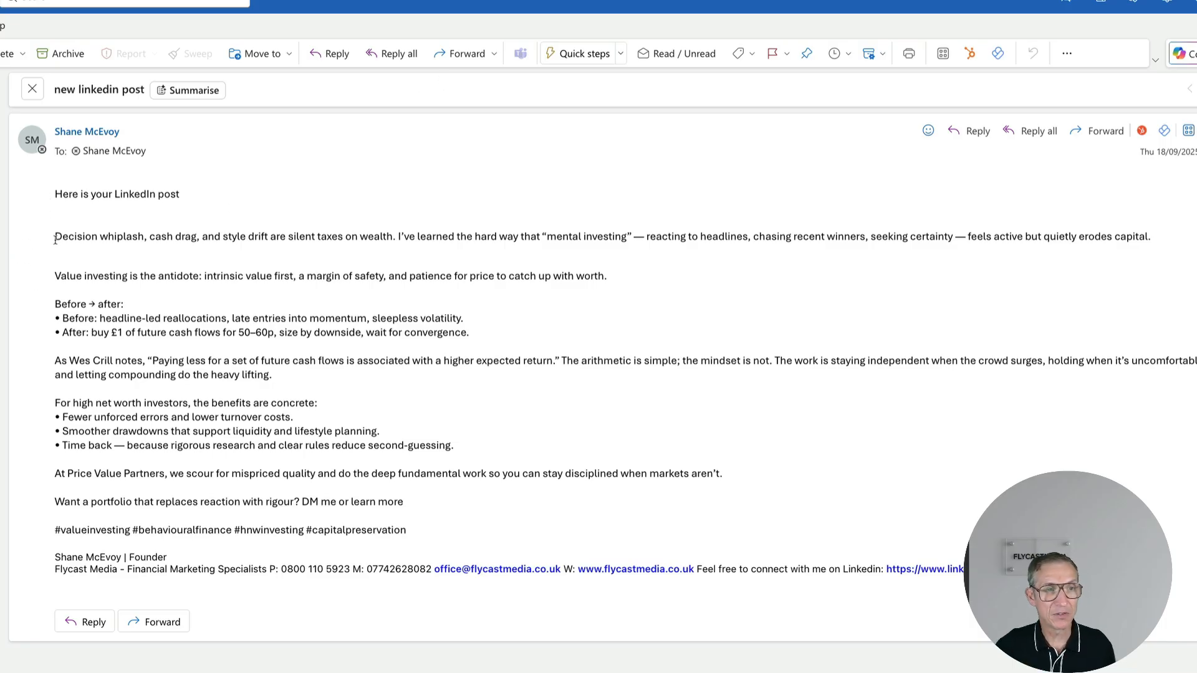
# - Highlight the opening and Value investing paragraphs of the emailed post and scroll through it
pyautogui.moveTo(62, 236); pyautogui.dragTo(1033, 251)
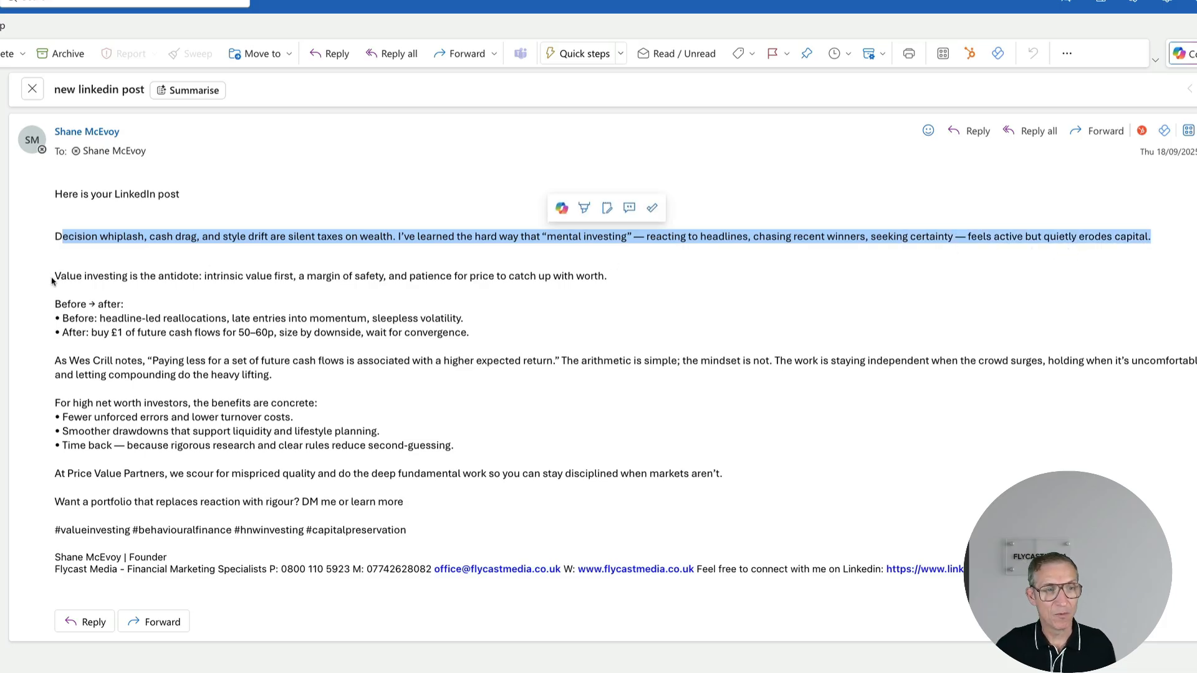
pyautogui.moveTo(53, 279); pyautogui.dragTo(587, 290)
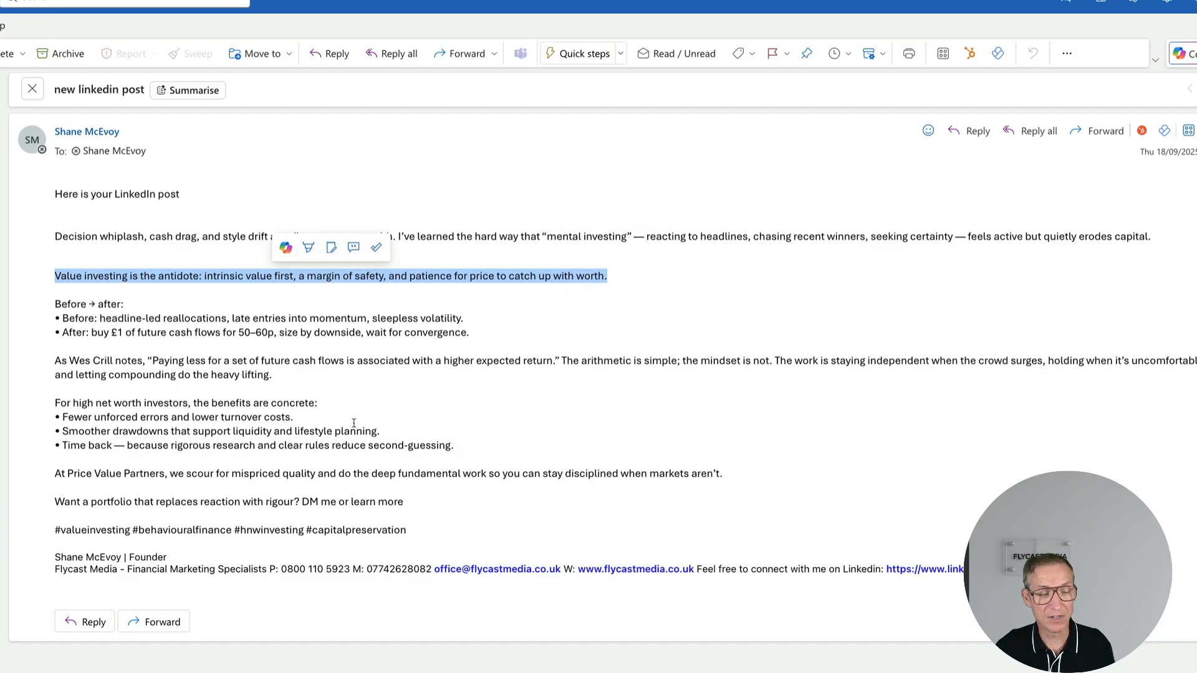
pyautogui.scroll(-1, 350, 422)
pyautogui.scroll(-2, 351, 422)
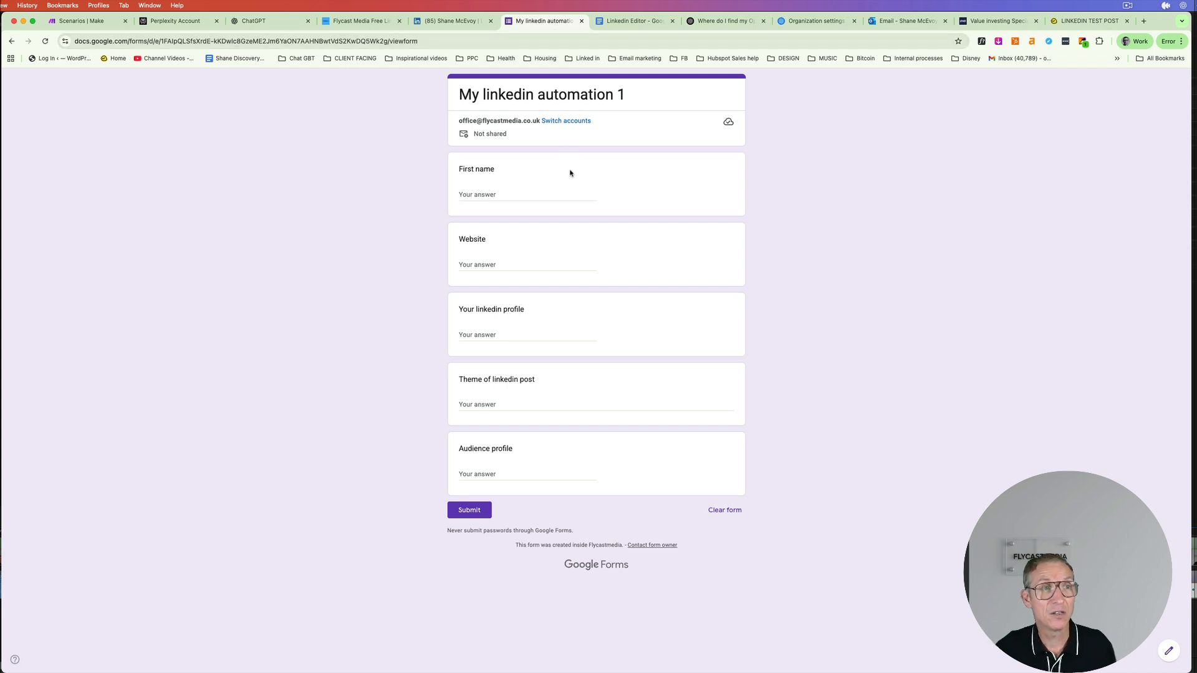
# - Turn the LinkedIn maker 2 scenario ON from the Make scenarios list
pyautogui.click(89, 21)
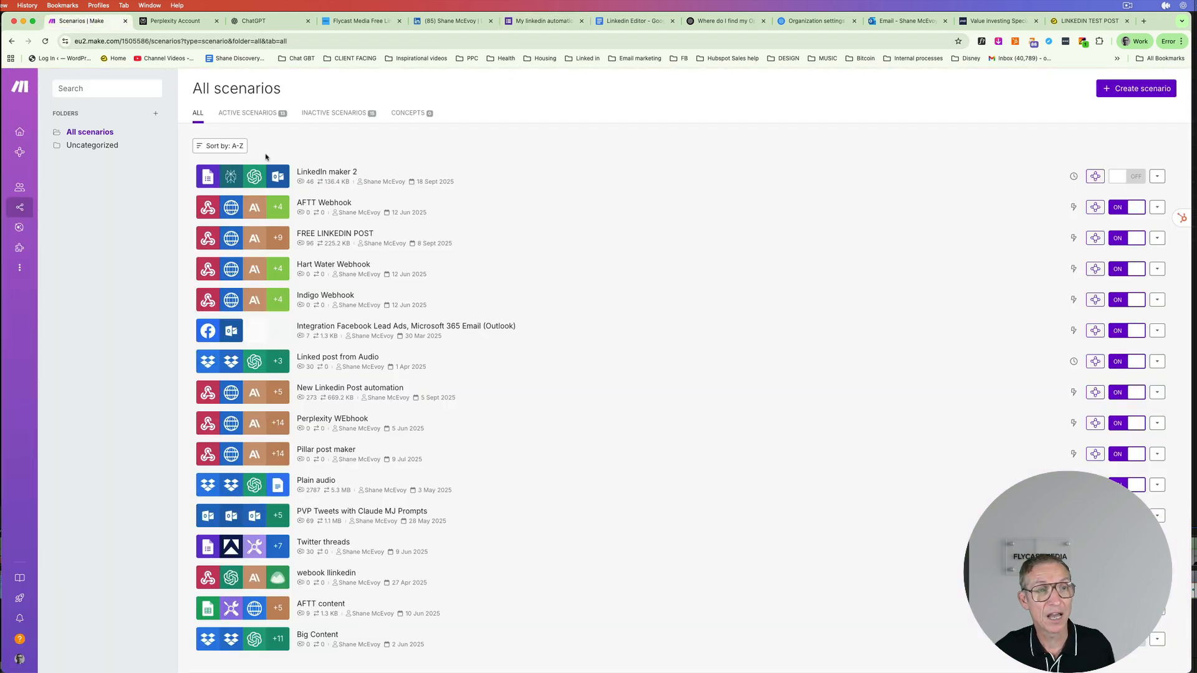
pyautogui.click(1123, 184)
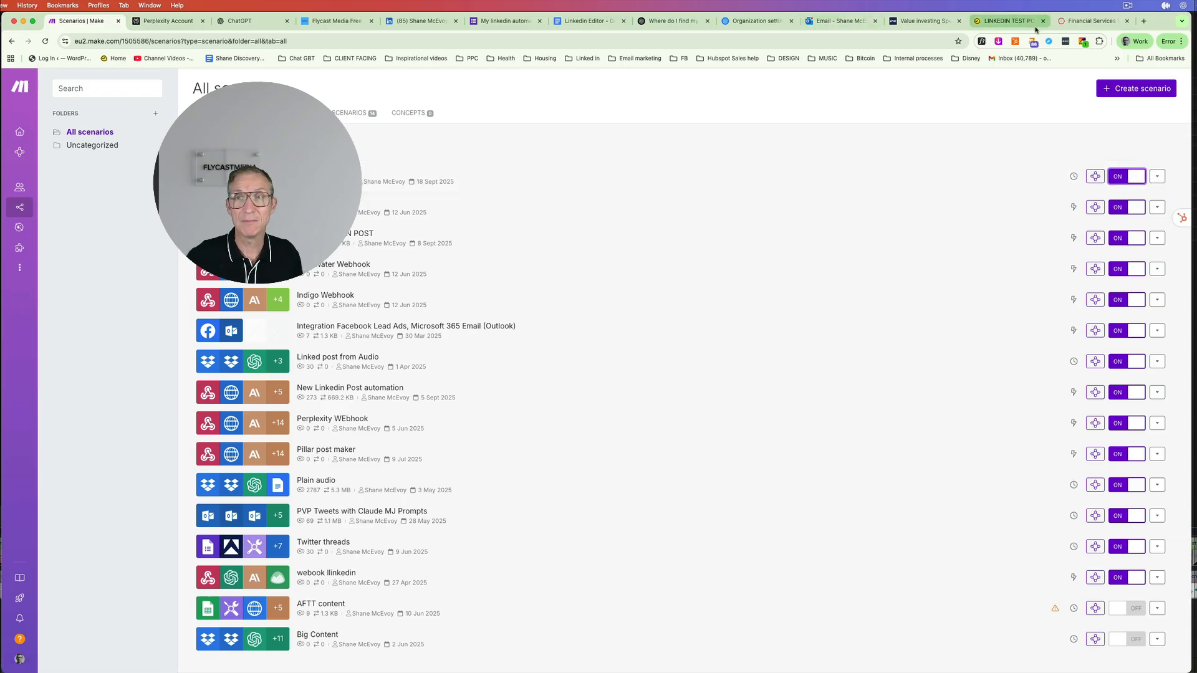
# - Go to the Flycast Media site's Contact page, then the Flycast London page
pyautogui.click(1091, 21)
pyautogui.click(881, 97)
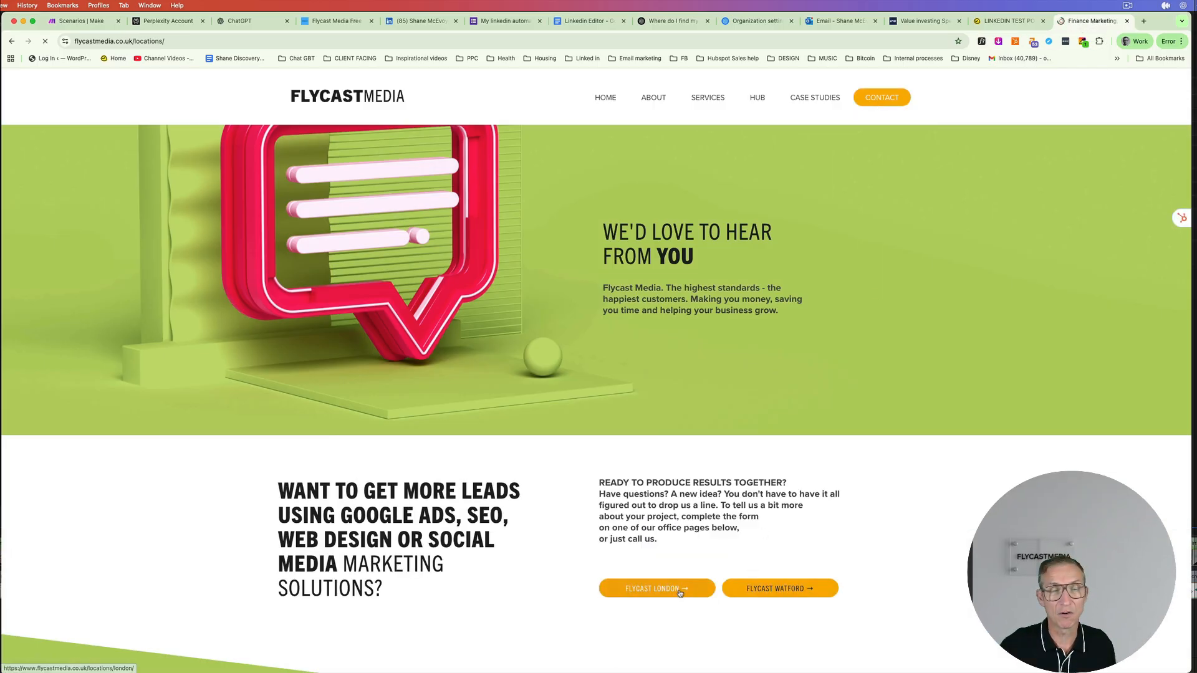
pyautogui.click(680, 591)
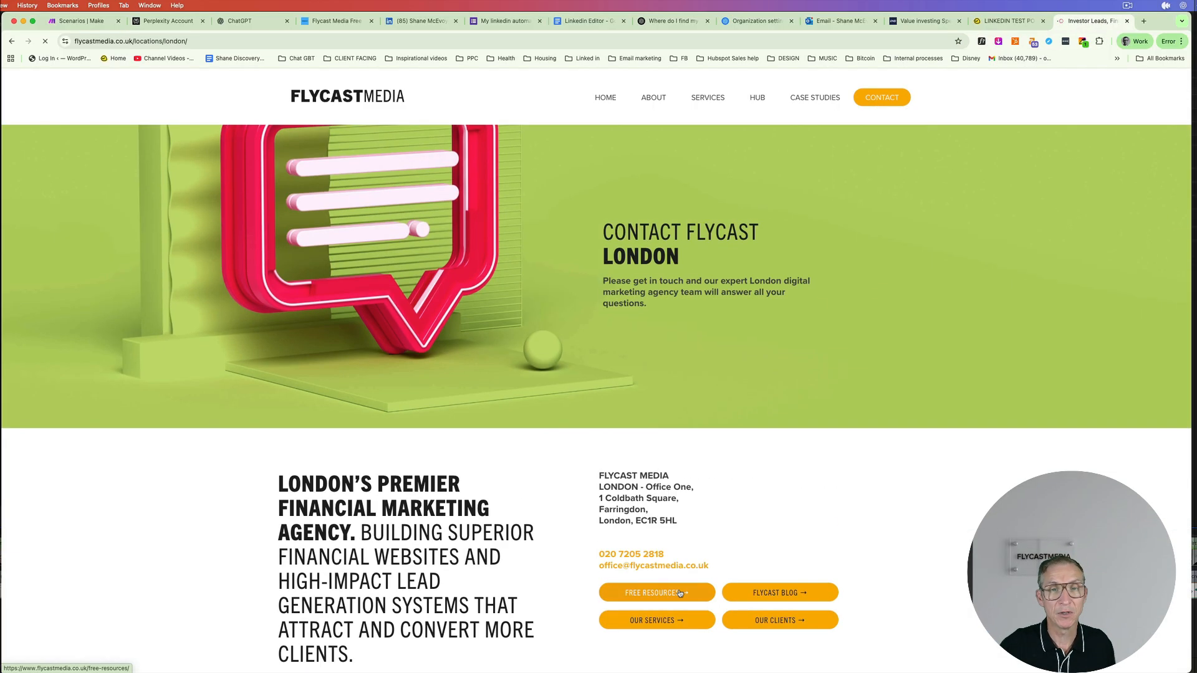